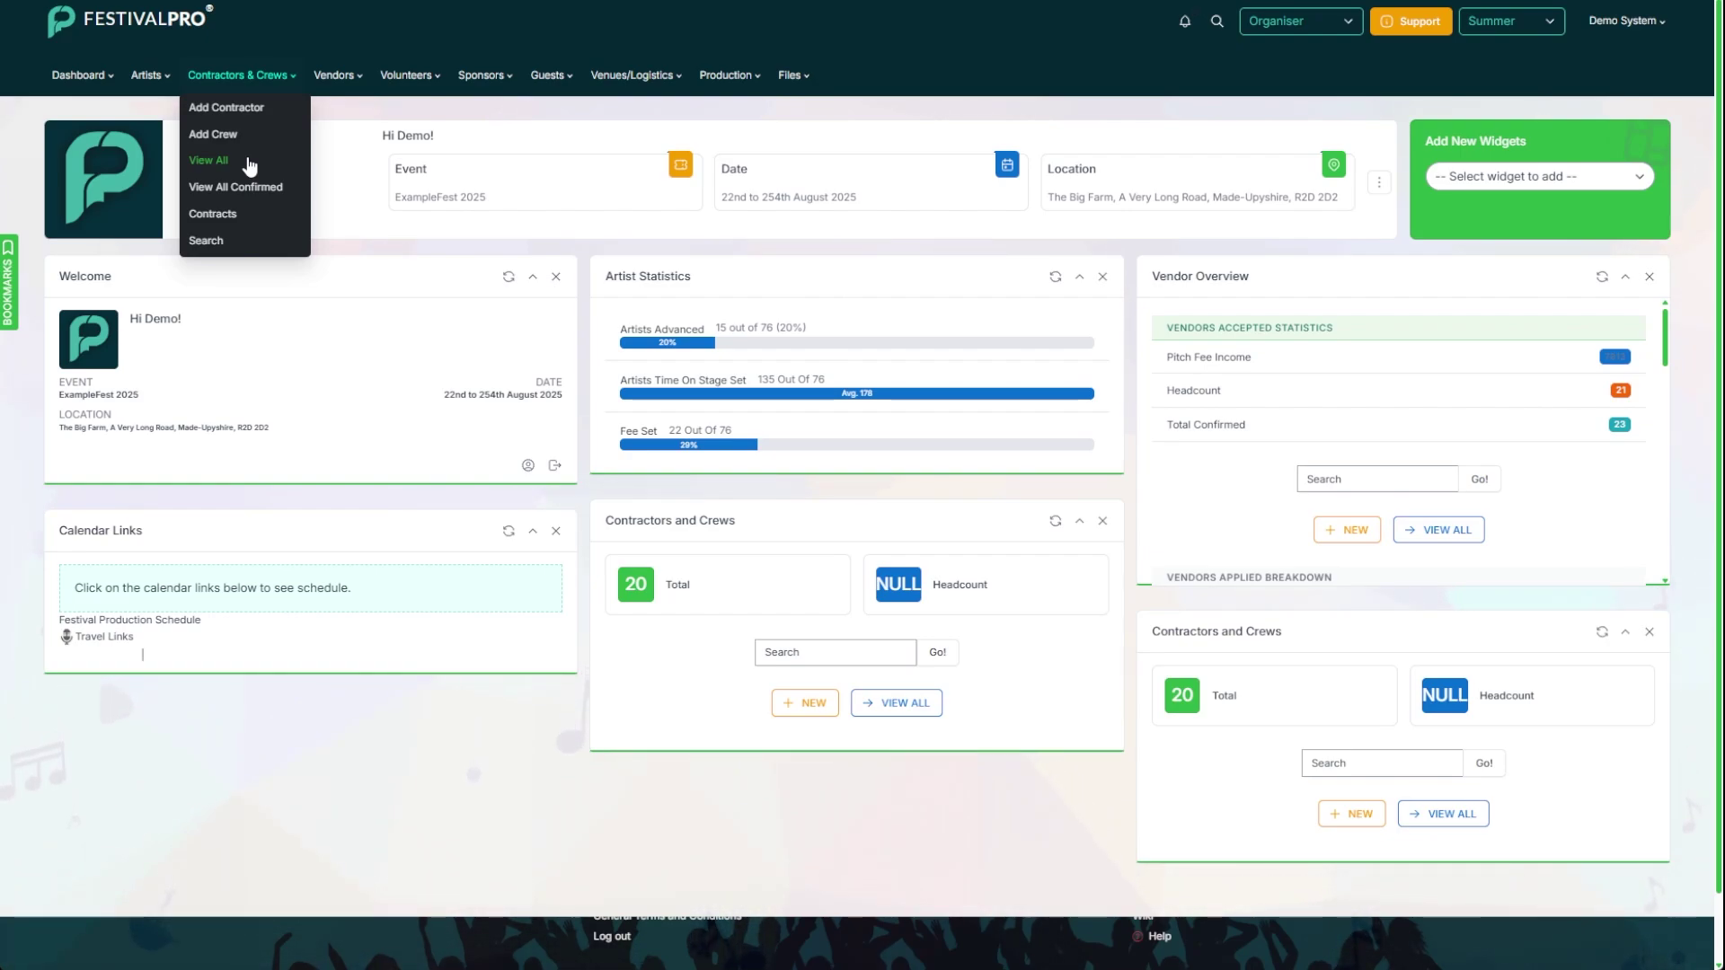
Step: Start a new blank contractor entry from the Contractors & Crews Add Contractor option
{"action": "left_click", "coordinate": [254, 34]}
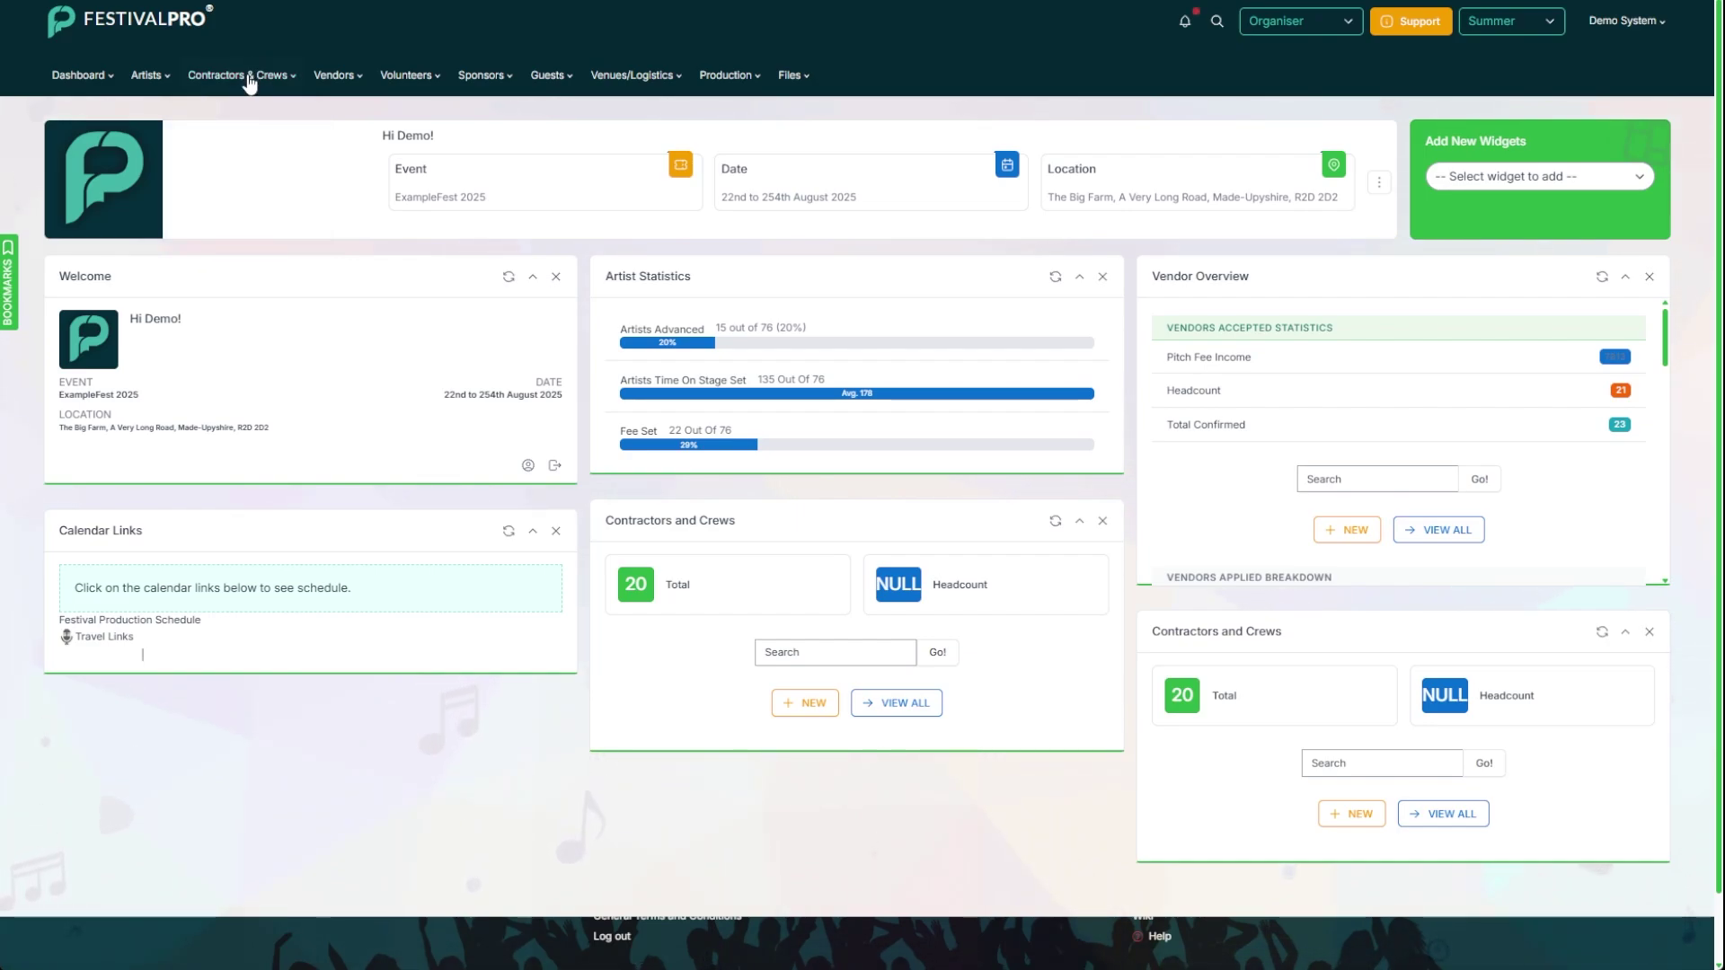
{"action": "left_click", "coordinate": [250, 79]}
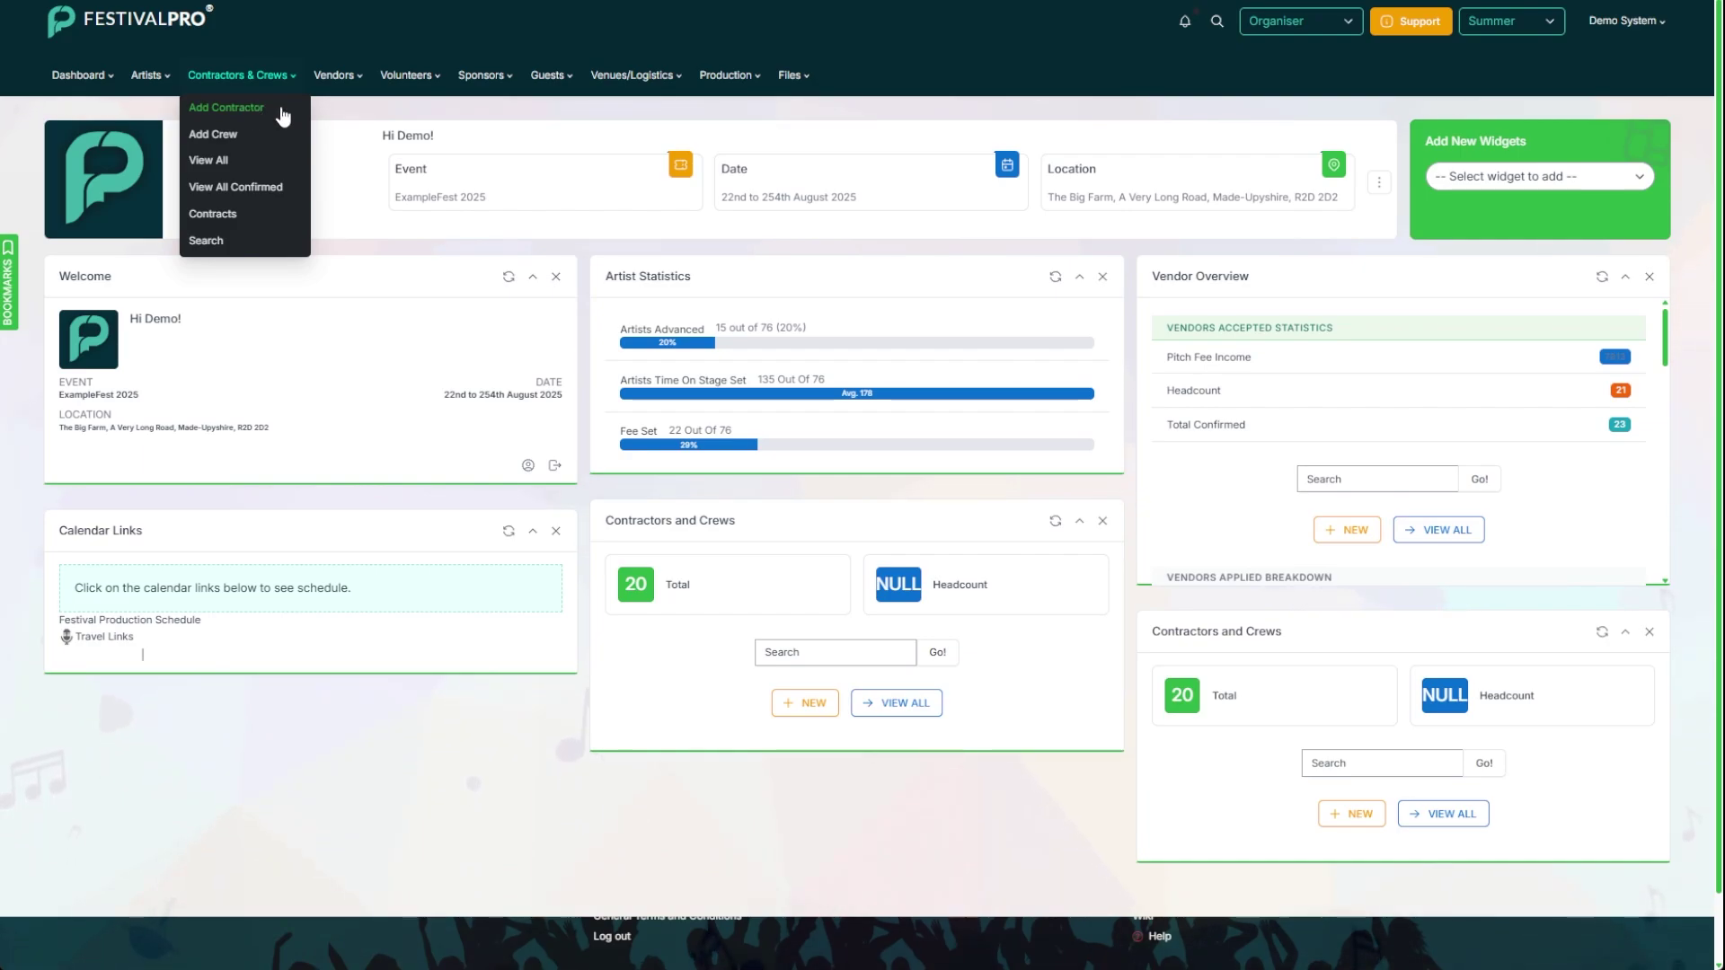
{"action": "left_click", "coordinate": [257, 109]}
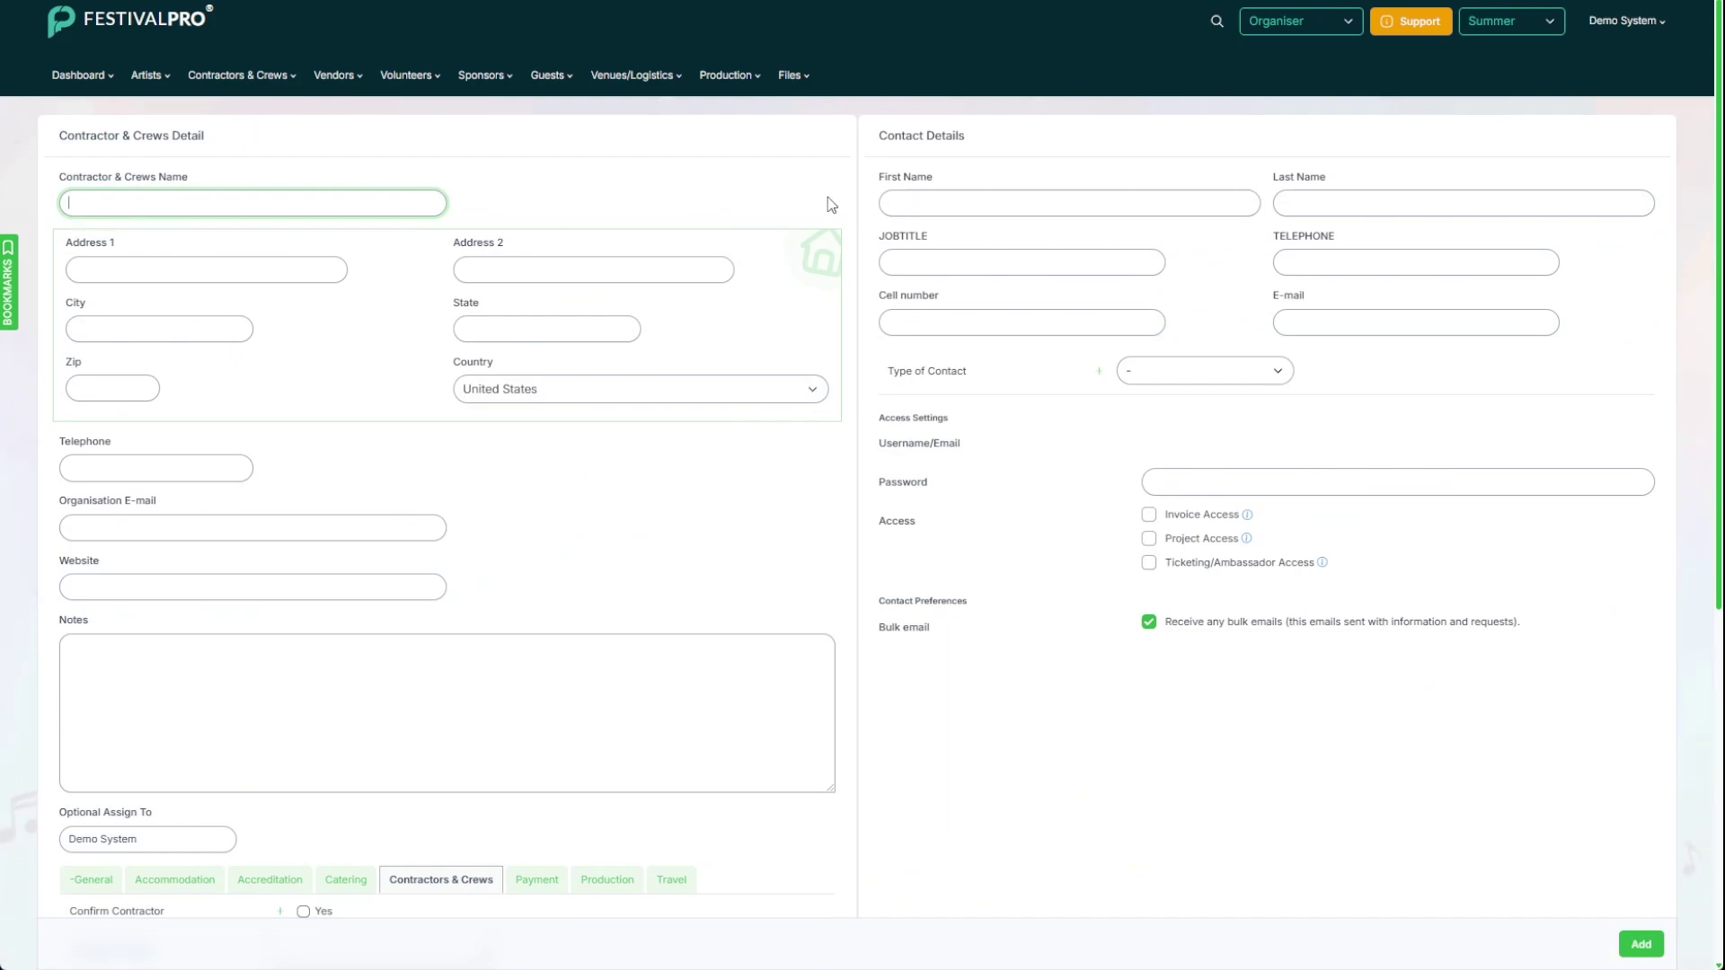
Step: Step through the empty first name, last name and e-mail fields, and scroll through the contractor fields
{"action": "left_click", "coordinate": [962, 213]}
{"action": "left_click", "coordinate": [1360, 203]}
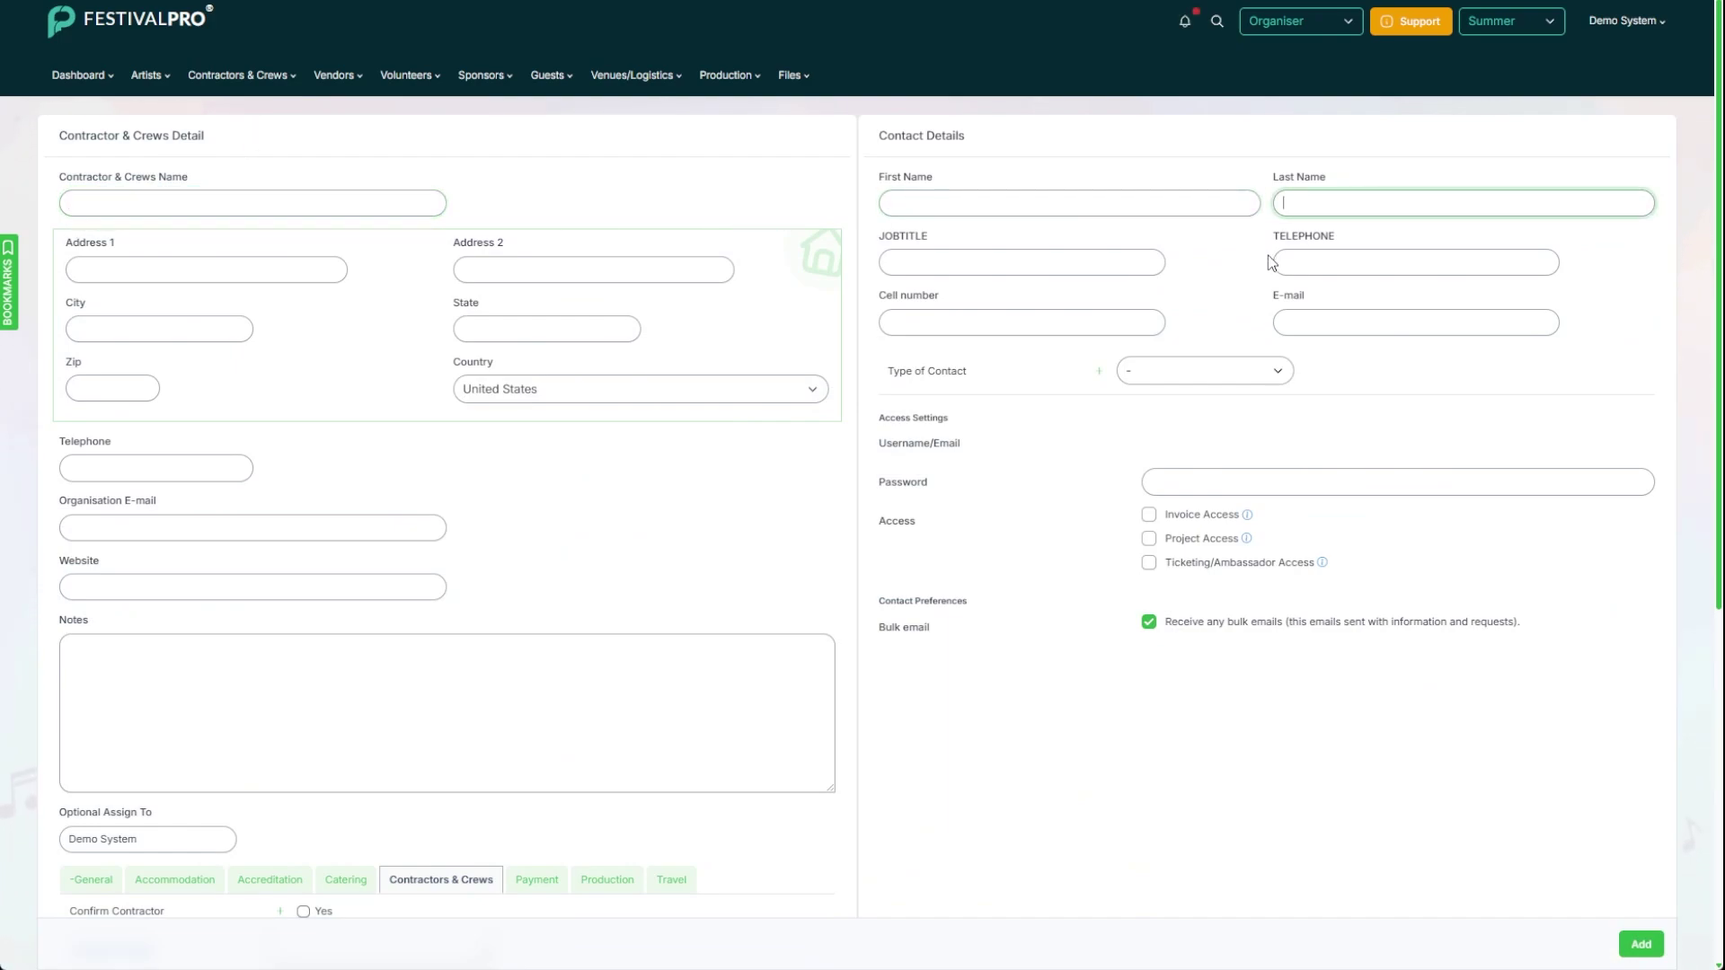
{"action": "left_click", "coordinate": [1305, 320]}
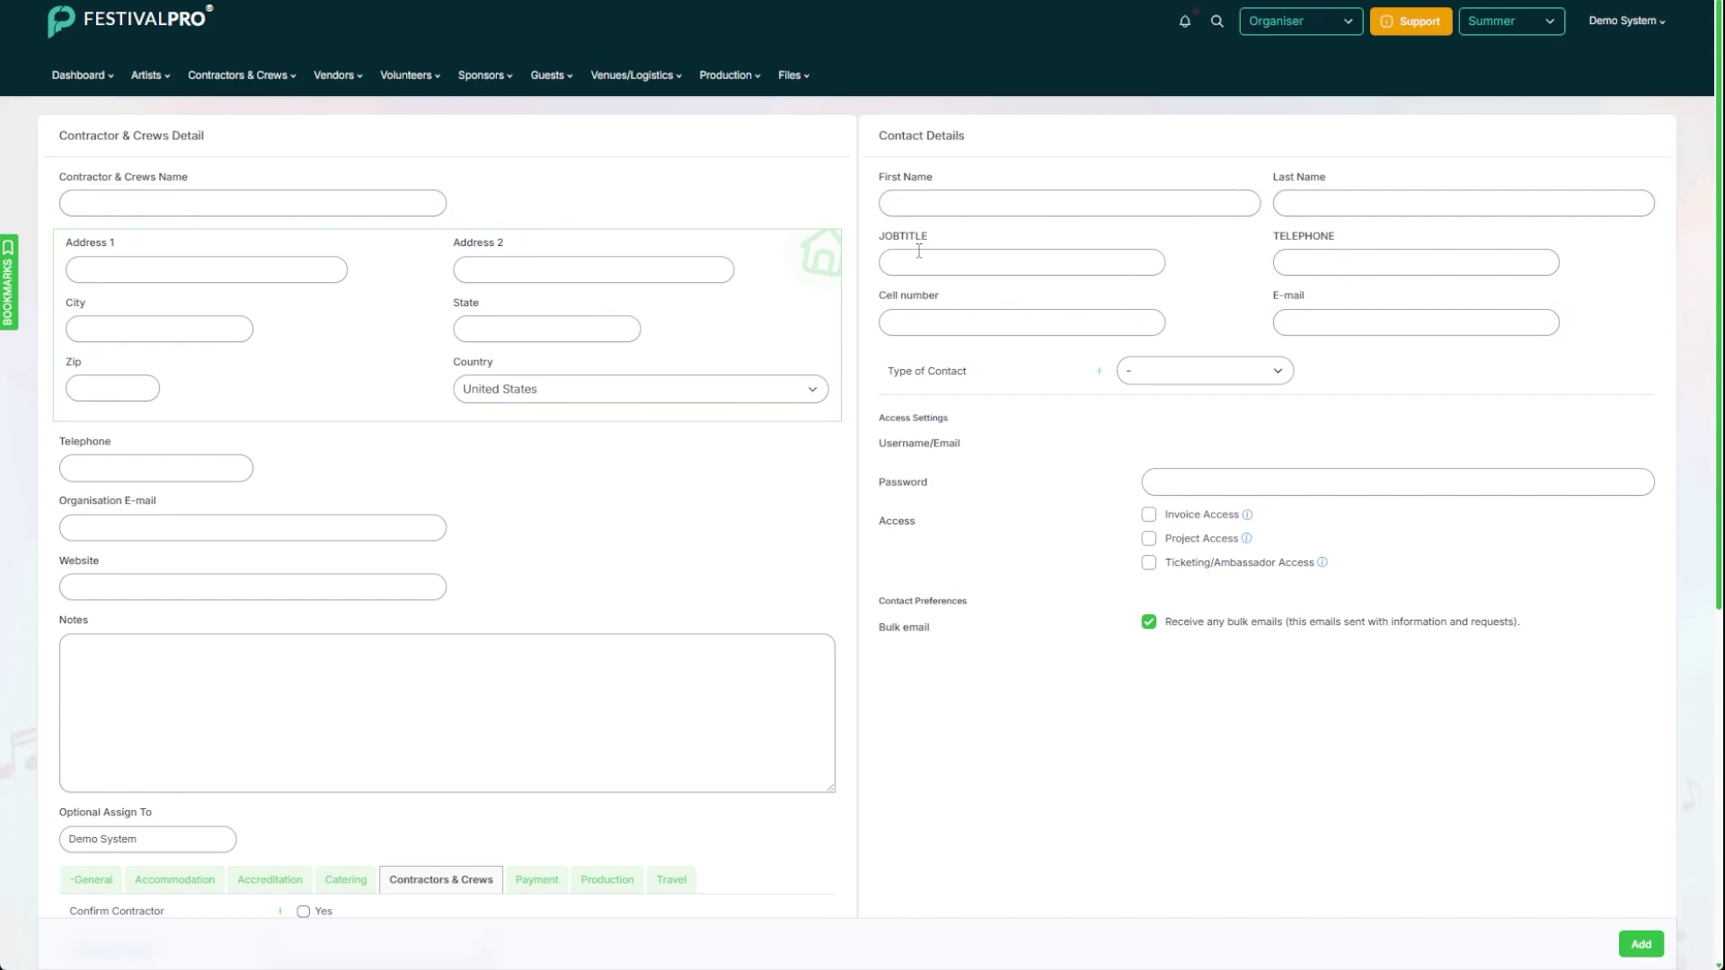
{"action": "scroll", "coordinate": [171, 422], "scroll_direction": "down", "scroll_amount": 6}
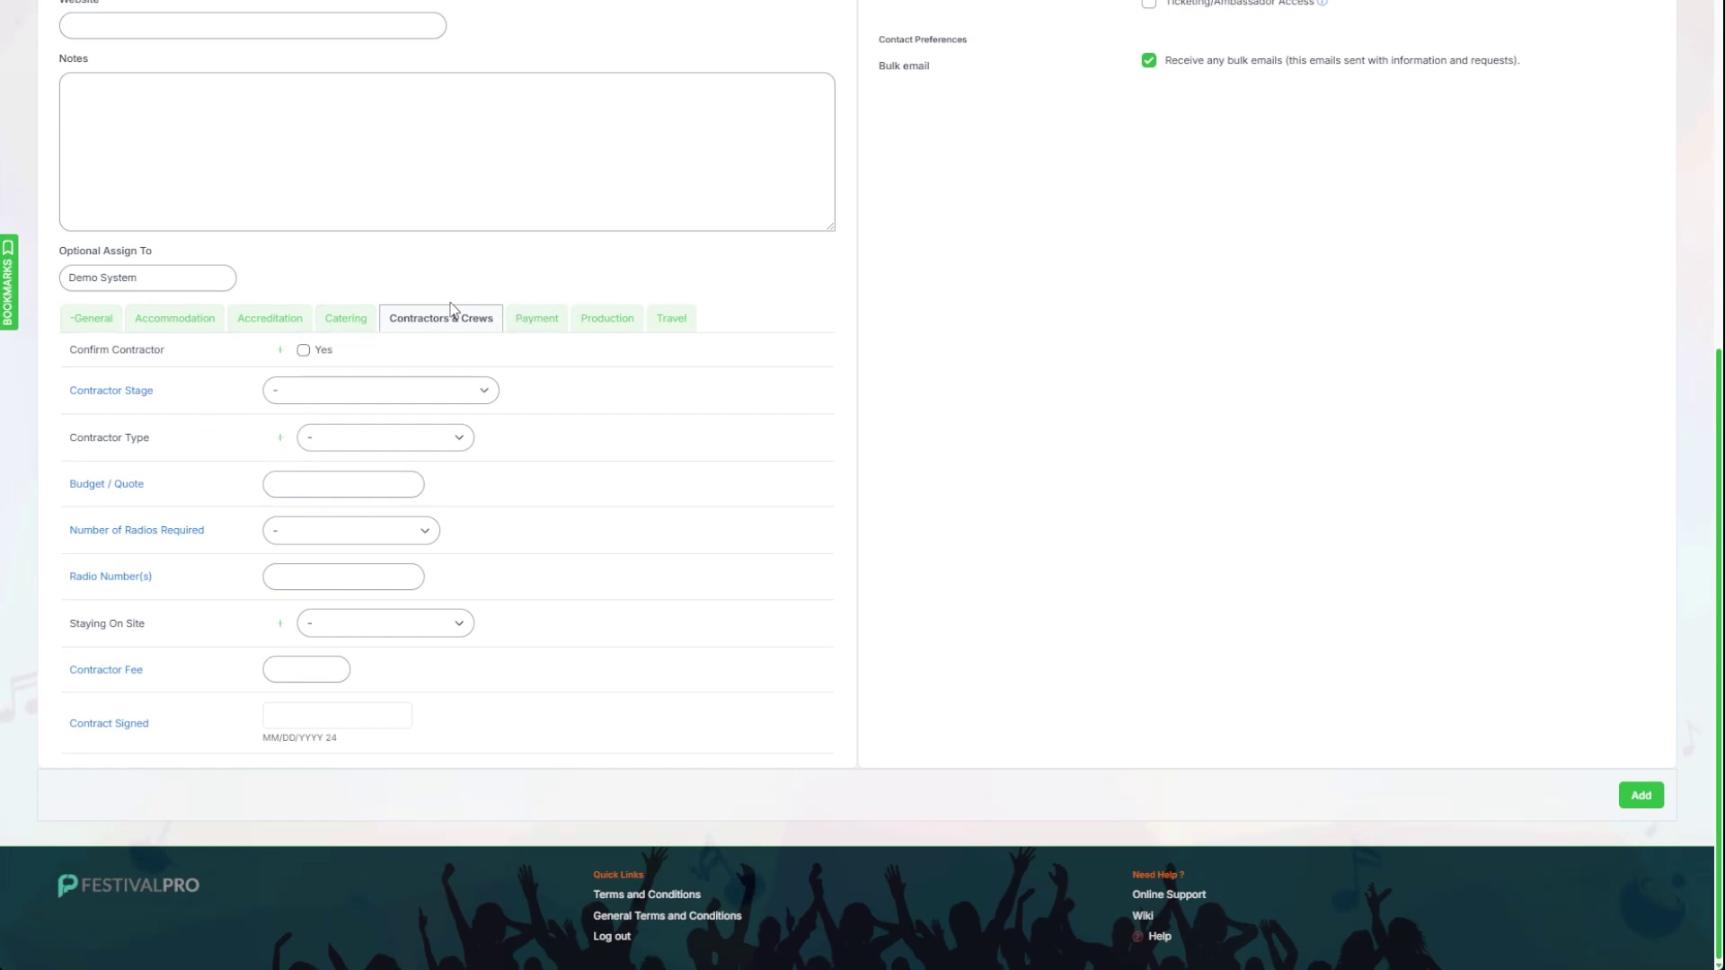
{"action": "scroll", "coordinate": [451, 309], "scroll_direction": "up", "scroll_amount": 6}
Step: List all contractors and crews and scroll through the results
{"action": "left_click", "coordinate": [225, 74]}
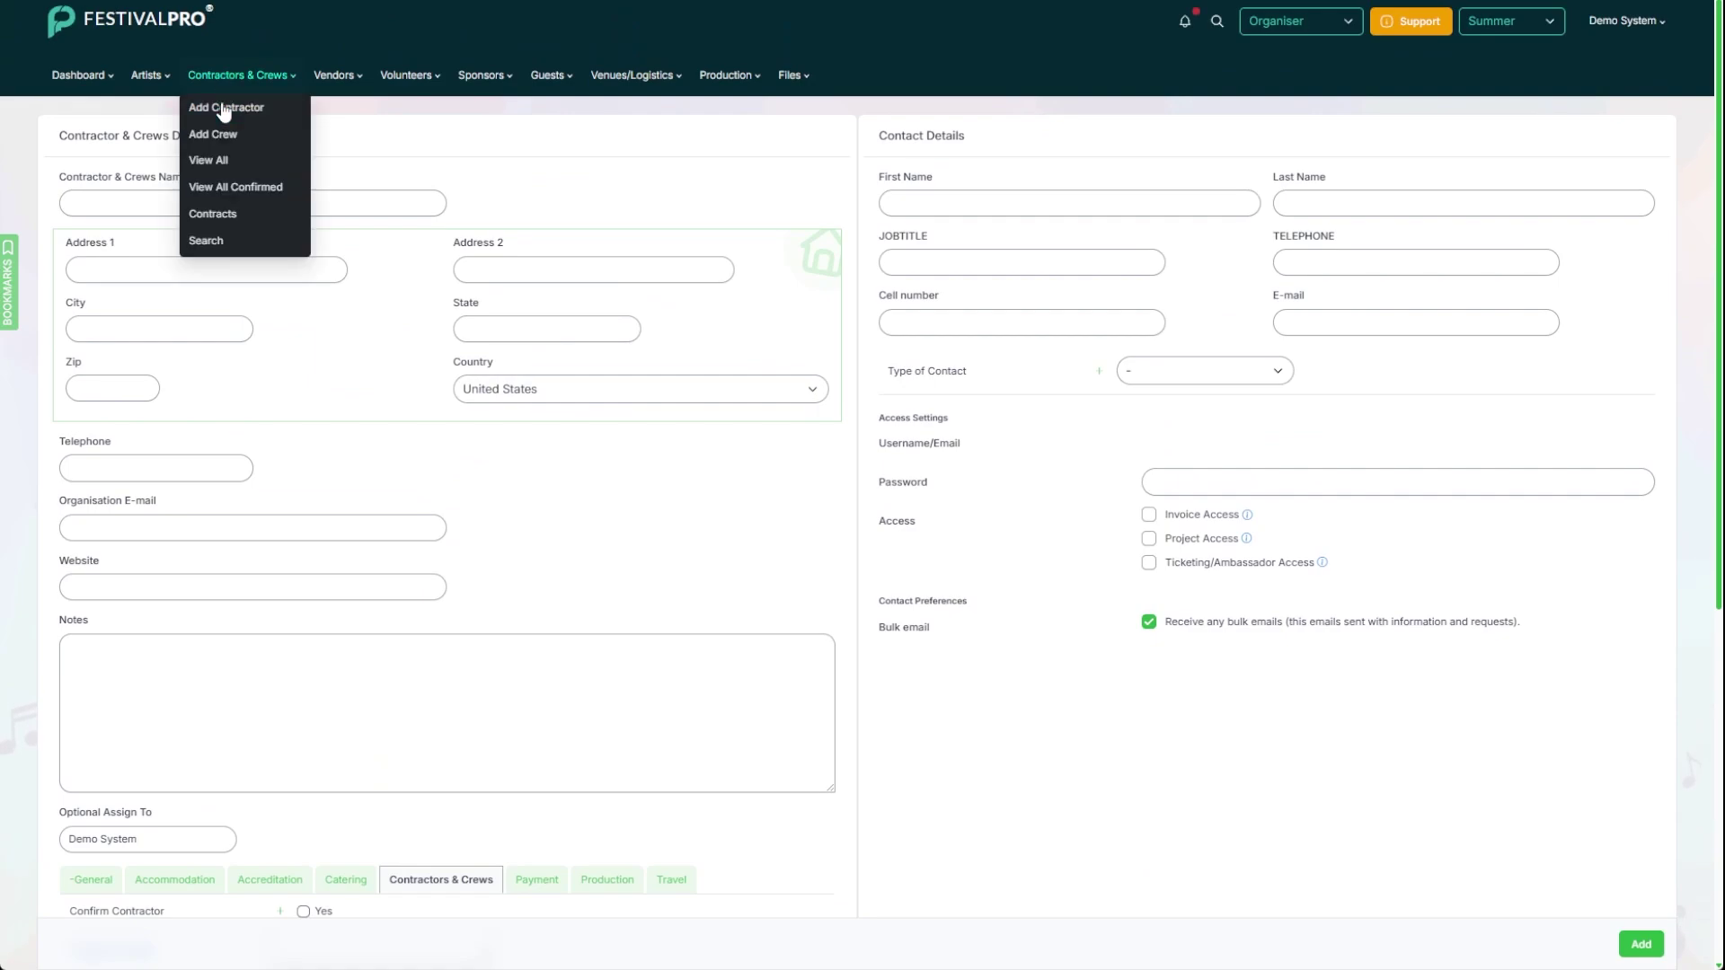
{"action": "left_click", "coordinate": [224, 161]}
{"action": "scroll", "coordinate": [272, 287], "scroll_direction": "down", "scroll_amount": 5}
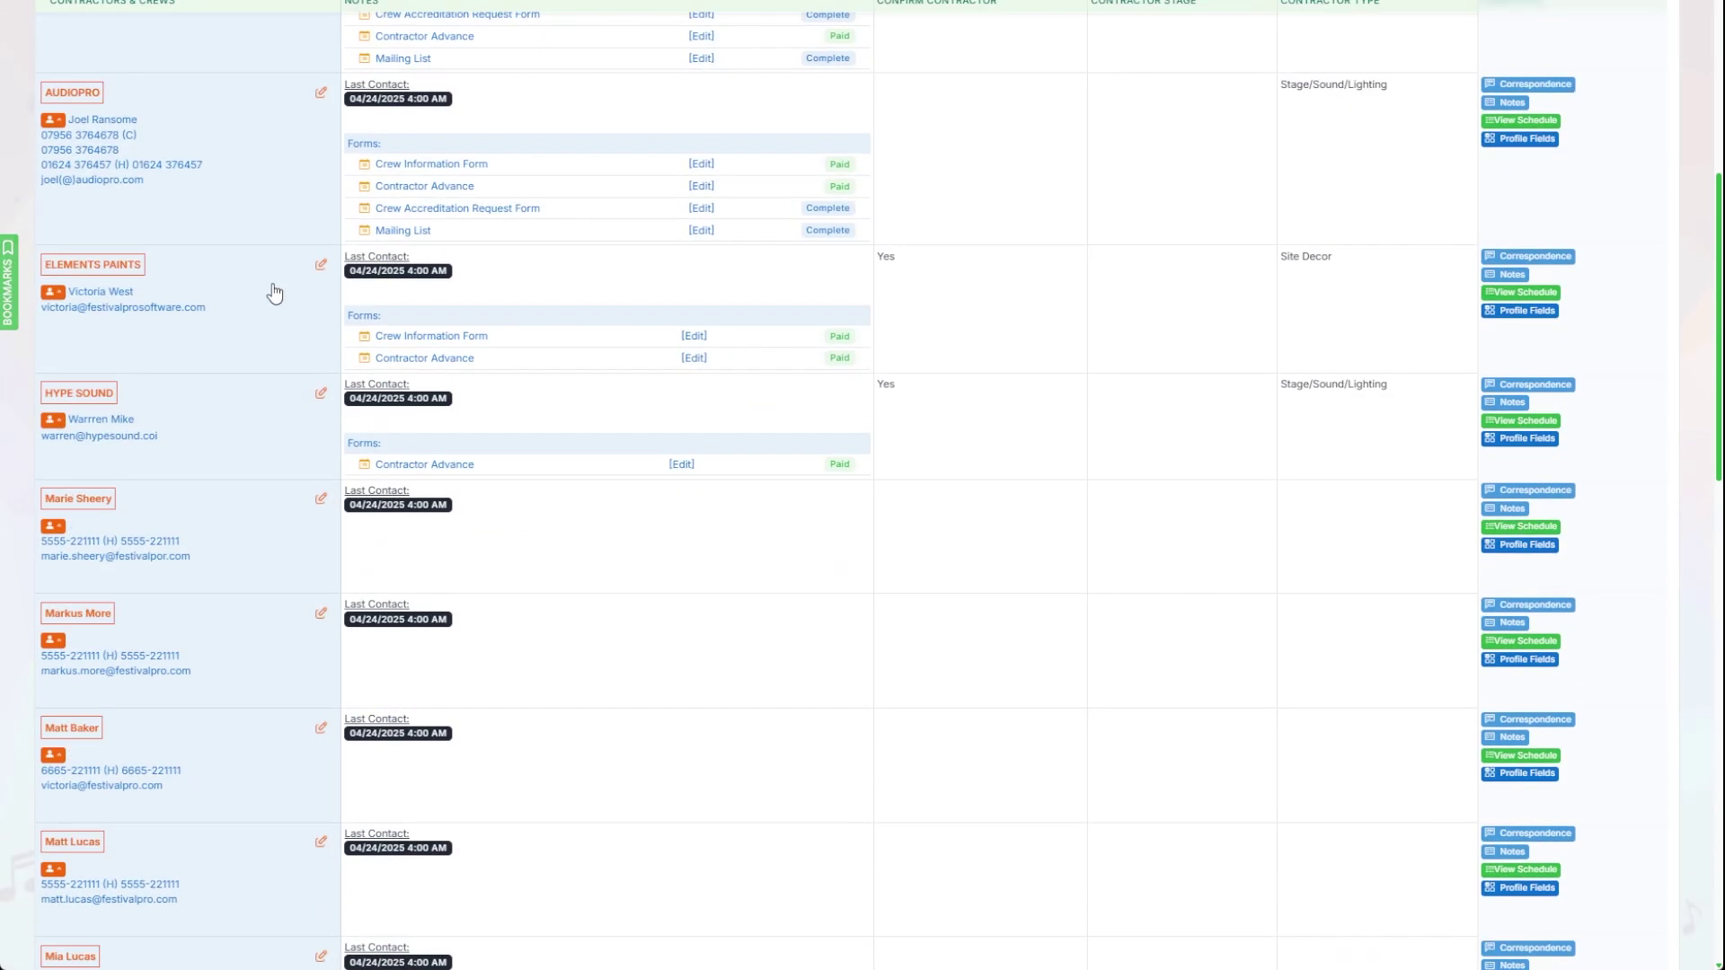
{"action": "scroll", "coordinate": [272, 289], "scroll_direction": "down", "scroll_amount": 15}
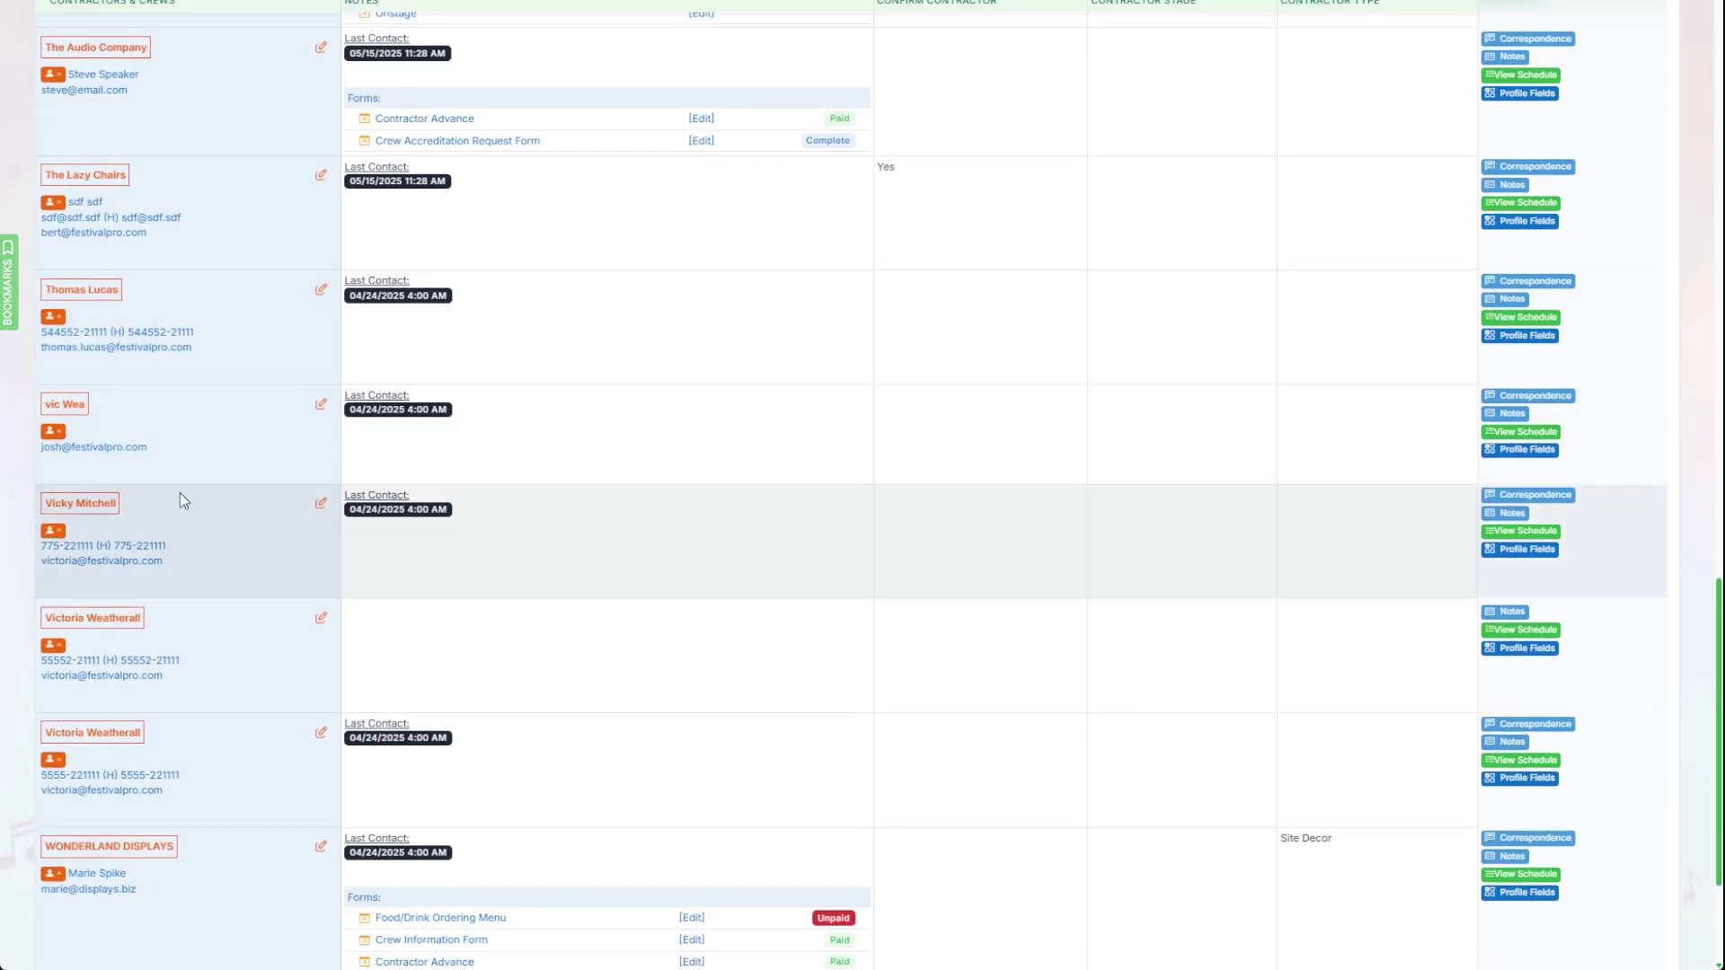
{"action": "scroll", "coordinate": [141, 337], "scroll_direction": "up", "scroll_amount": 3}
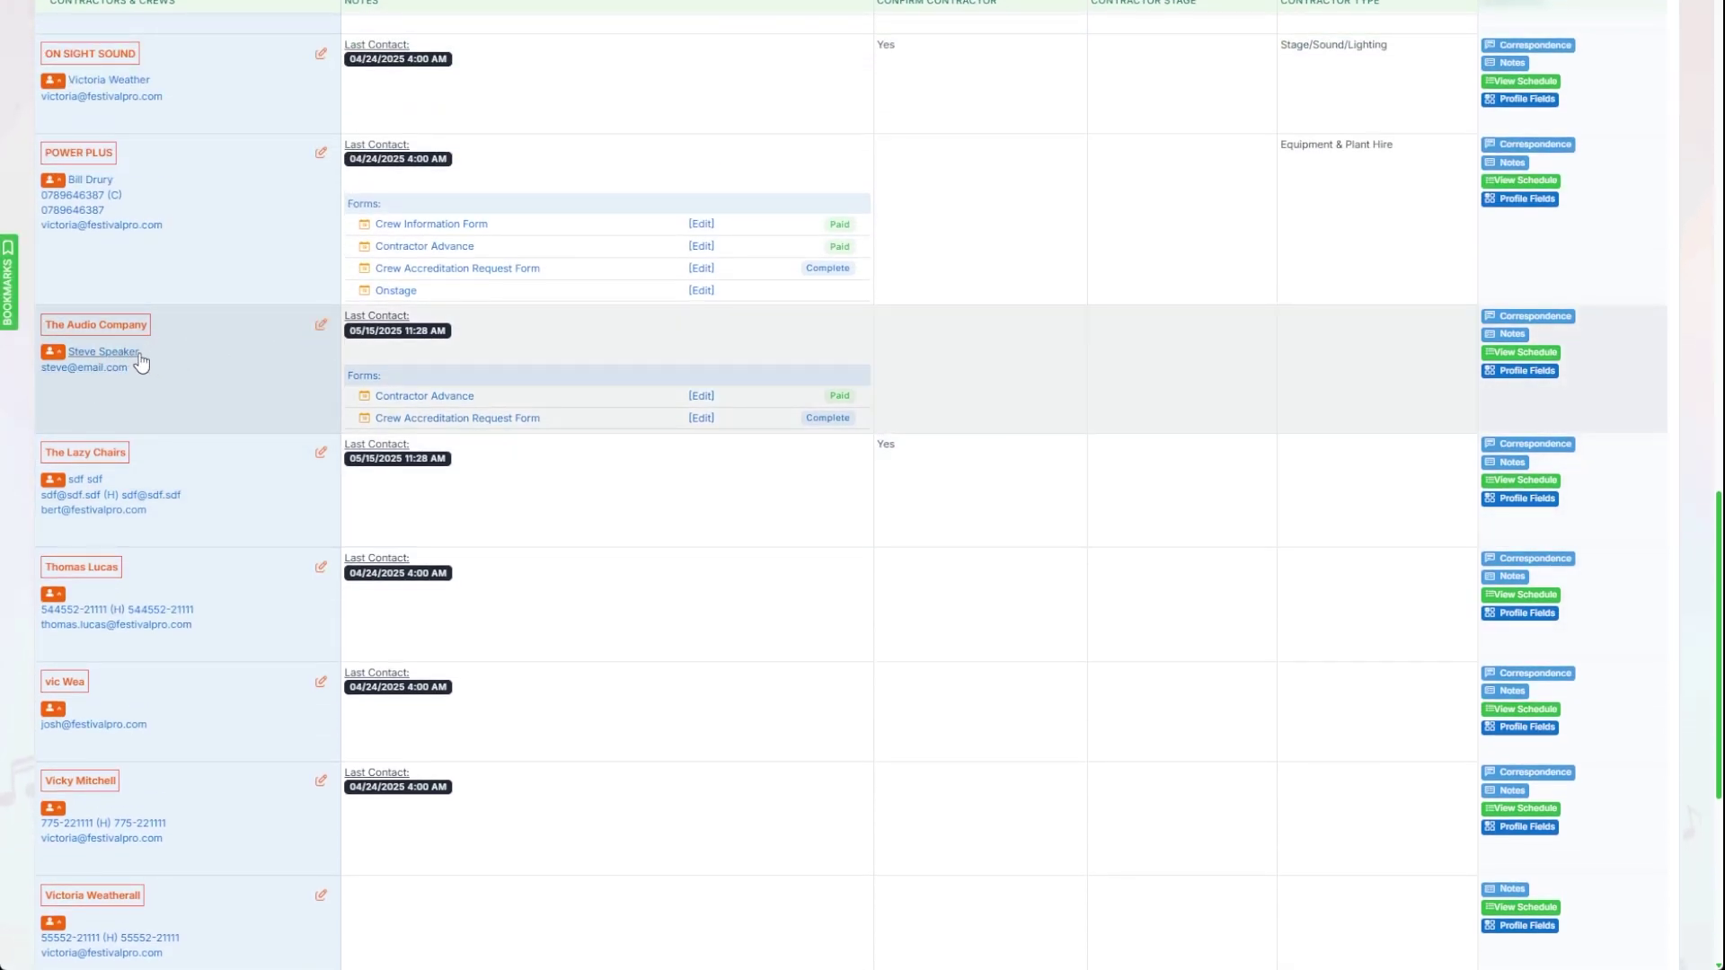
{"action": "left_click", "coordinate": [1530, 372]}
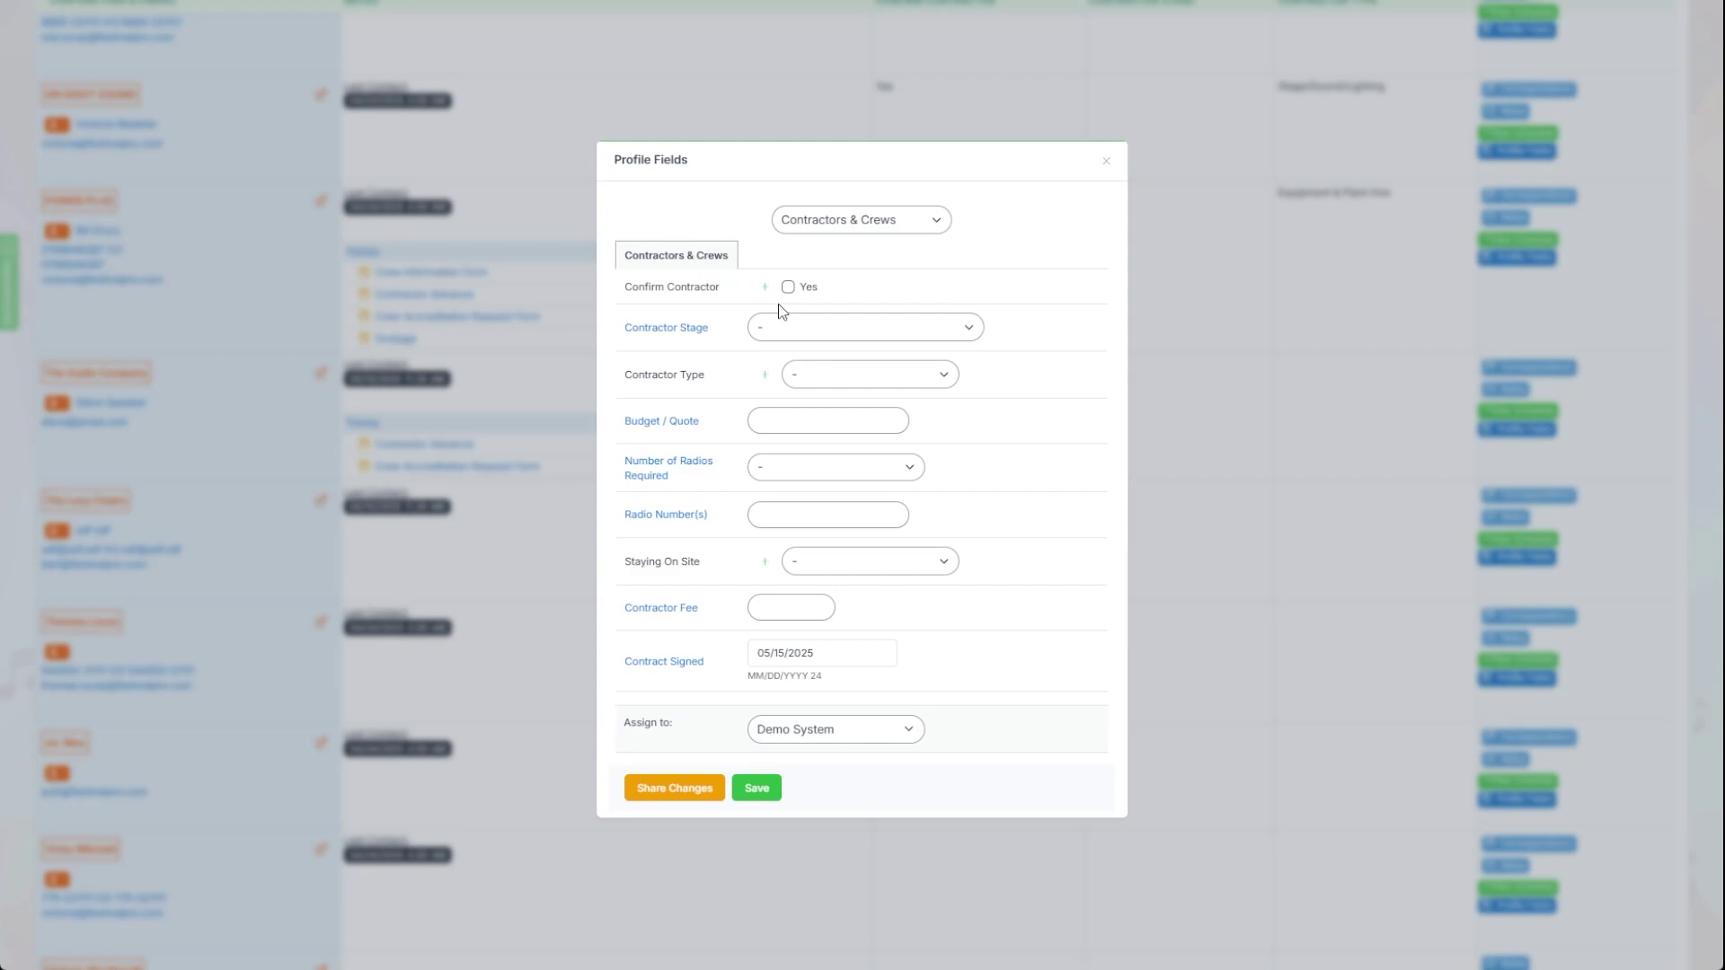
{"action": "left_click", "coordinate": [753, 791]}
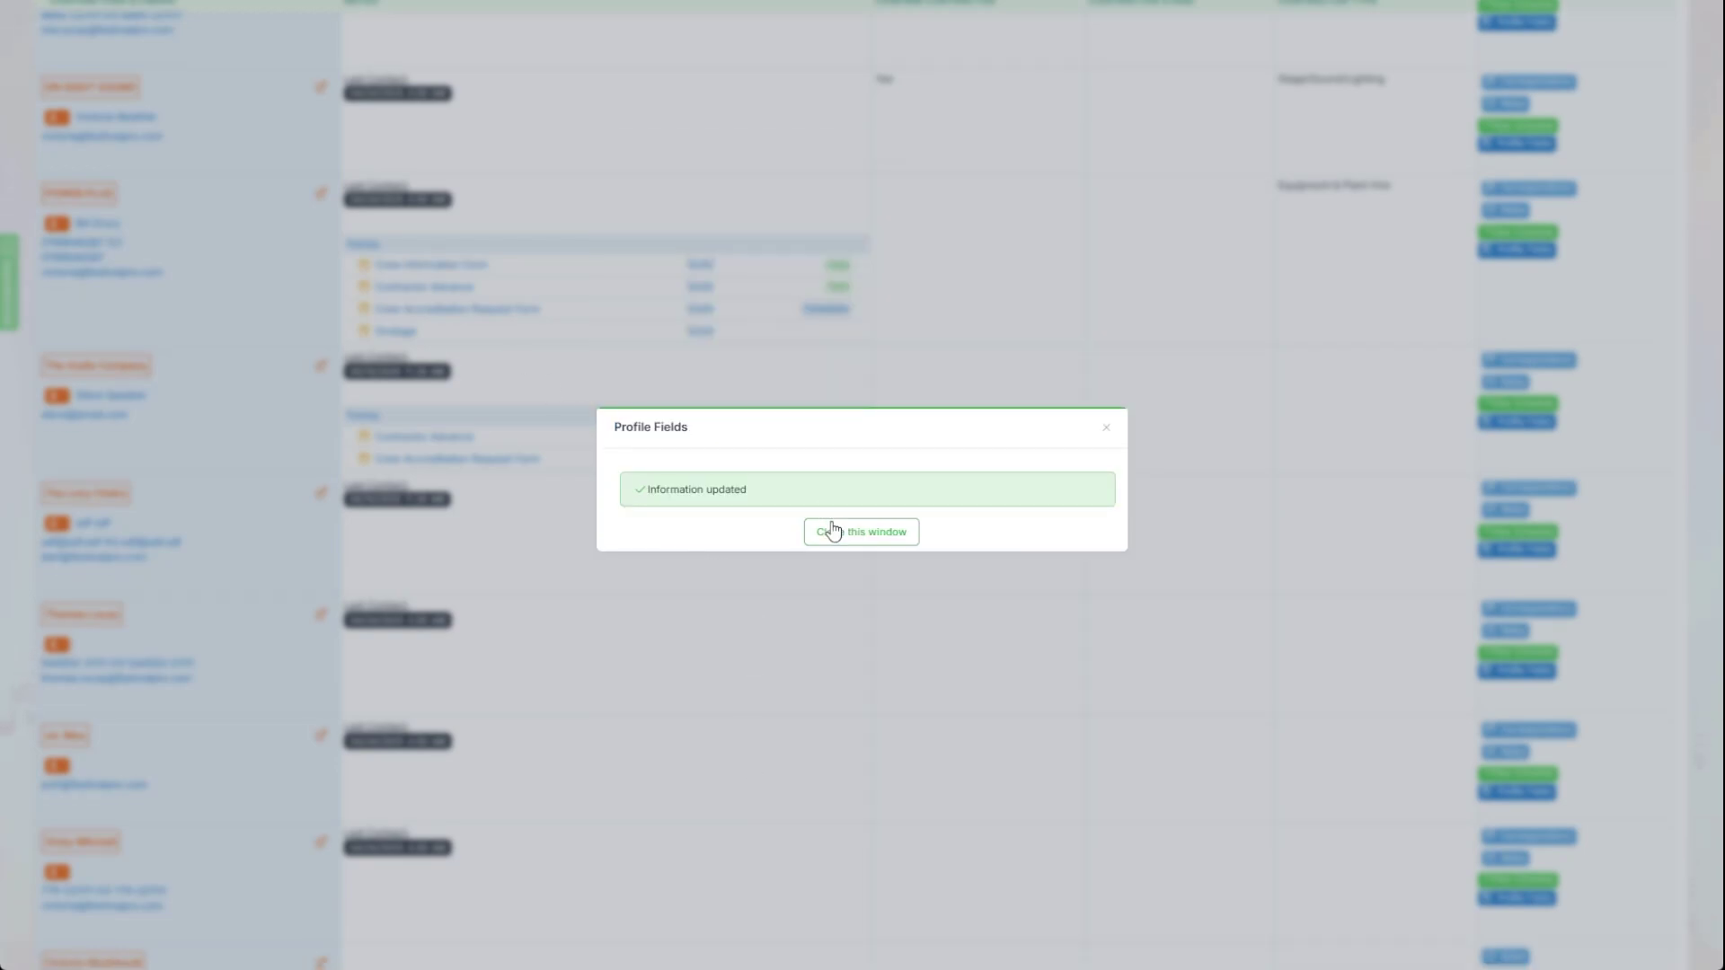
{"action": "left_click", "coordinate": [831, 531]}
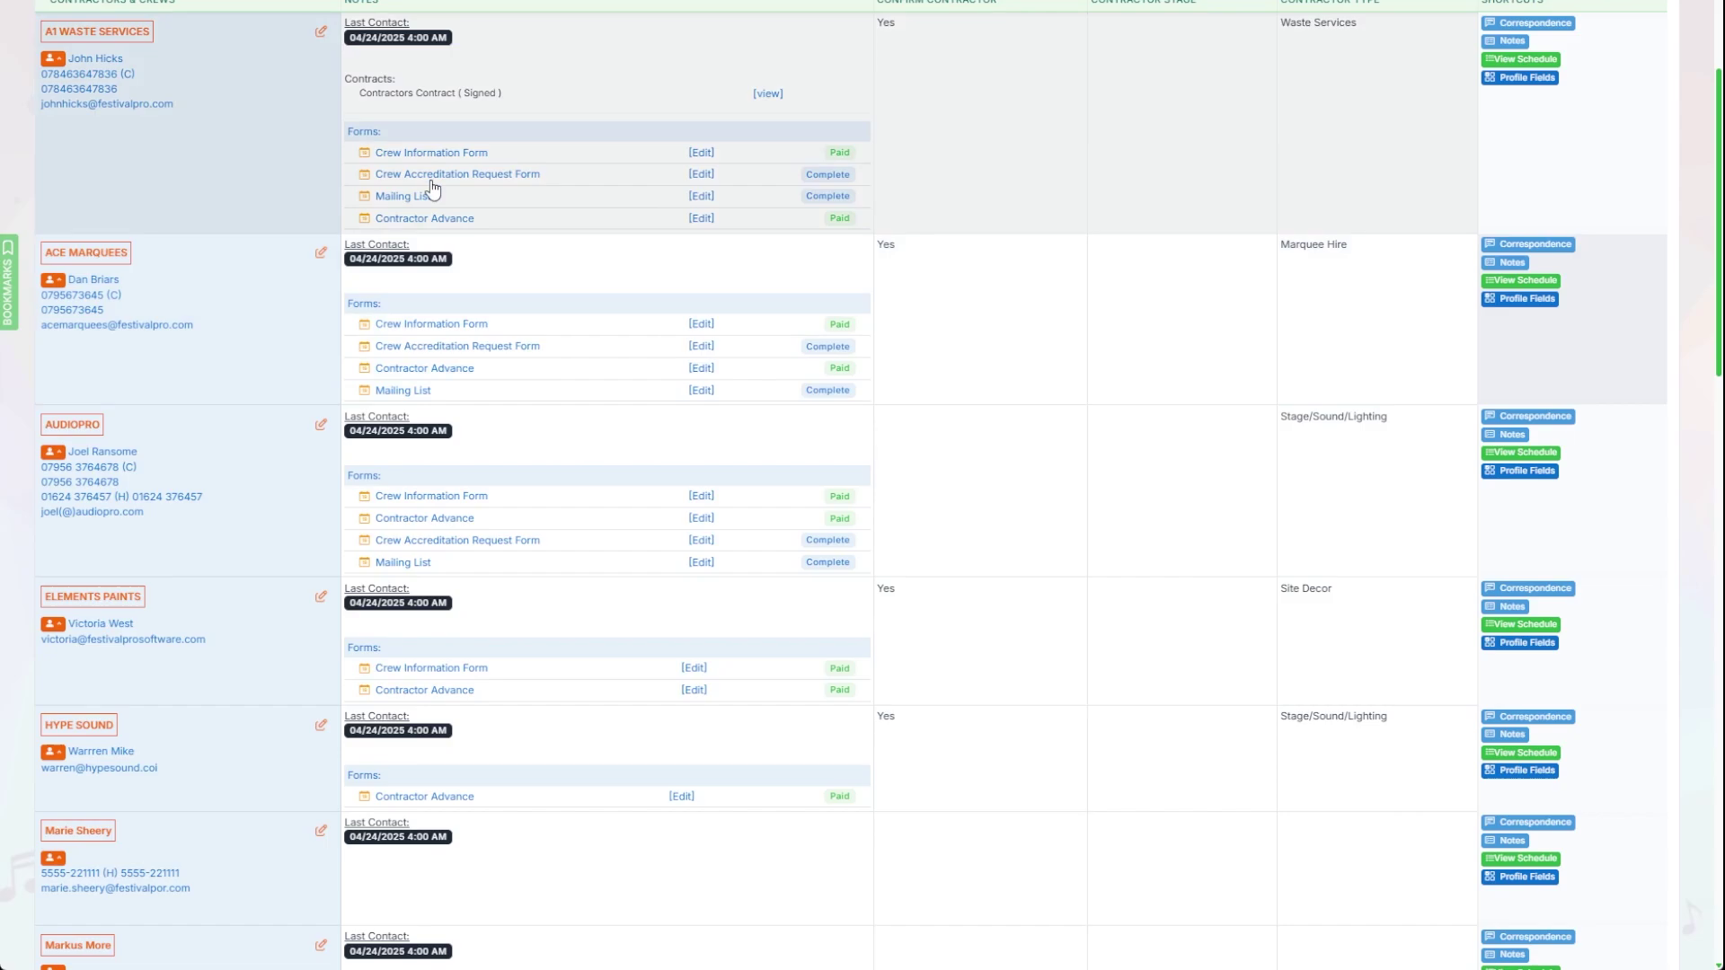
Step: Filter the contractor list to View All Confirmed and scroll through the seven entries
{"action": "scroll", "coordinate": [431, 186], "scroll_direction": "up", "scroll_amount": 3}
{"action": "mouse_move", "coordinate": [262, 72]}
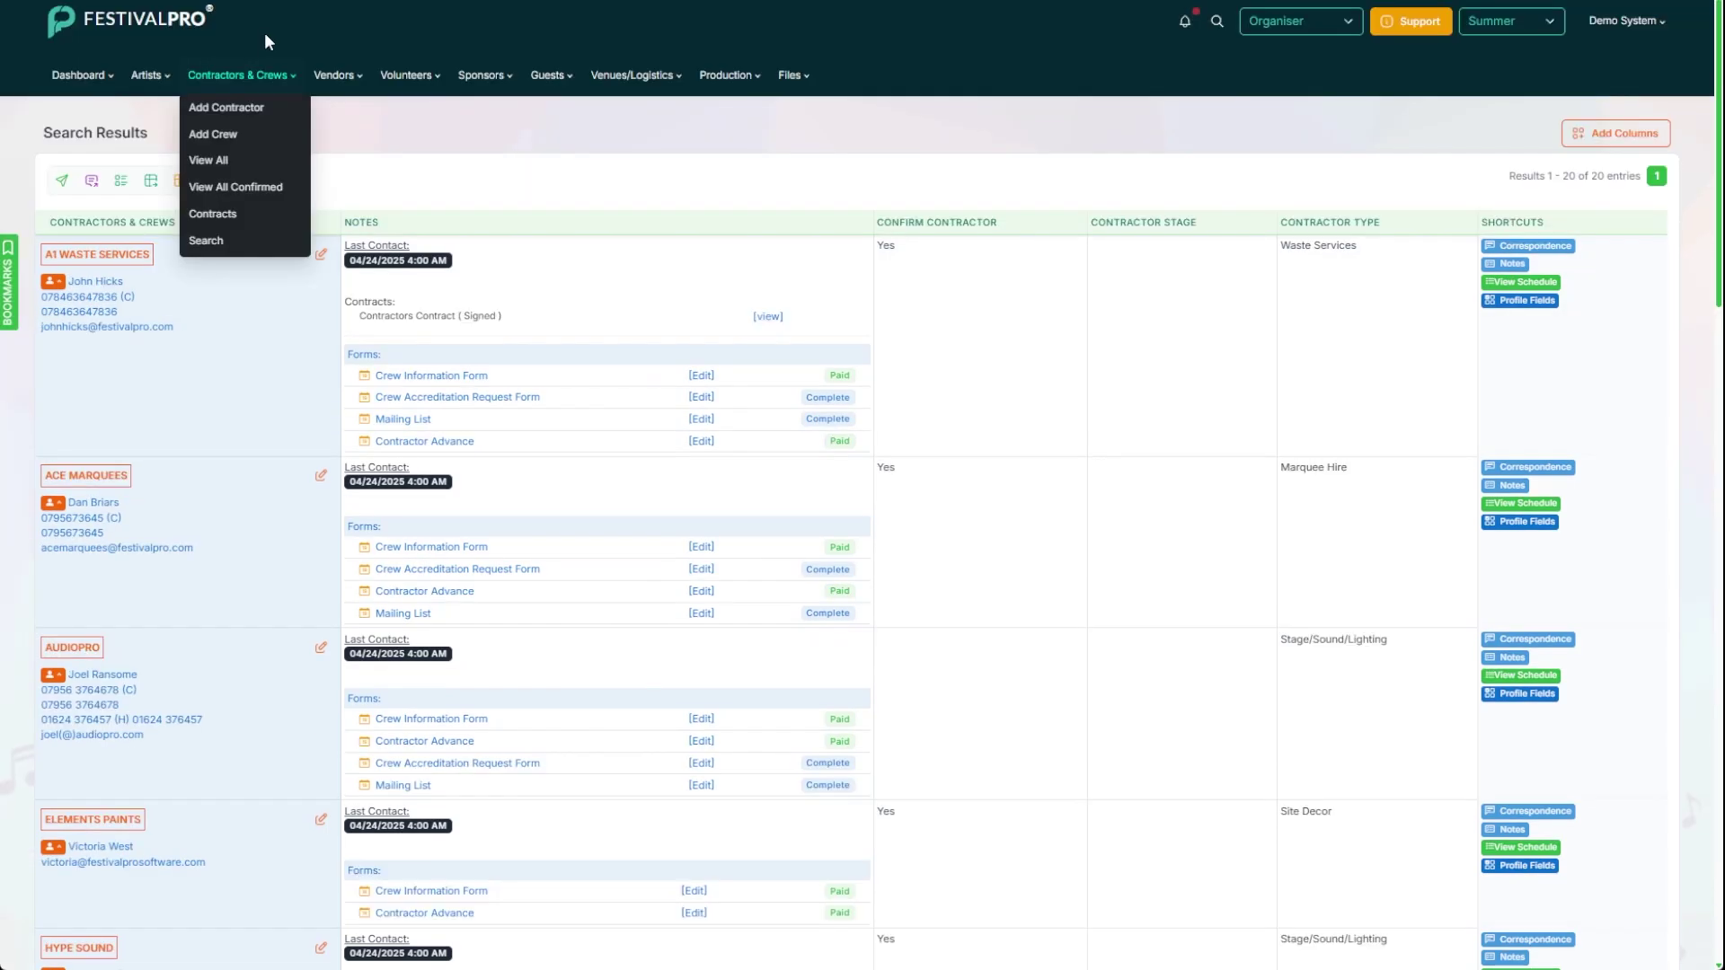
{"action": "left_click", "coordinate": [264, 190]}
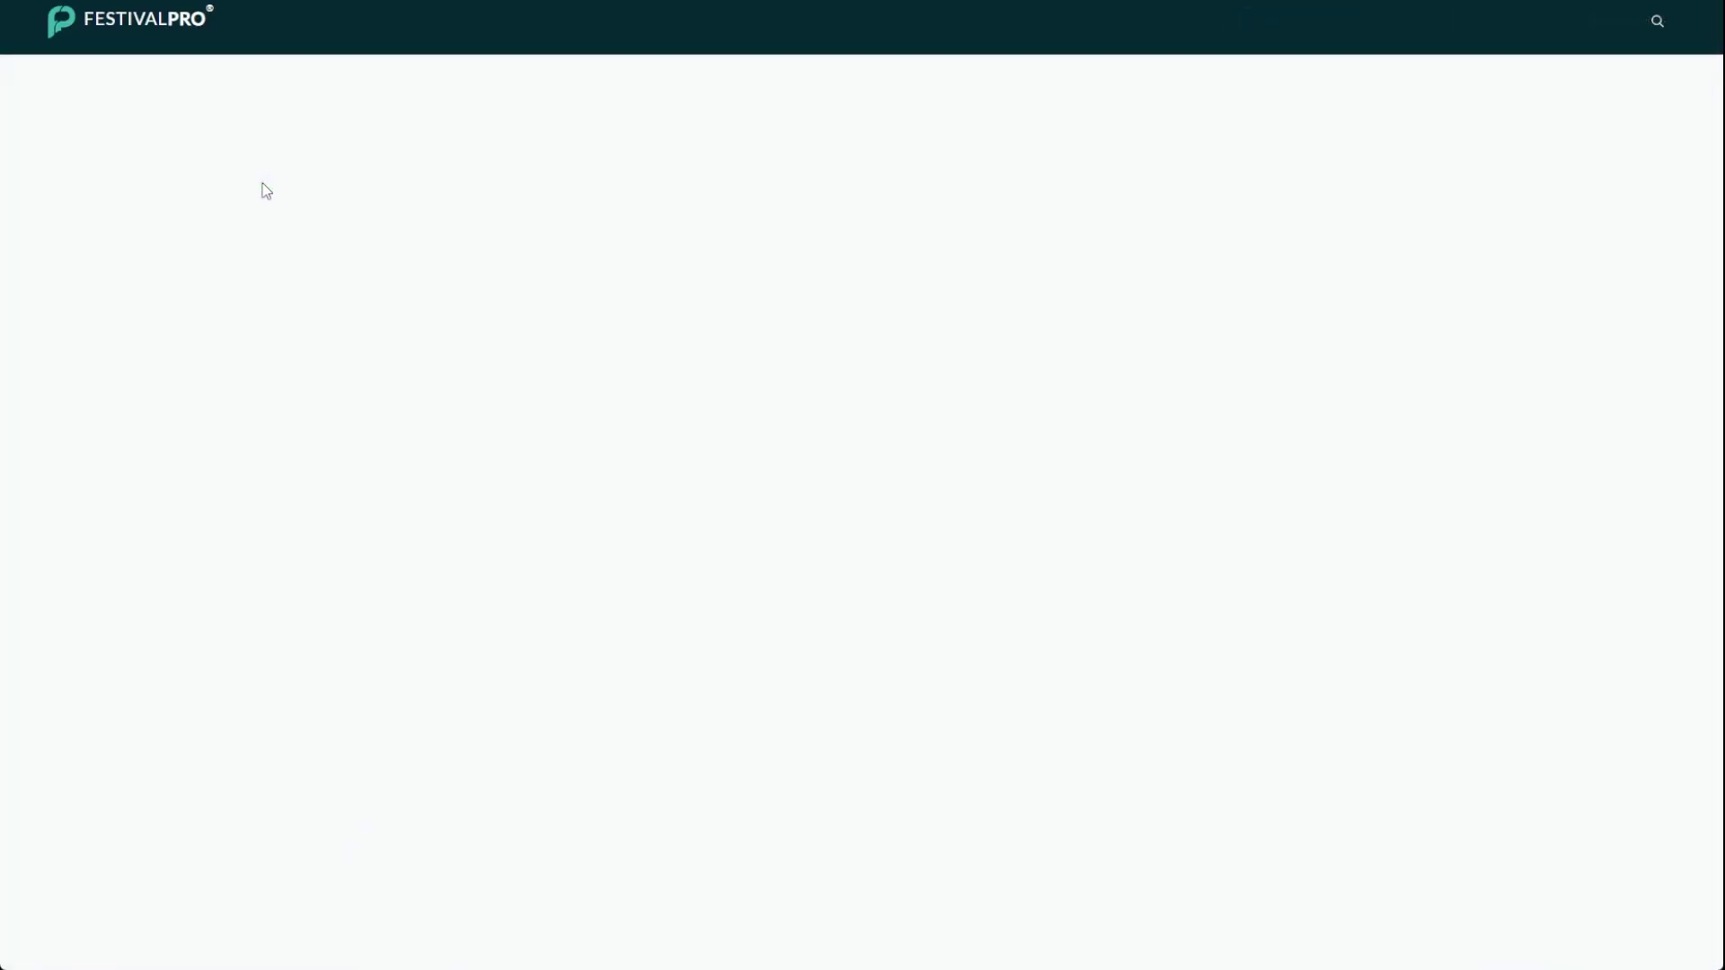
{"action": "scroll", "coordinate": [266, 369], "scroll_direction": "down", "scroll_amount": 5}
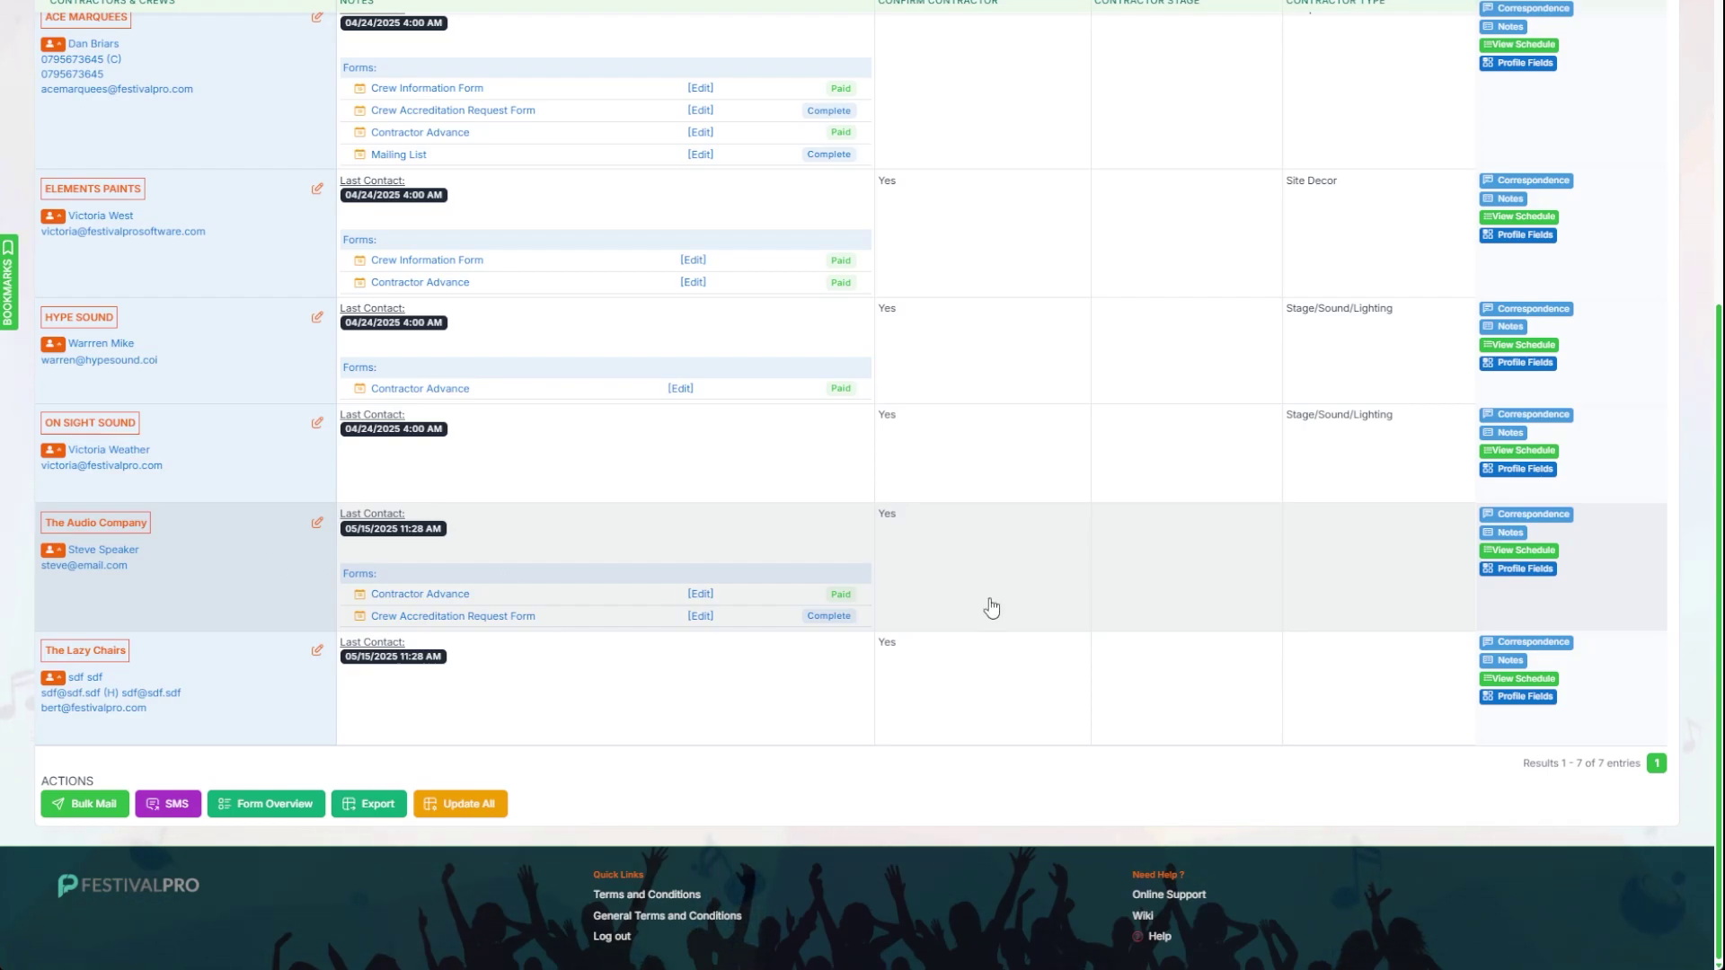
{"action": "left_click", "coordinate": [1517, 573]}
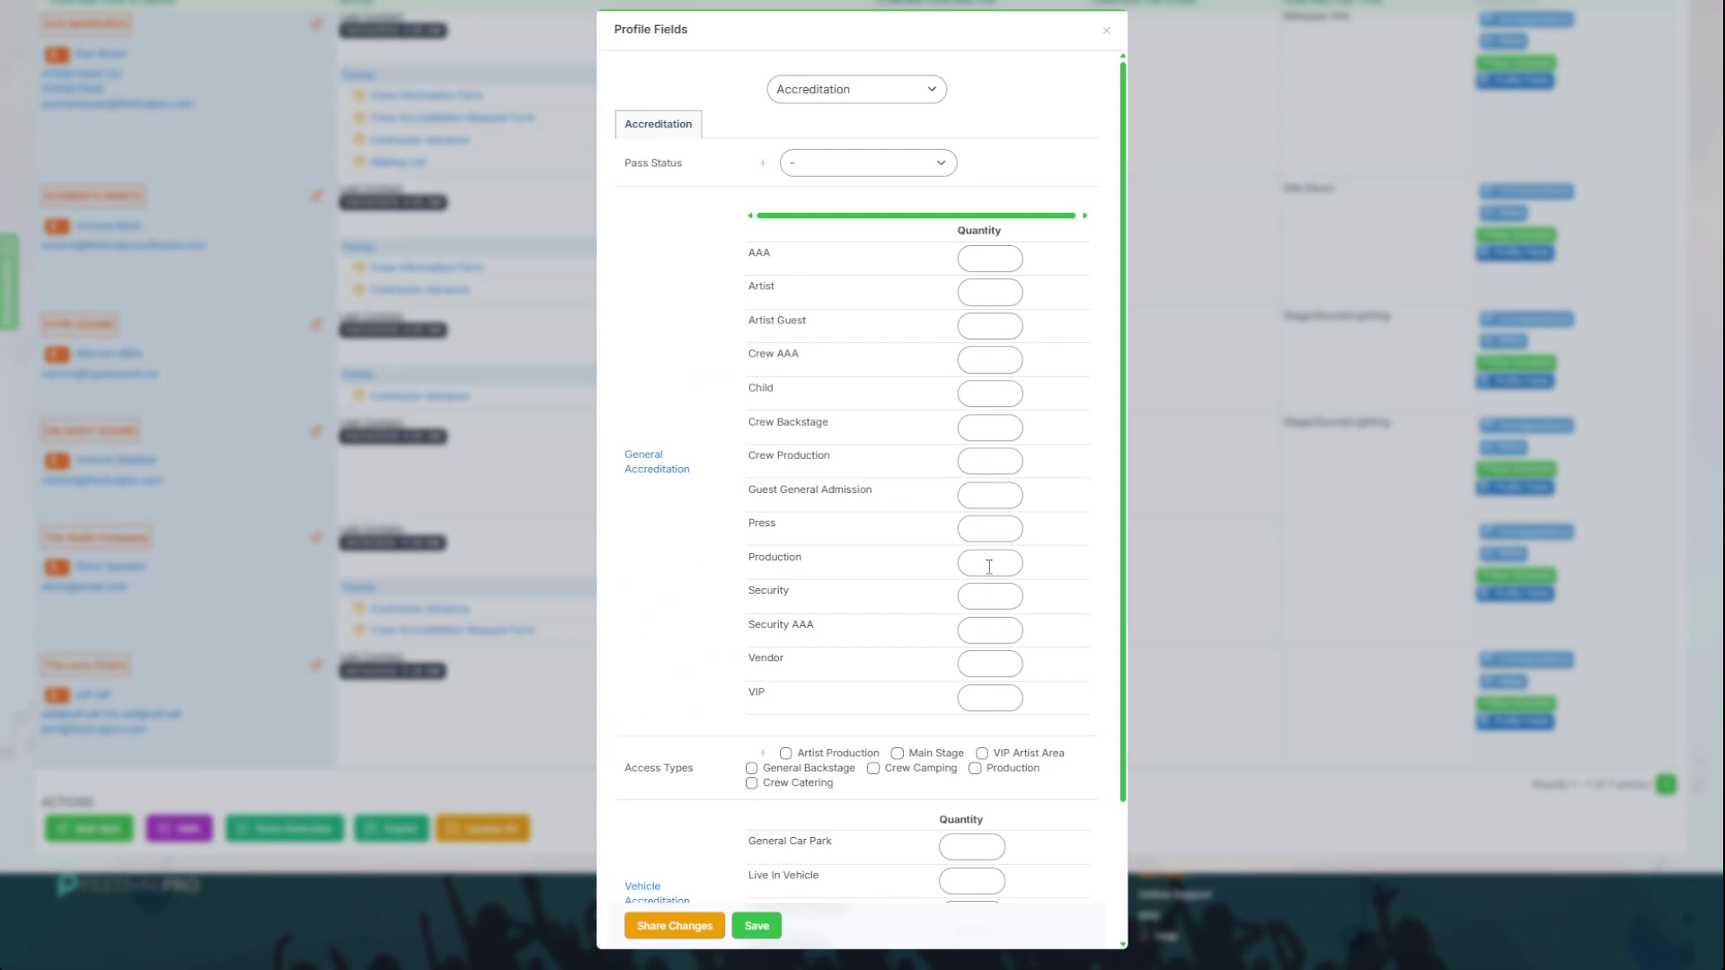
{"action": "left_click", "coordinate": [1103, 34]}
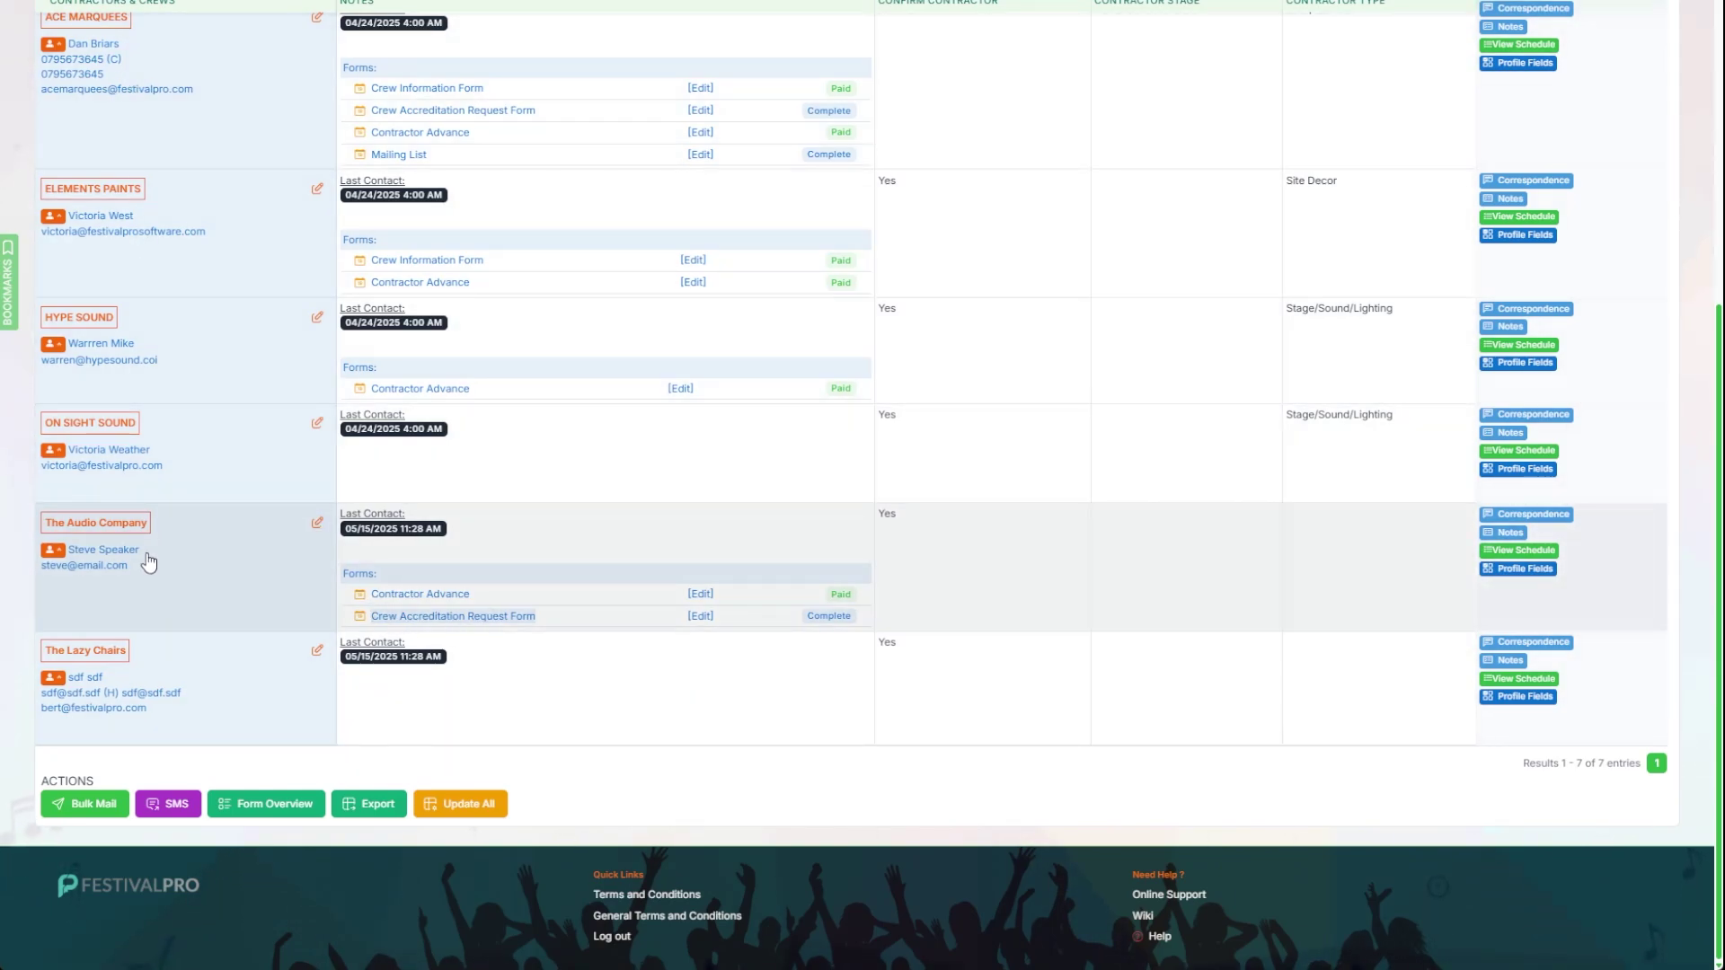
{"action": "scroll", "coordinate": [148, 561], "scroll_direction": "up", "scroll_amount": 5}
Step: Expand Crew Forms in the forms list and open the Crew Accreditation Request Form's settings
{"action": "left_click", "coordinate": [64, 79]}
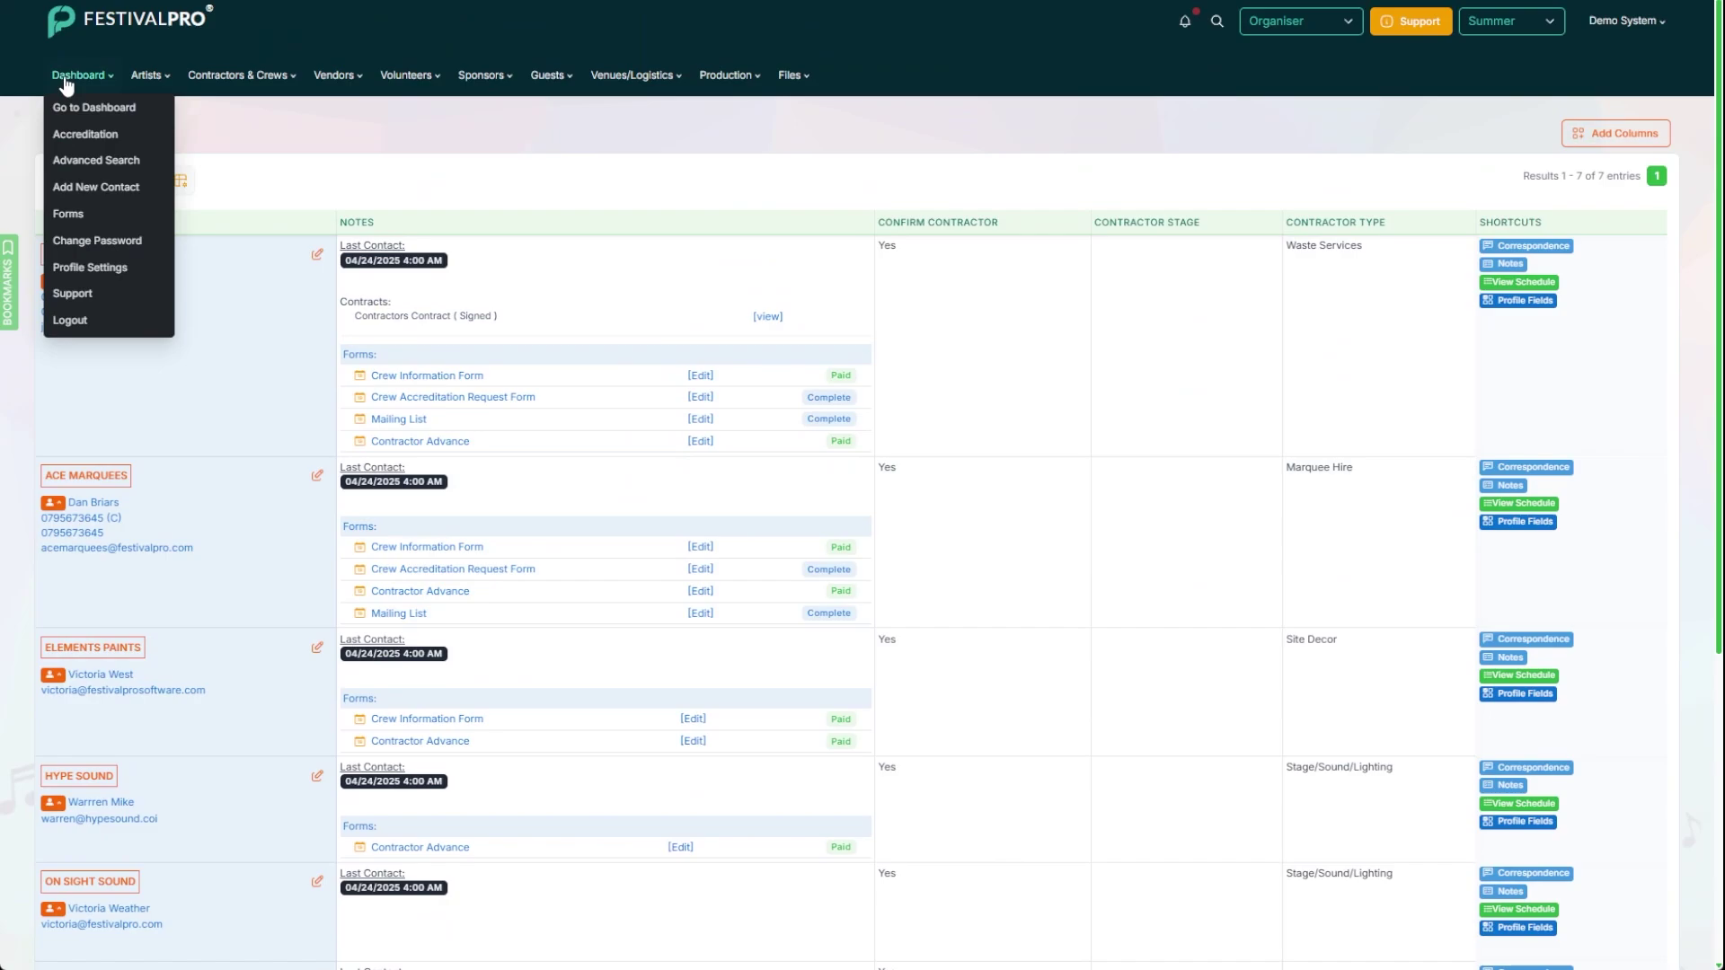
{"action": "left_click", "coordinate": [75, 213]}
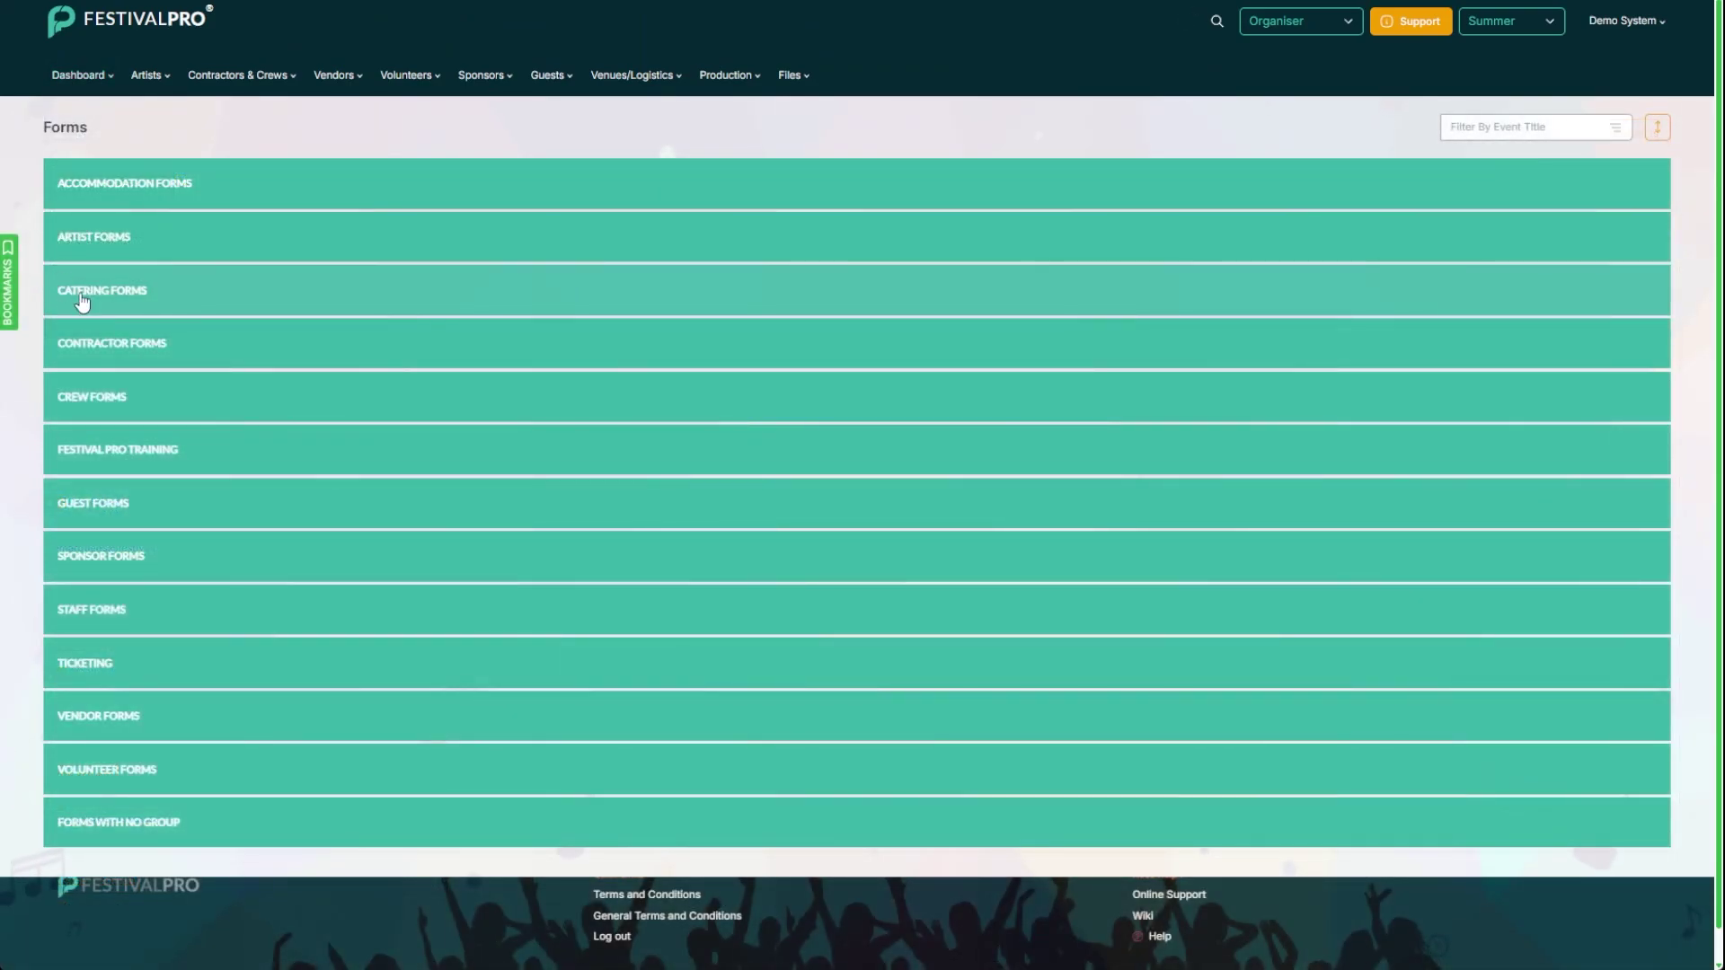
{"action": "left_click", "coordinate": [93, 396]}
{"action": "scroll", "coordinate": [192, 346], "scroll_direction": "down", "scroll_amount": 2}
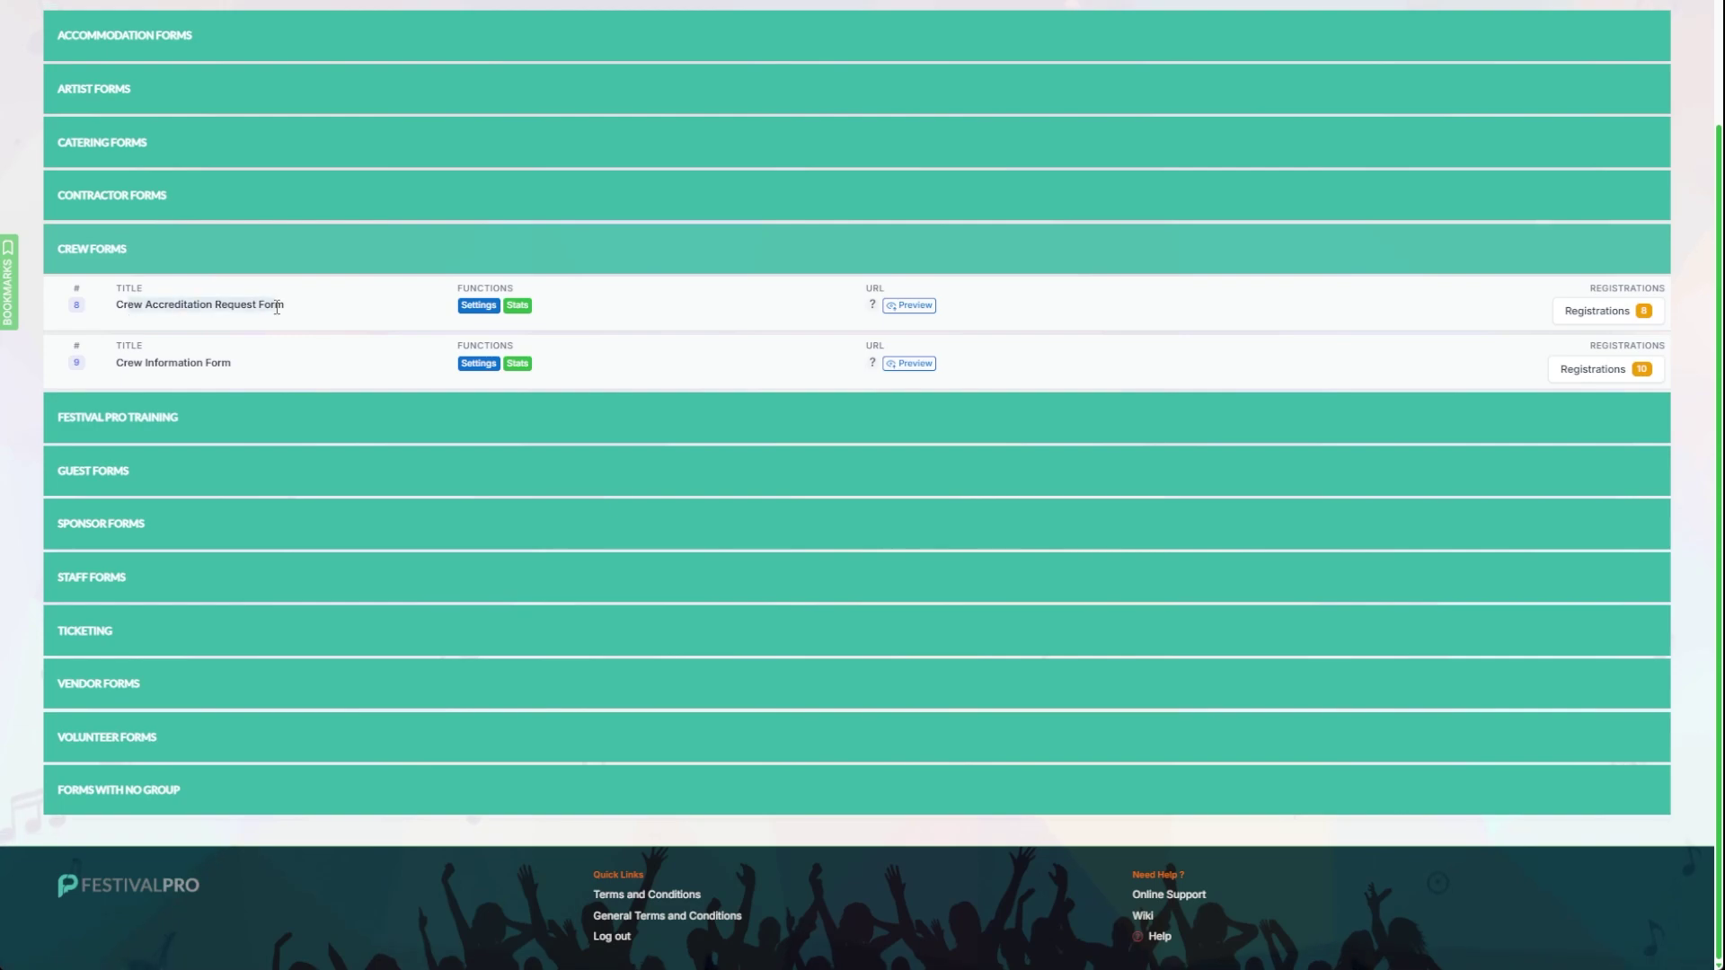
{"action": "left_click", "coordinate": [478, 306]}
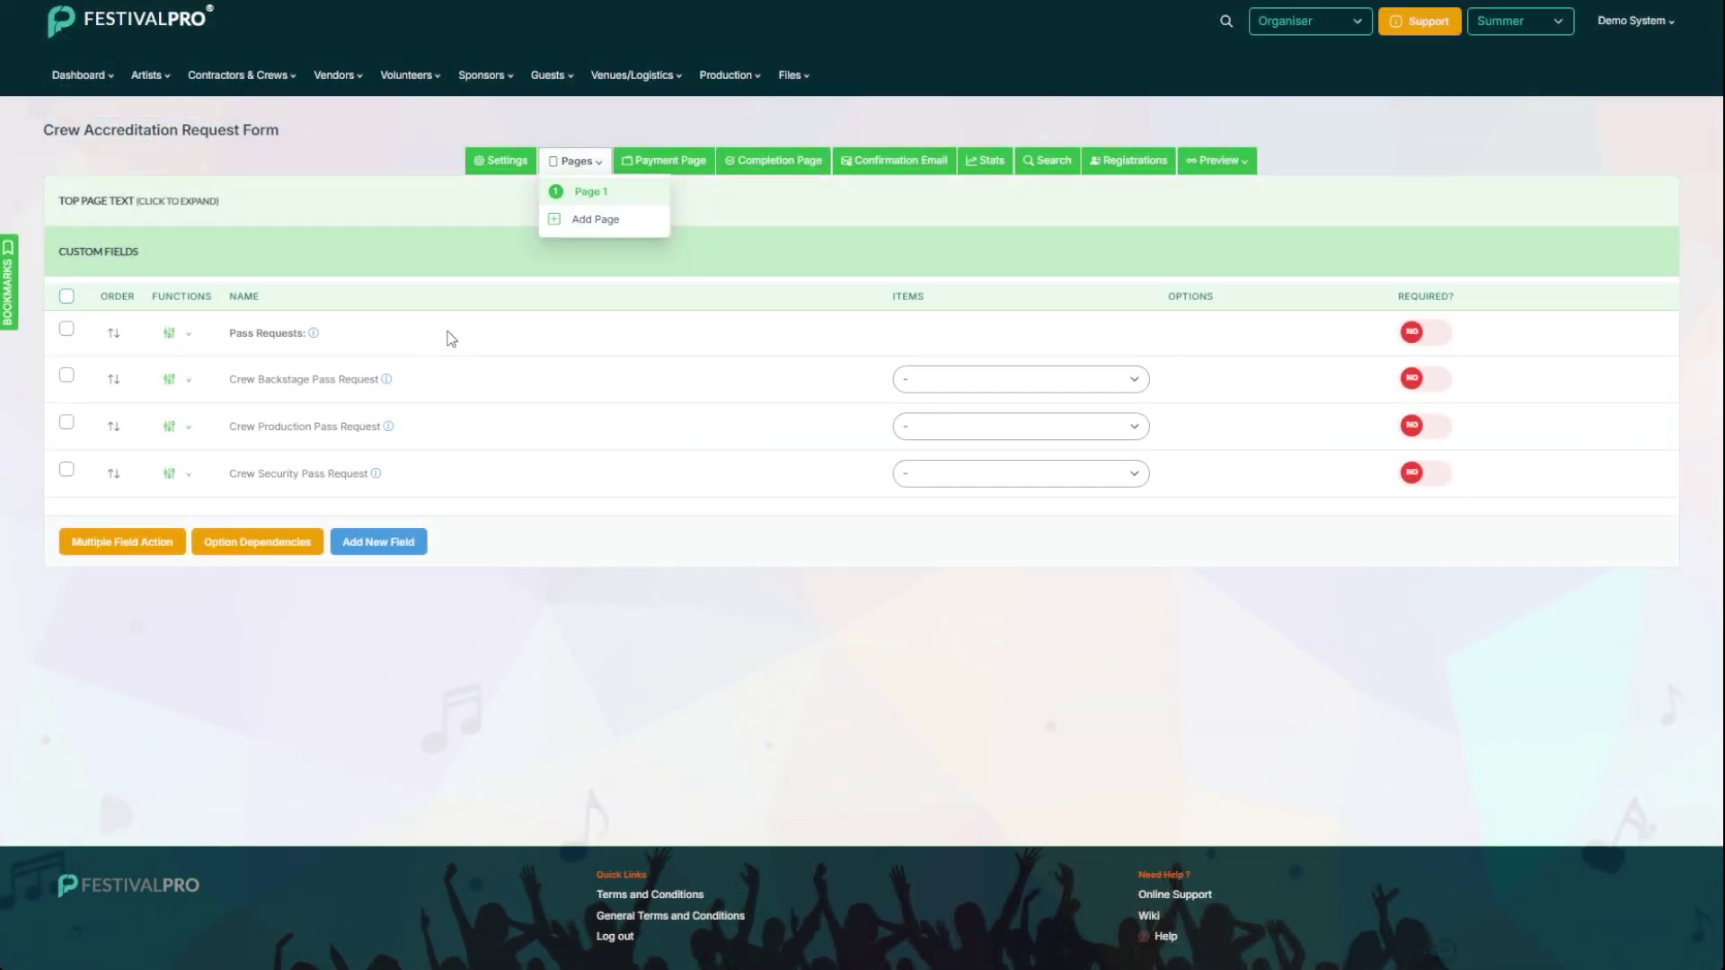
{"action": "left_click", "coordinate": [325, 167]}
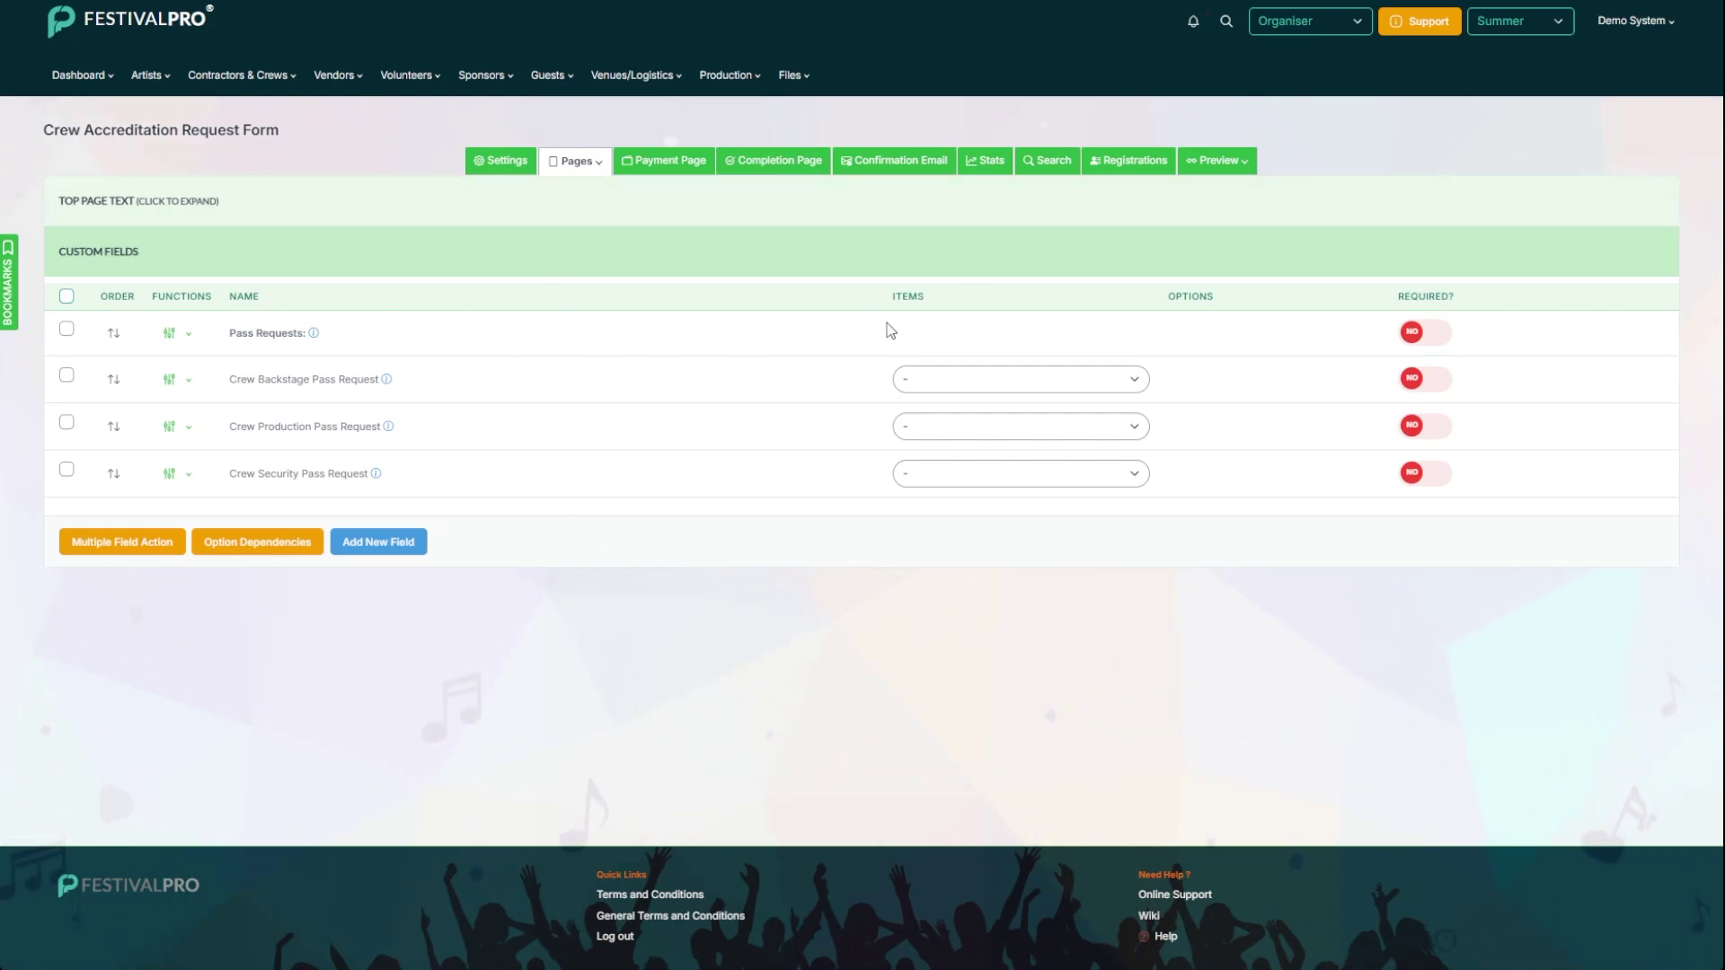
Step: View the form's 6 registrations and browse the Accreditation extra columns without adding any
{"action": "left_click", "coordinate": [1137, 167]}
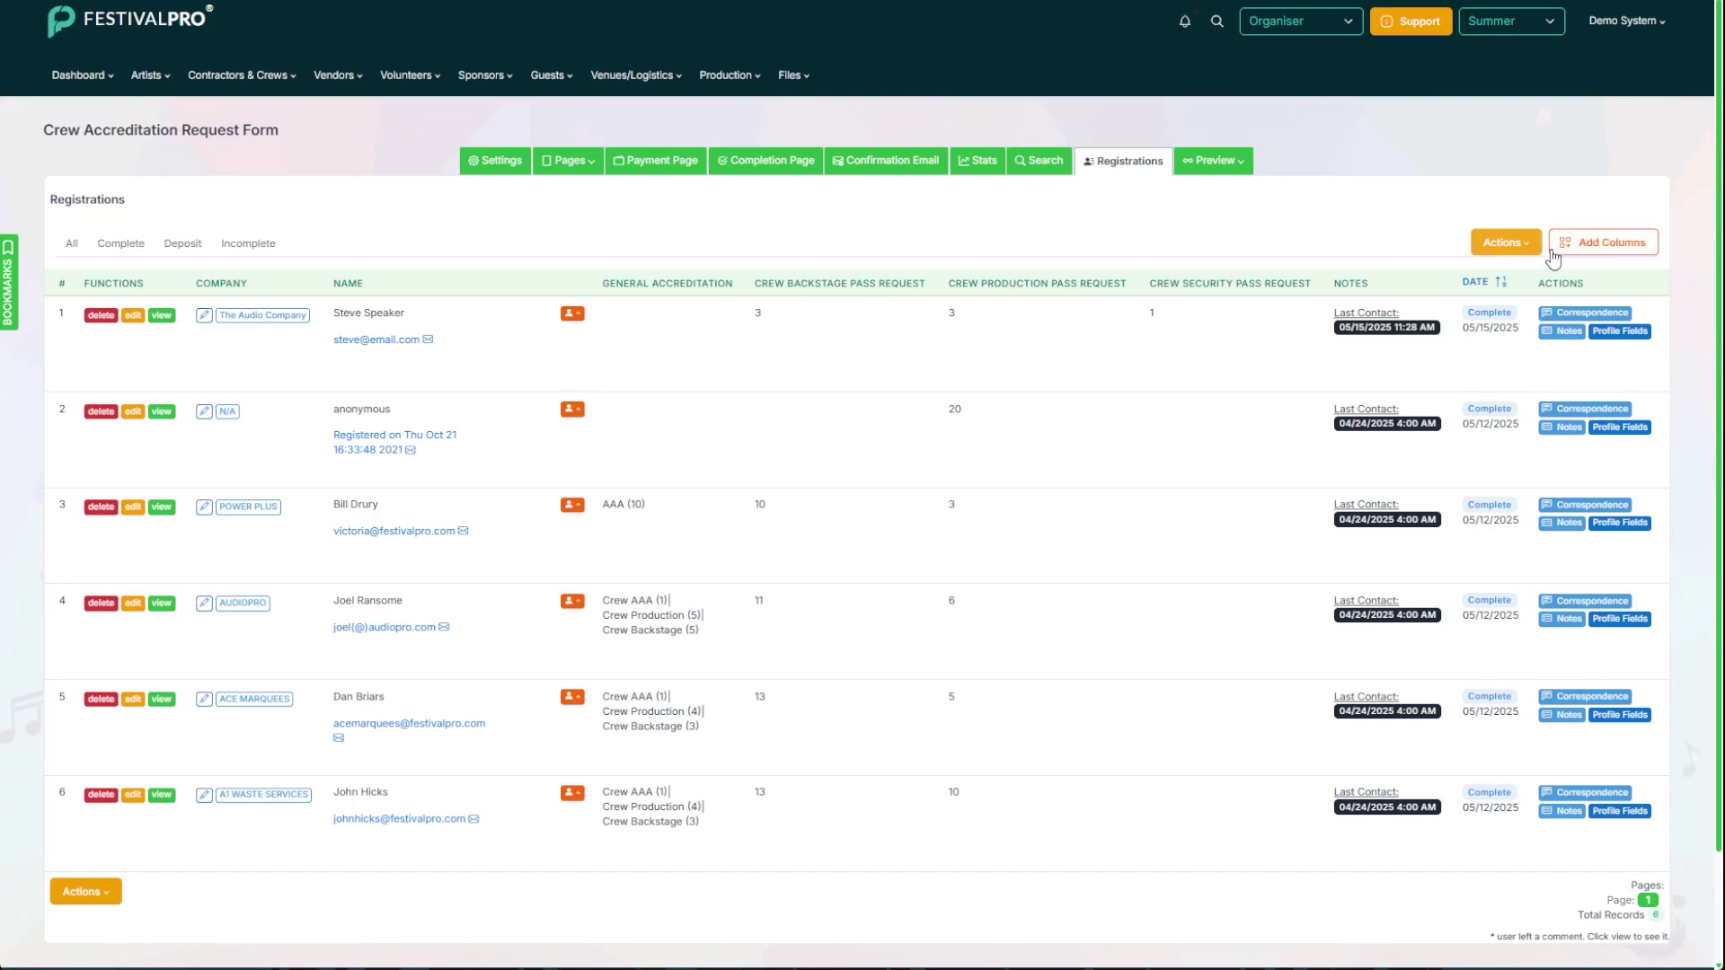
{"action": "left_click", "coordinate": [1601, 242]}
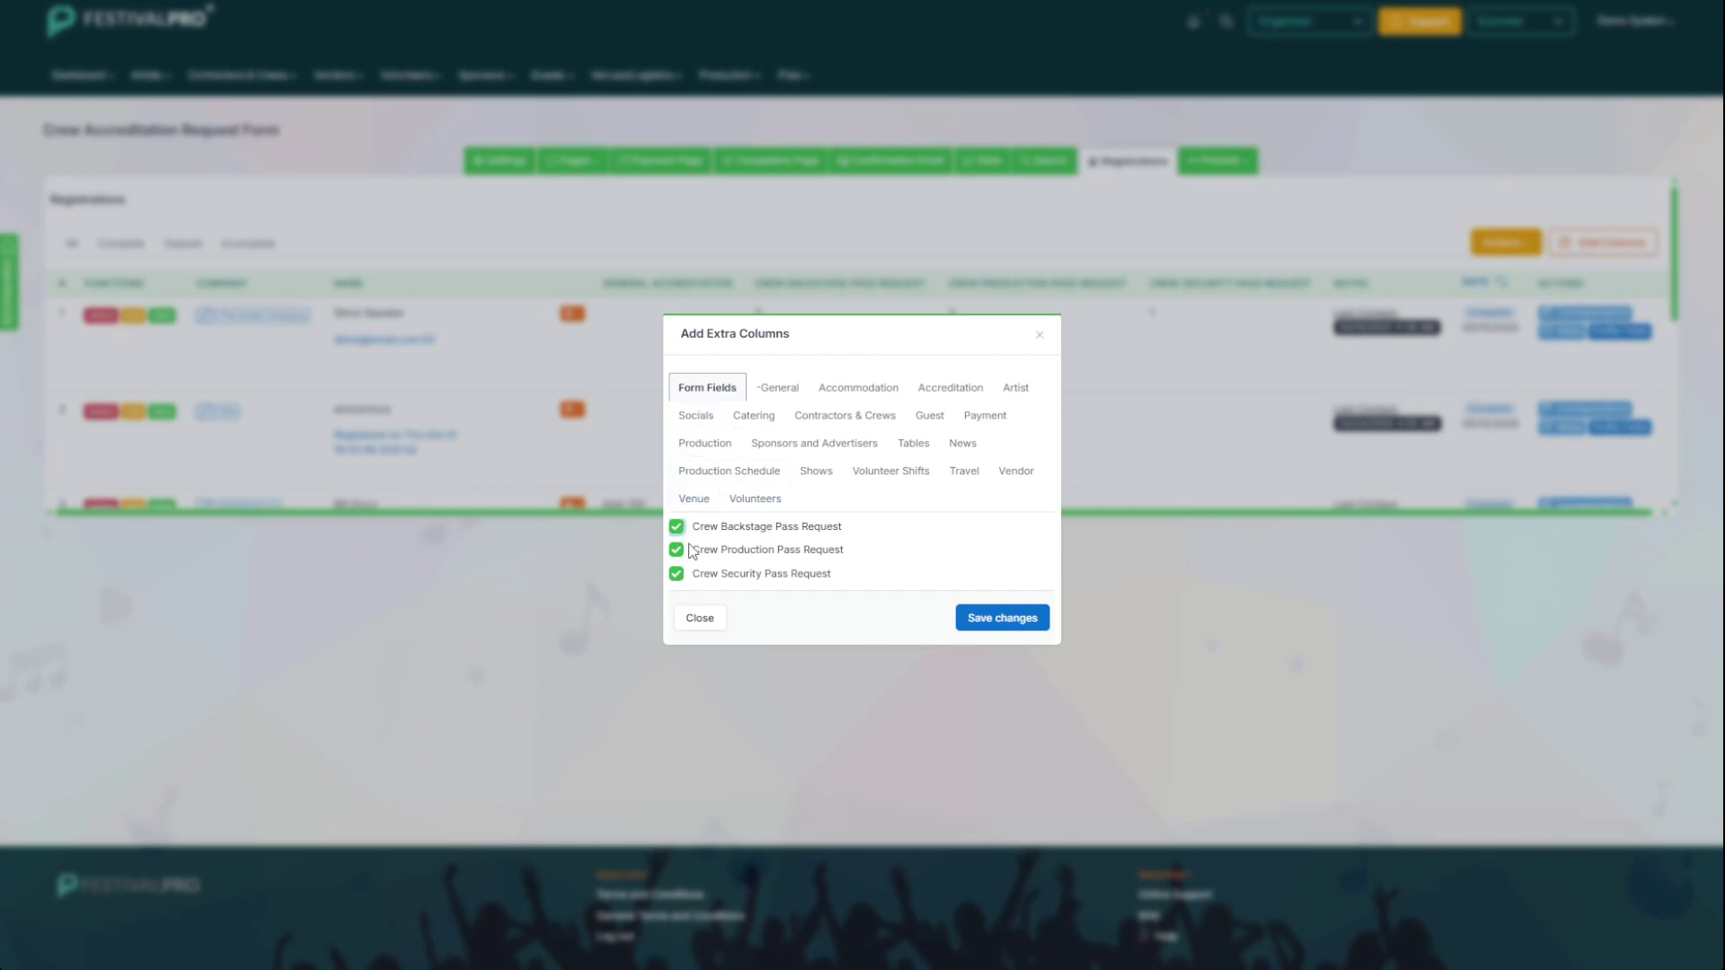
{"action": "left_click", "coordinate": [948, 388]}
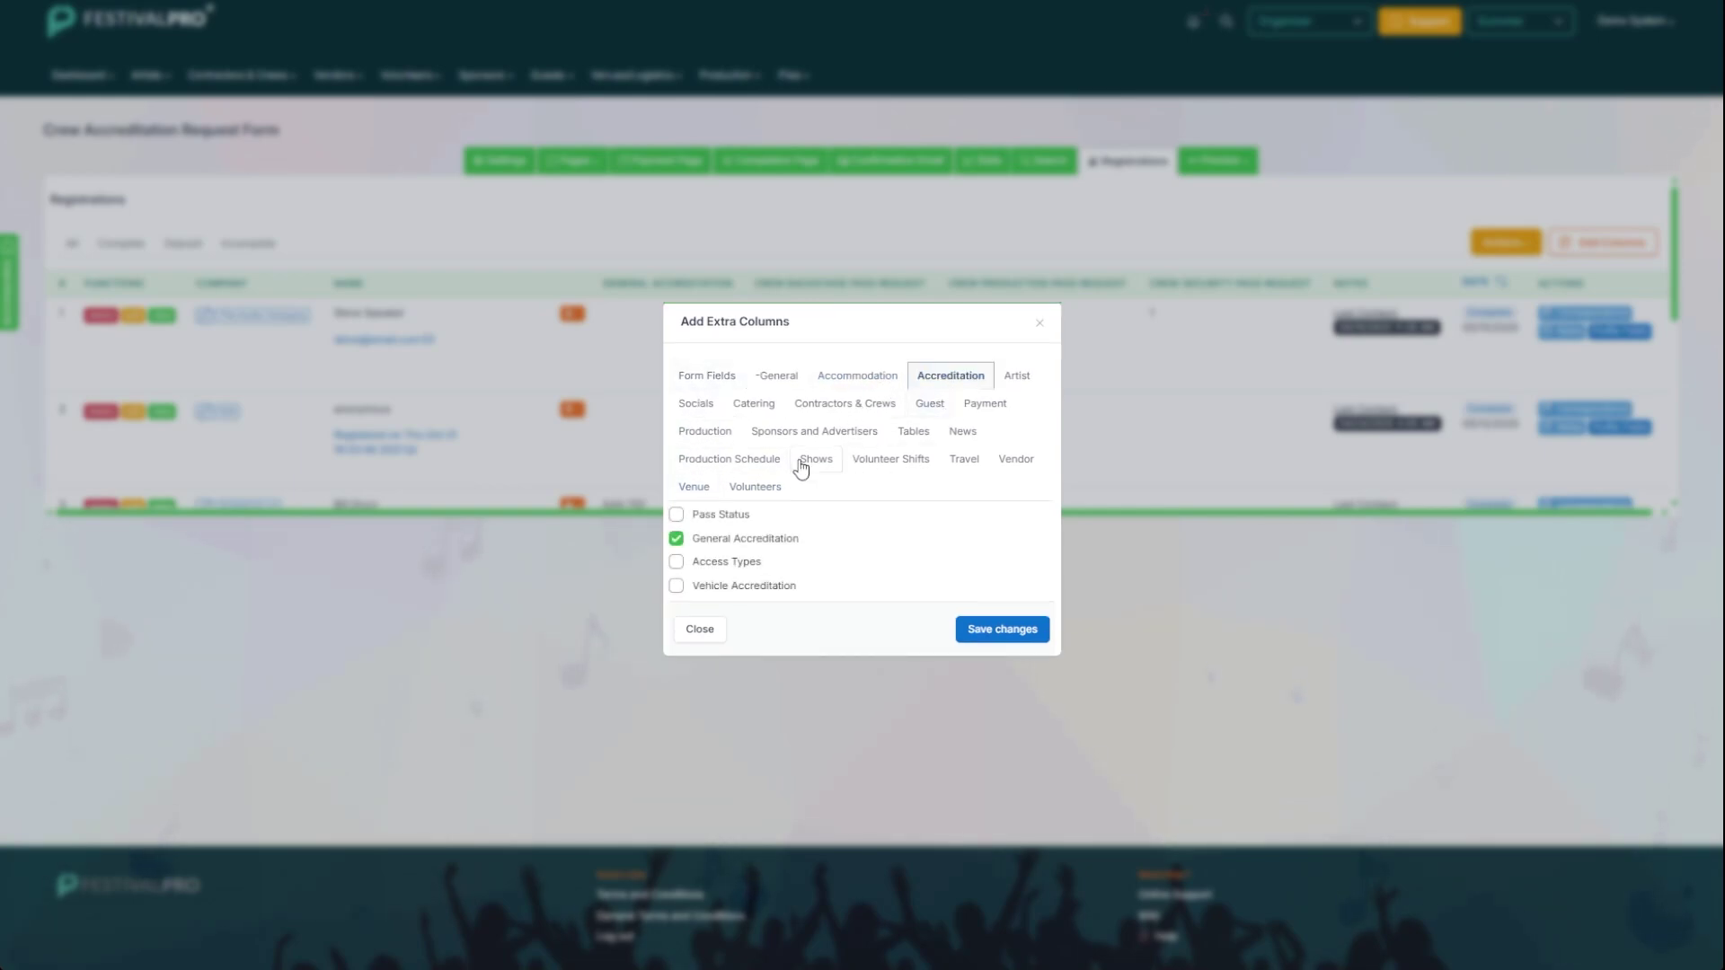
{"action": "left_click", "coordinate": [1037, 325]}
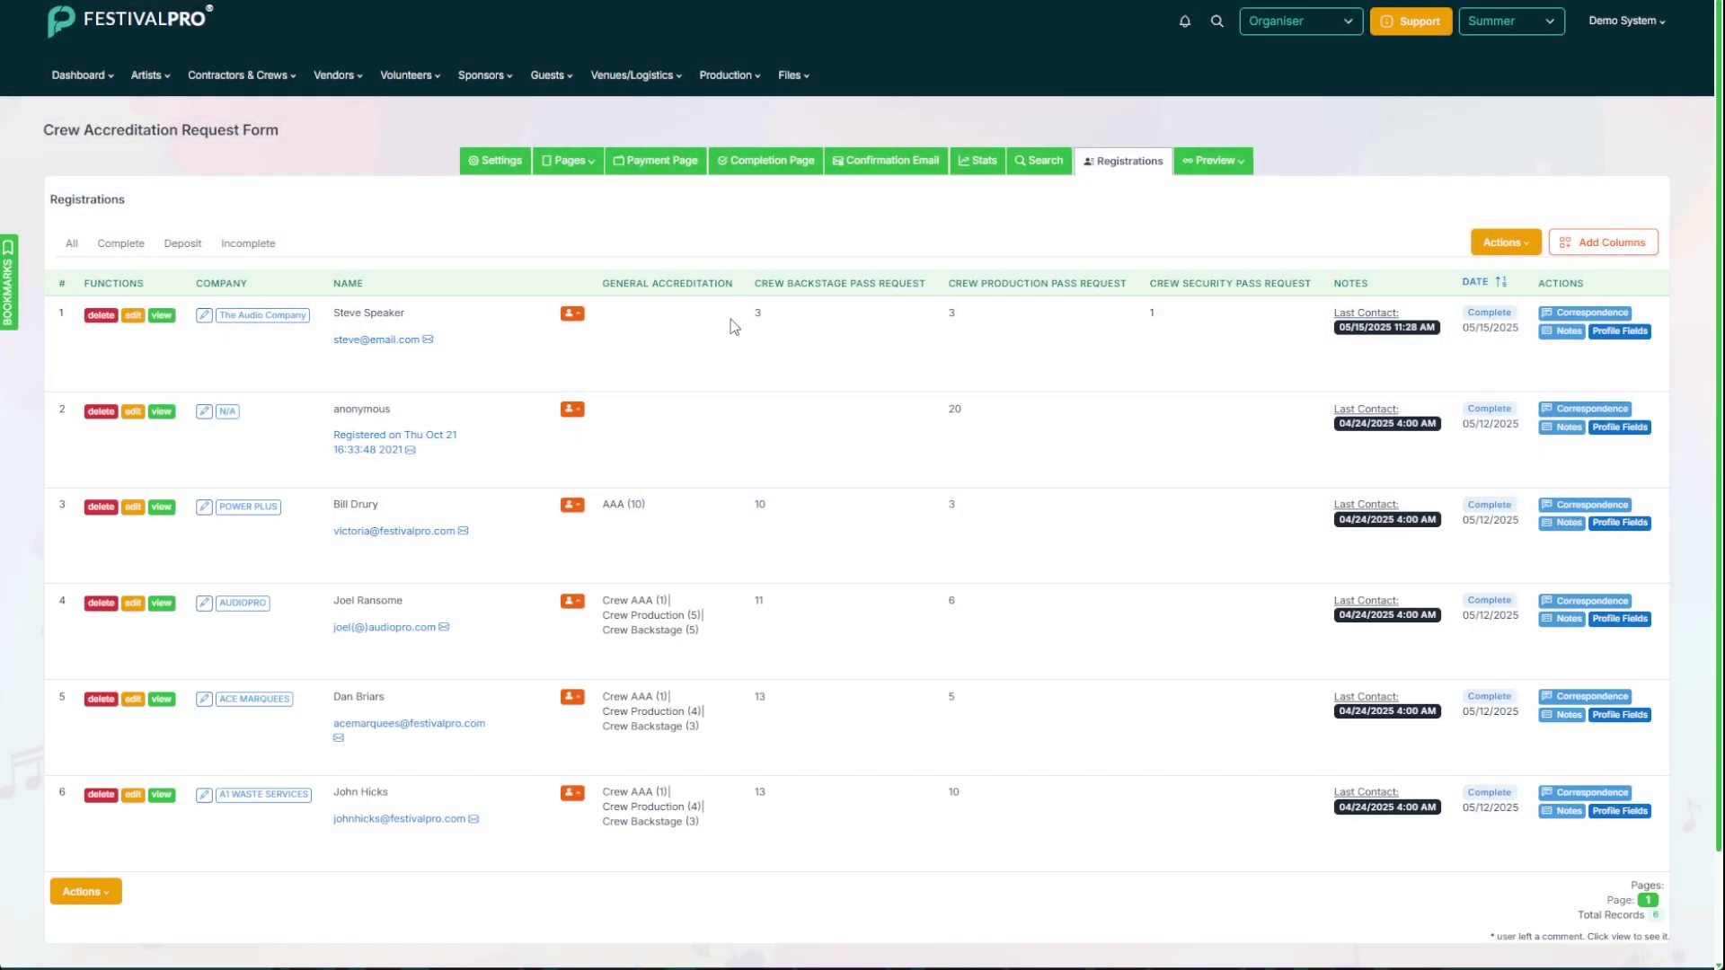
Step: Set the first registration's Crew Backstage pass quantity to 3
{"action": "left_click", "coordinate": [672, 324]}
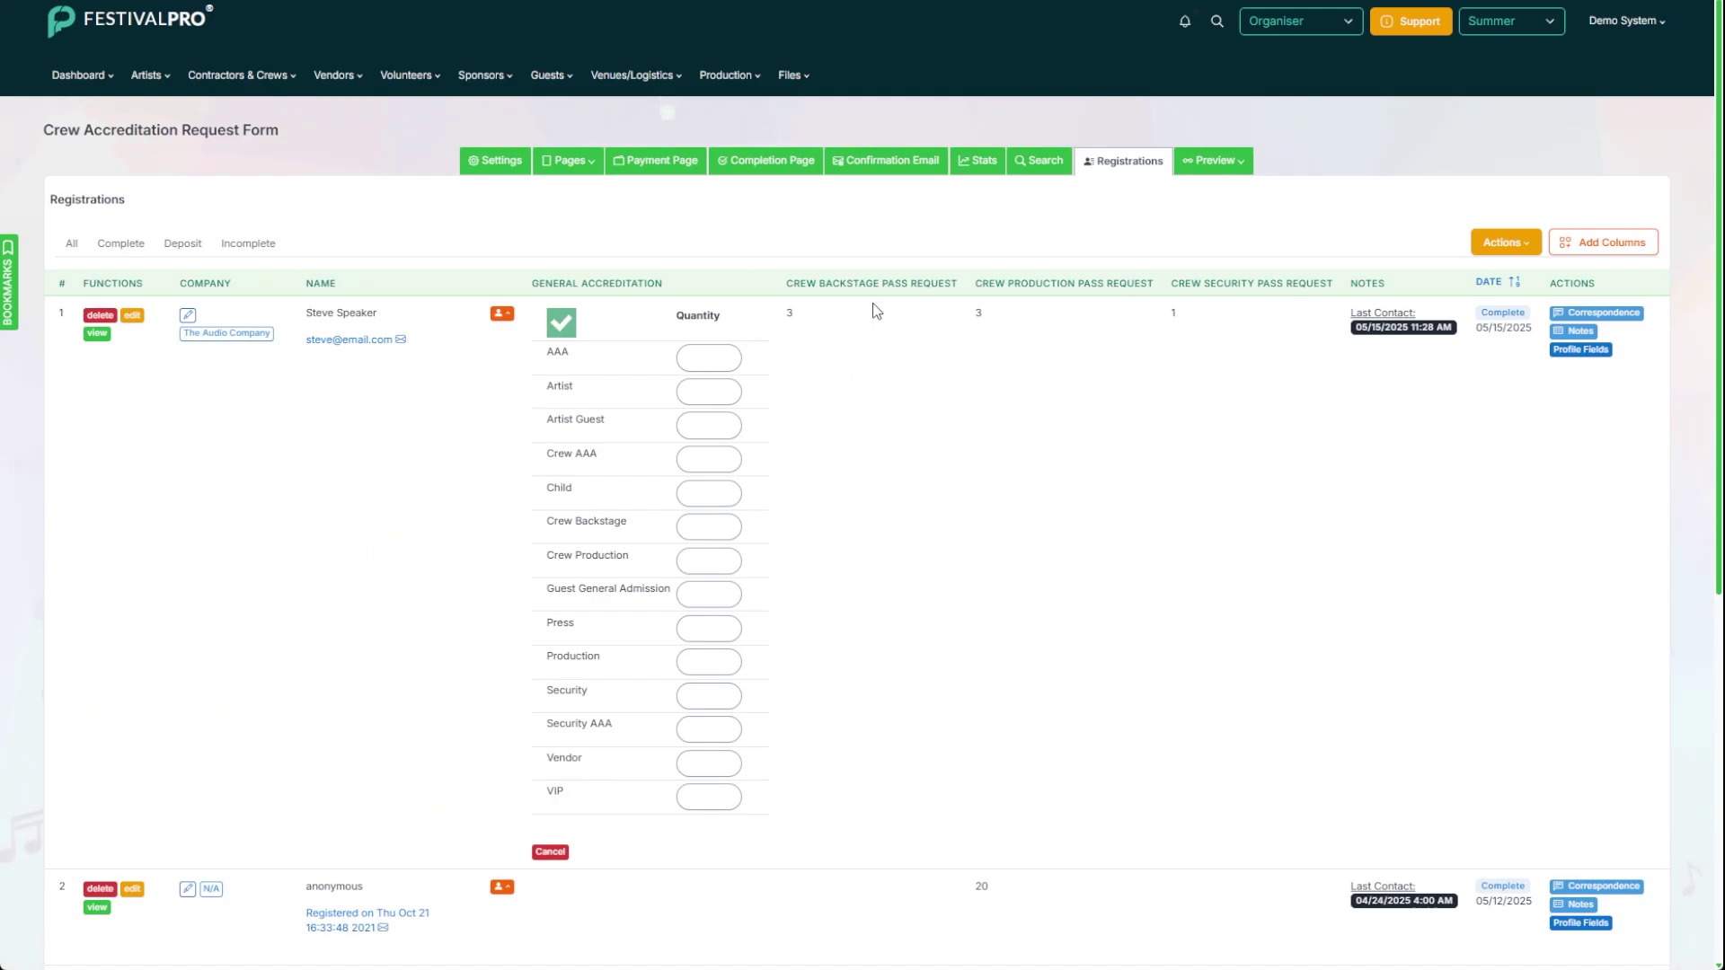
{"action": "left_click", "coordinate": [704, 527]}
{"action": "type", "text": "3"}
{"action": "left_click", "coordinate": [560, 323]}
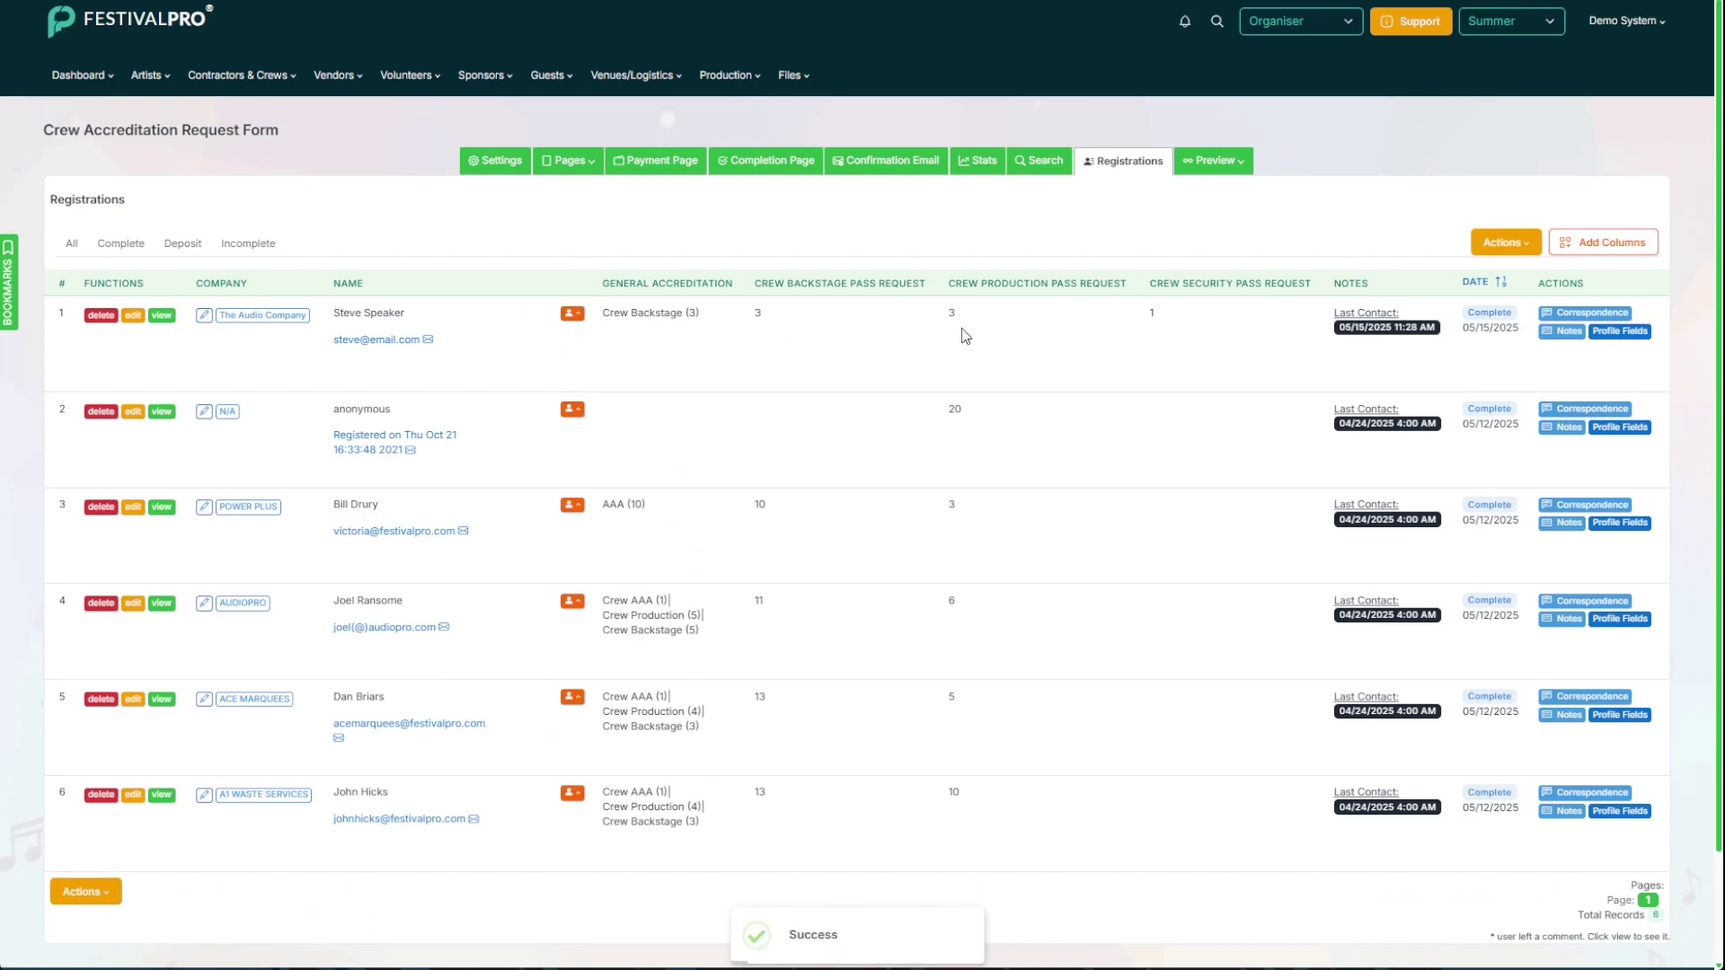
{"action": "left_click", "coordinate": [1619, 331]}
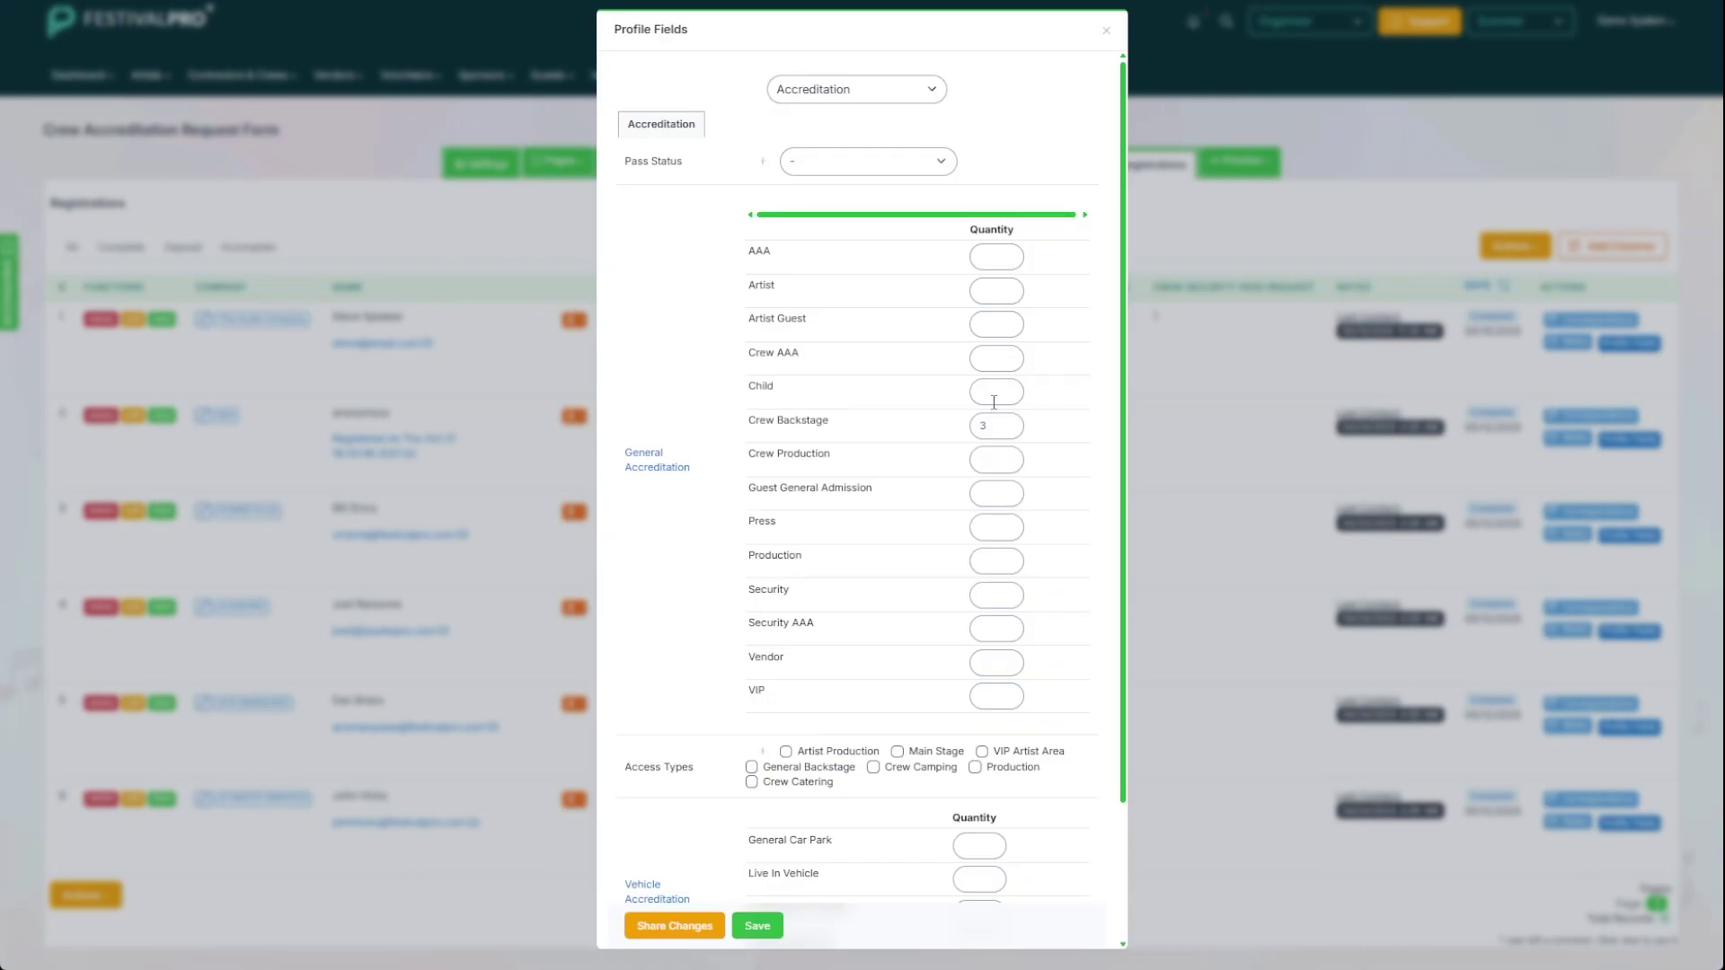
{"action": "left_click", "coordinate": [986, 598]}
{"action": "left_click", "coordinate": [753, 928]}
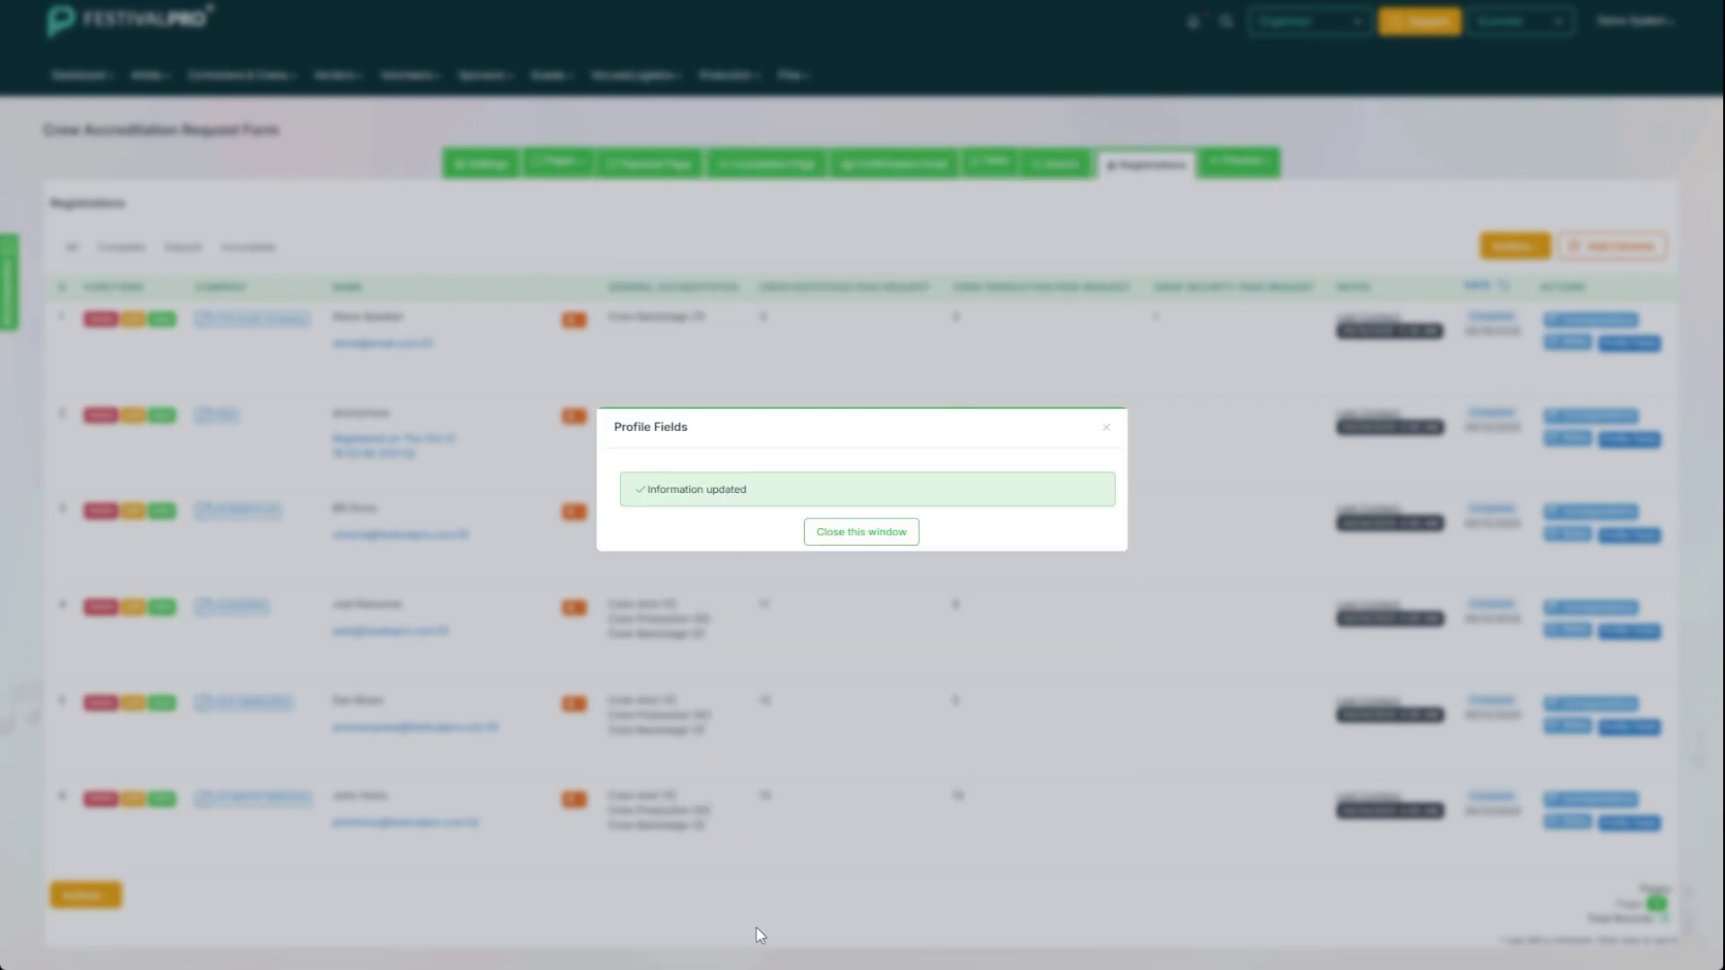
{"action": "left_click", "coordinate": [849, 530]}
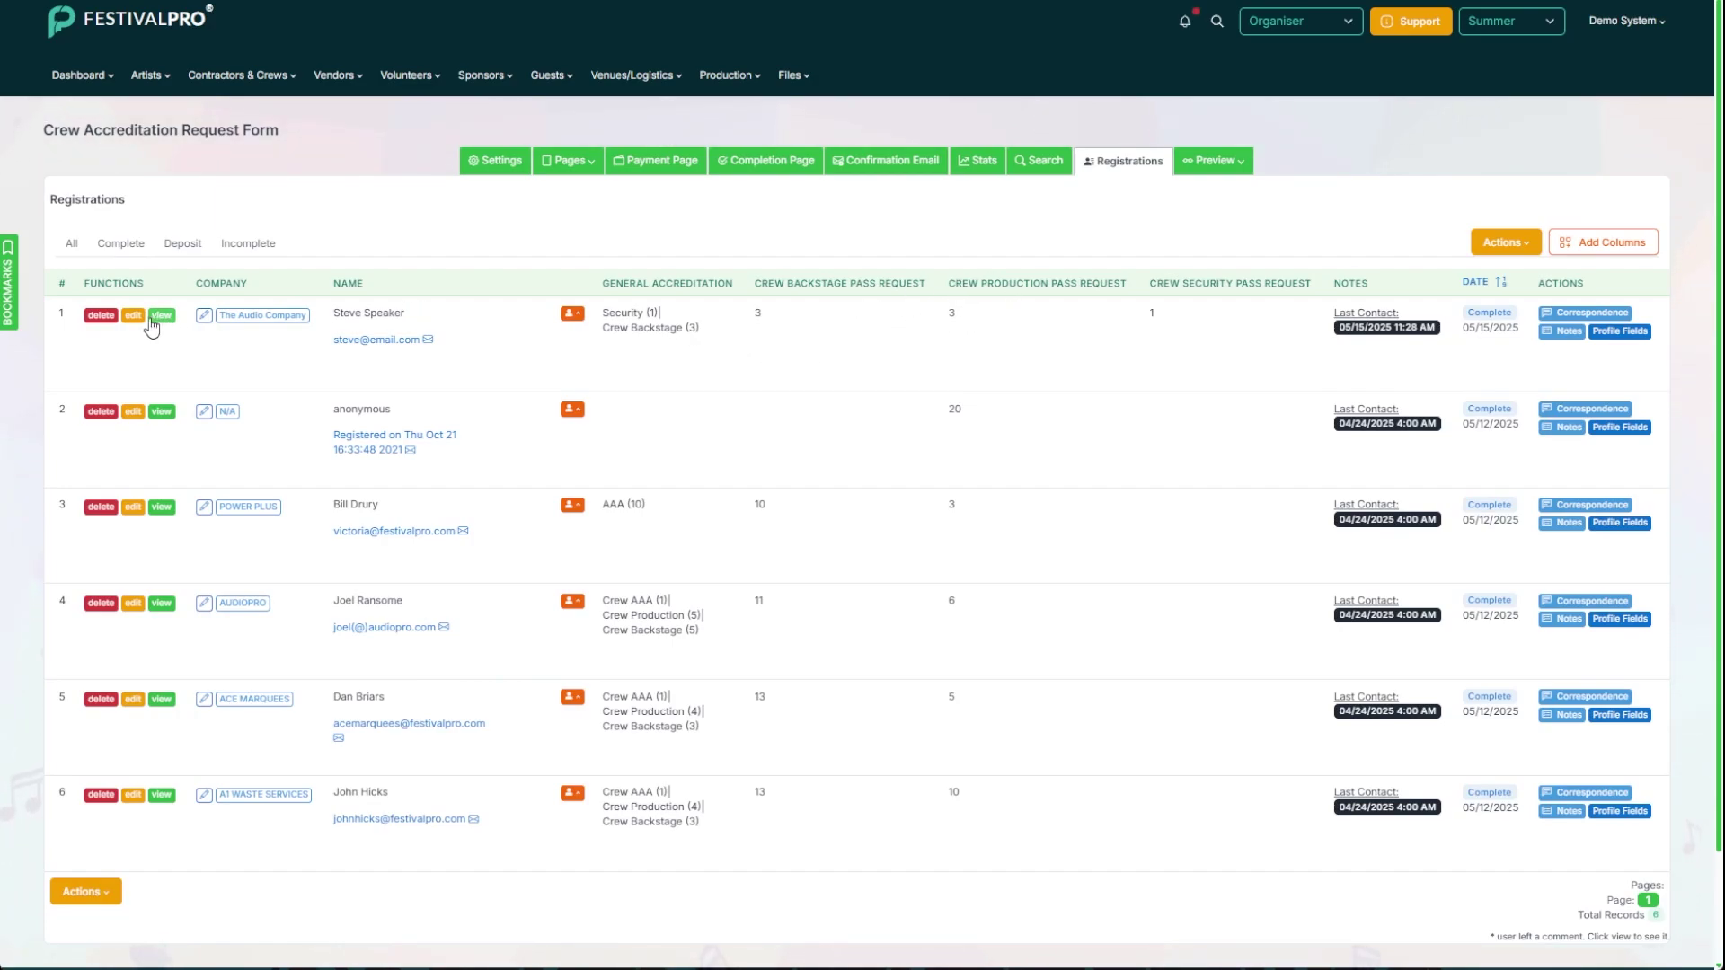
Step: Open The Audio Company's record for editing on its Accreditation tab
{"action": "left_click", "coordinate": [256, 325]}
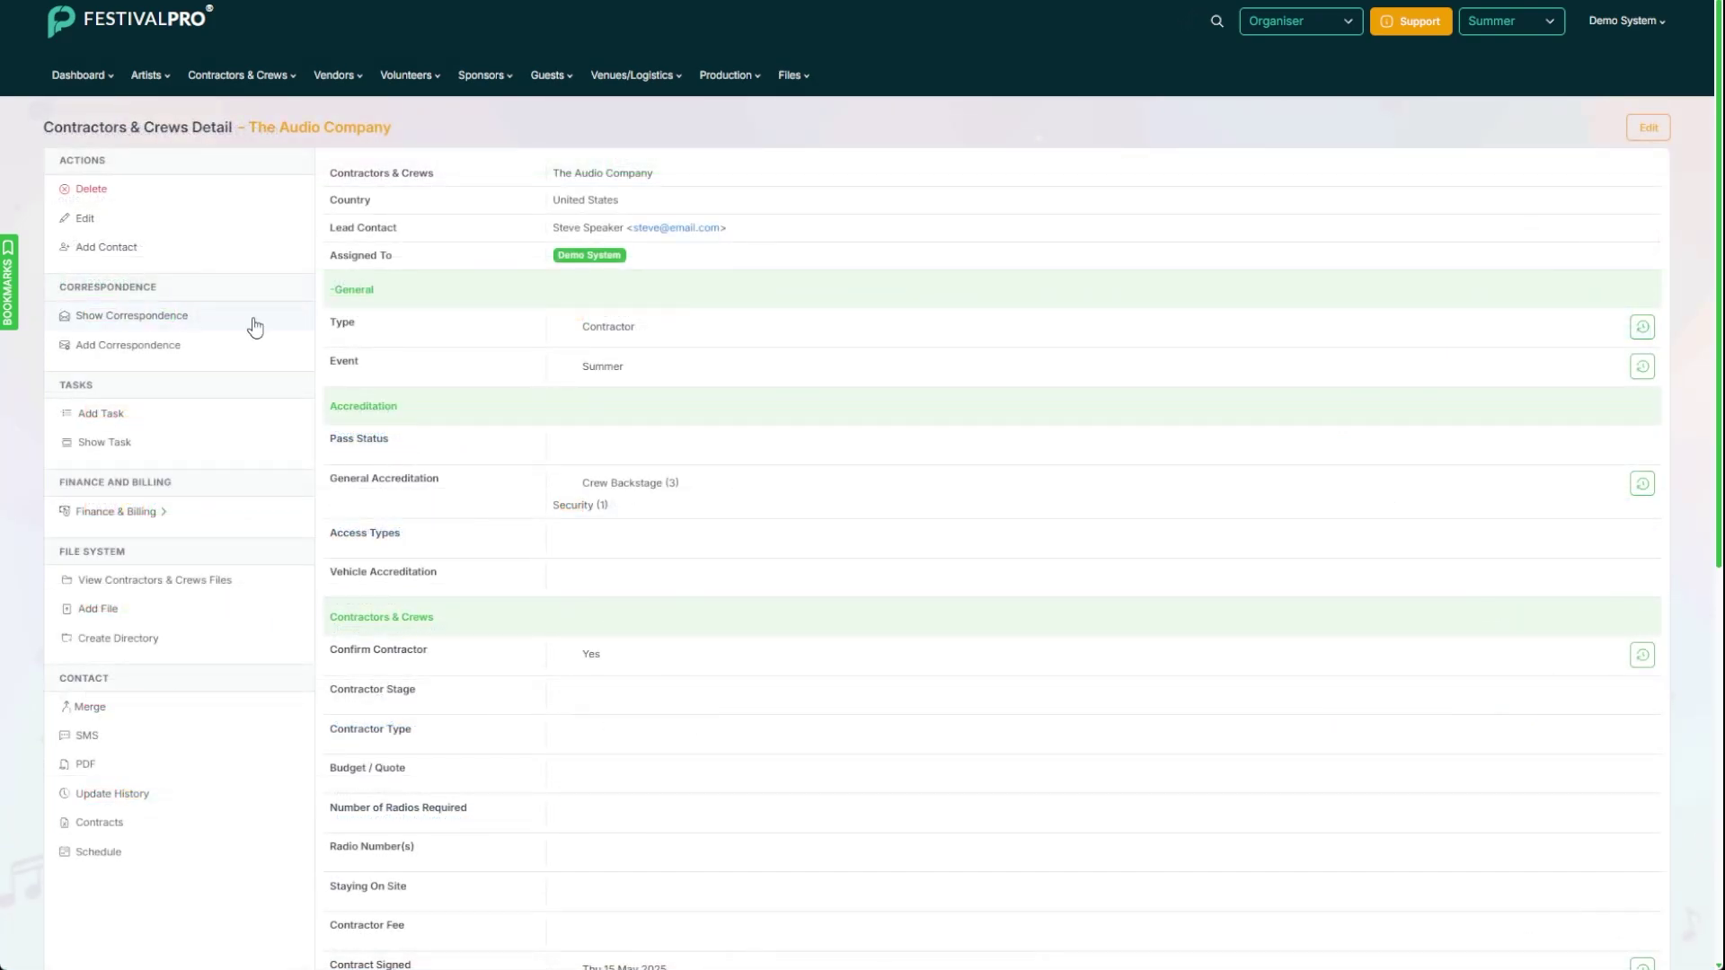
{"action": "left_click", "coordinate": [88, 221]}
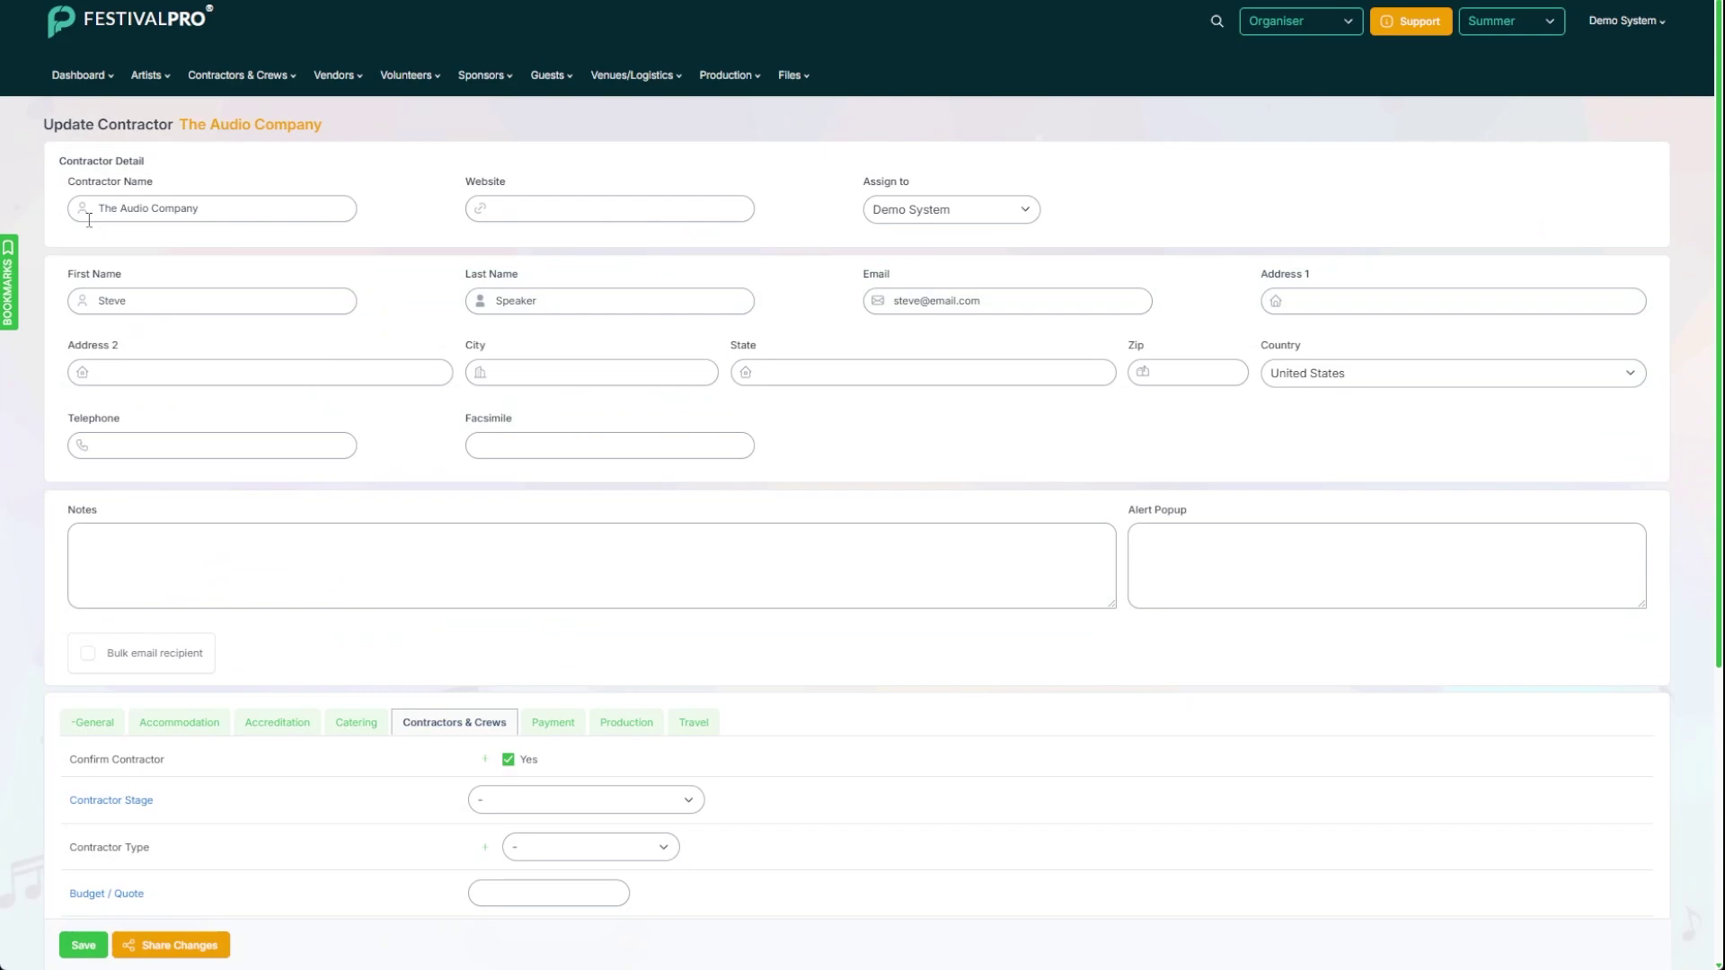
{"action": "scroll", "coordinate": [296, 611], "scroll_direction": "down", "scroll_amount": 2}
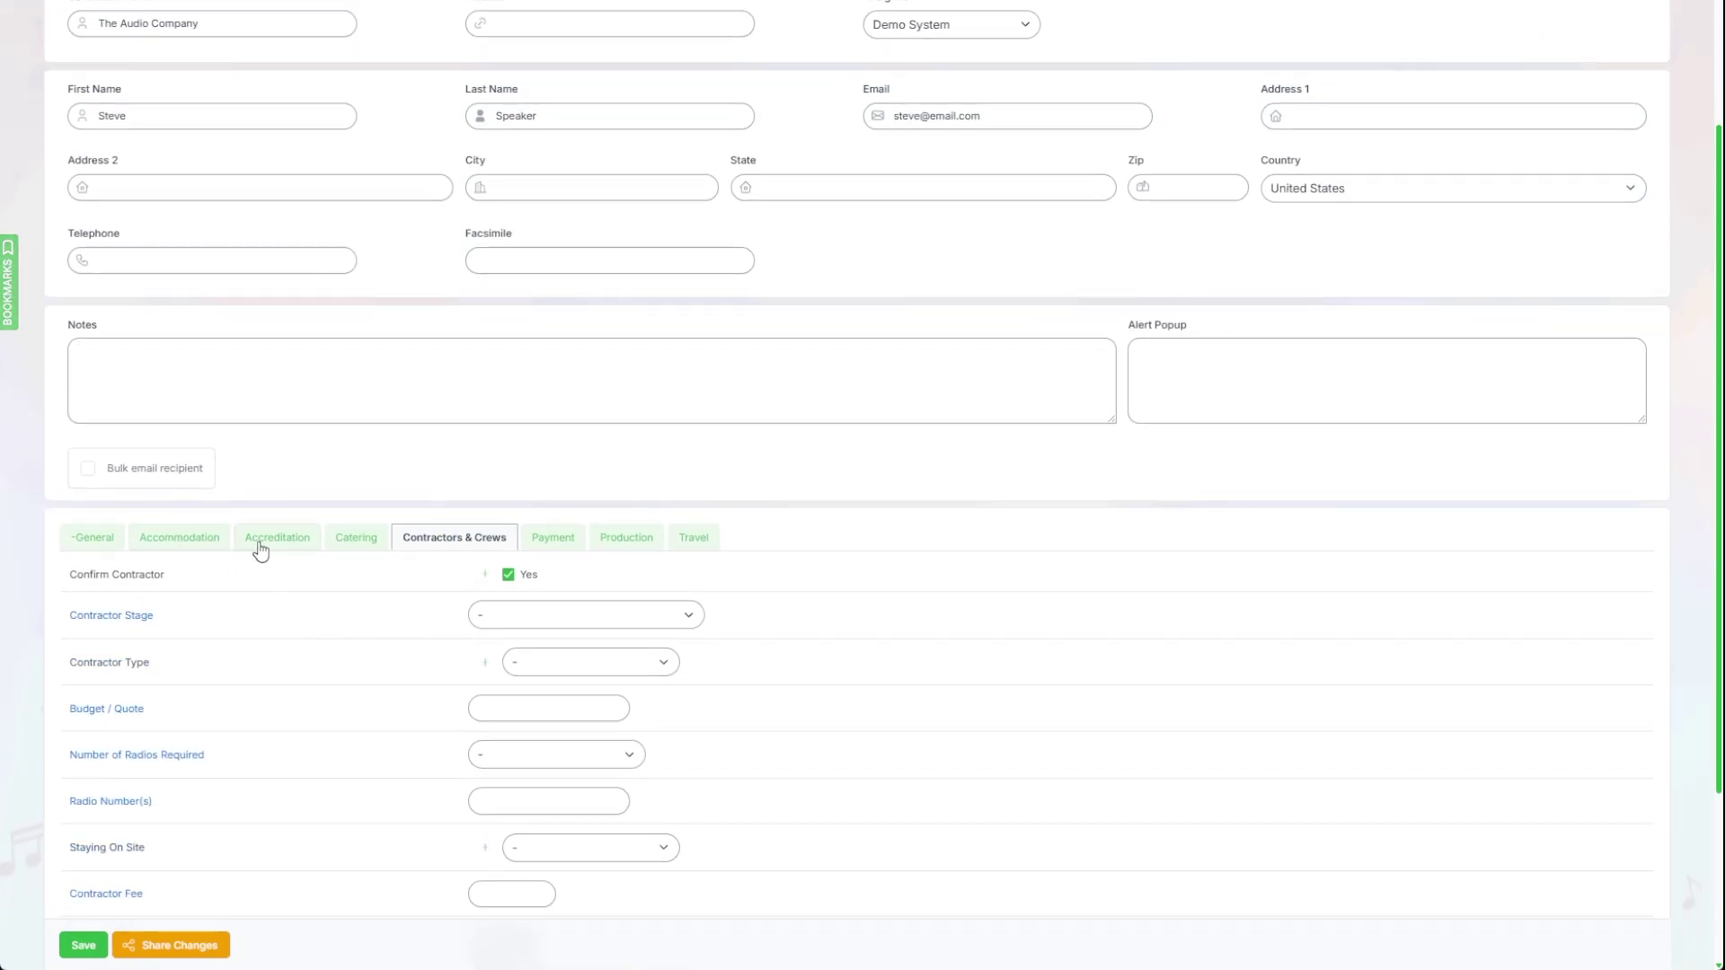
{"action": "left_click", "coordinate": [263, 546]}
{"action": "scroll", "coordinate": [350, 597], "scroll_direction": "down", "scroll_amount": 5}
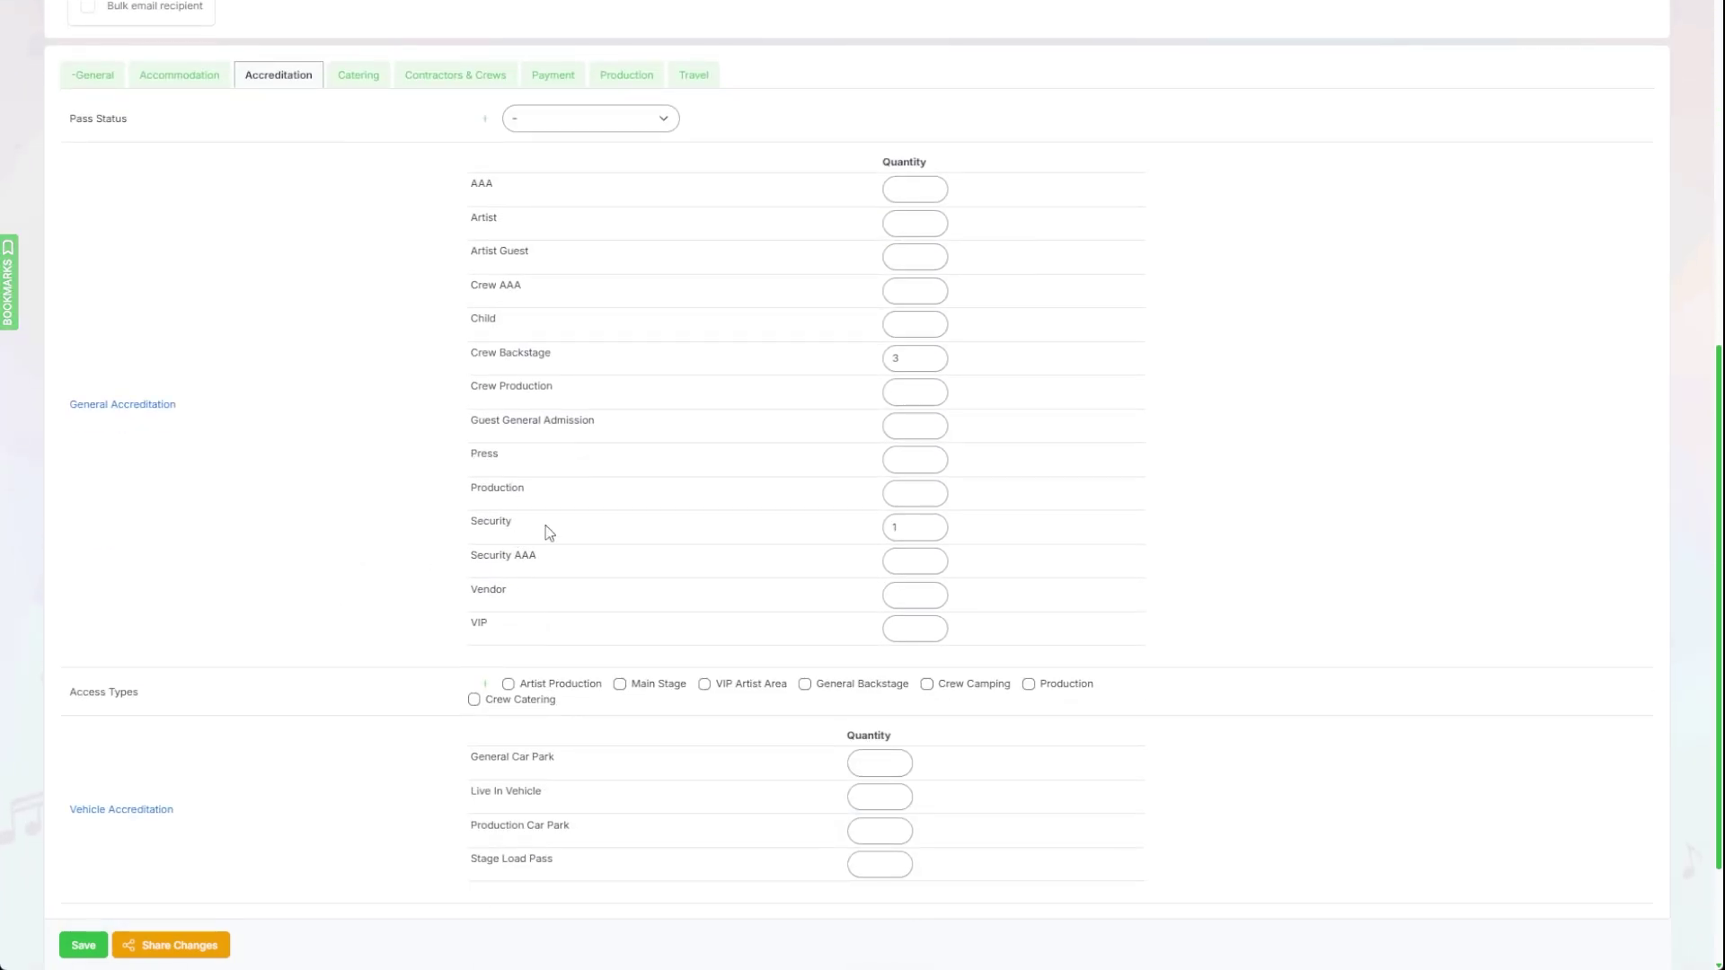
Step: Enter 3 Production passes, save, and list all confirmed contractors
{"action": "left_click", "coordinate": [903, 492]}
{"action": "type", "text": "3"}
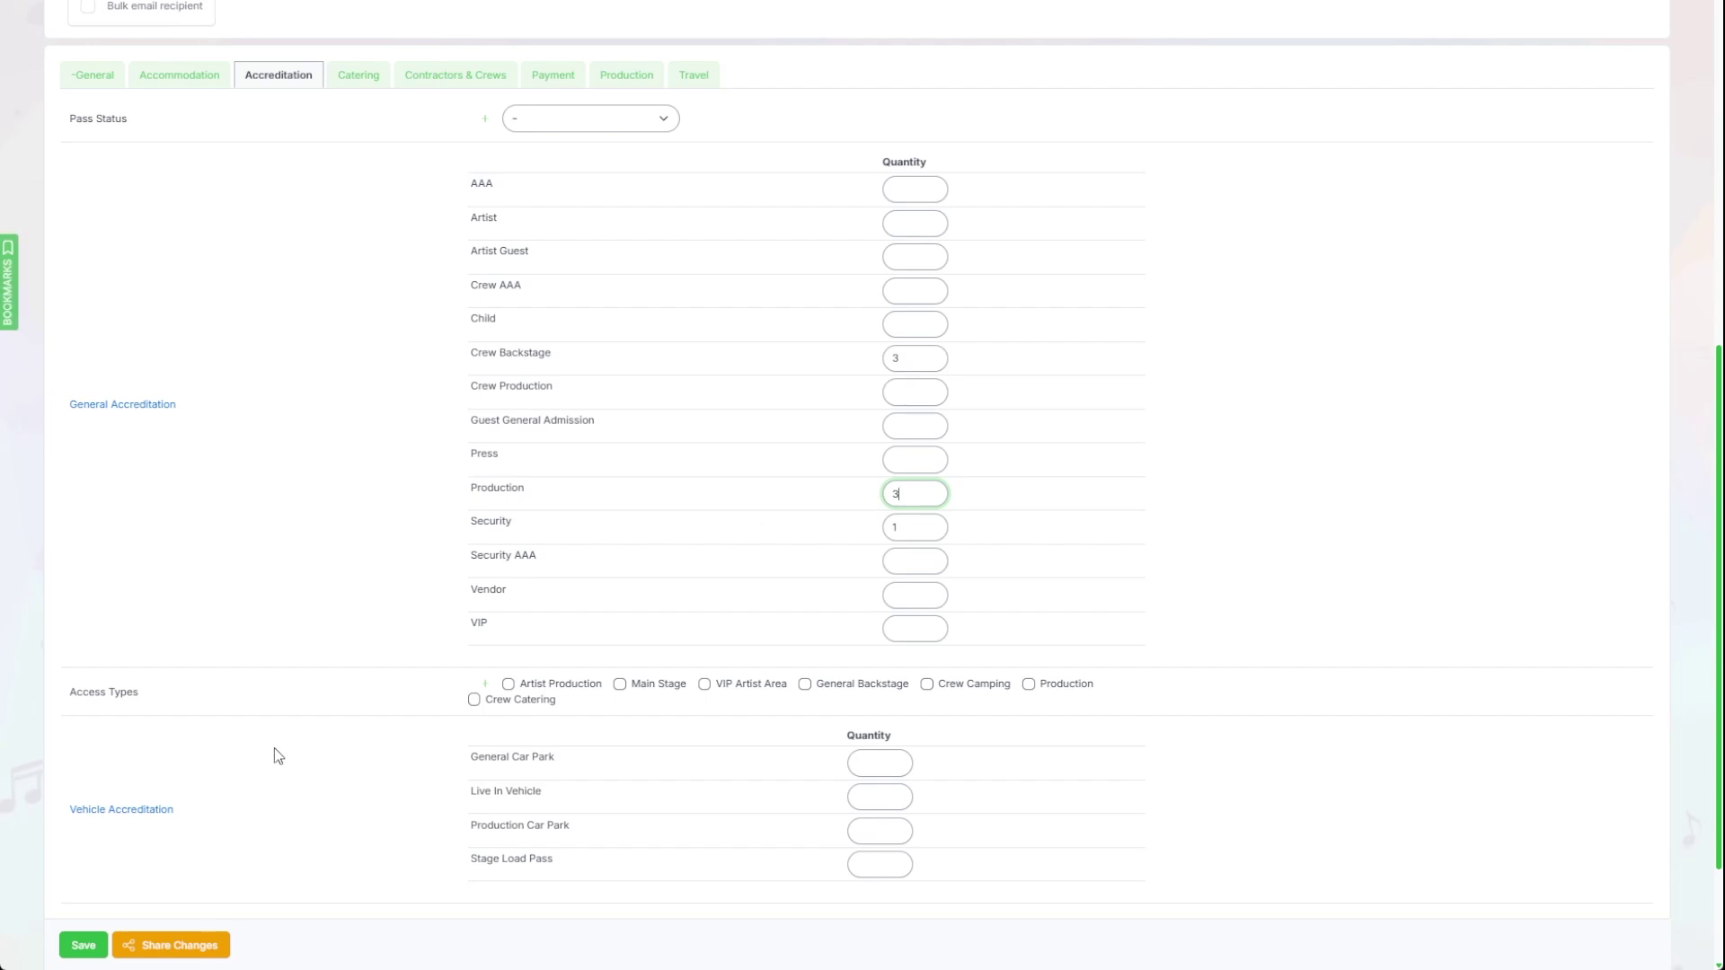
{"action": "left_click", "coordinate": [82, 945]}
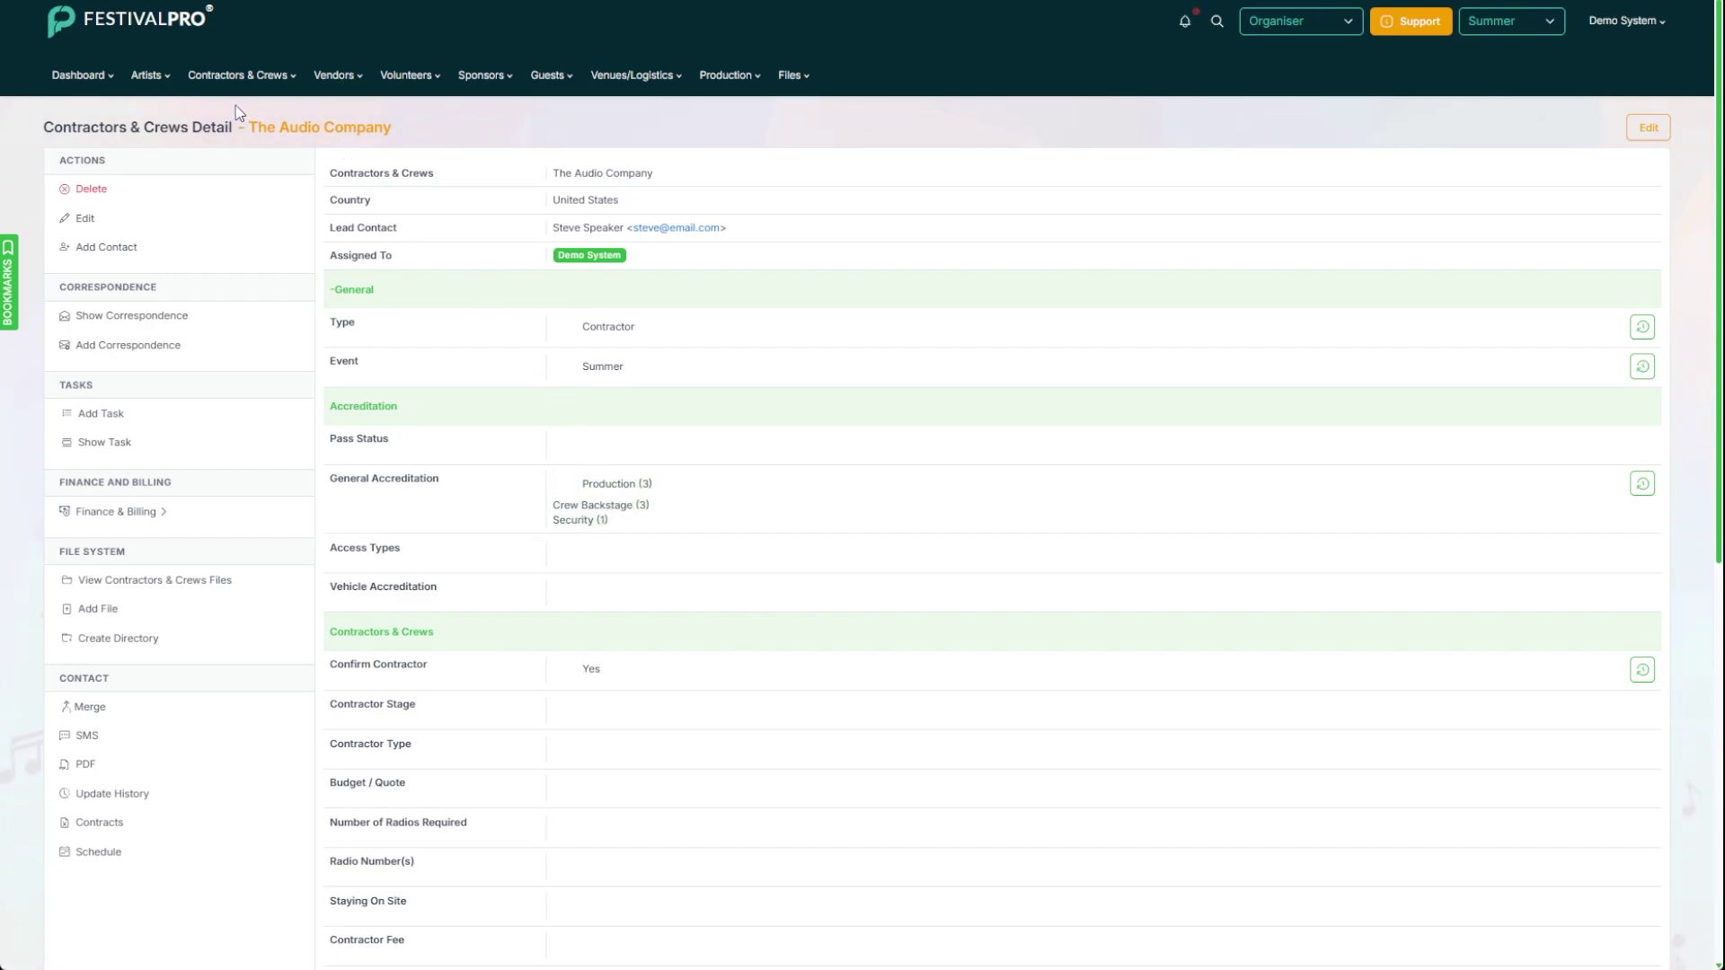
{"action": "left_click", "coordinate": [244, 77]}
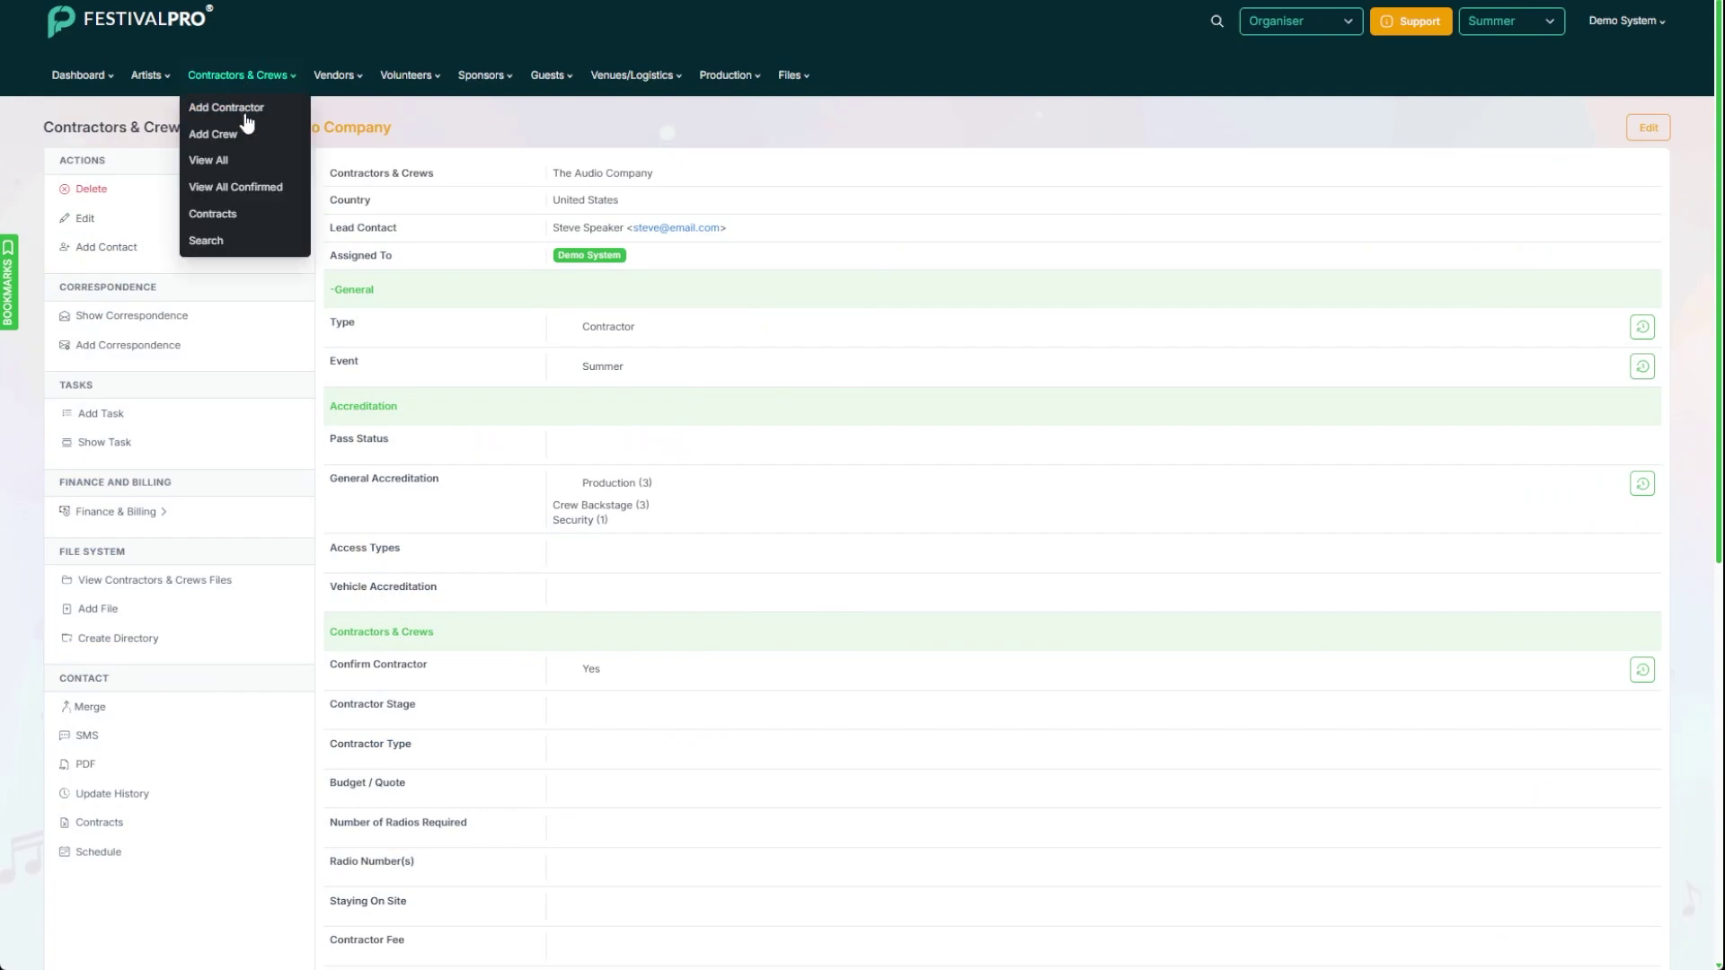
{"action": "left_click", "coordinate": [260, 188]}
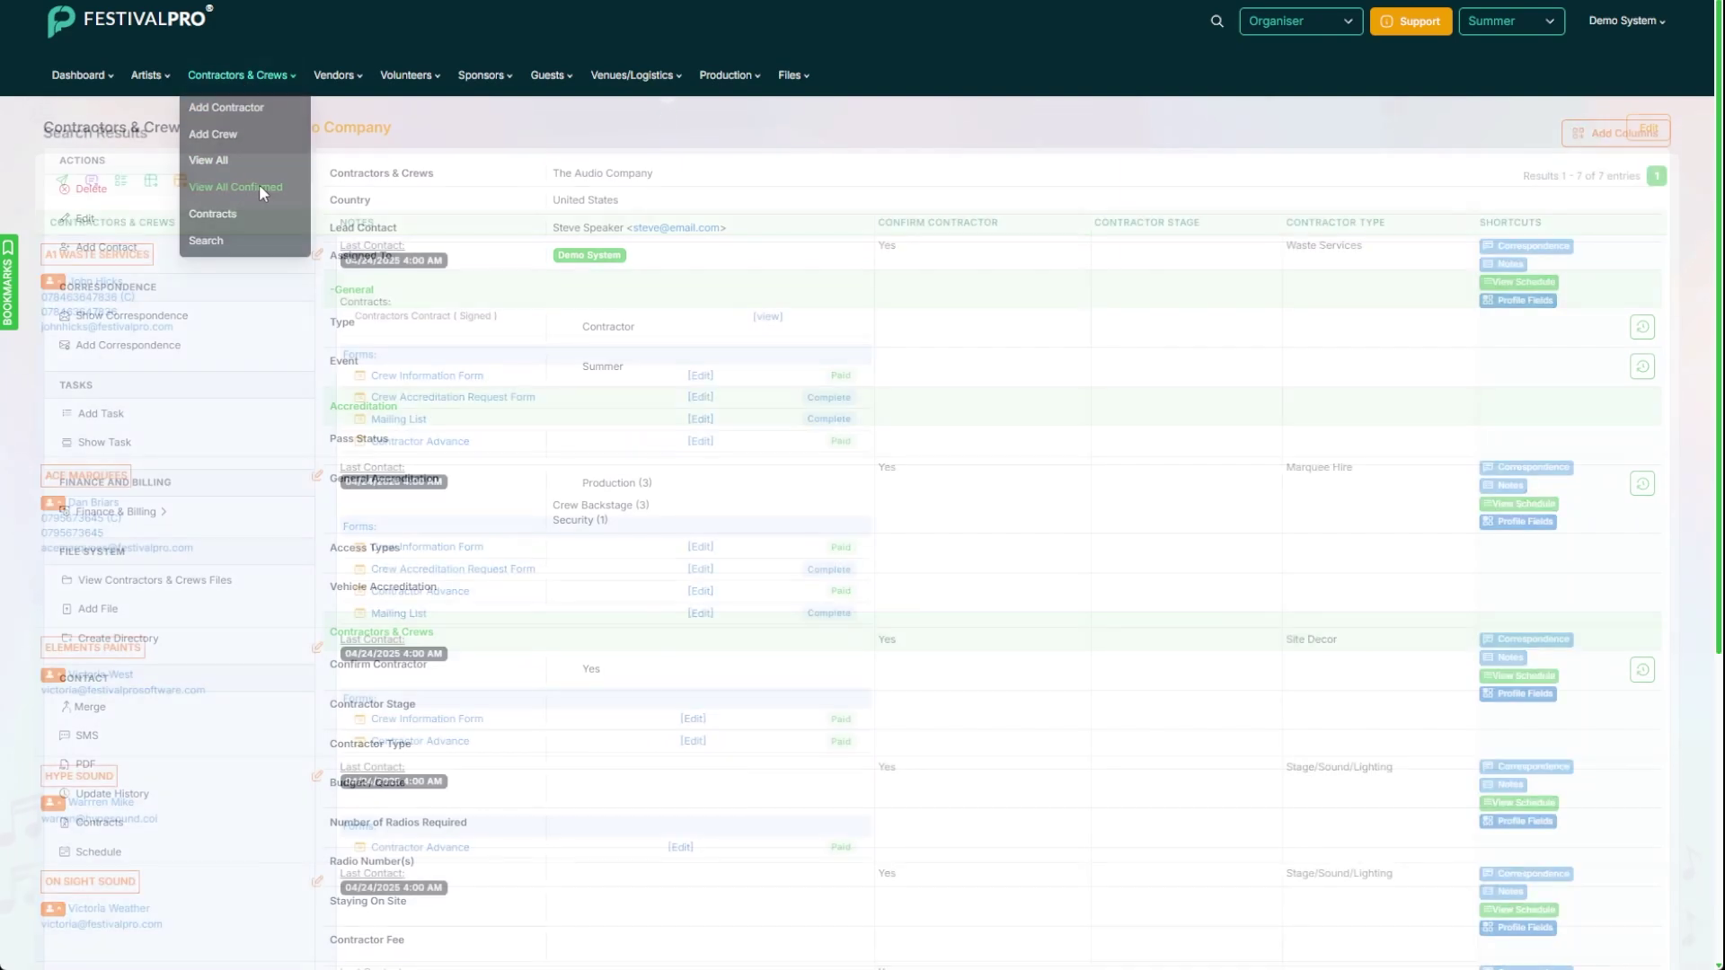
Step: Give The Audio Company type Production, budget 4333, 2 radios numbered 1,44 and a 5444 fee, then save
{"action": "scroll", "coordinate": [460, 280], "scroll_direction": "down", "scroll_amount": 8}
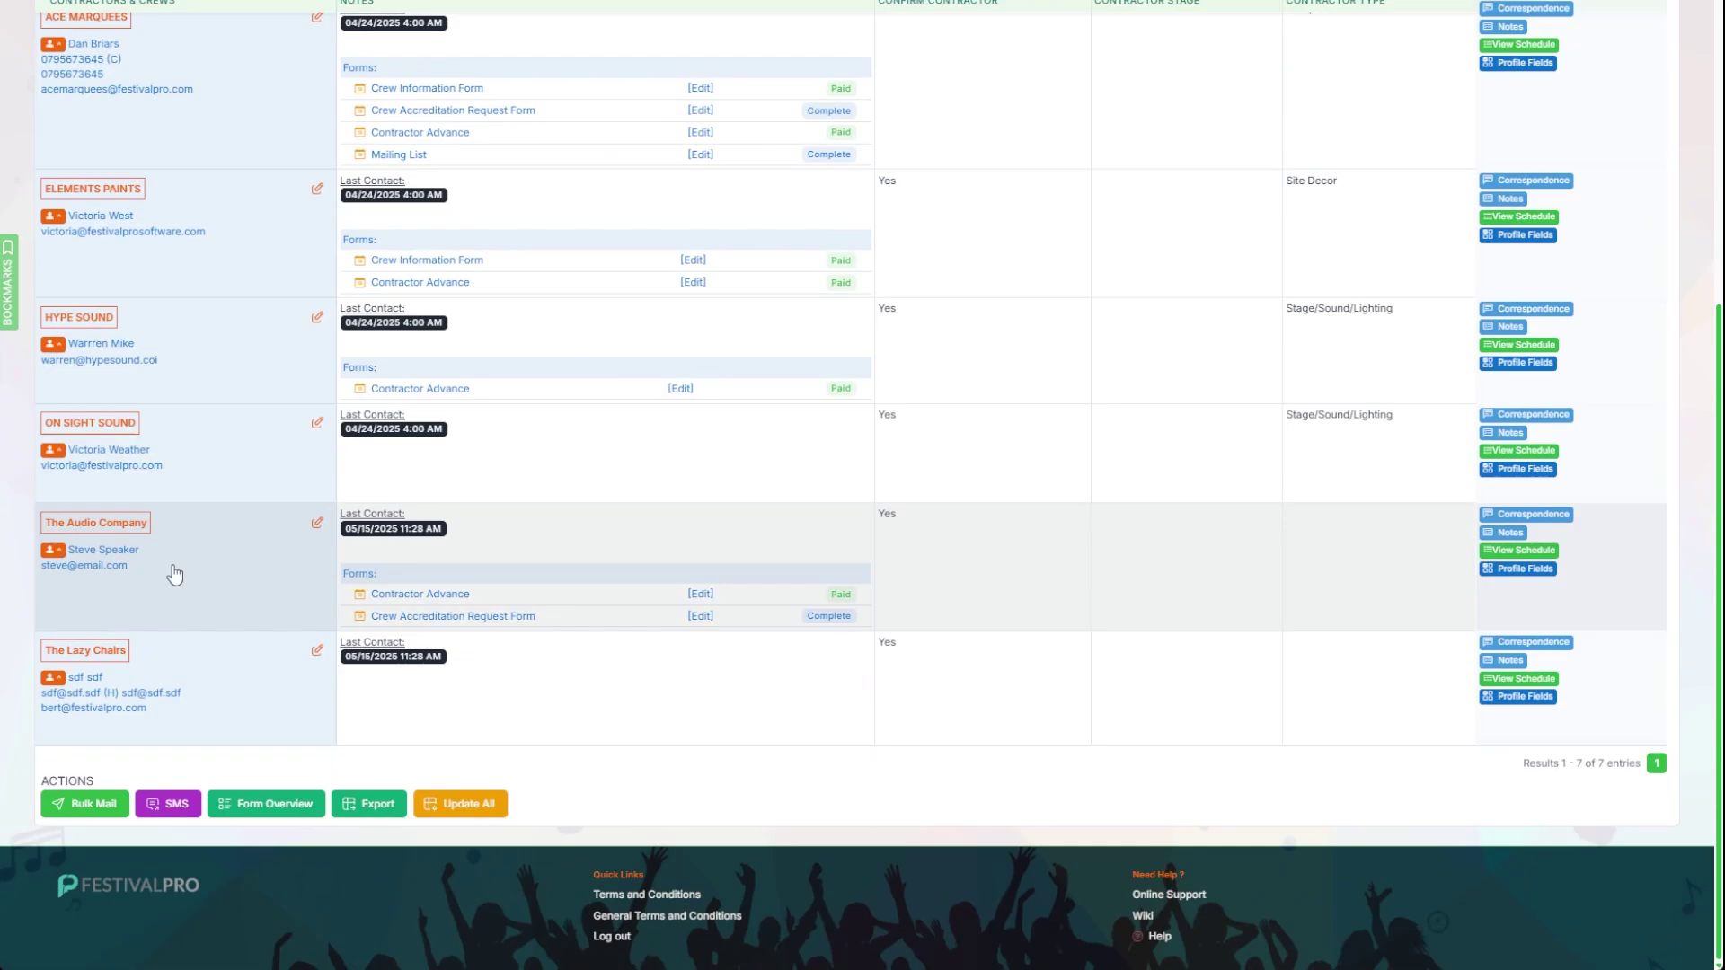
{"action": "left_click", "coordinate": [1543, 572]}
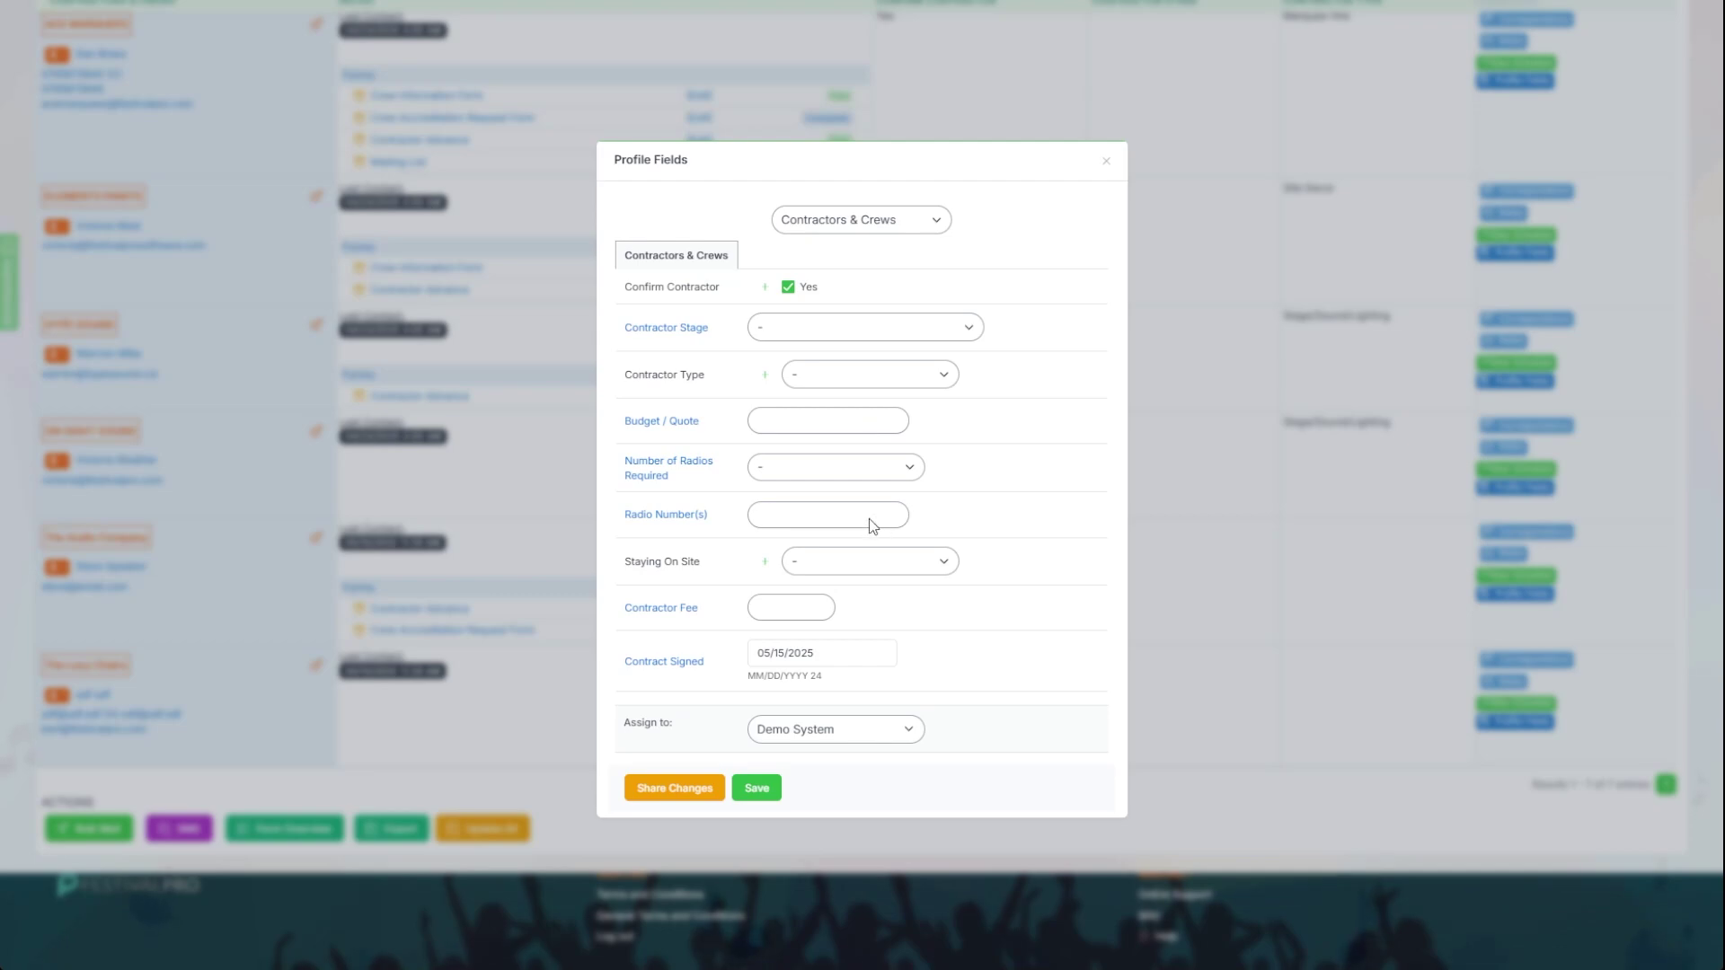
{"action": "left_click", "coordinate": [787, 512]}
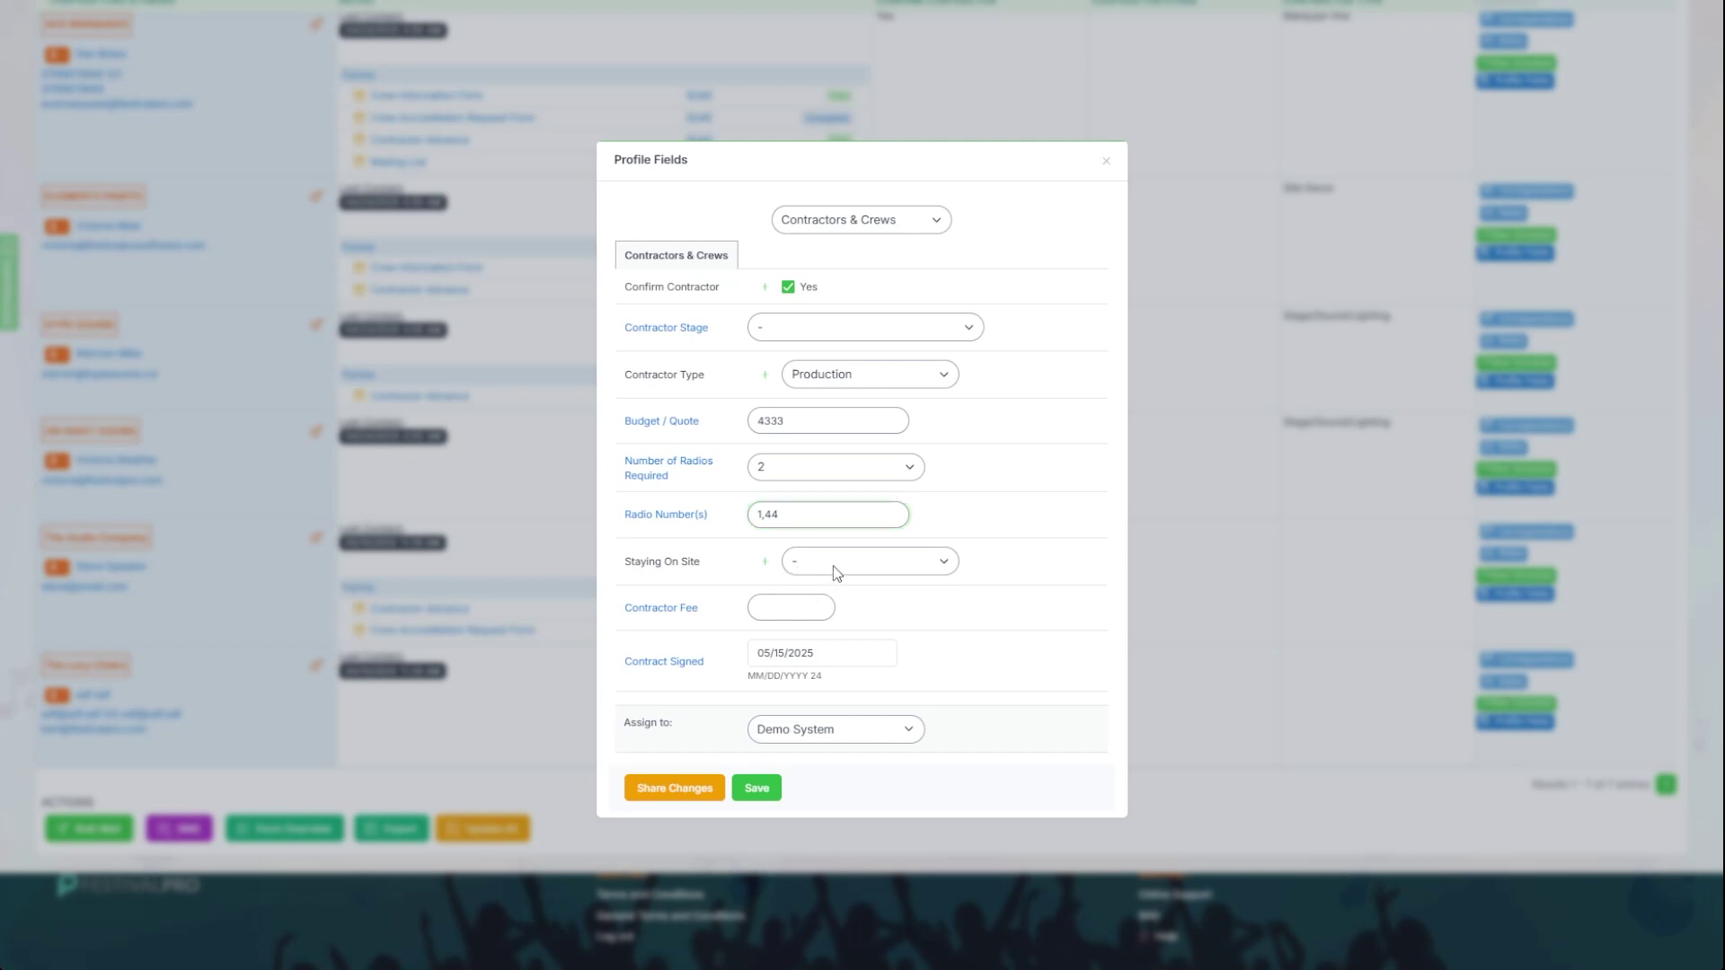
{"action": "left_click", "coordinate": [830, 614]}
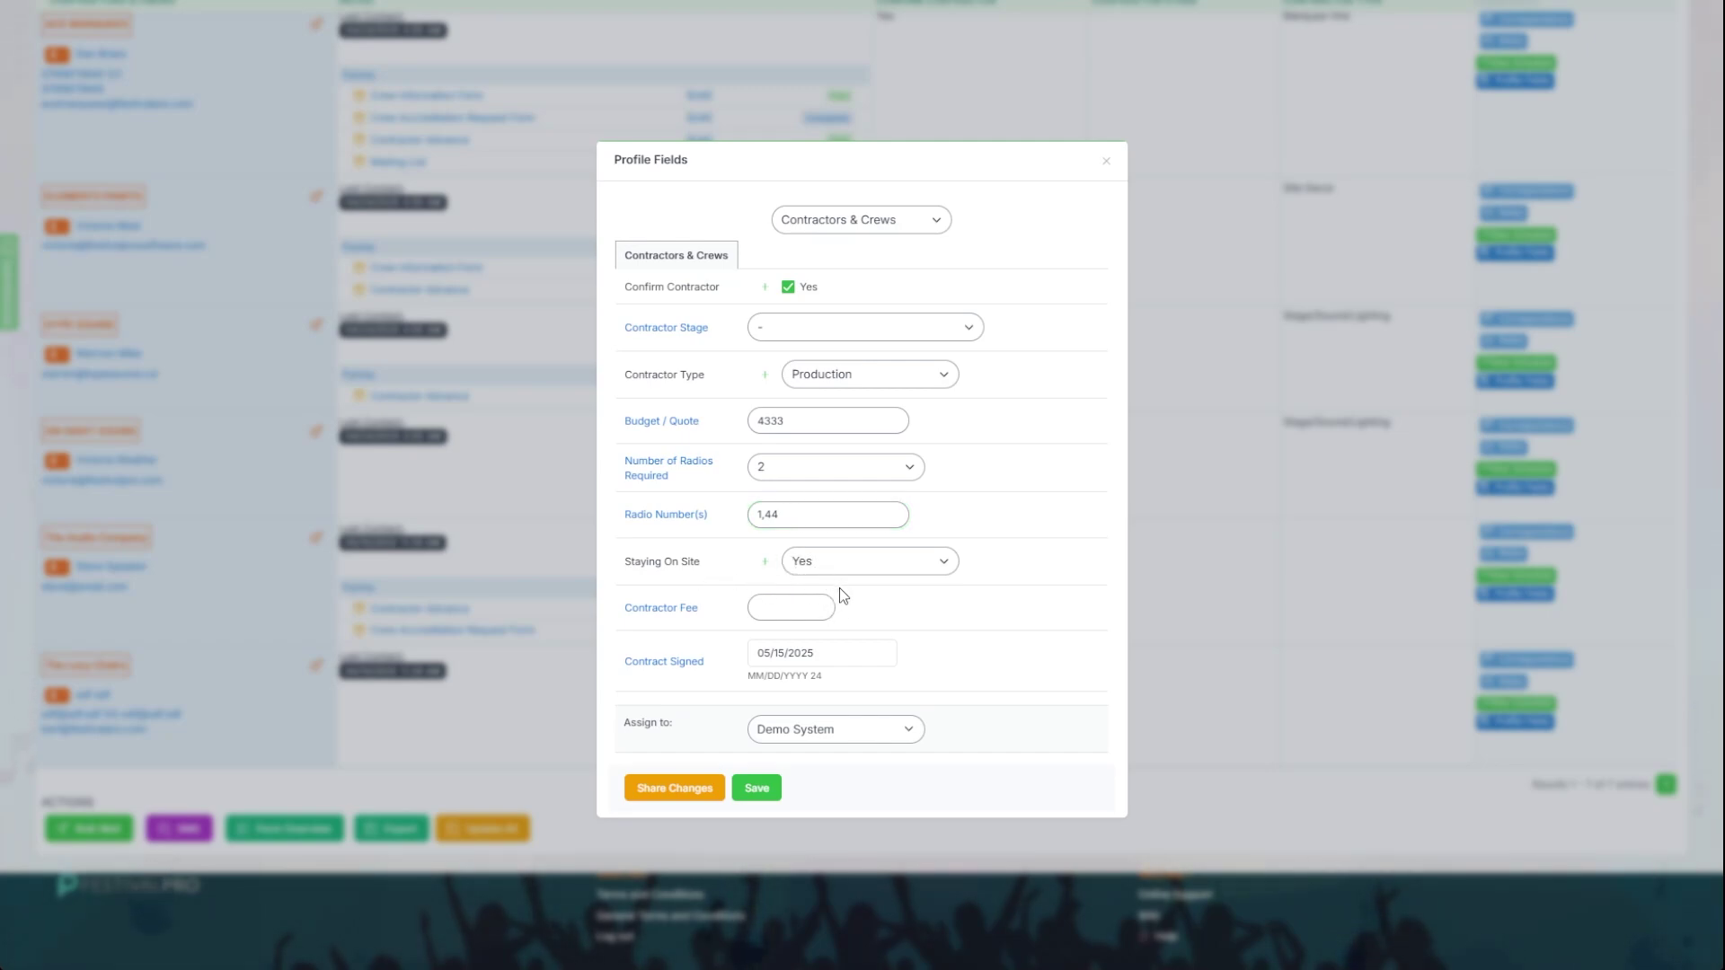
{"action": "left_click", "coordinate": [839, 588]}
{"action": "left_click", "coordinate": [767, 604]}
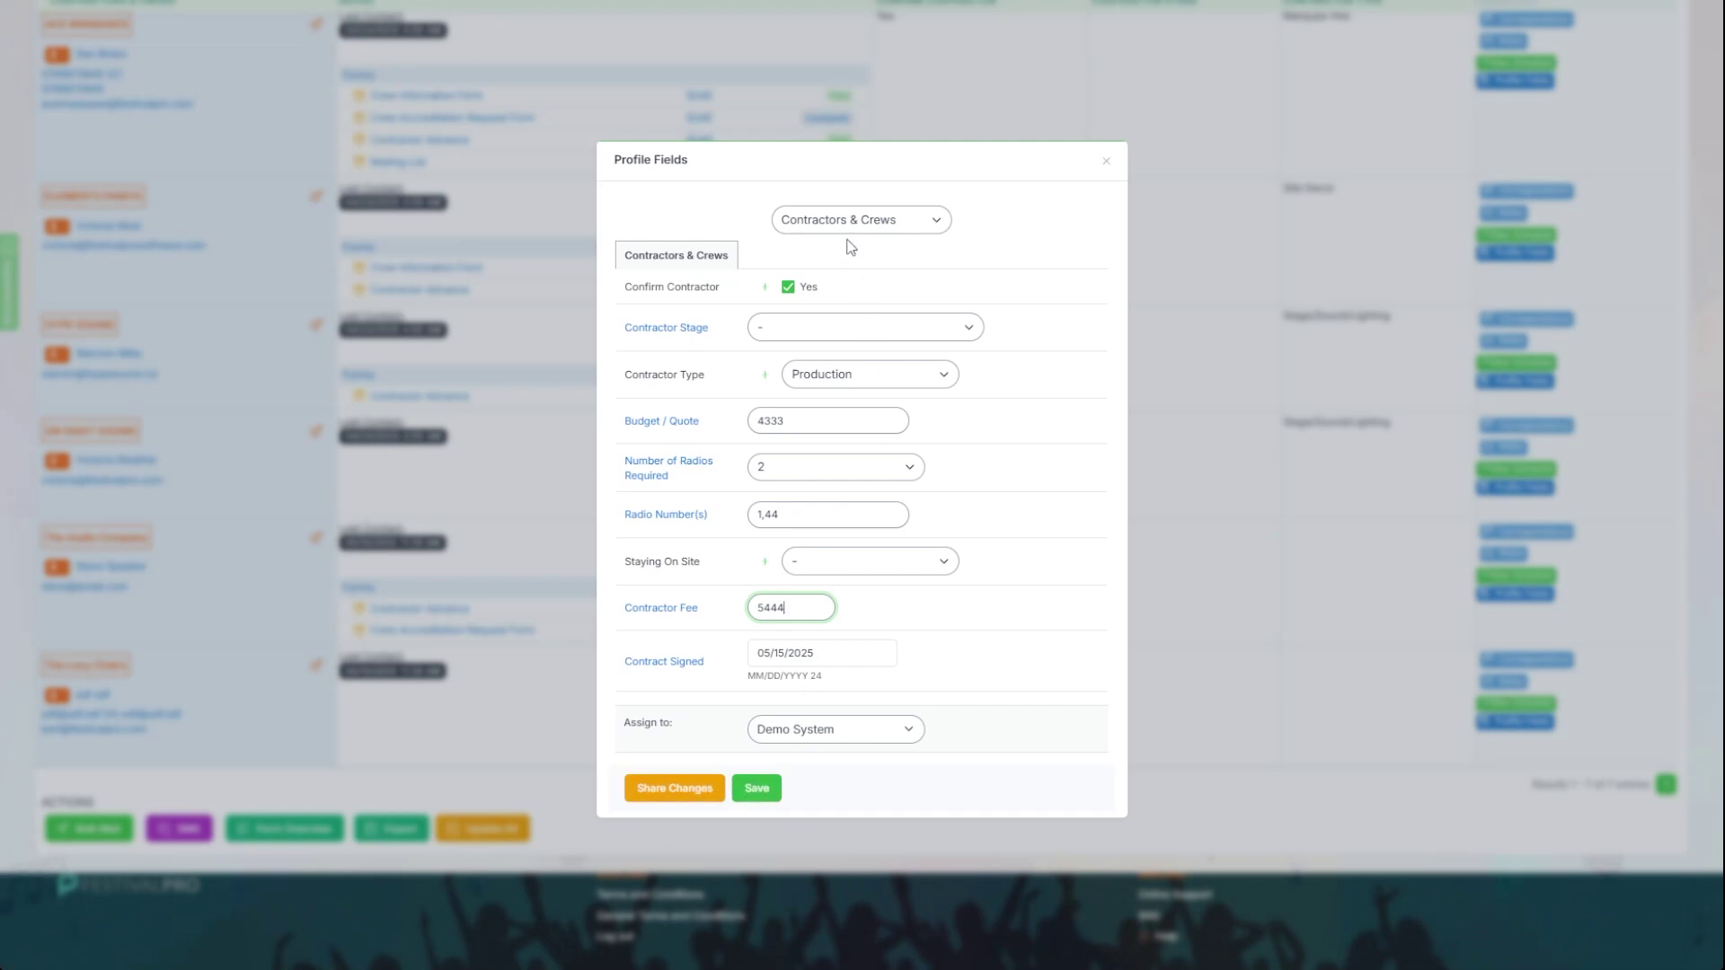
{"action": "left_click", "coordinate": [765, 790]}
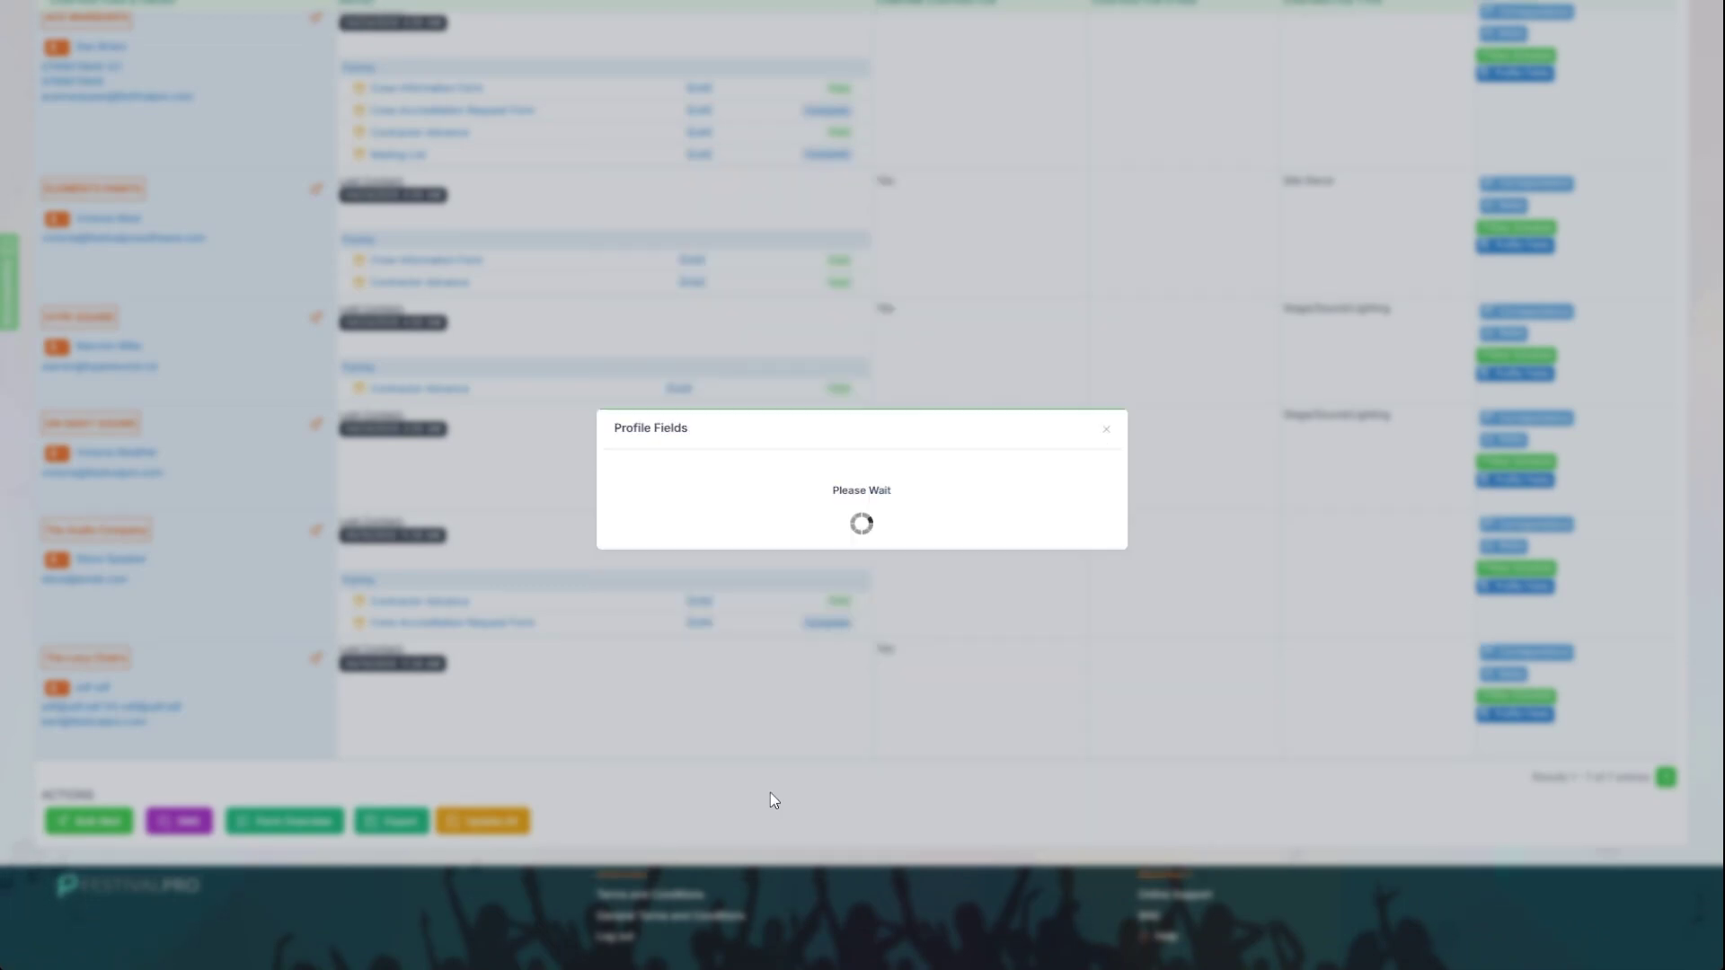
{"action": "left_click", "coordinate": [857, 531]}
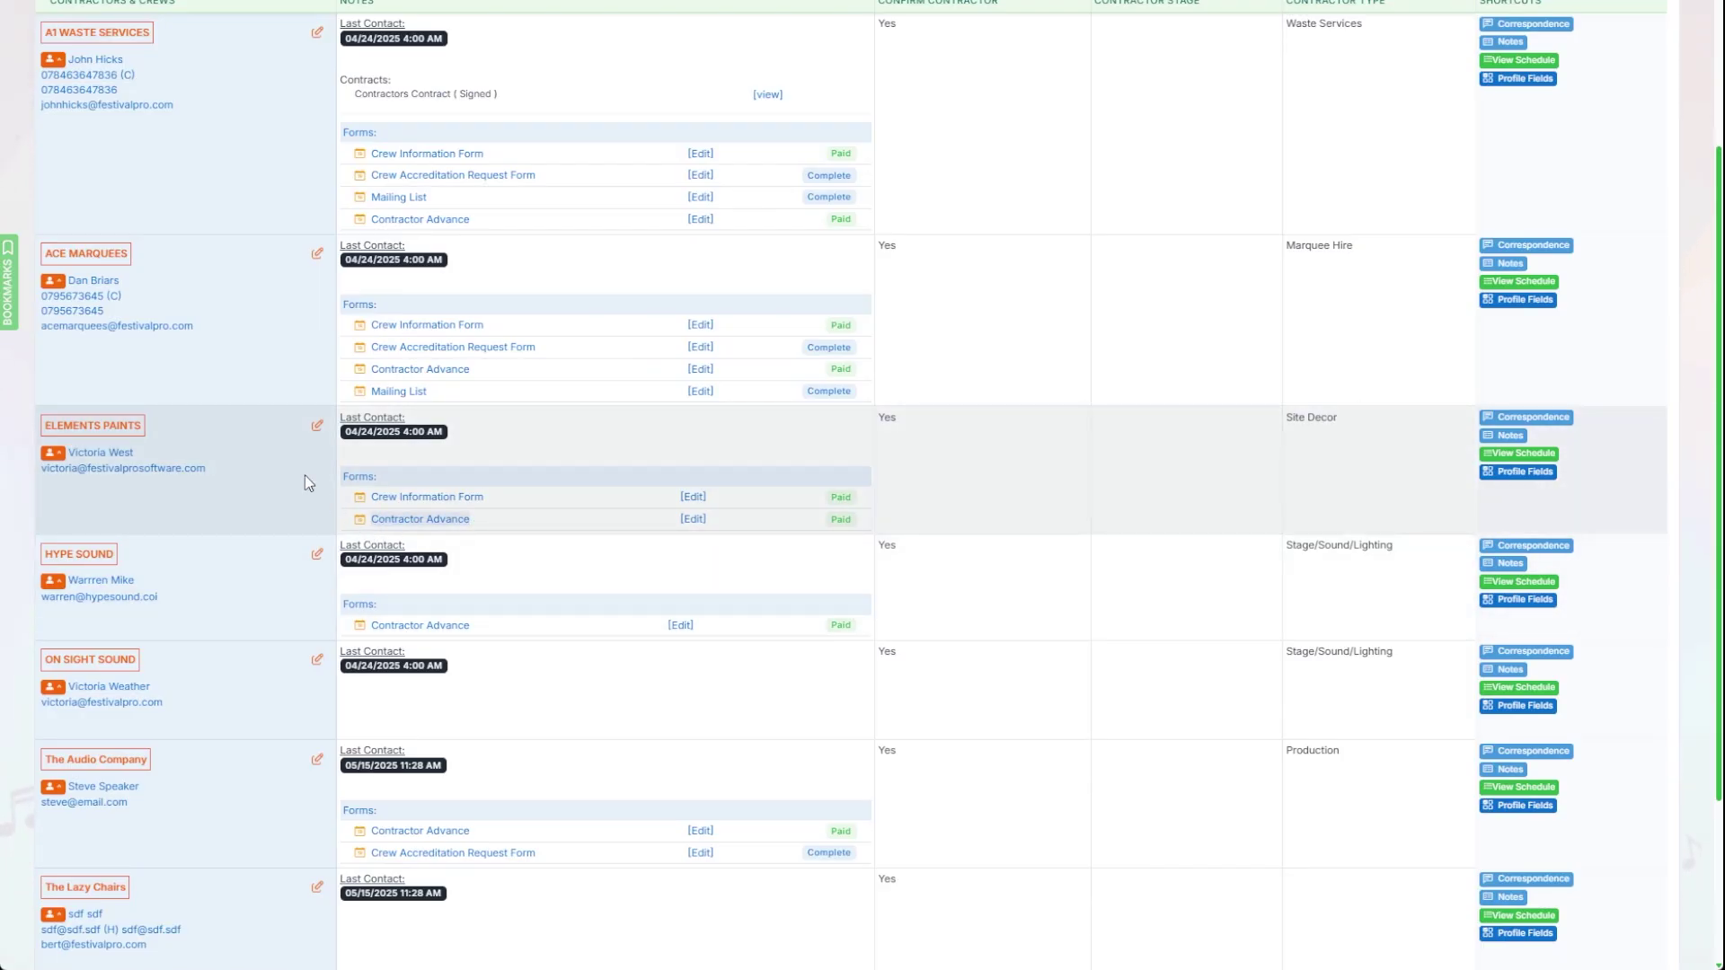
Step: Expand CONTRACTOR FORMS in the forms list and open Contractor Advance's settings with its custom fields
{"action": "scroll", "coordinate": [259, 355], "scroll_direction": "up", "scroll_amount": 3}
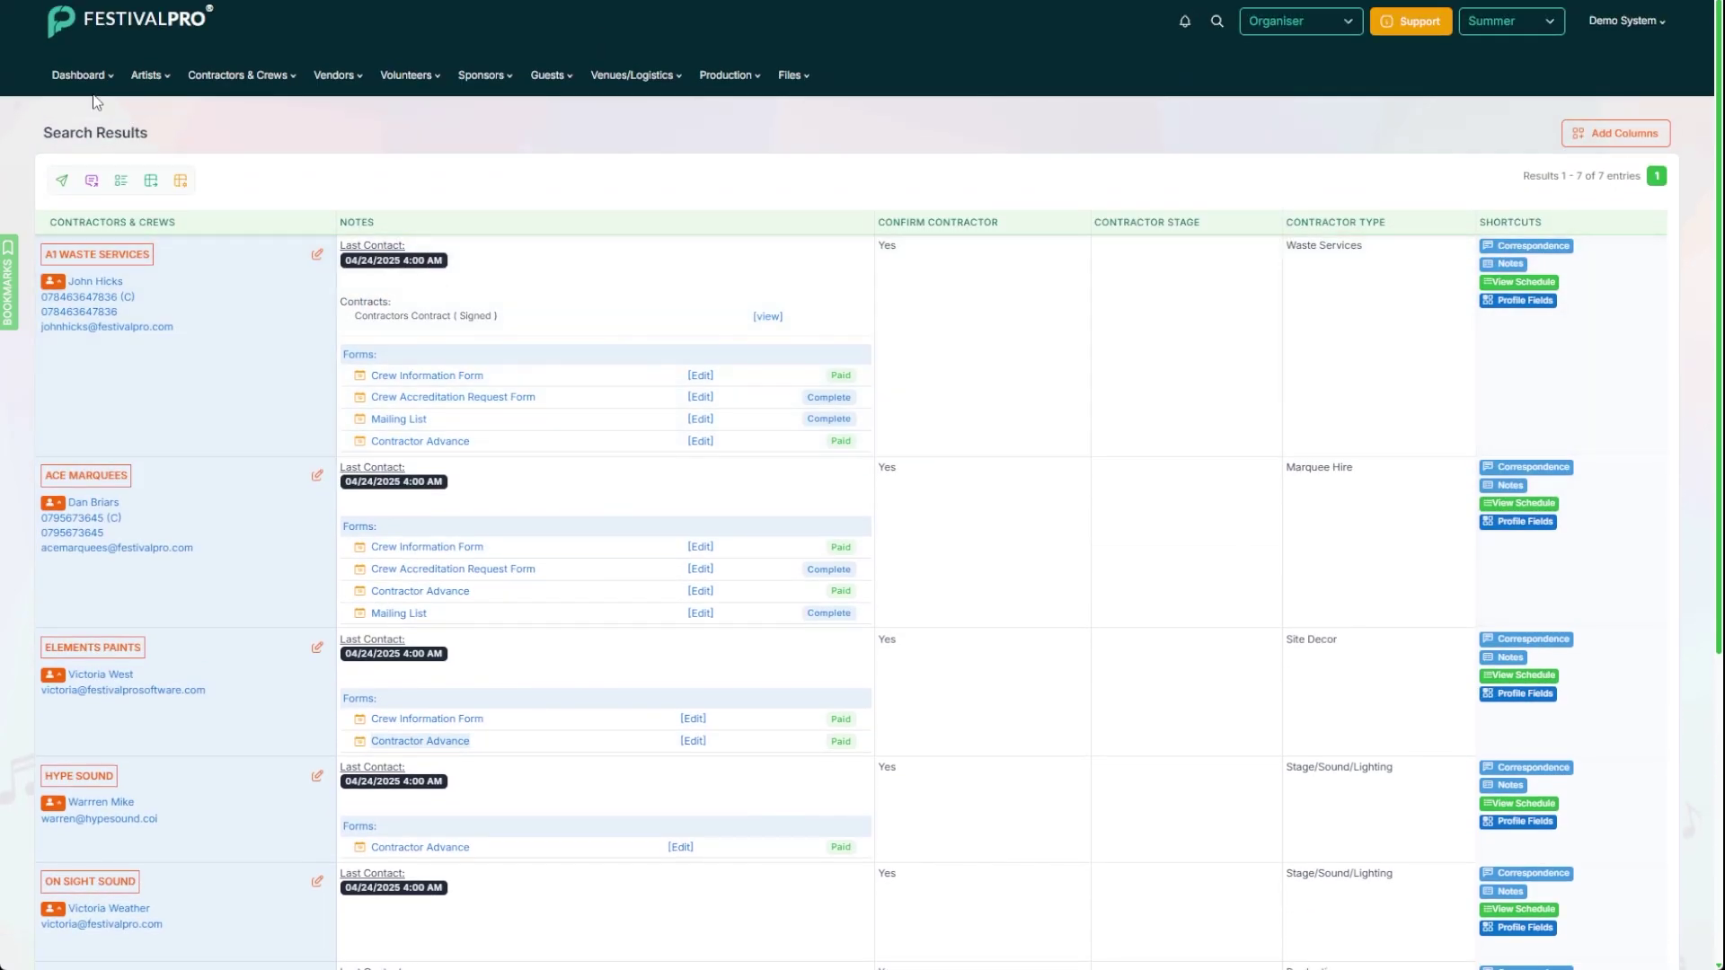
{"action": "left_click", "coordinate": [85, 81]}
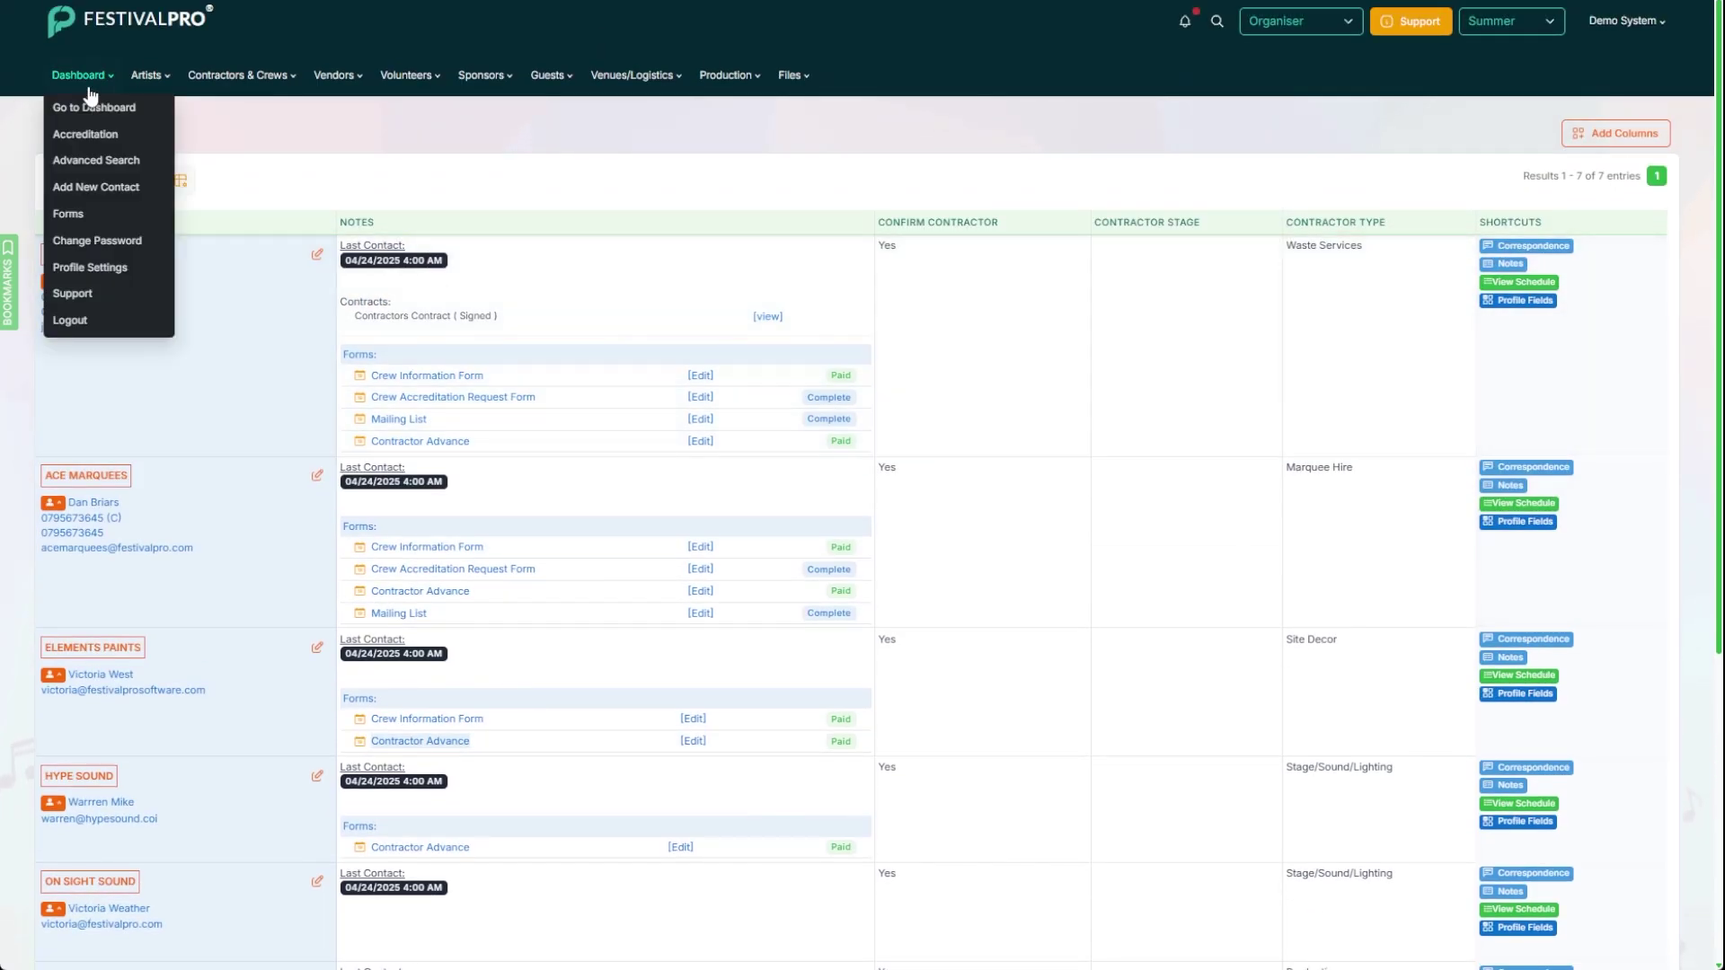
{"action": "left_click", "coordinate": [93, 223]}
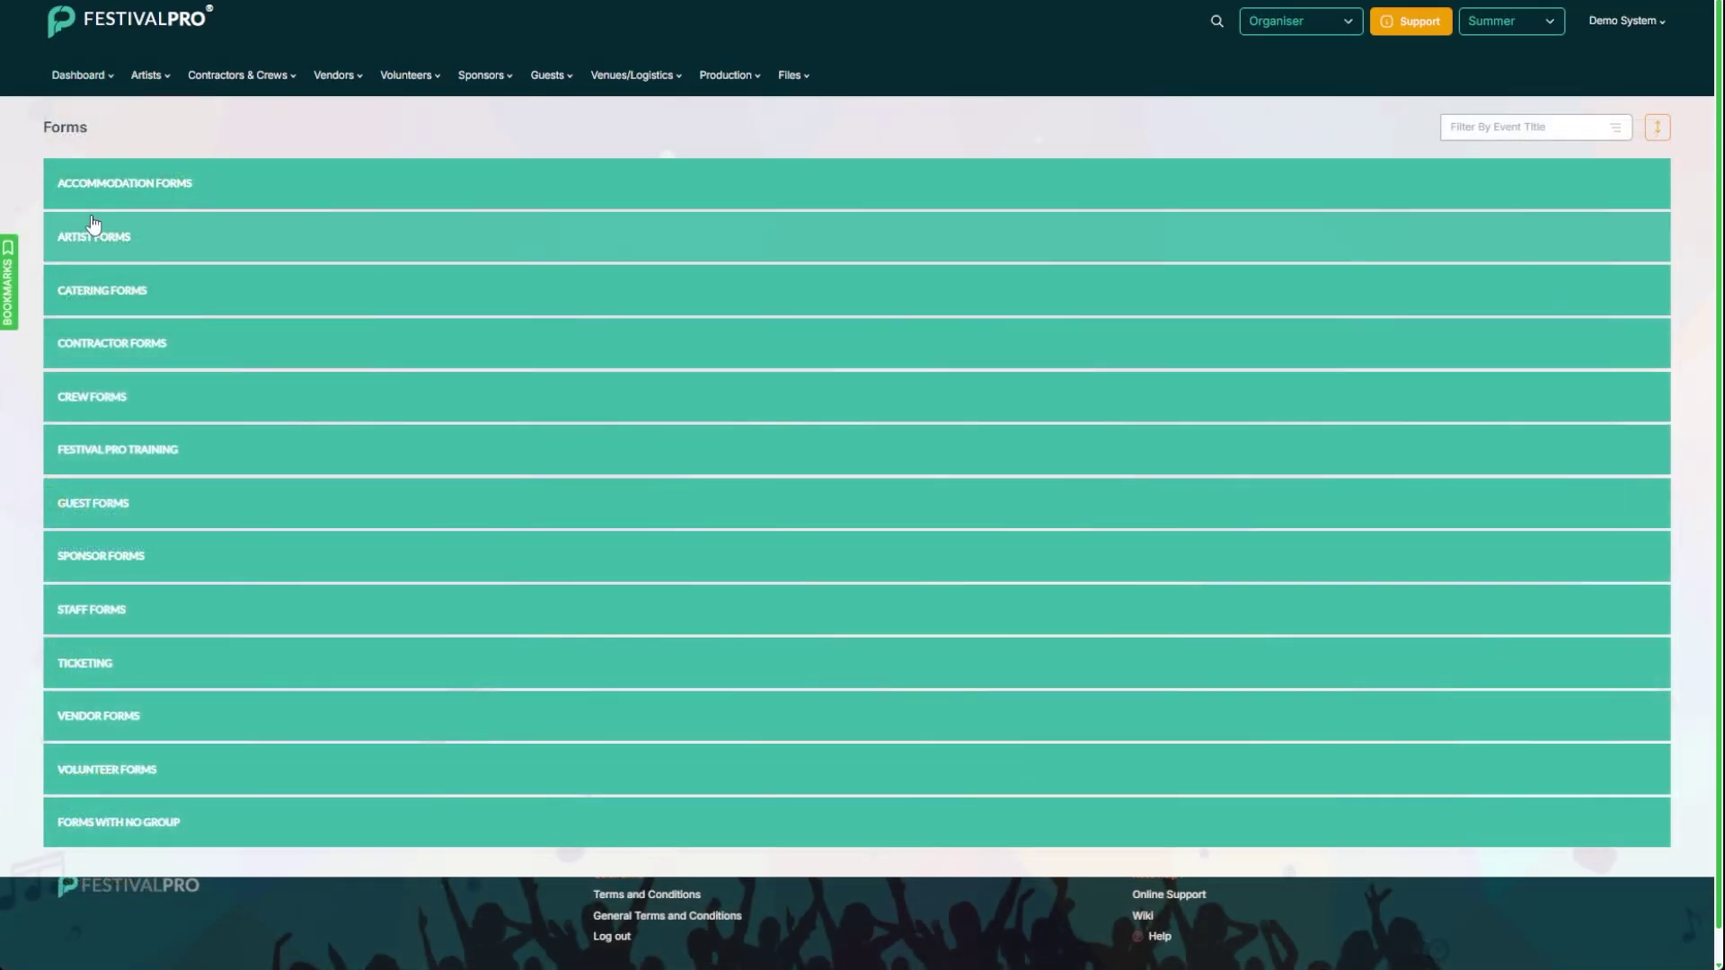
{"action": "left_click", "coordinate": [131, 344]}
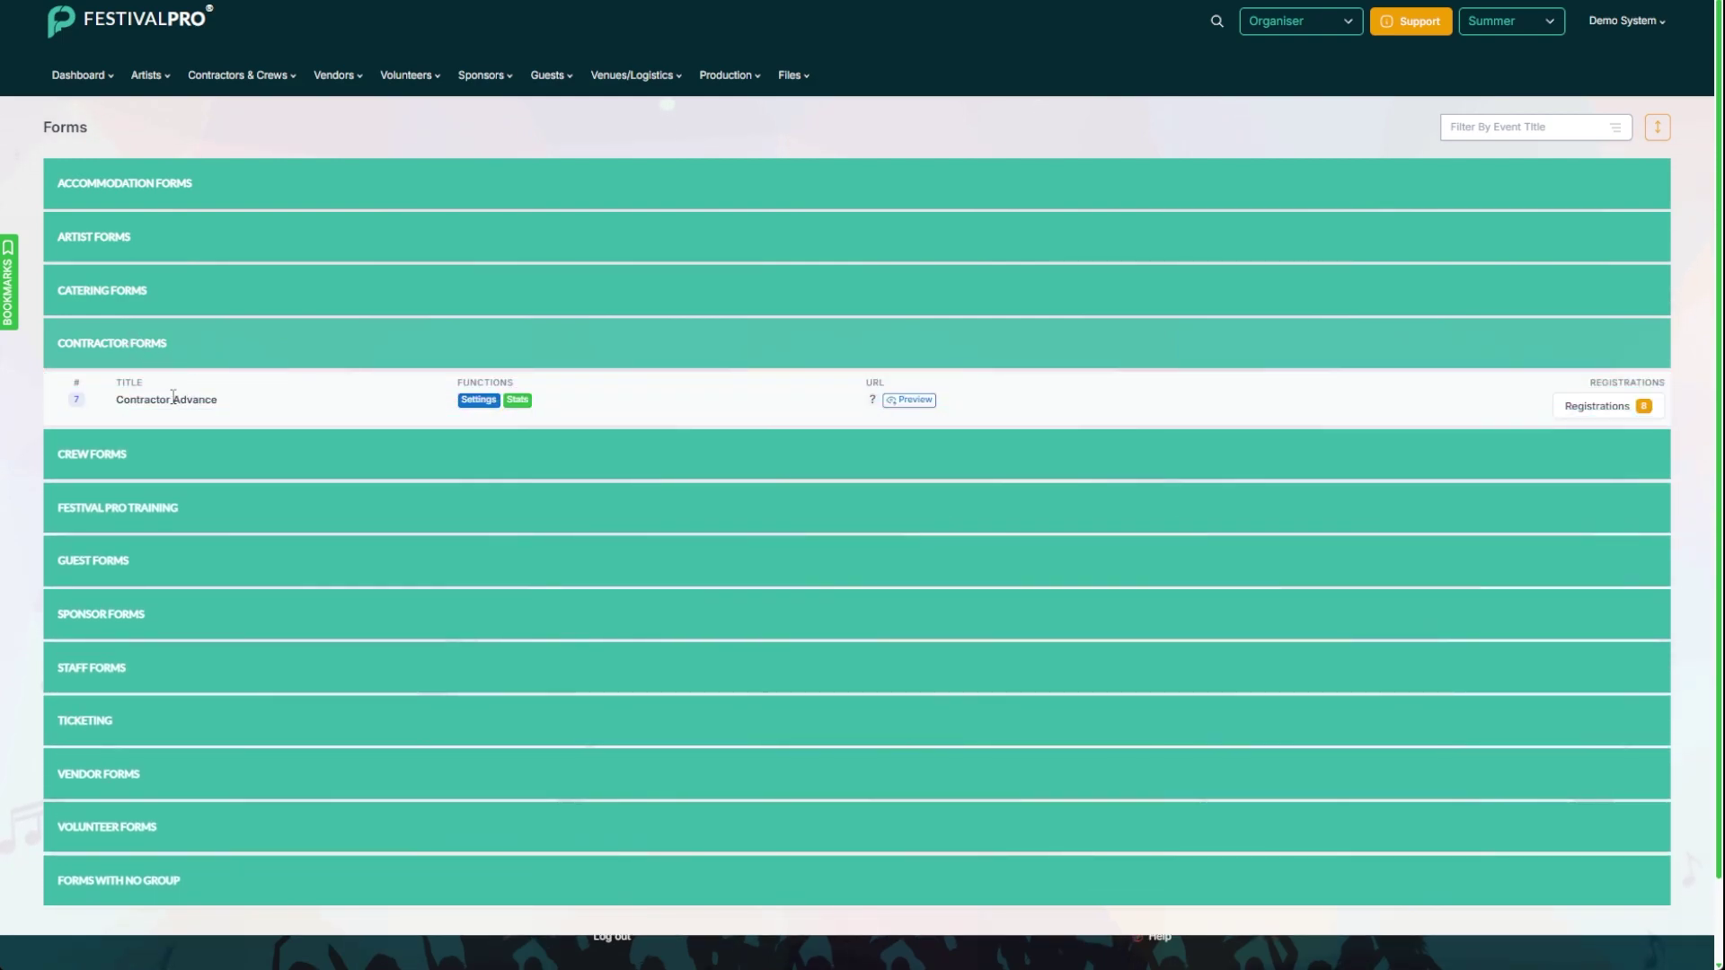
{"action": "triple_click", "coordinate": [173, 398]}
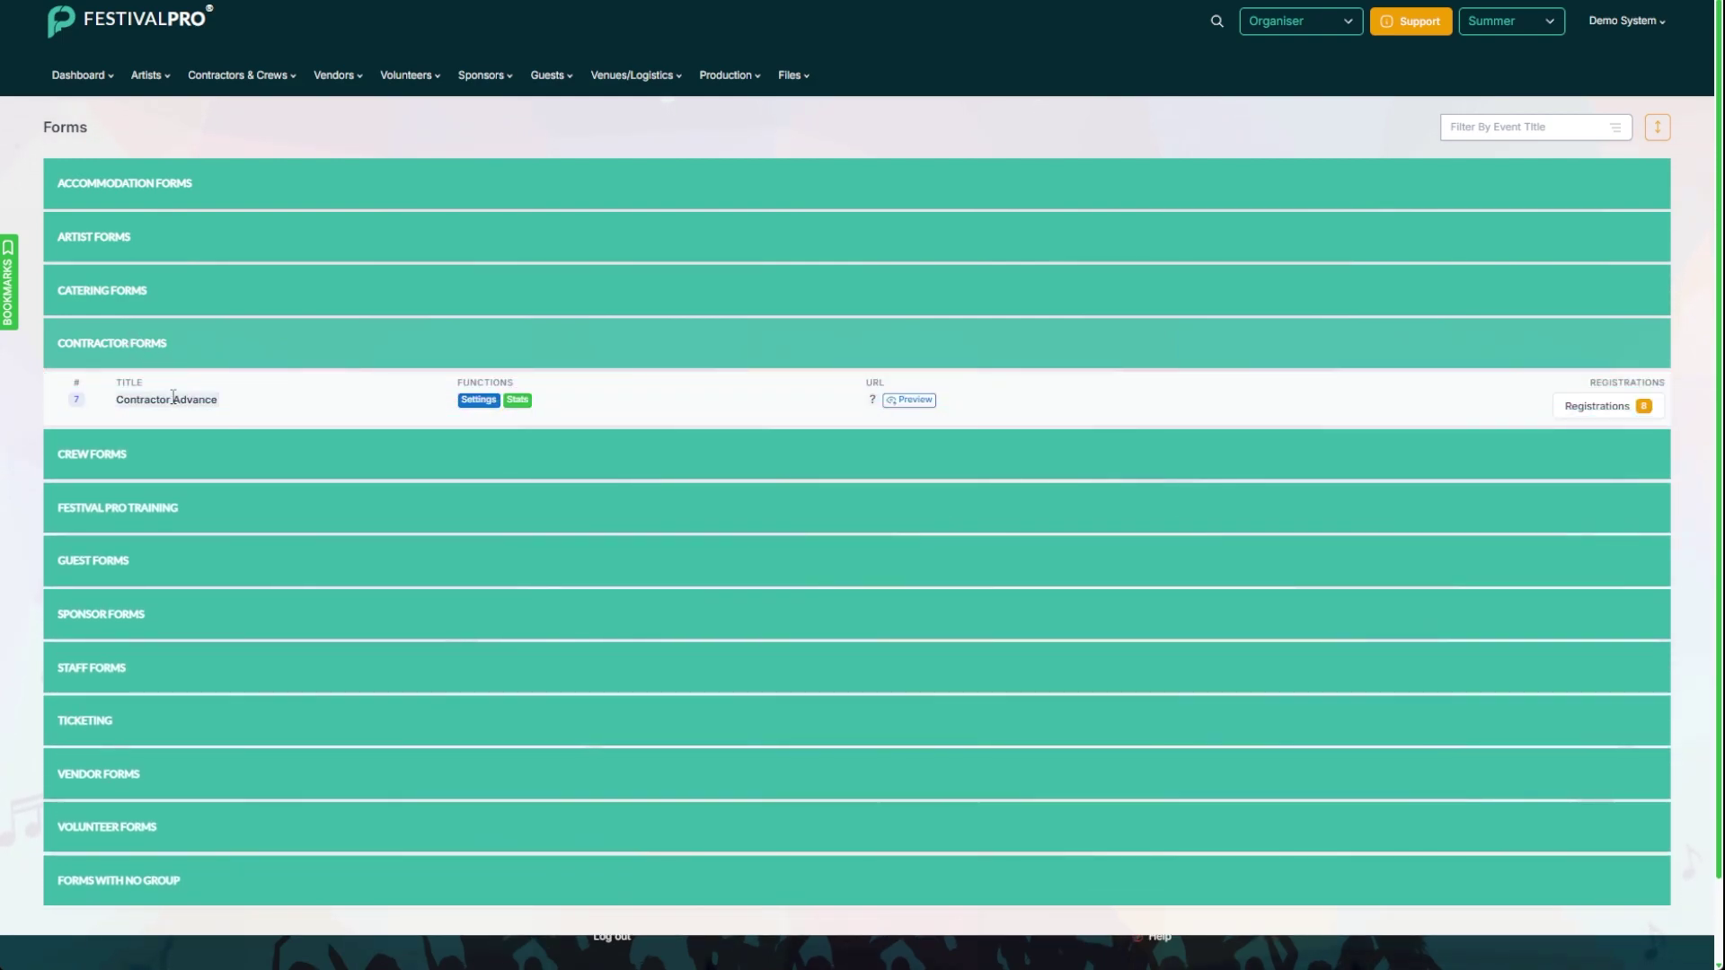
{"action": "left_click", "coordinate": [467, 400]}
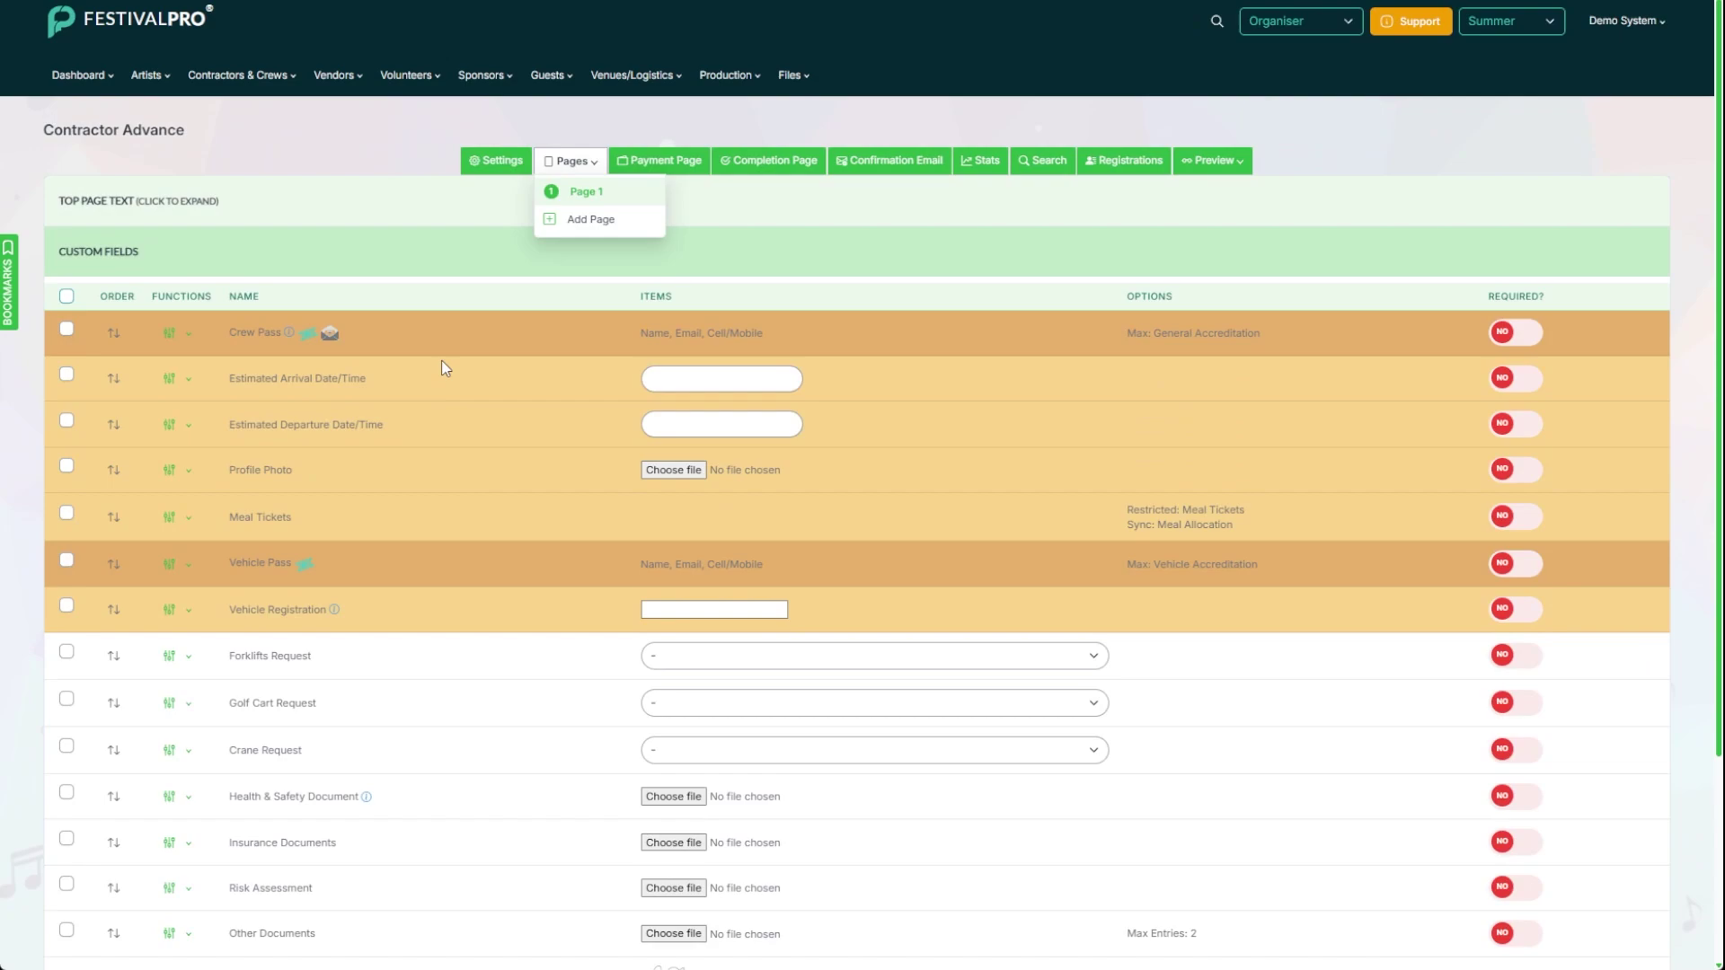
{"action": "left_click", "coordinate": [388, 155]}
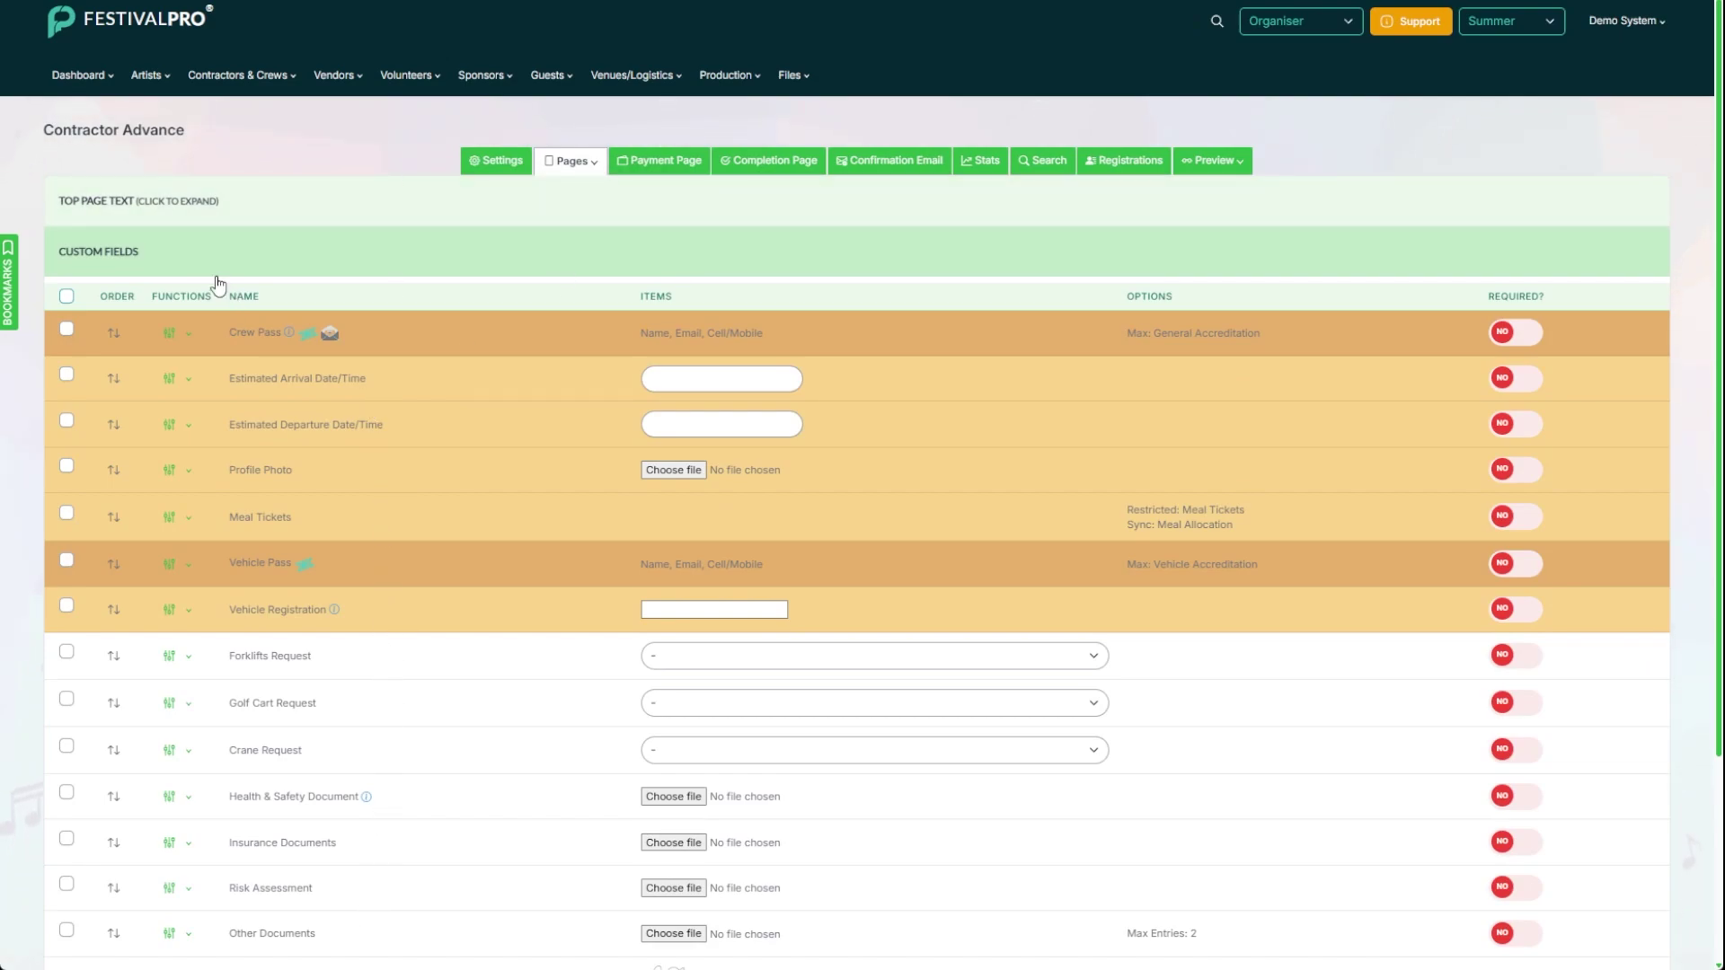
{"action": "left_click", "coordinate": [144, 206]}
{"action": "scroll", "coordinate": [659, 396], "scroll_direction": "down", "scroll_amount": 1}
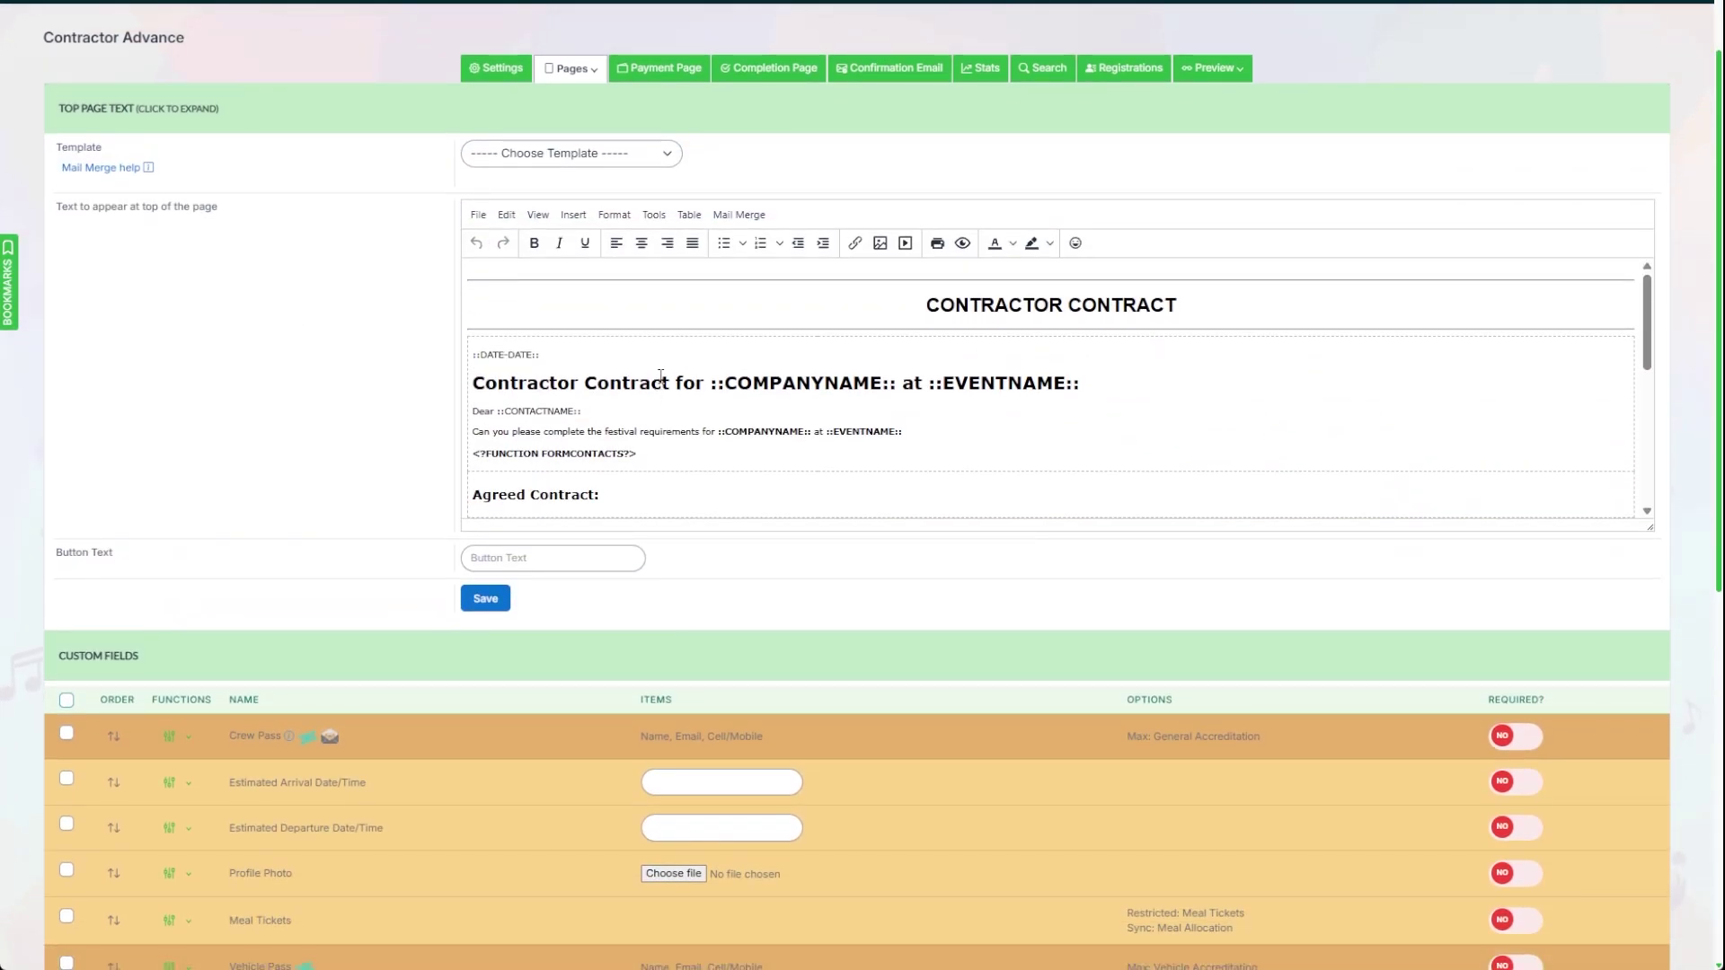
{"action": "scroll", "coordinate": [754, 342], "scroll_direction": "down", "scroll_amount": 4}
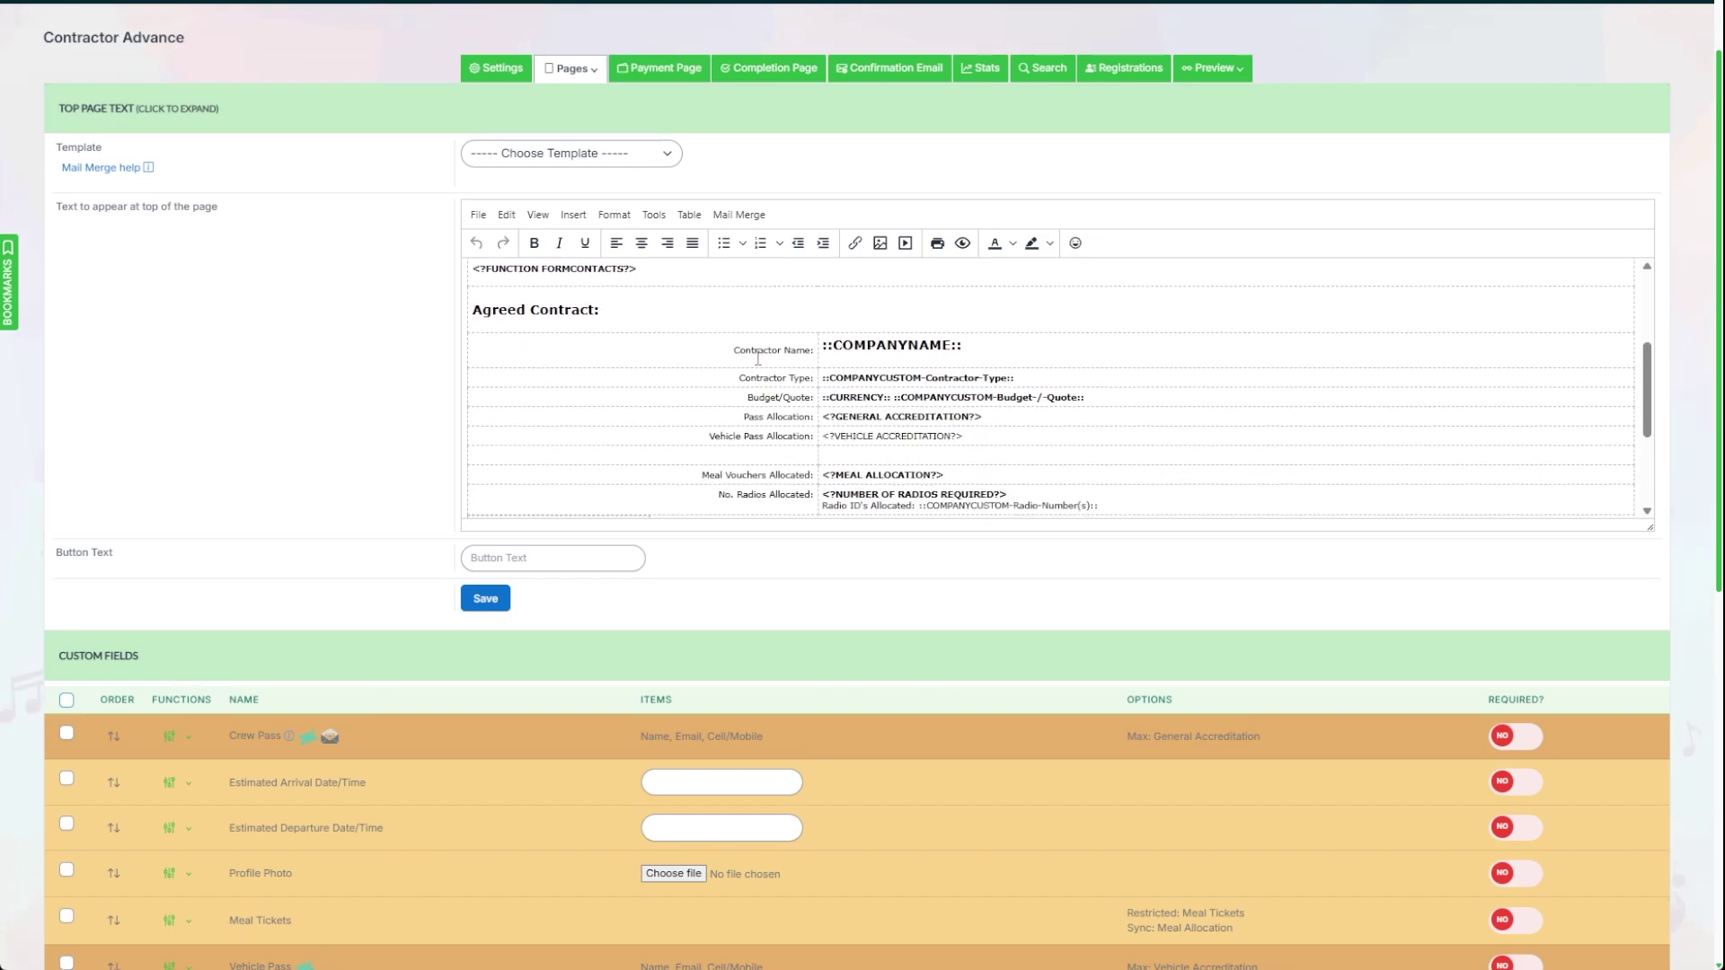
{"action": "left_click", "coordinate": [740, 219]}
{"action": "mouse_move", "coordinate": [736, 244]}
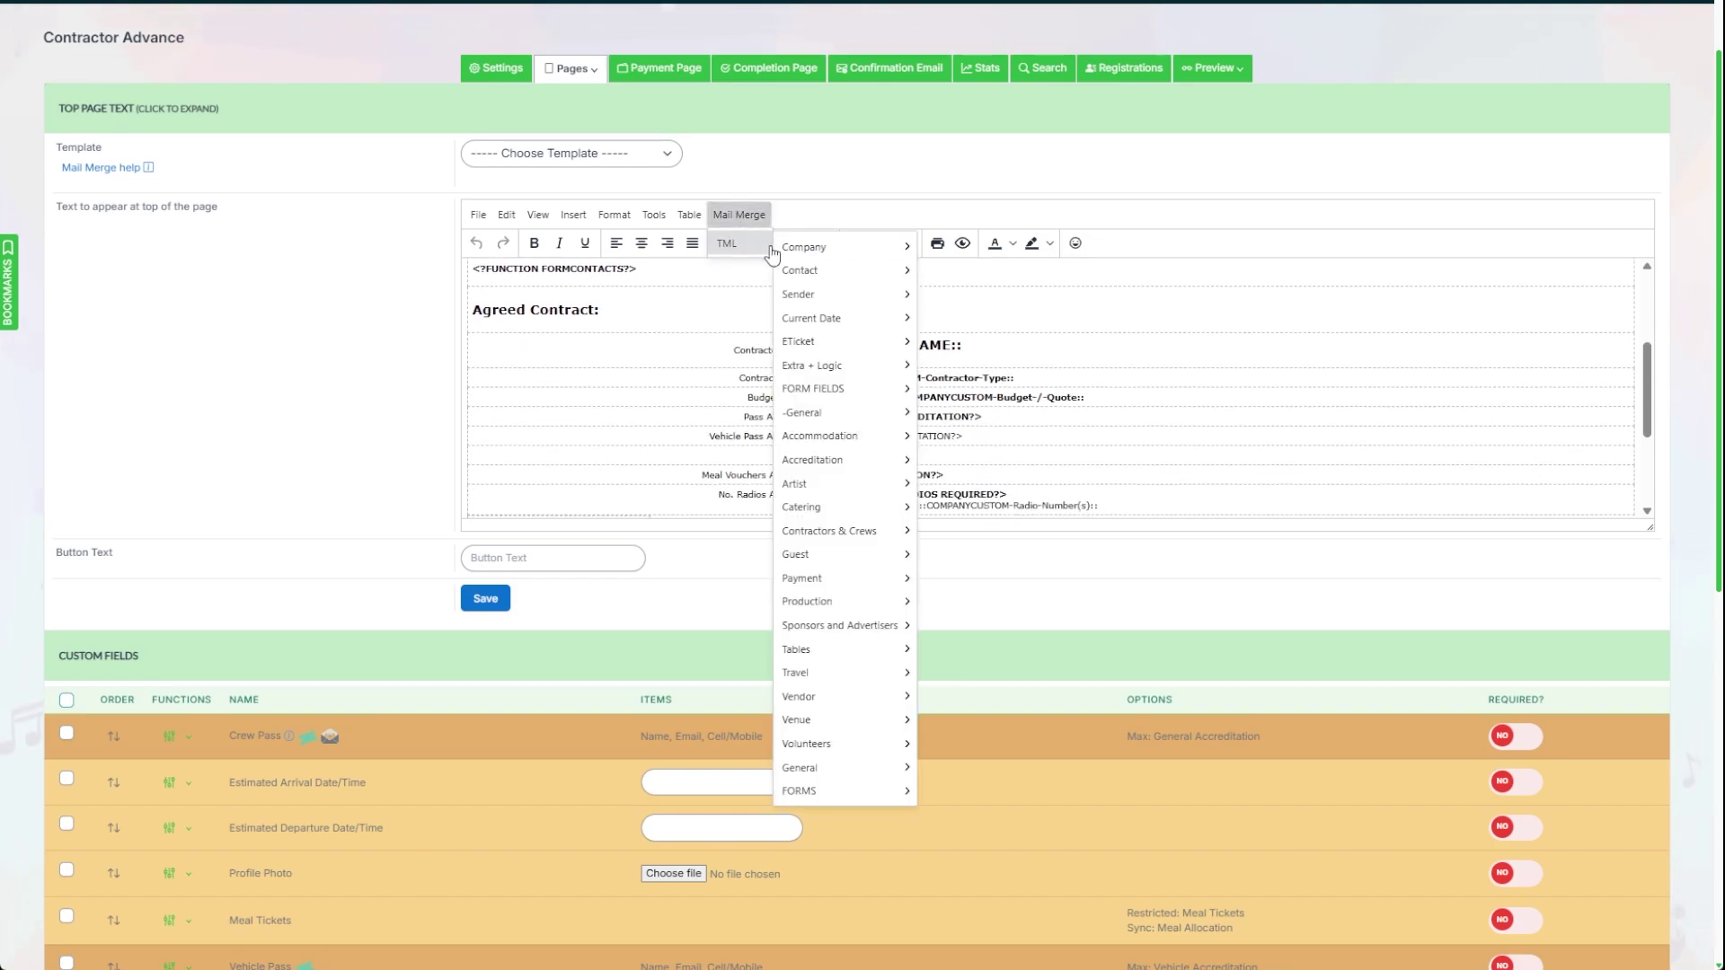
{"action": "mouse_move", "coordinate": [839, 514]}
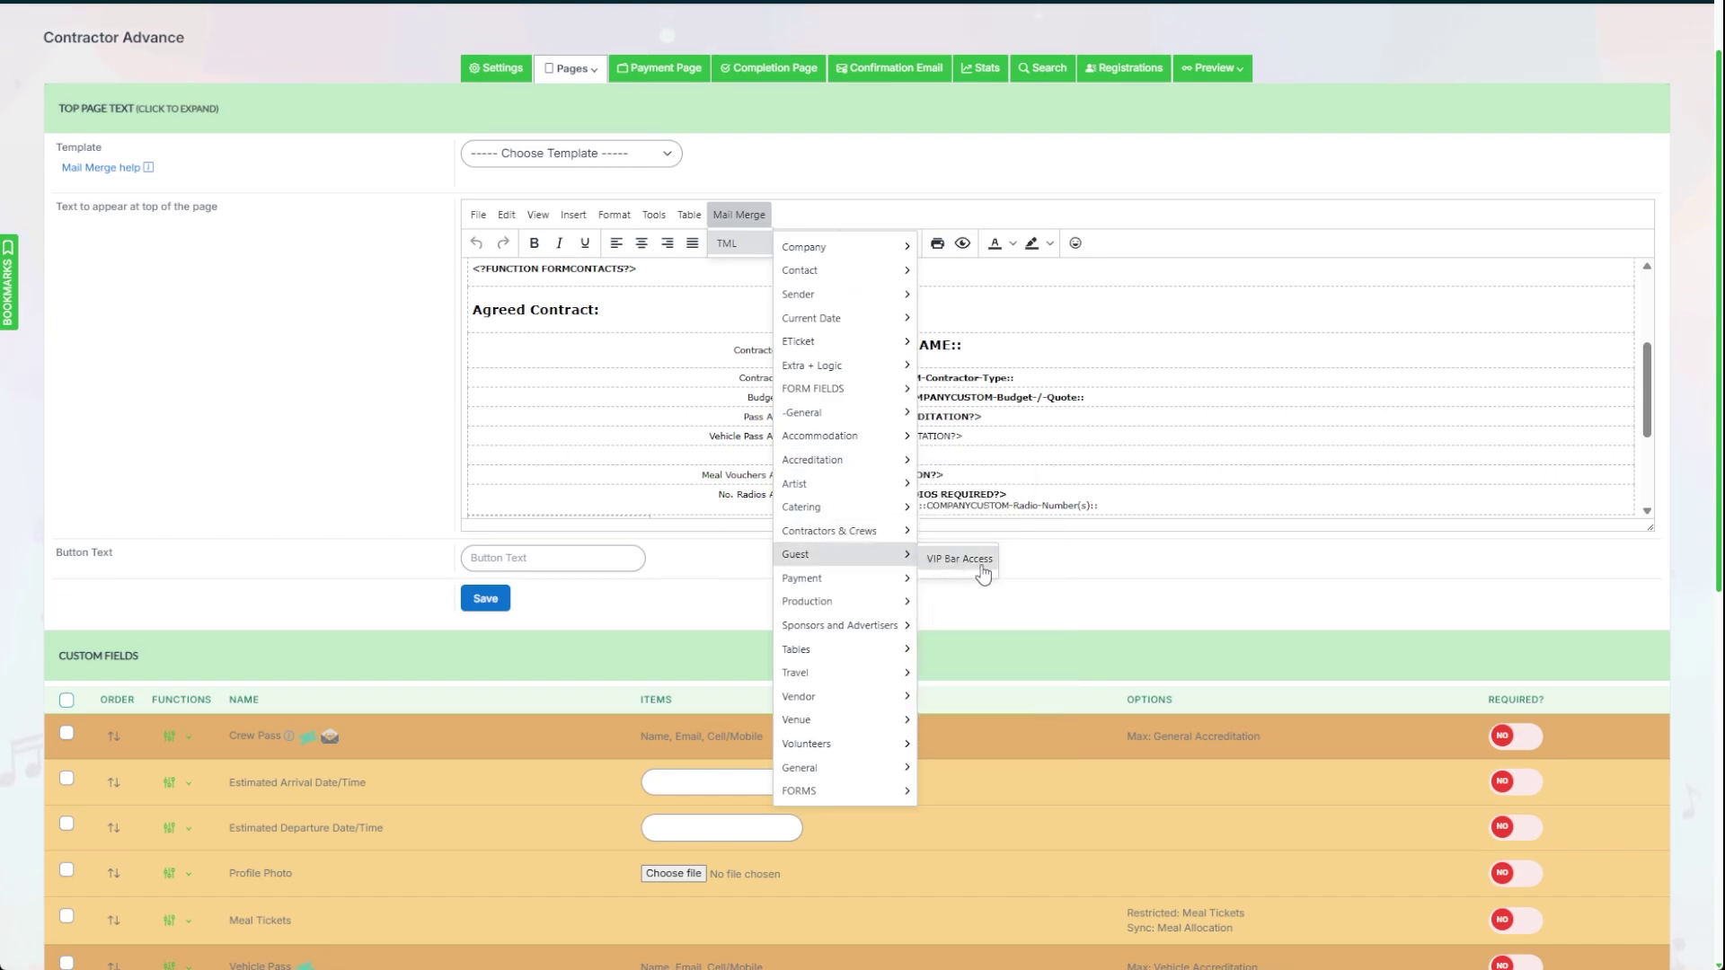
{"action": "mouse_move", "coordinate": [885, 531]}
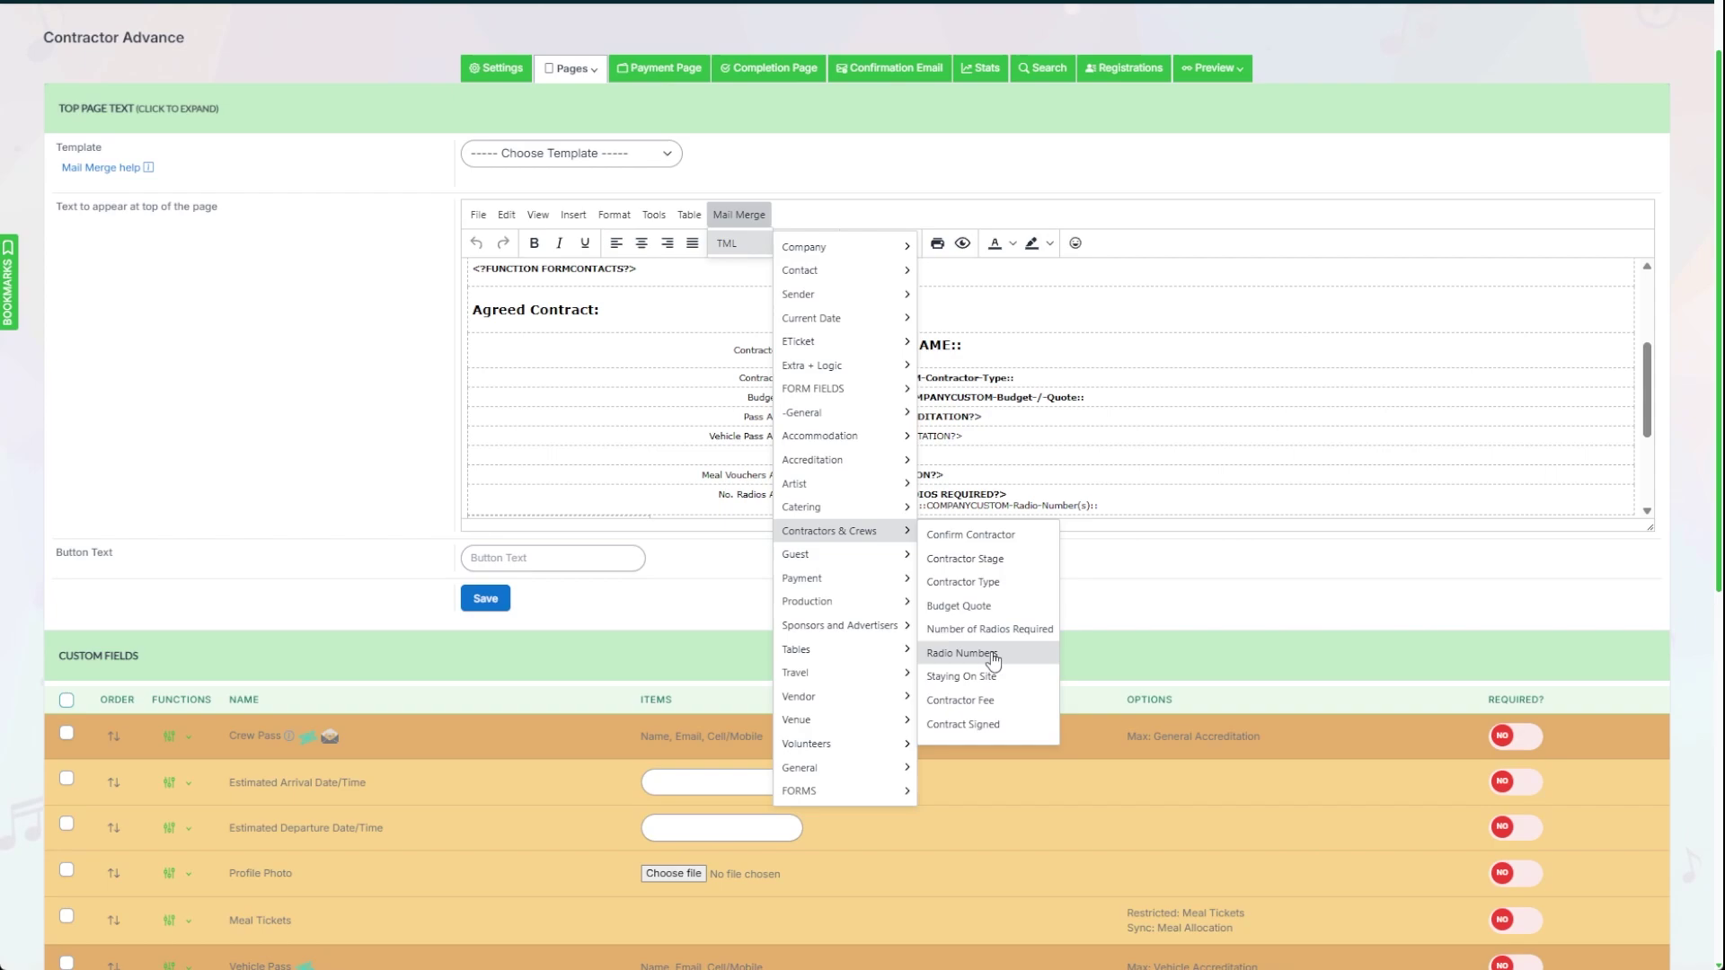
{"action": "left_click", "coordinate": [709, 474]}
{"action": "scroll", "coordinate": [899, 475], "scroll_direction": "down", "scroll_amount": 1}
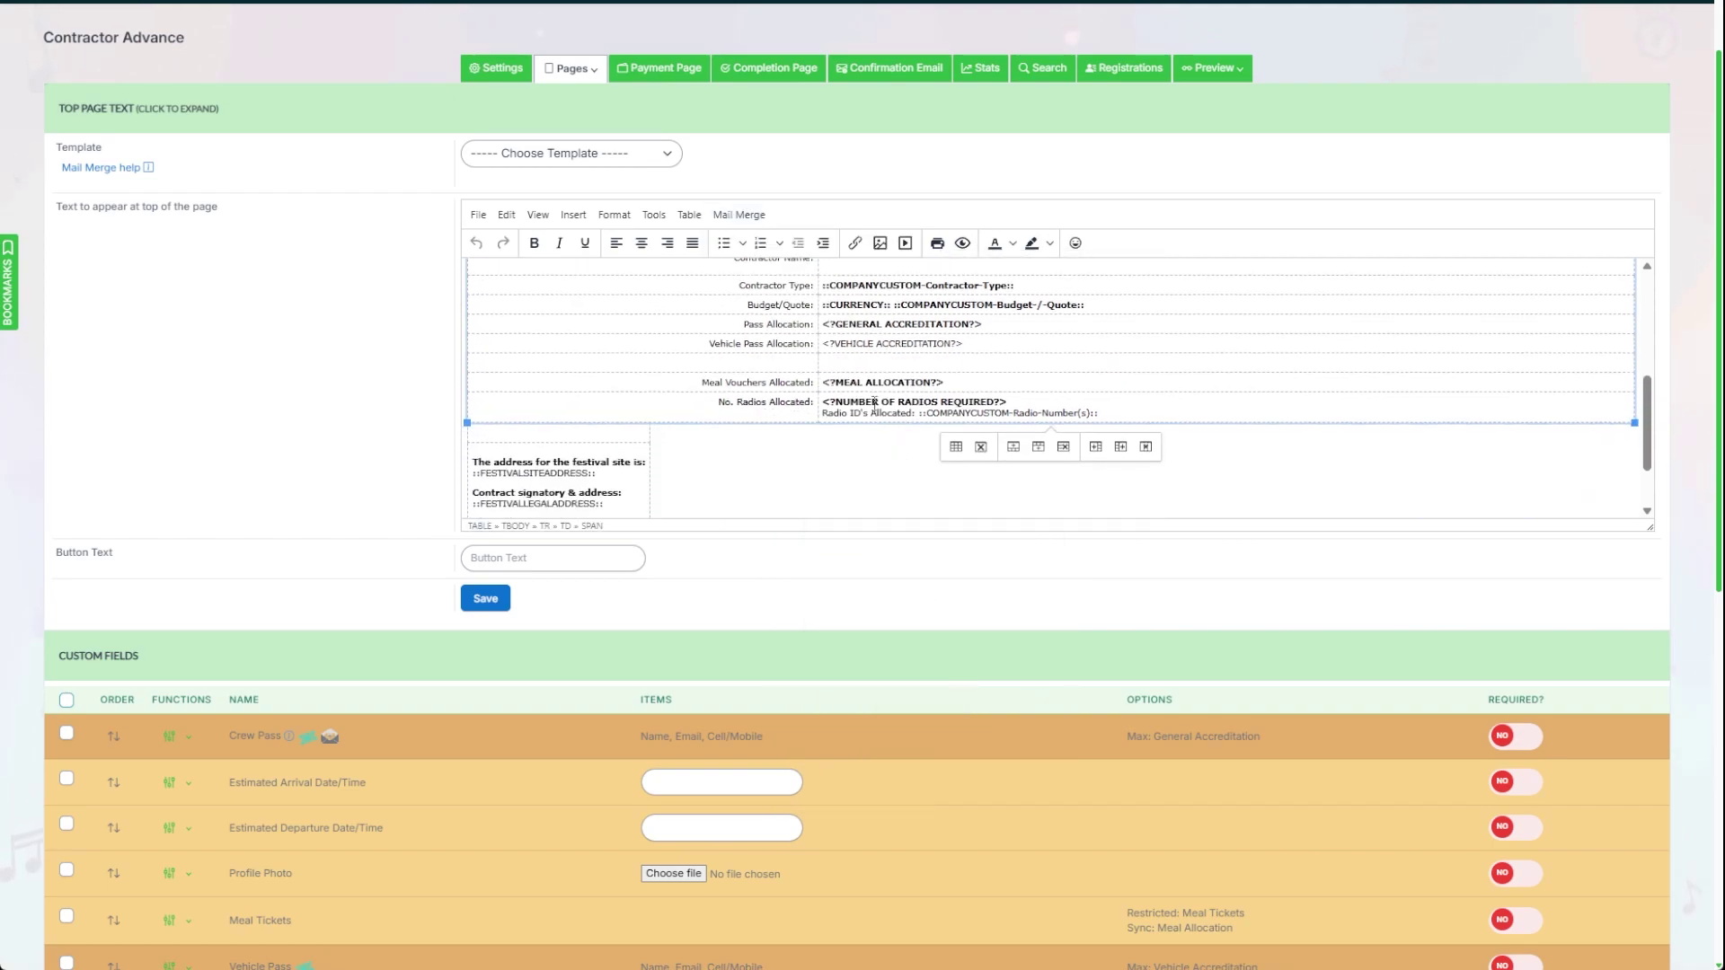
{"action": "left_click_drag", "start_coordinate": [824, 401], "coordinate": [1025, 400]}
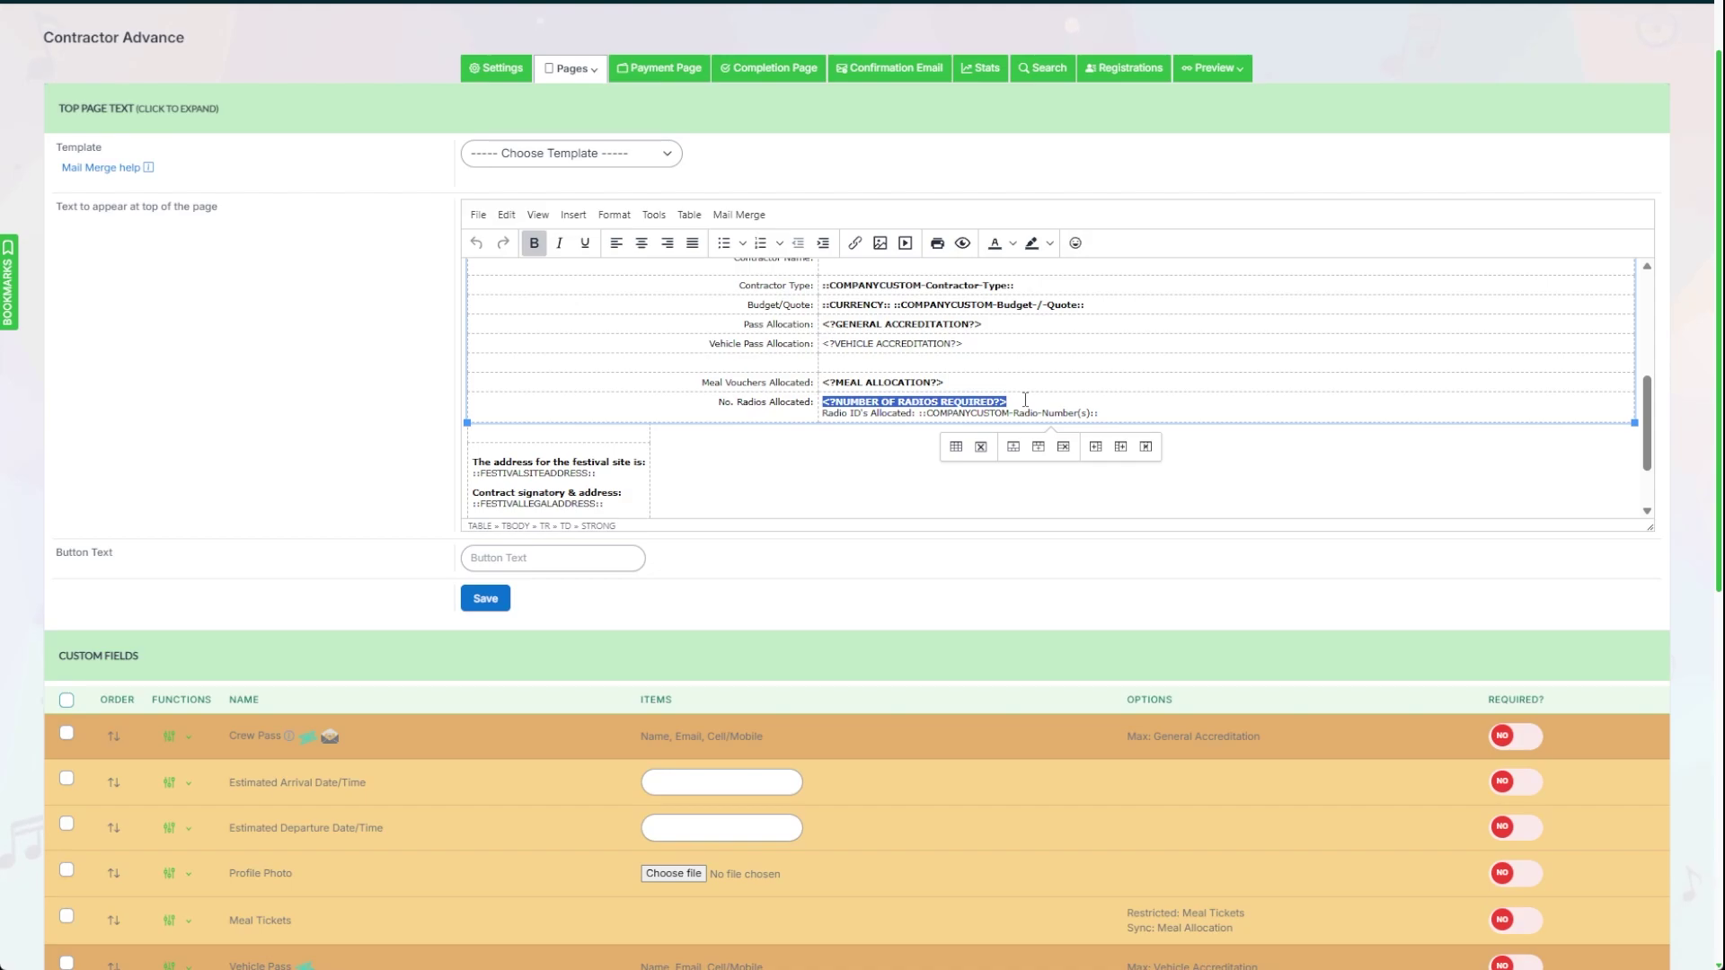
{"action": "left_click", "coordinate": [1025, 400]}
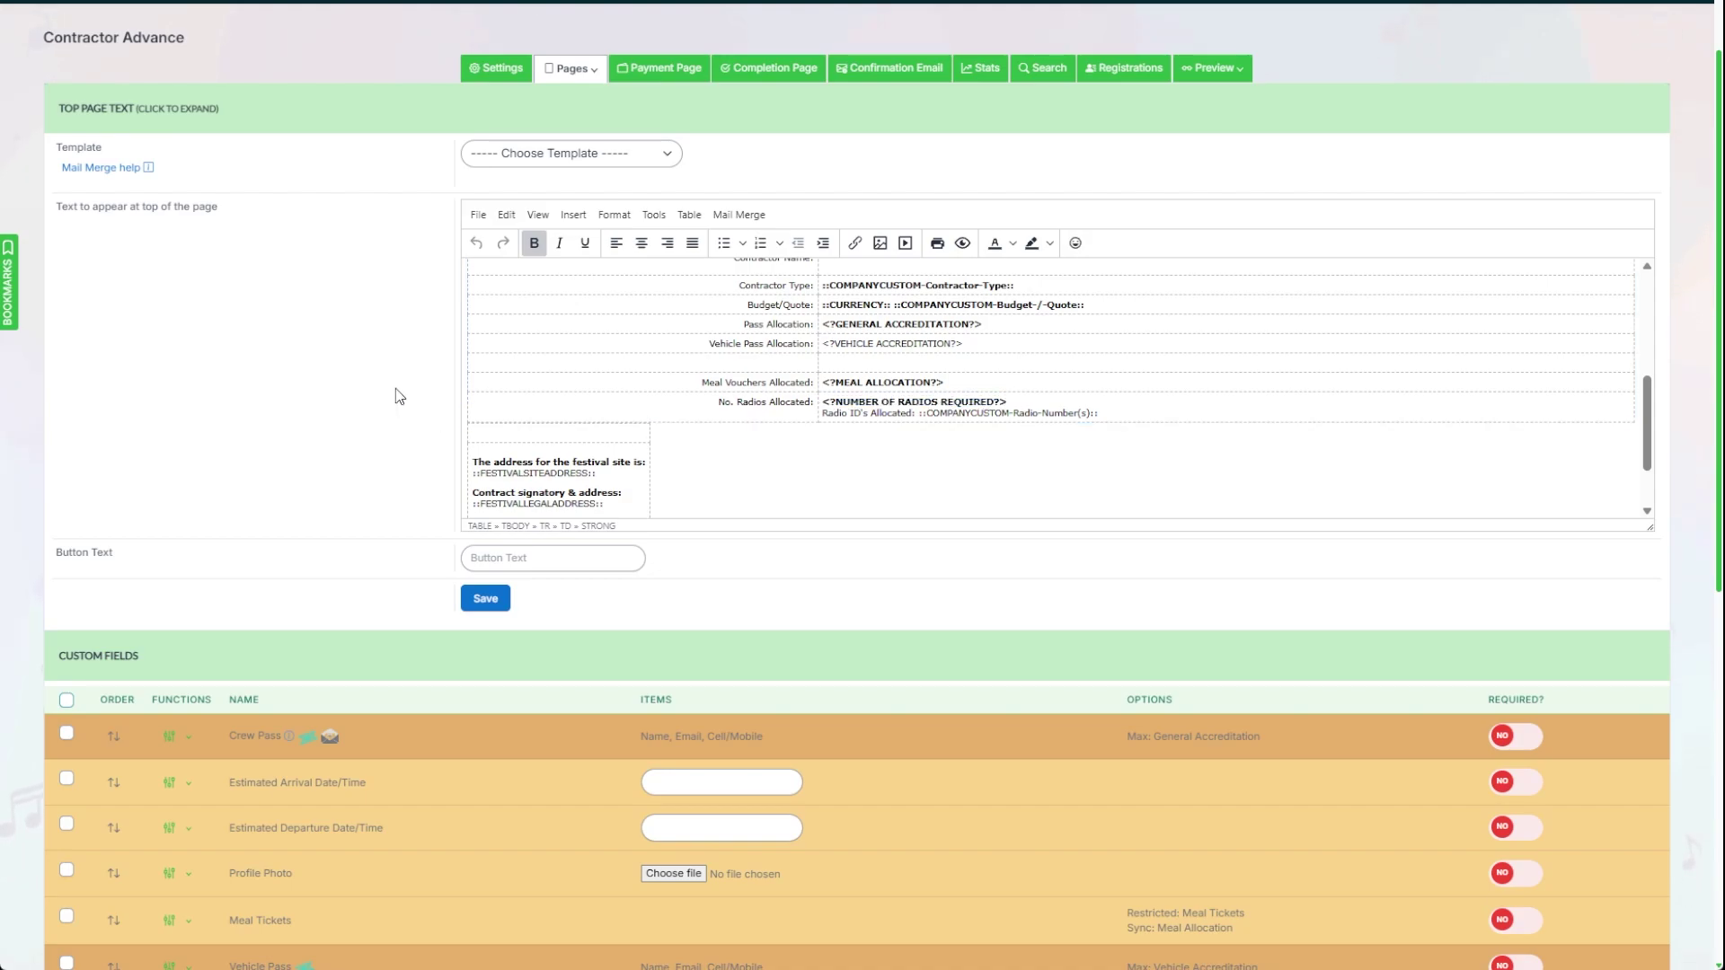
{"action": "scroll", "coordinate": [396, 392], "scroll_direction": "down", "scroll_amount": 5}
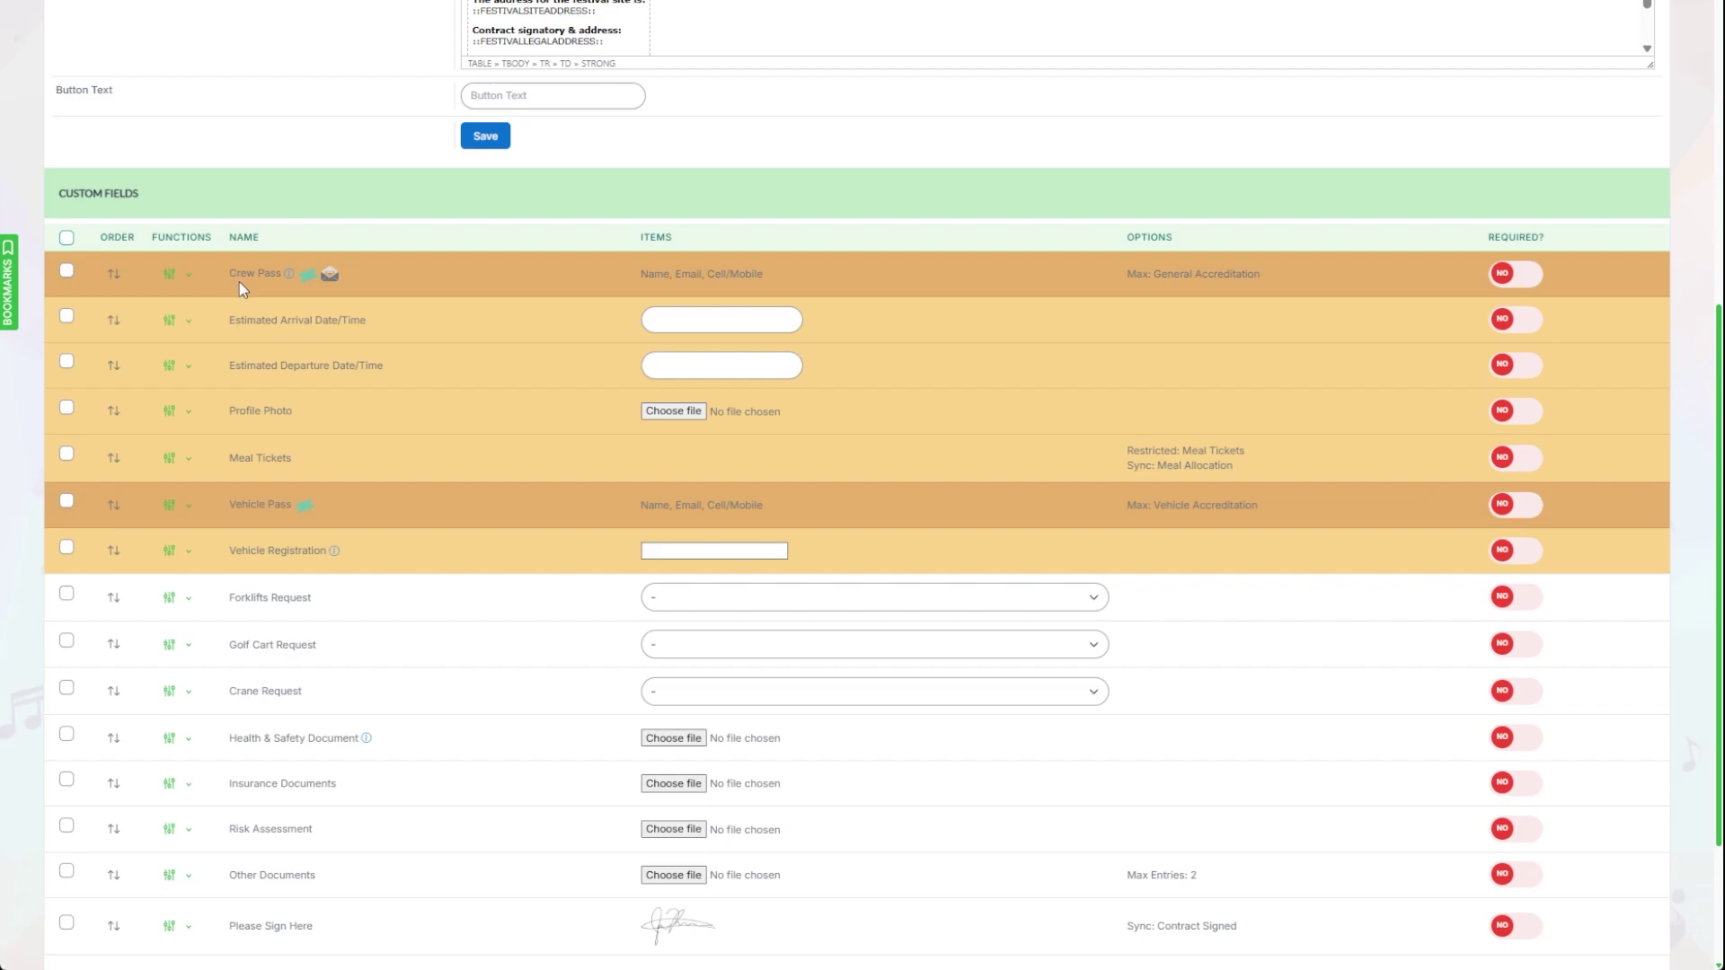
{"action": "left_click_drag", "start_coordinate": [1125, 273], "coordinate": [1270, 274]}
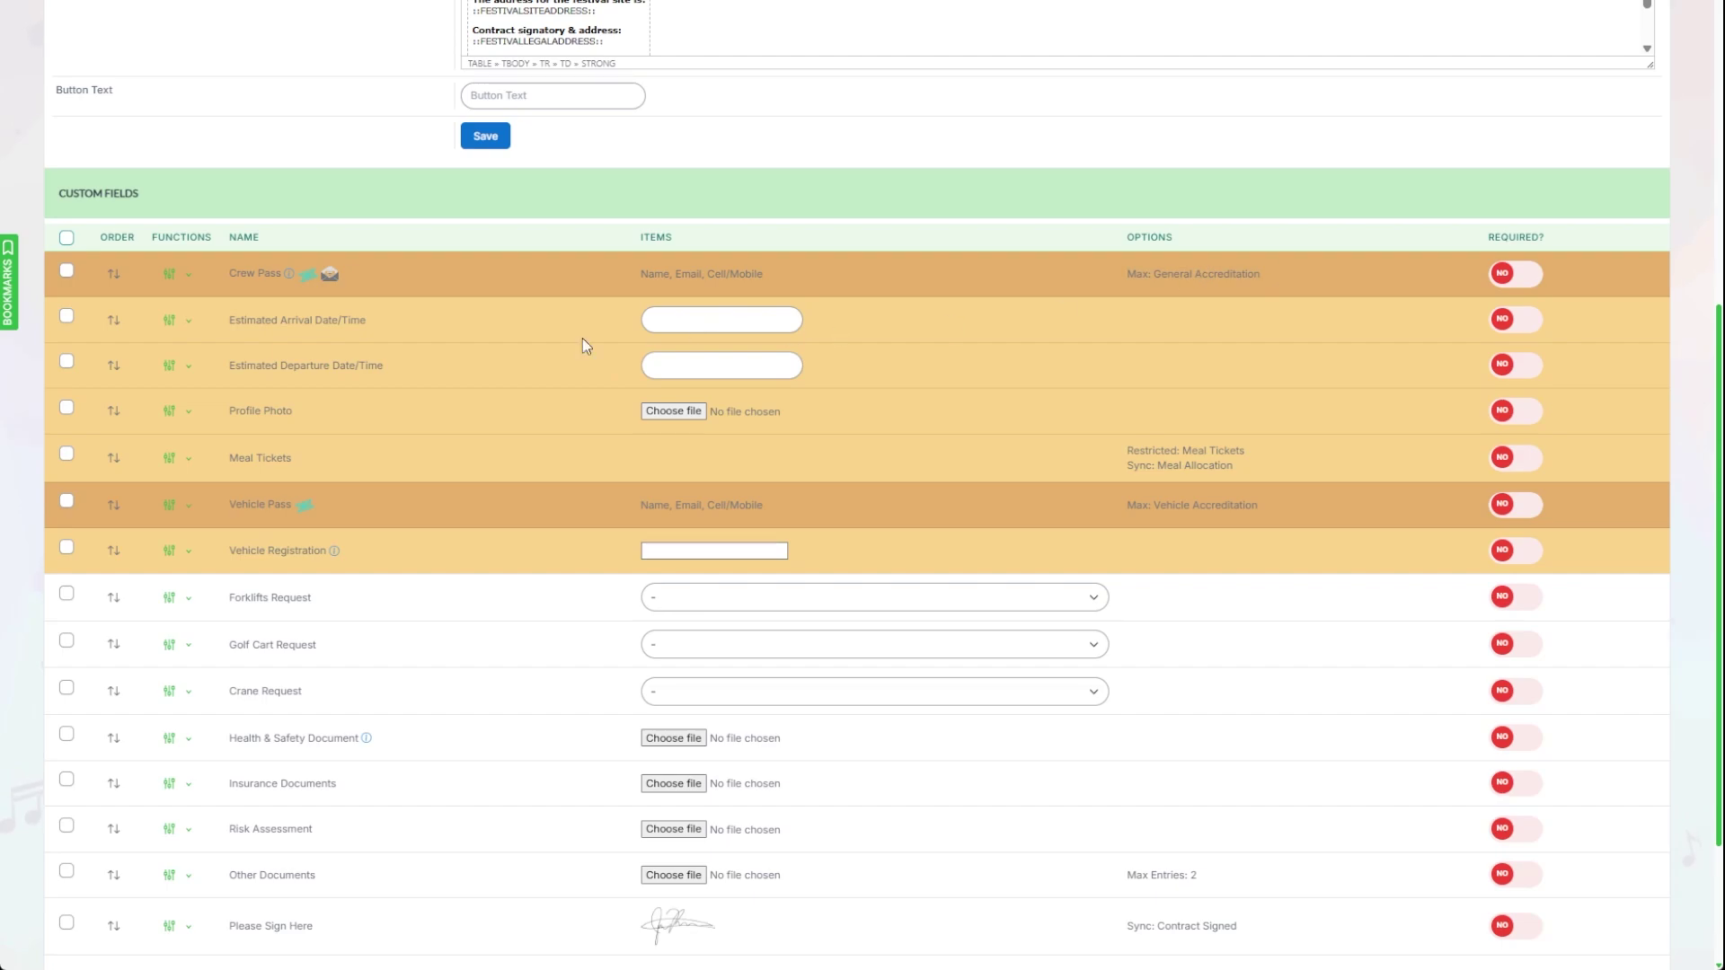
{"action": "left_click", "coordinate": [186, 279]}
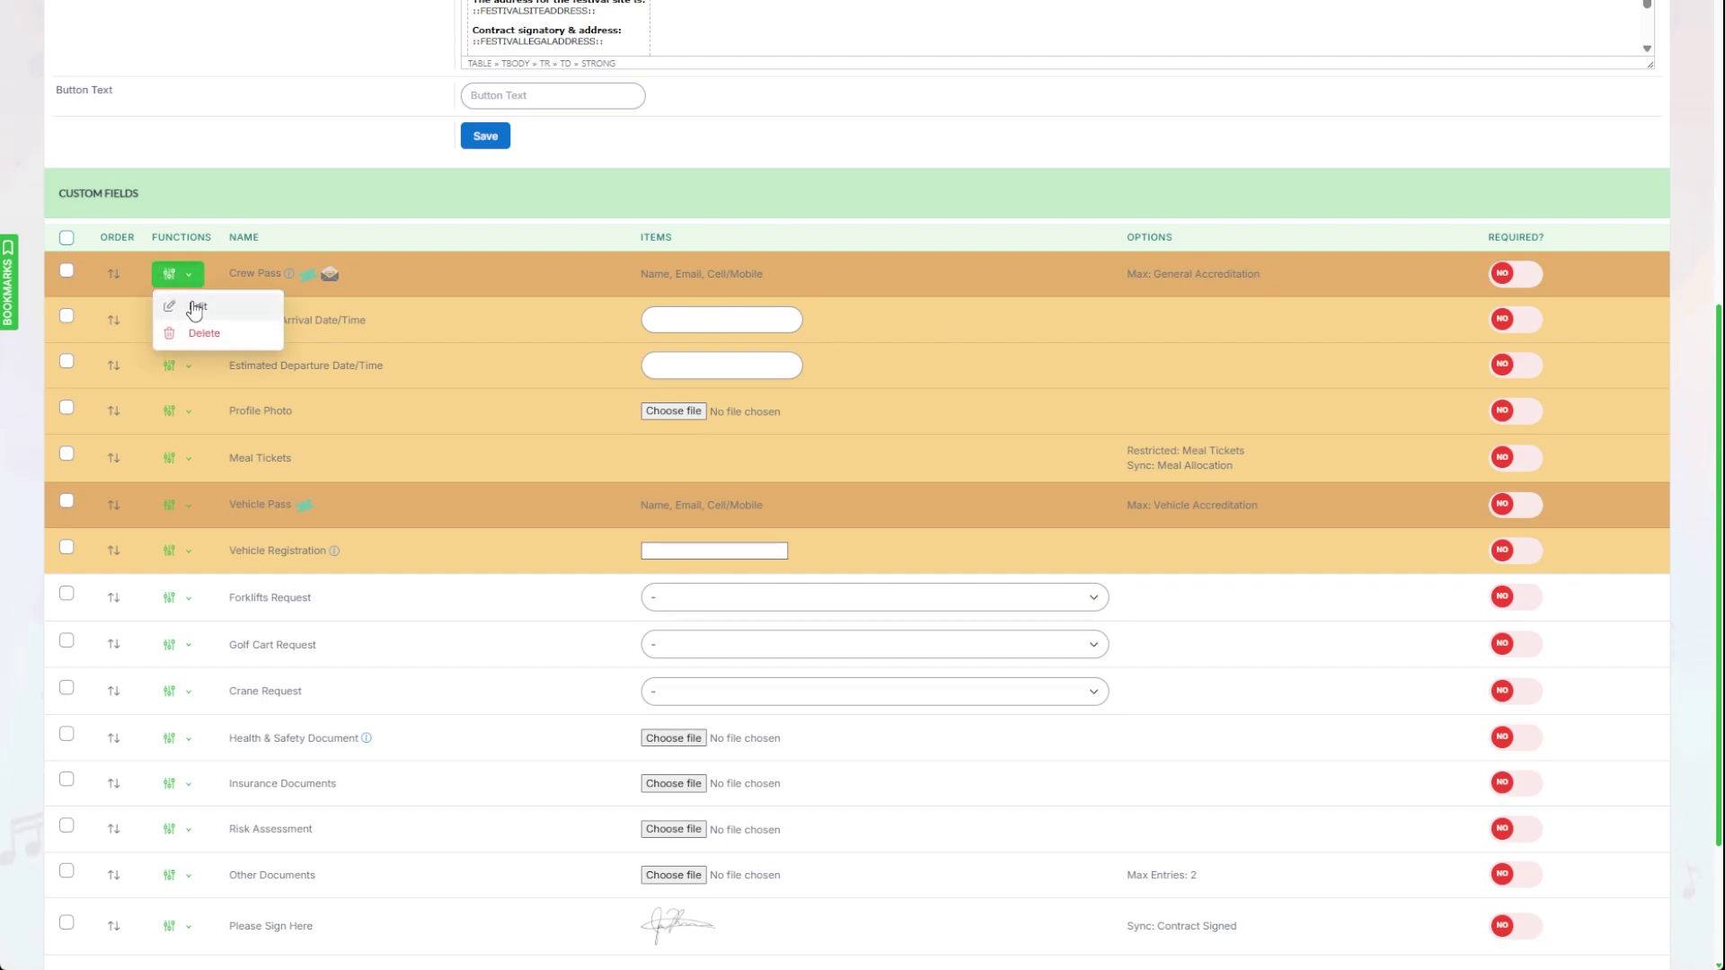
{"action": "left_click", "coordinate": [191, 300]}
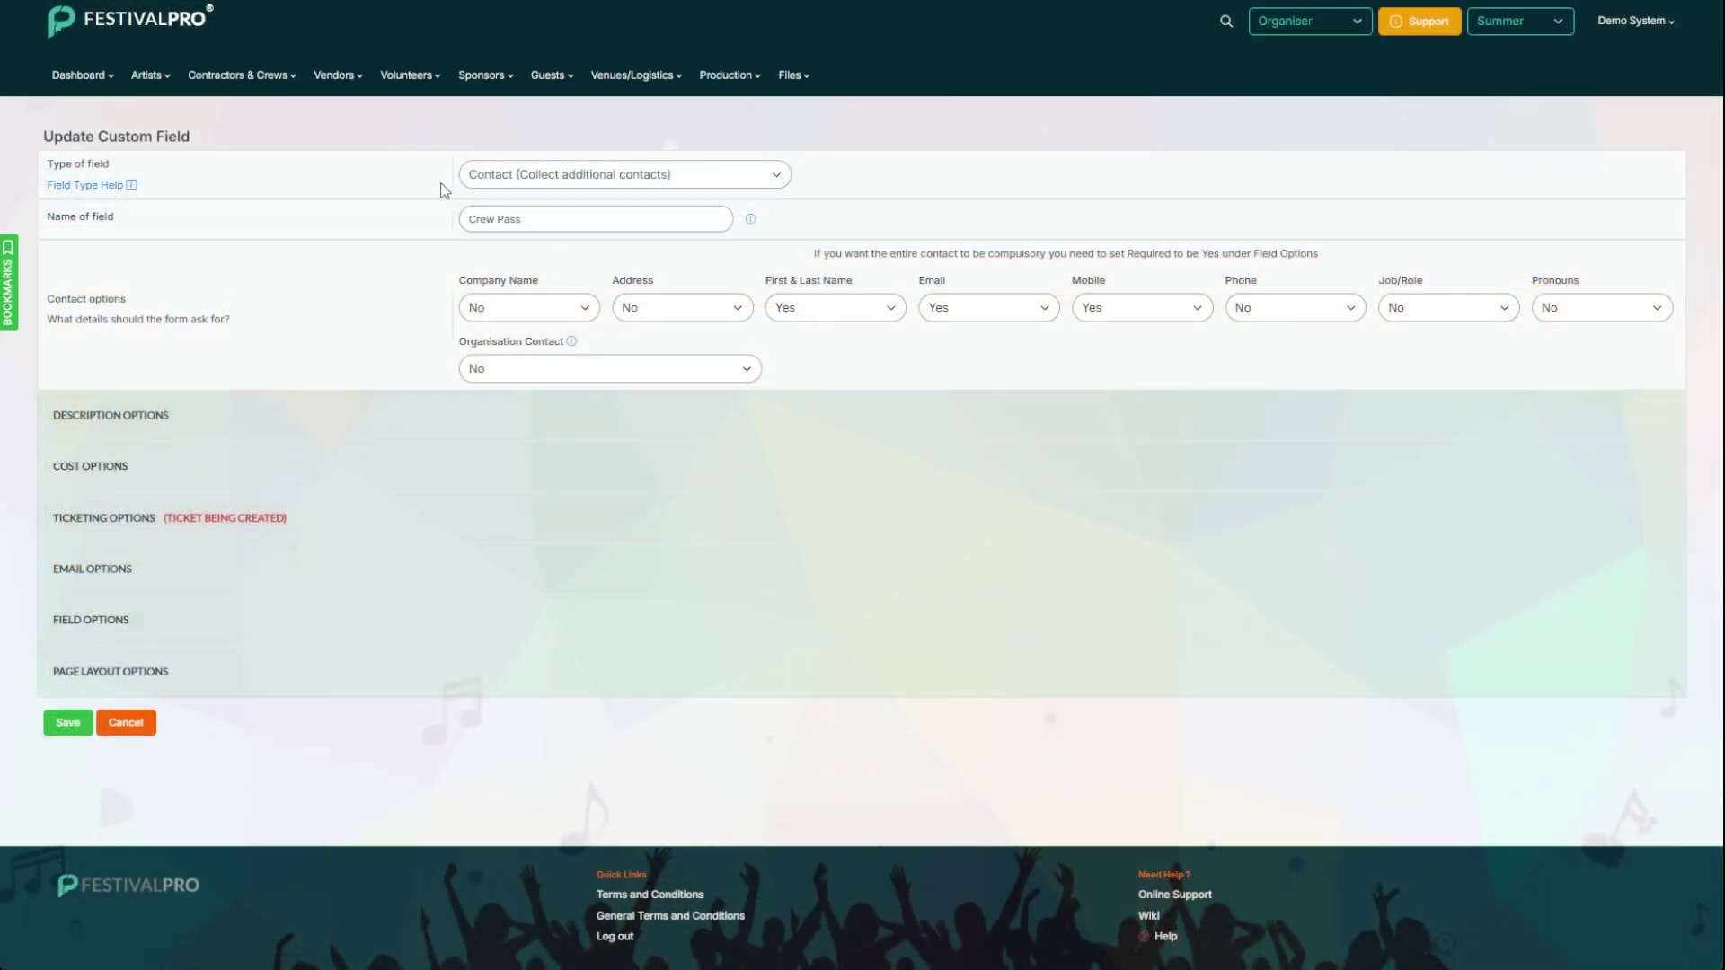
{"action": "left_click", "coordinate": [114, 619]}
{"action": "scroll", "coordinate": [319, 561], "scroll_direction": "down", "scroll_amount": 2}
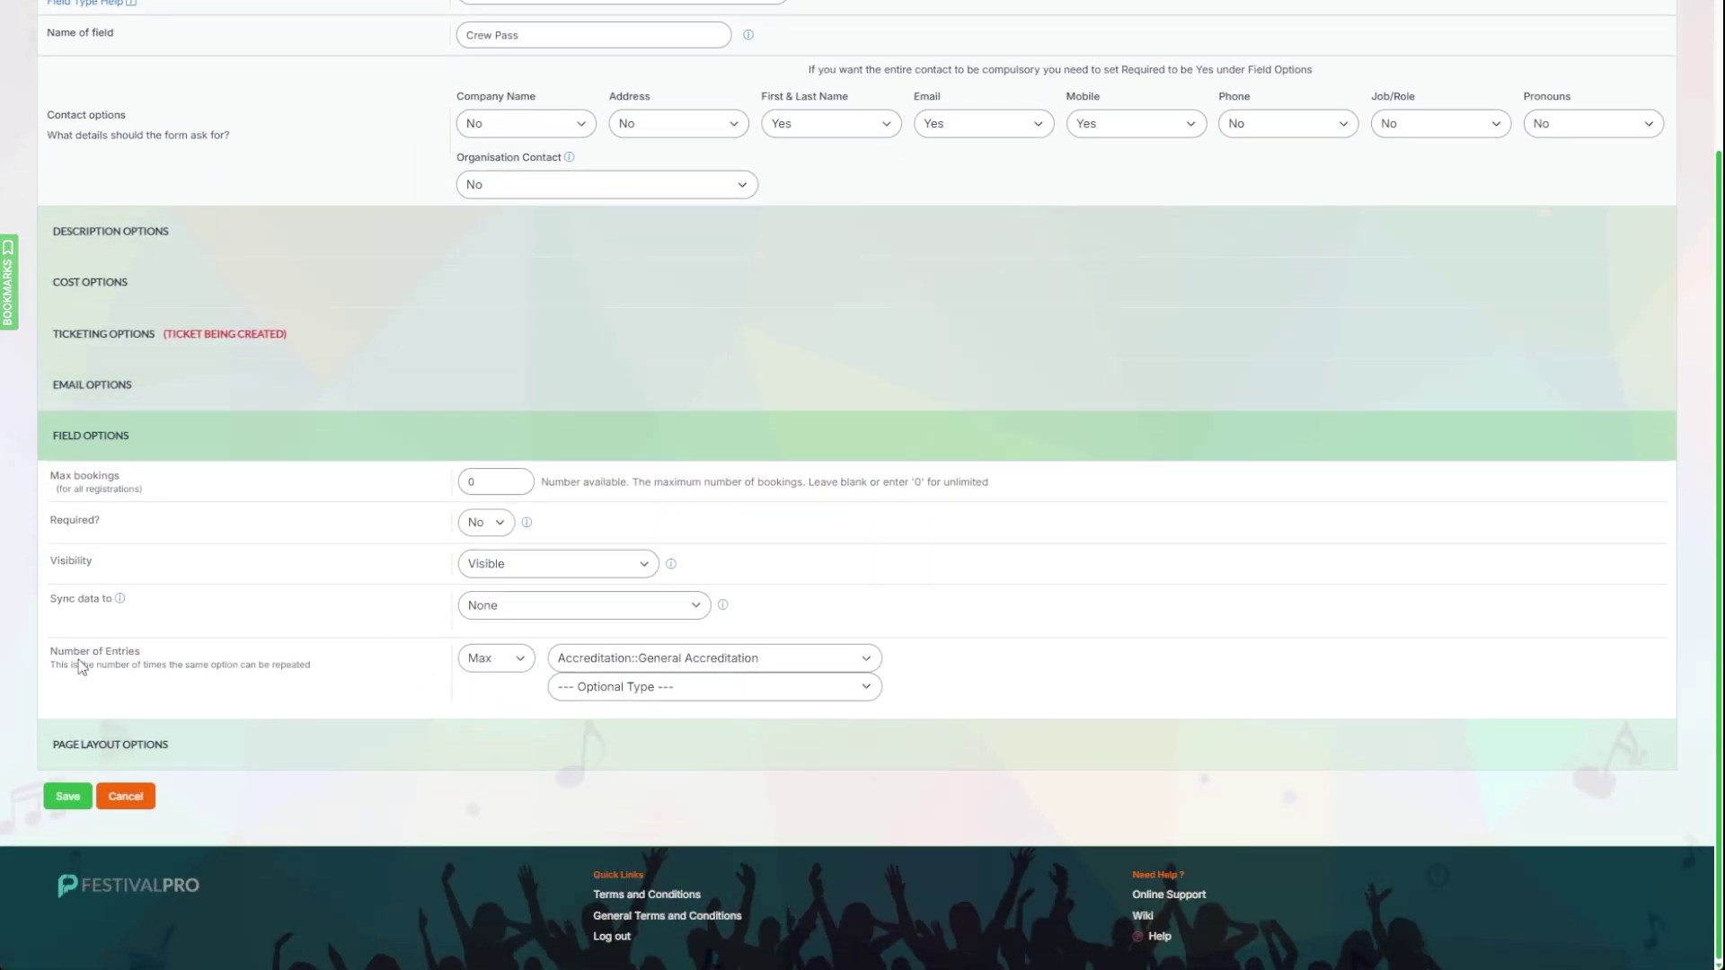
{"action": "left_click_drag", "start_coordinate": [54, 655], "coordinate": [506, 676]}
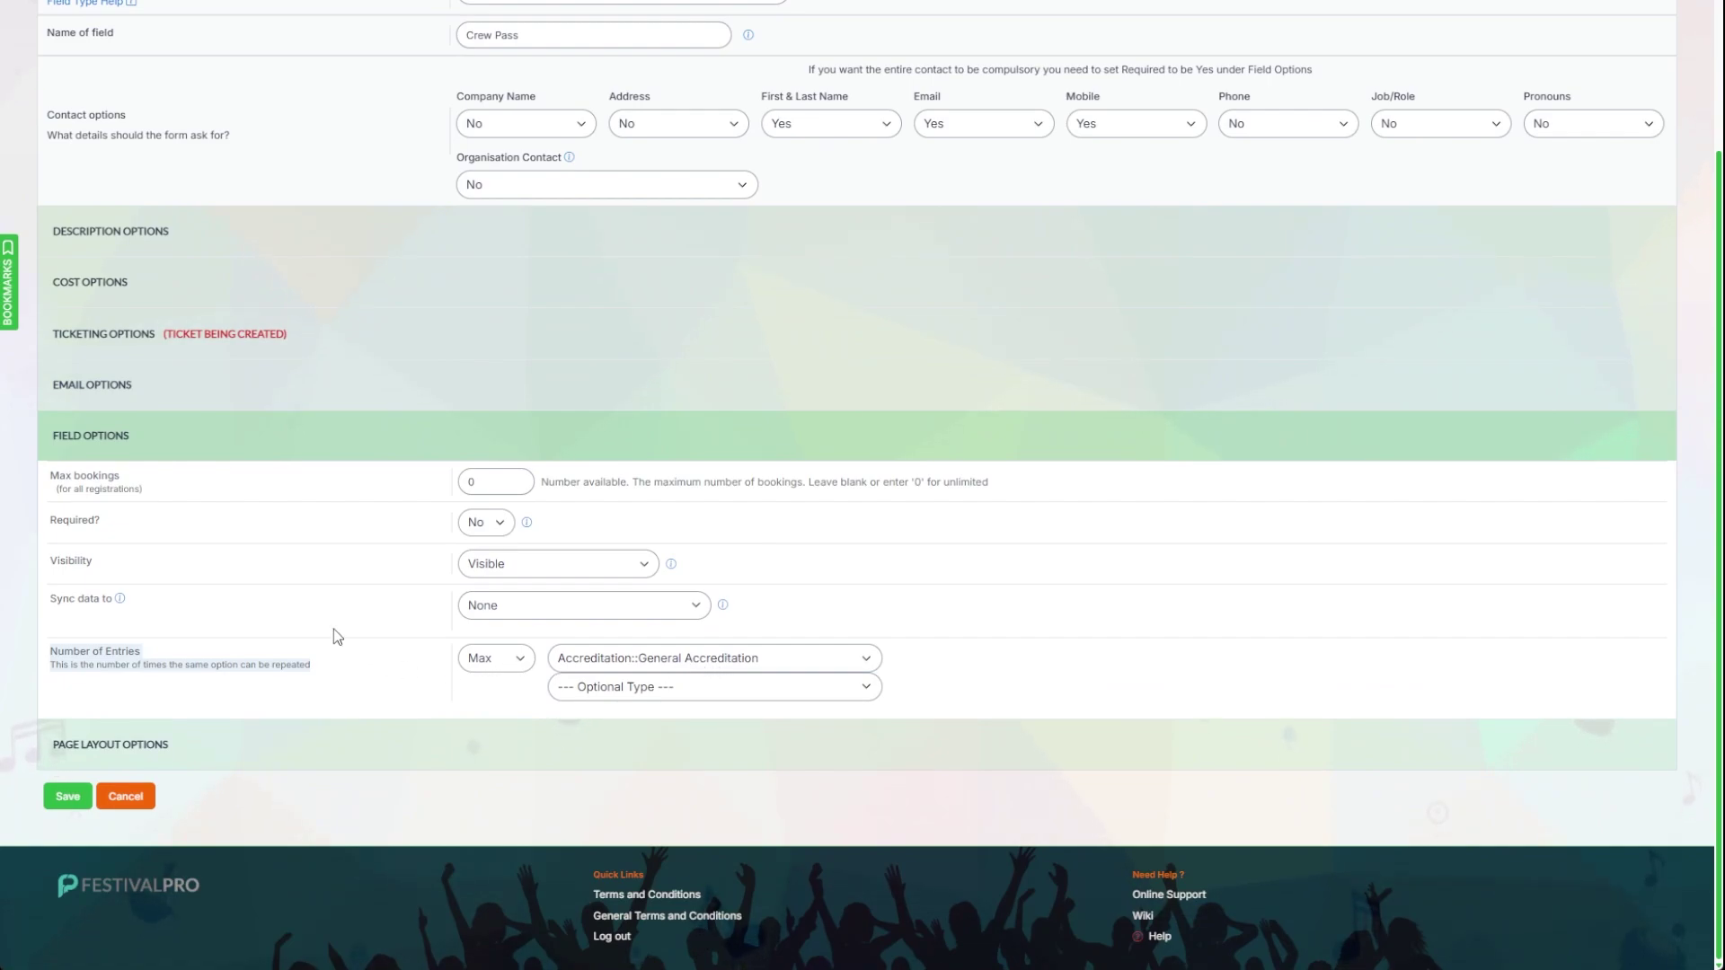
{"action": "left_click", "coordinate": [131, 393]}
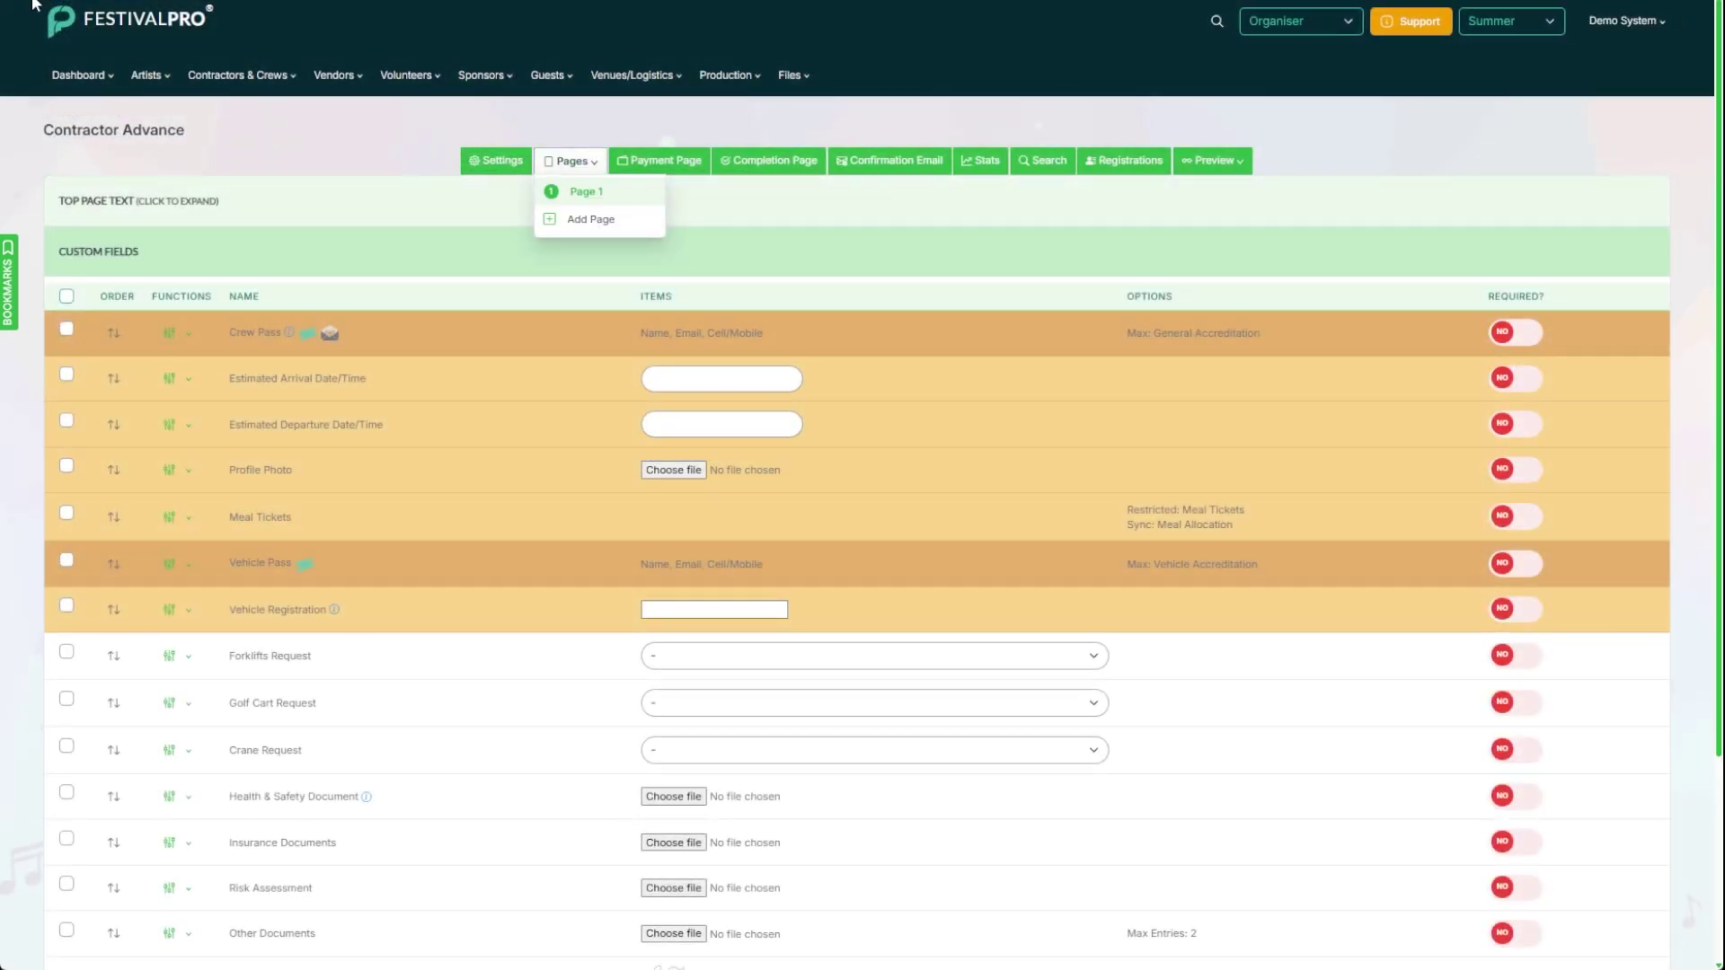
{"action": "scroll", "coordinate": [331, 425], "scroll_direction": "down", "scroll_amount": 3}
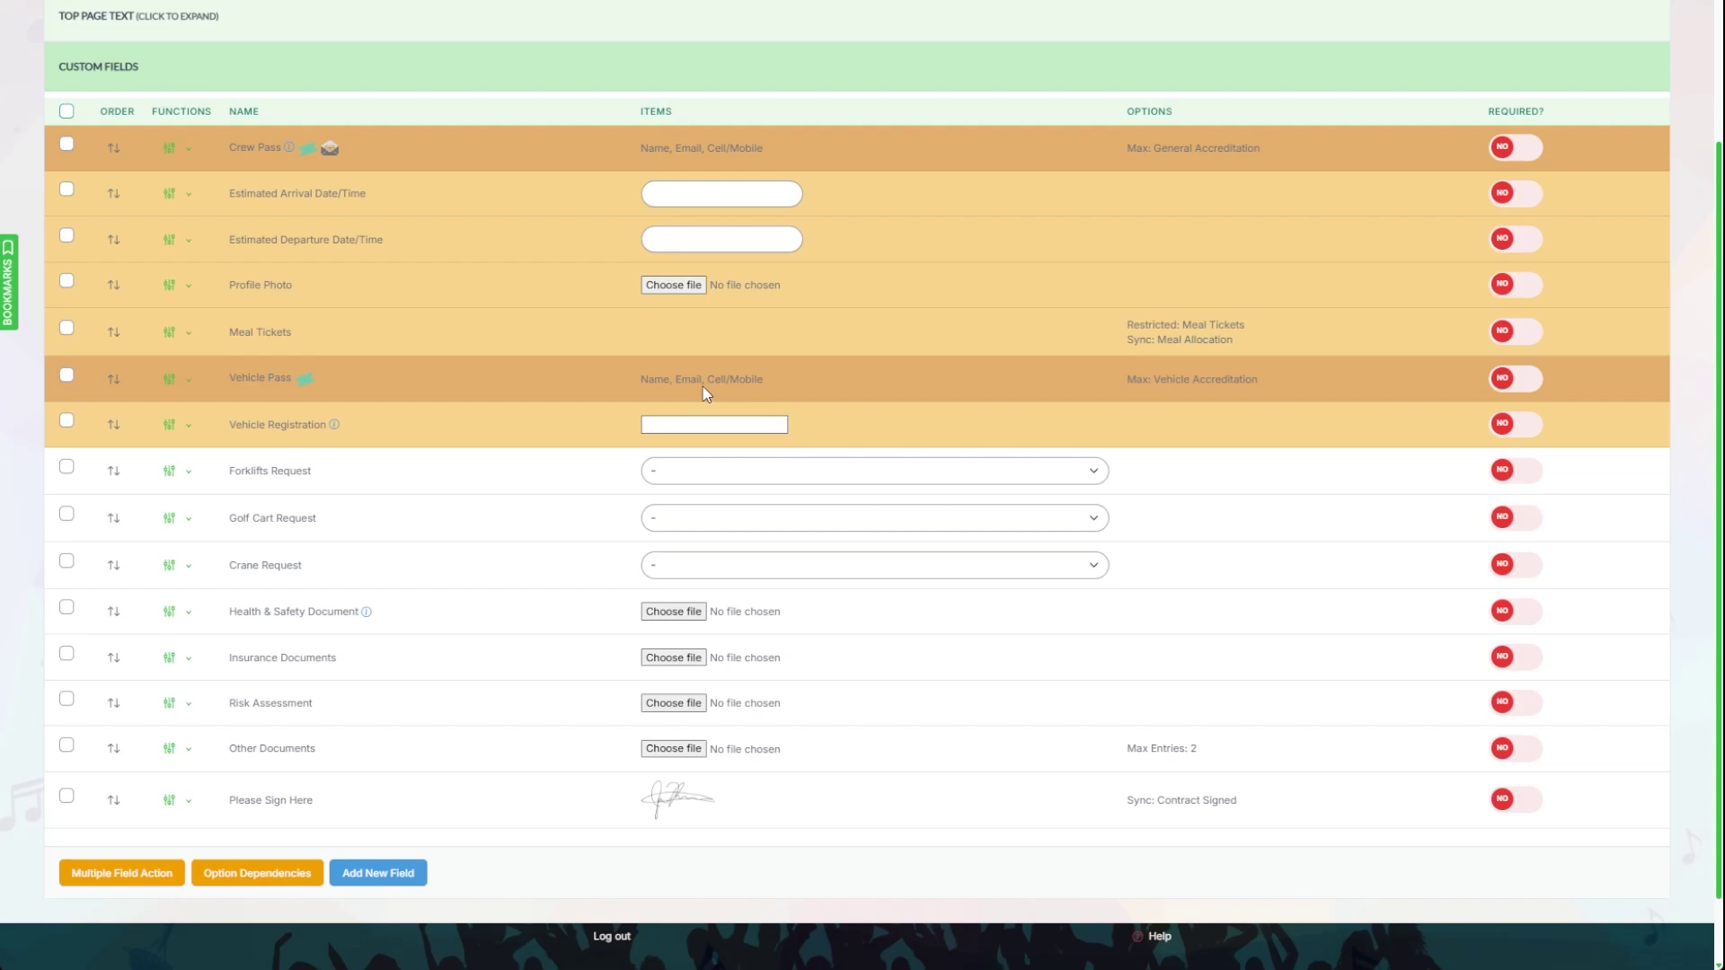
{"action": "left_click_drag", "start_coordinate": [1236, 389], "coordinate": [1139, 389]}
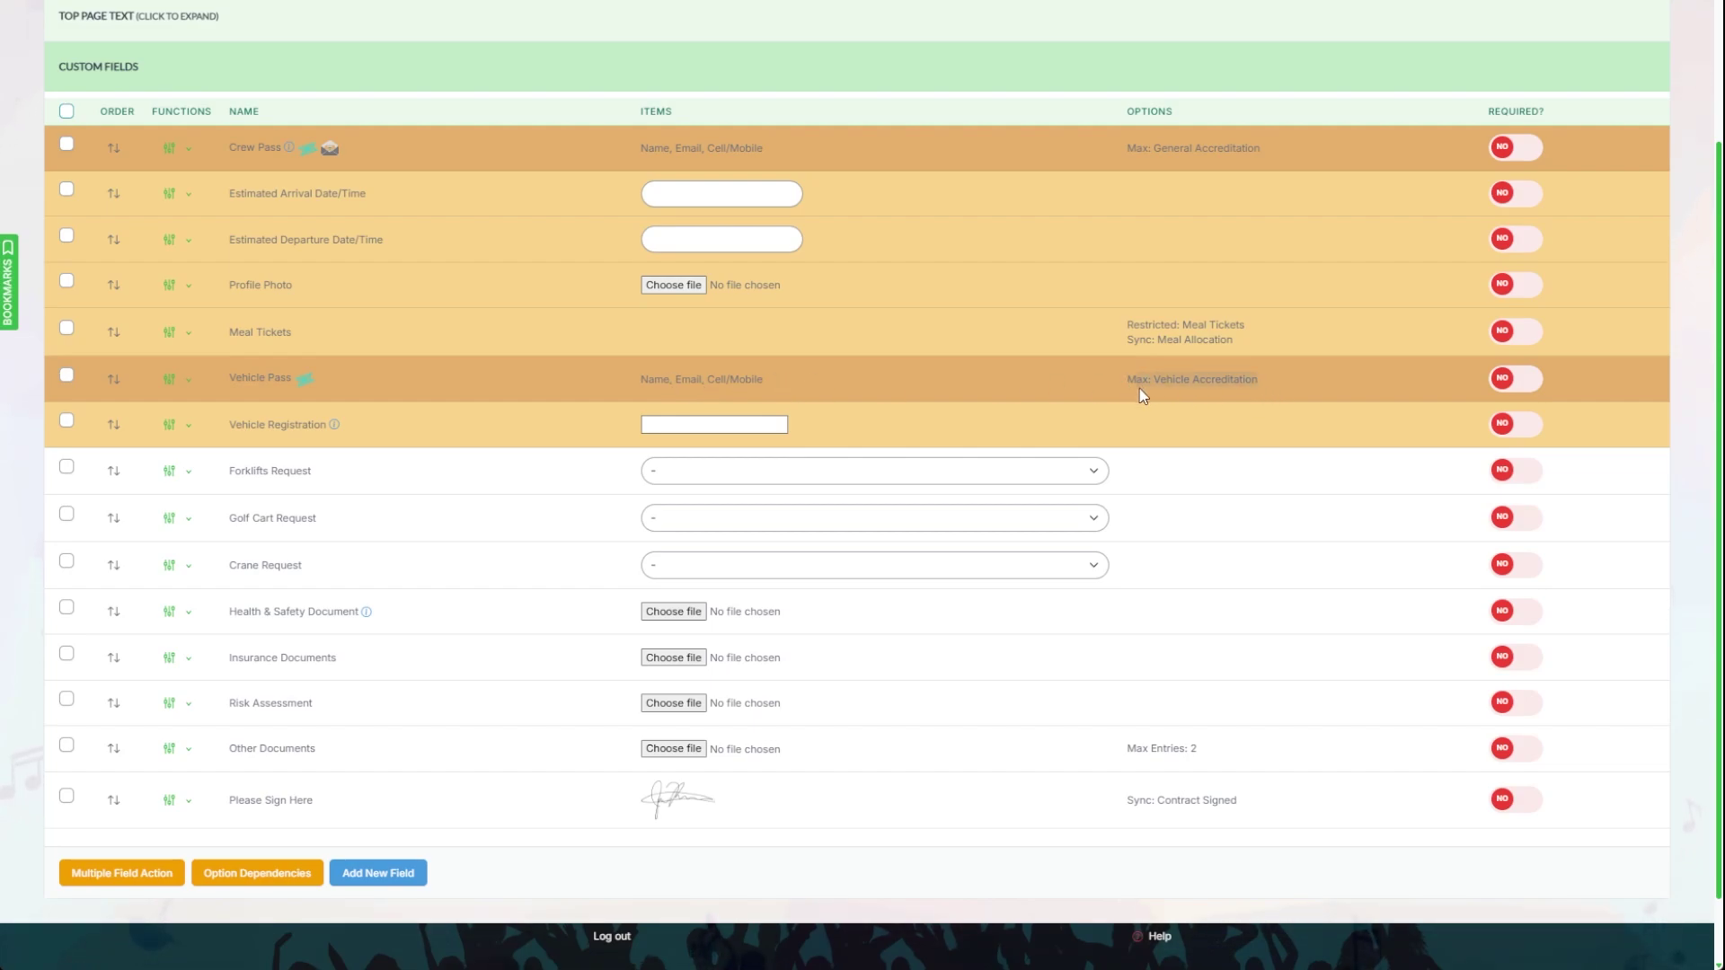
{"action": "scroll", "coordinate": [1117, 384], "scroll_direction": "down", "scroll_amount": 1}
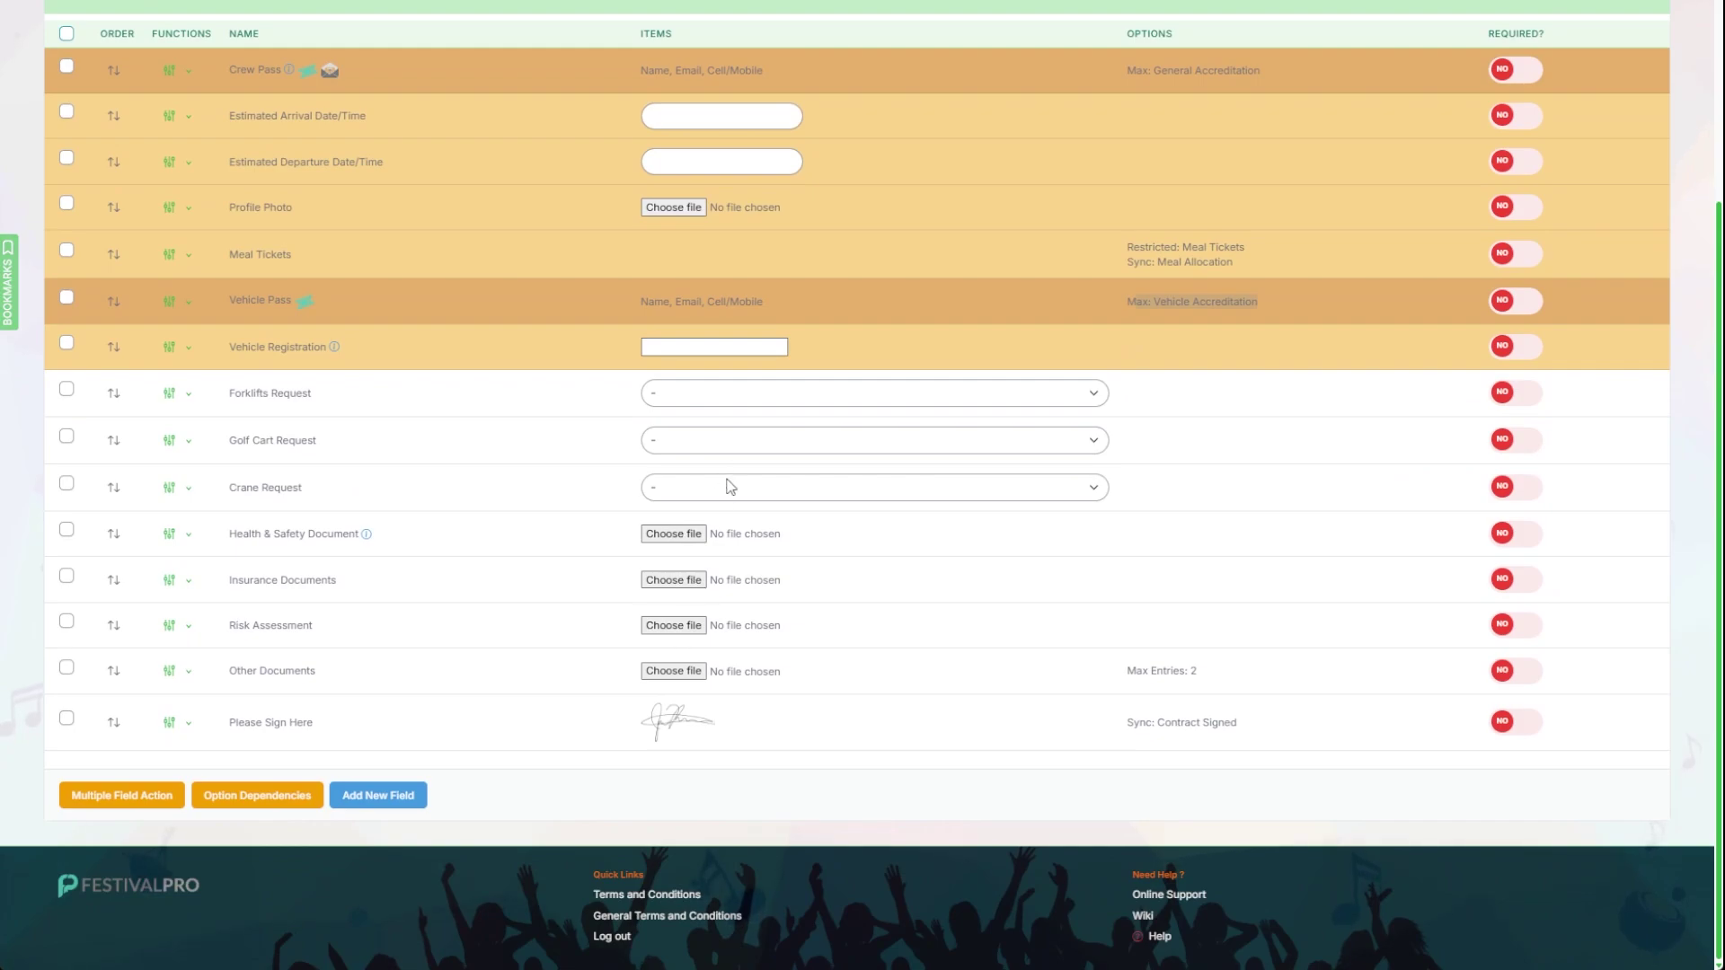
{"action": "left_click", "coordinate": [416, 392]}
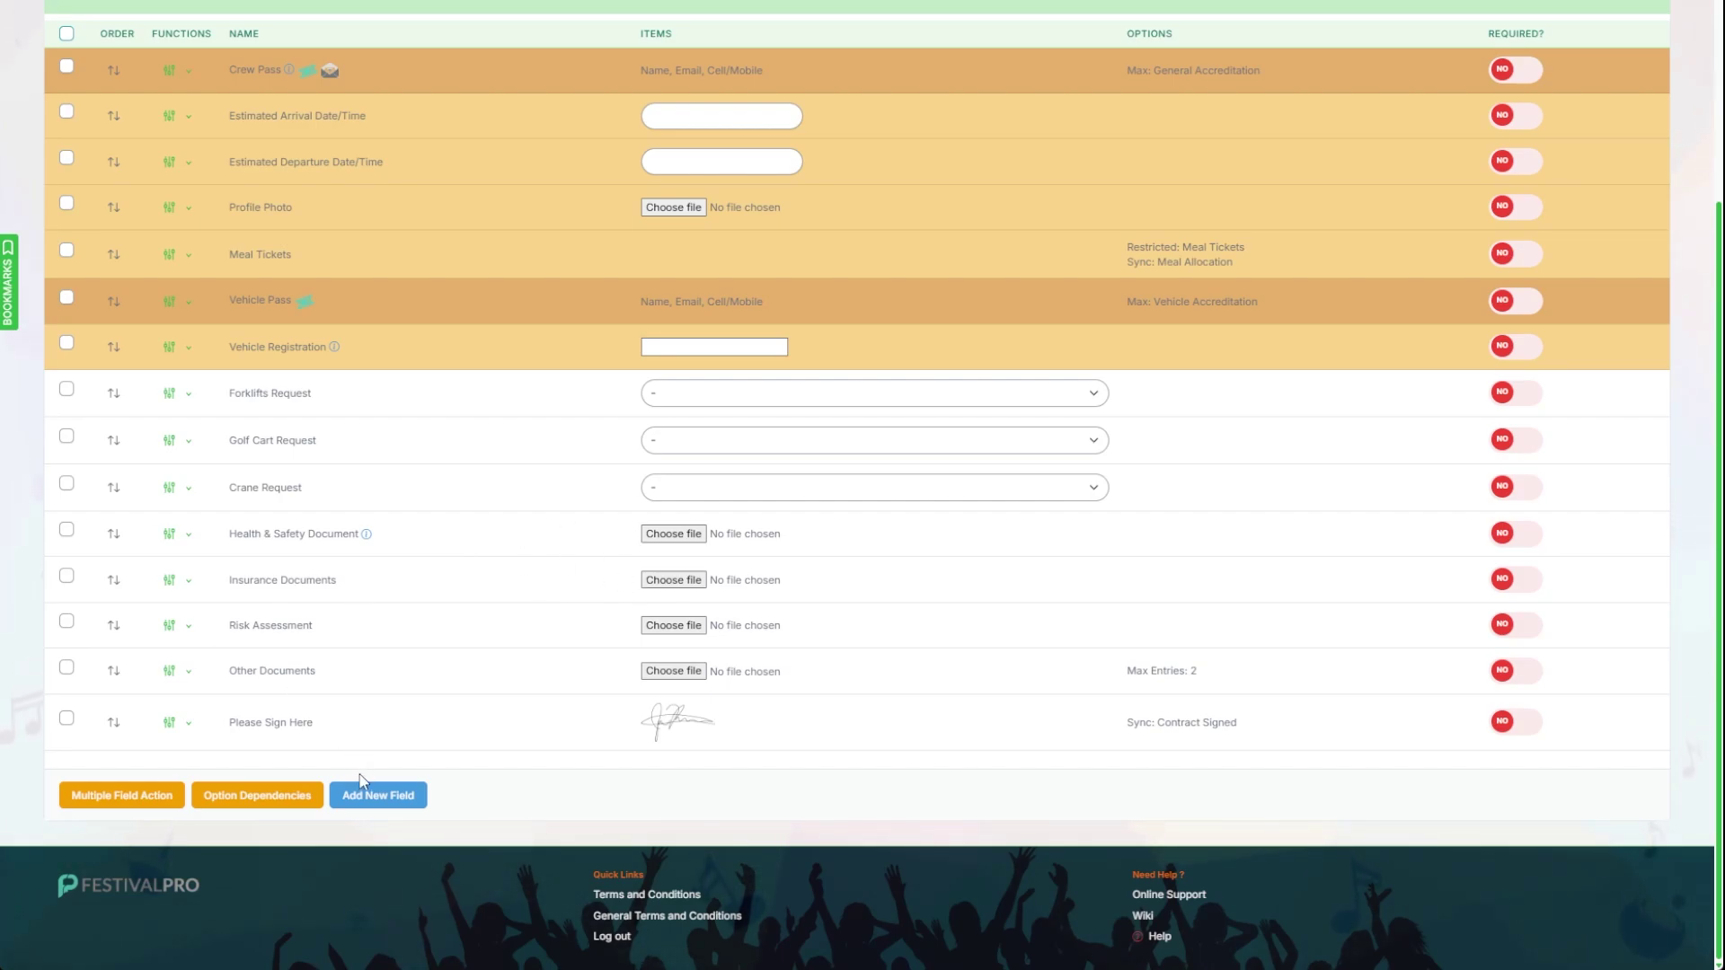
{"action": "left_click", "coordinate": [378, 798]}
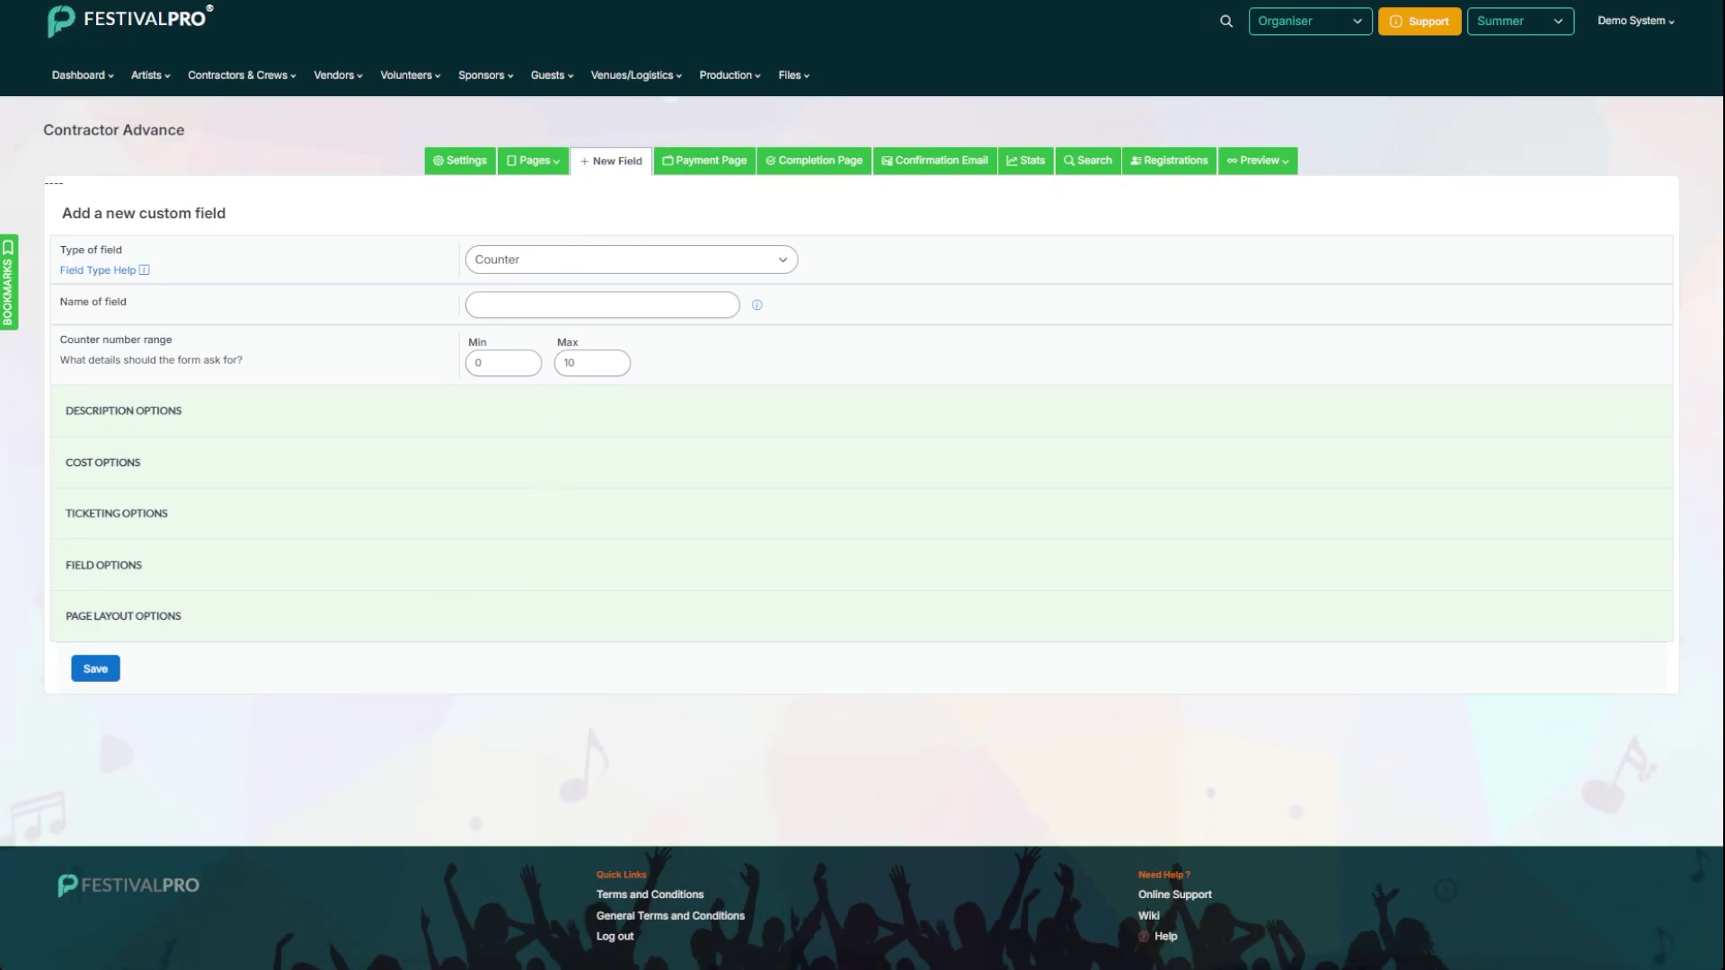
{"action": "key", "text": "alt+Left"}
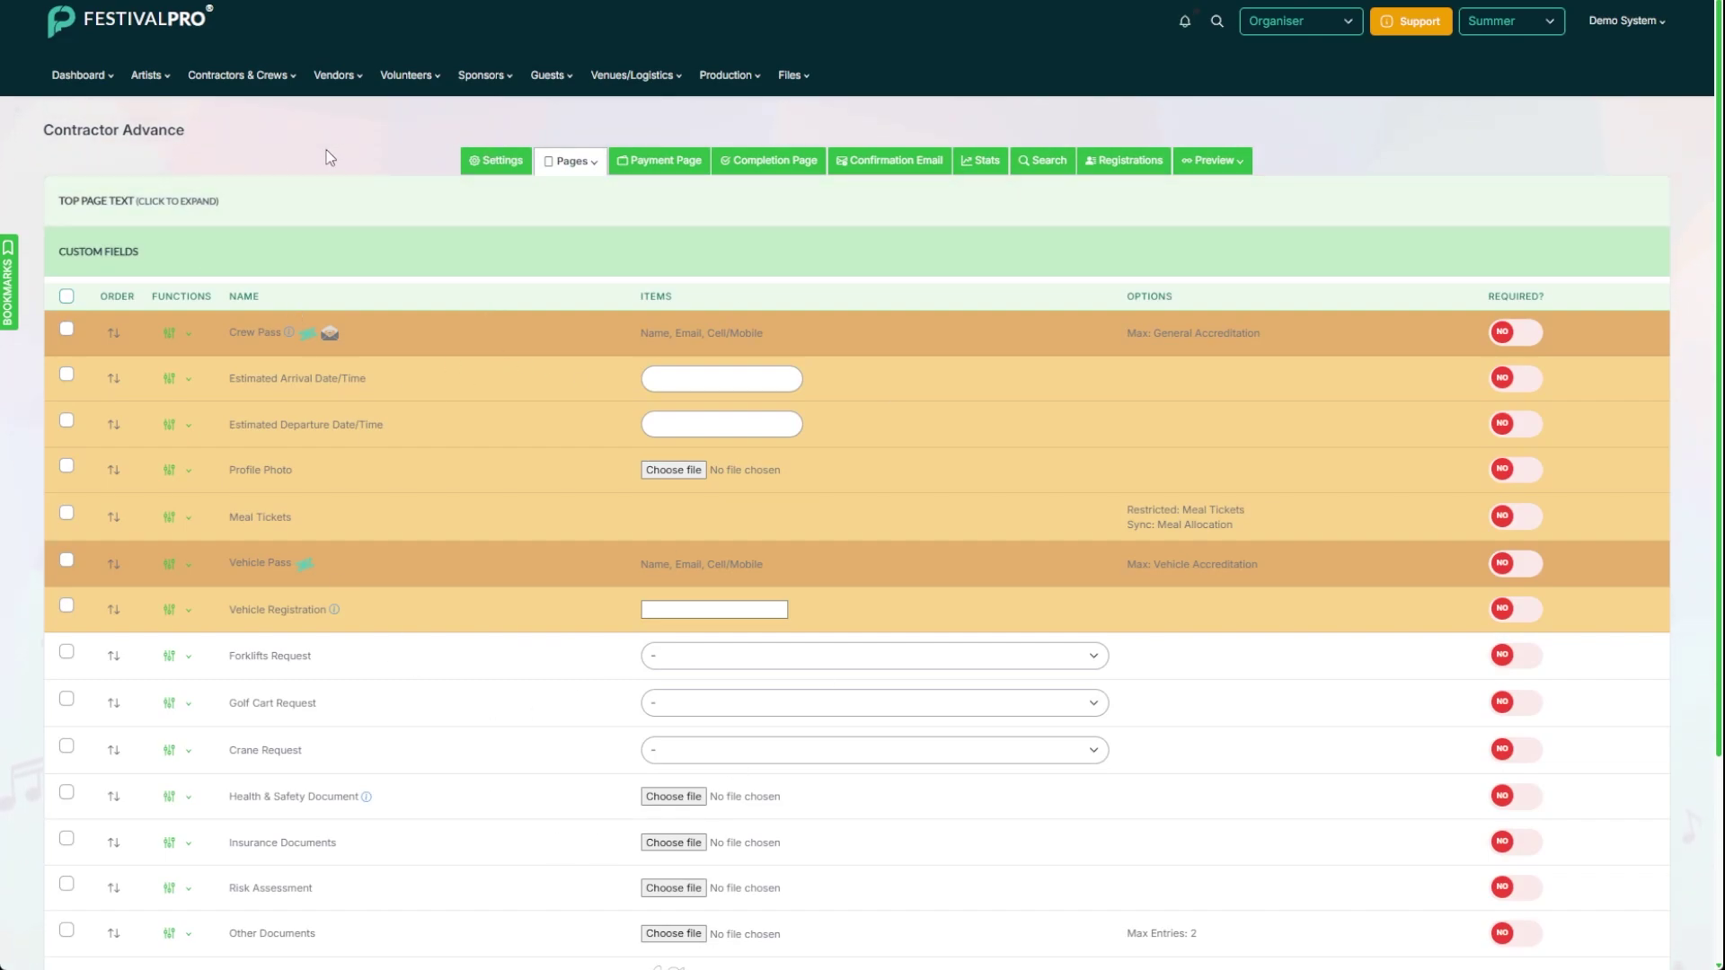
Step: Set 'Who can complete this form?' to Auto Login (Single form per Organisation), save, and view contractor registrations
{"action": "left_click", "coordinate": [510, 163]}
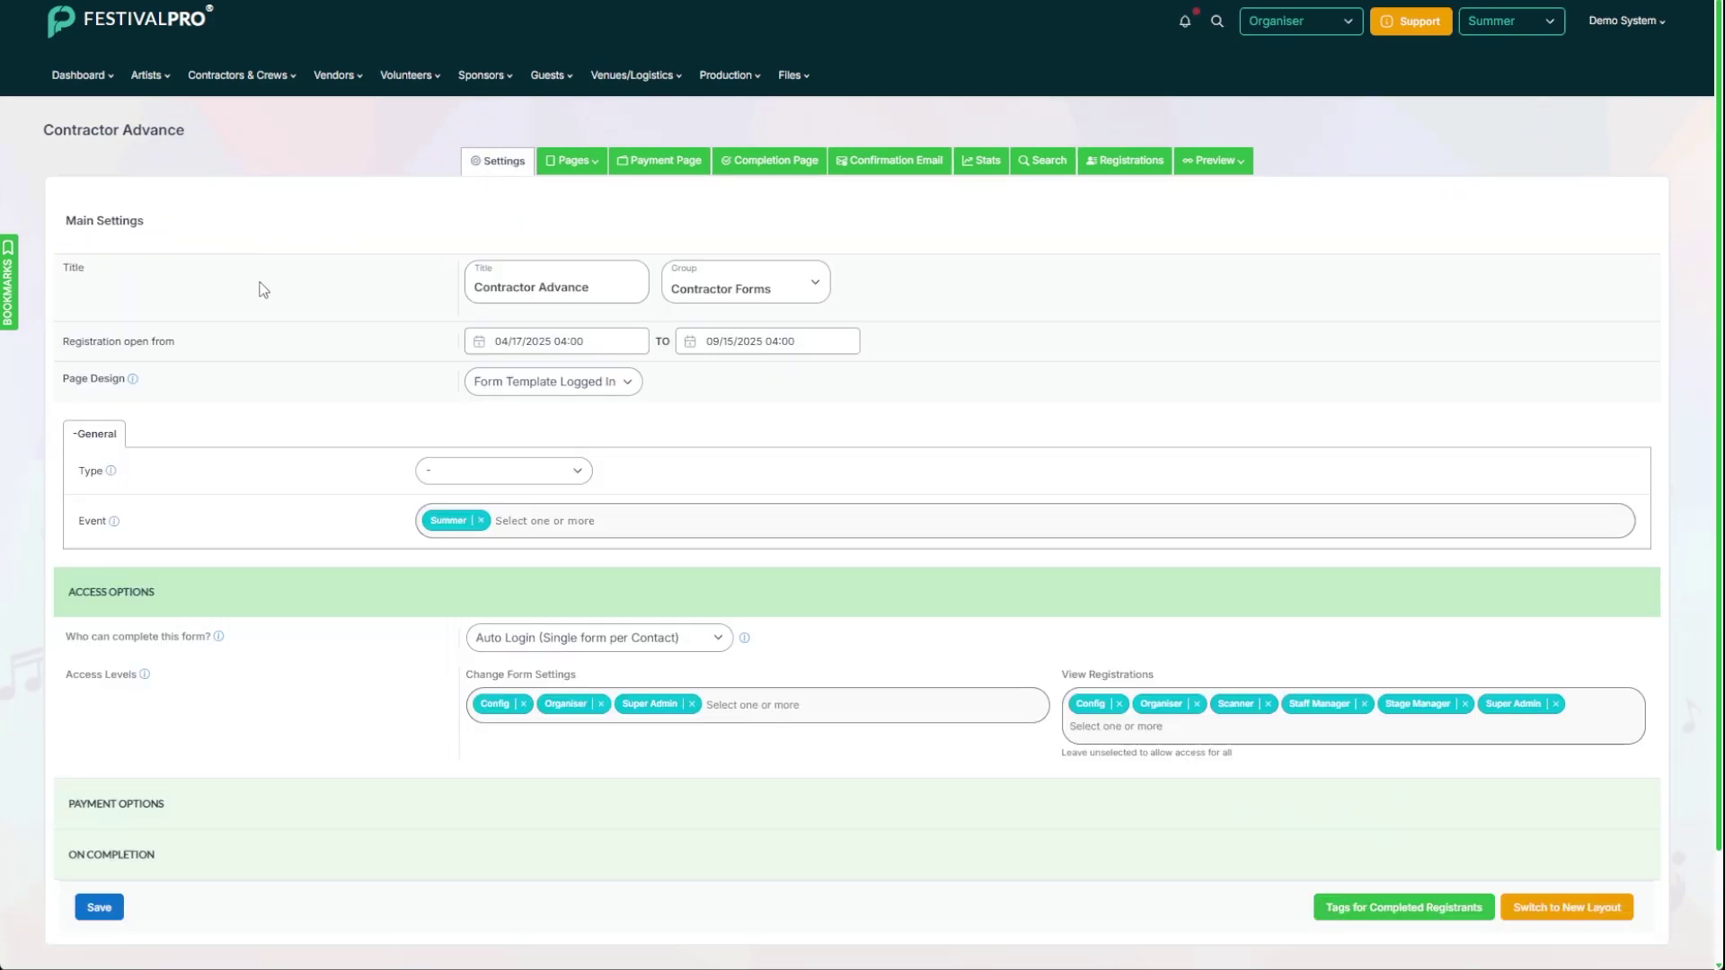
{"action": "scroll", "coordinate": [366, 289], "scroll_direction": "down", "scroll_amount": 2}
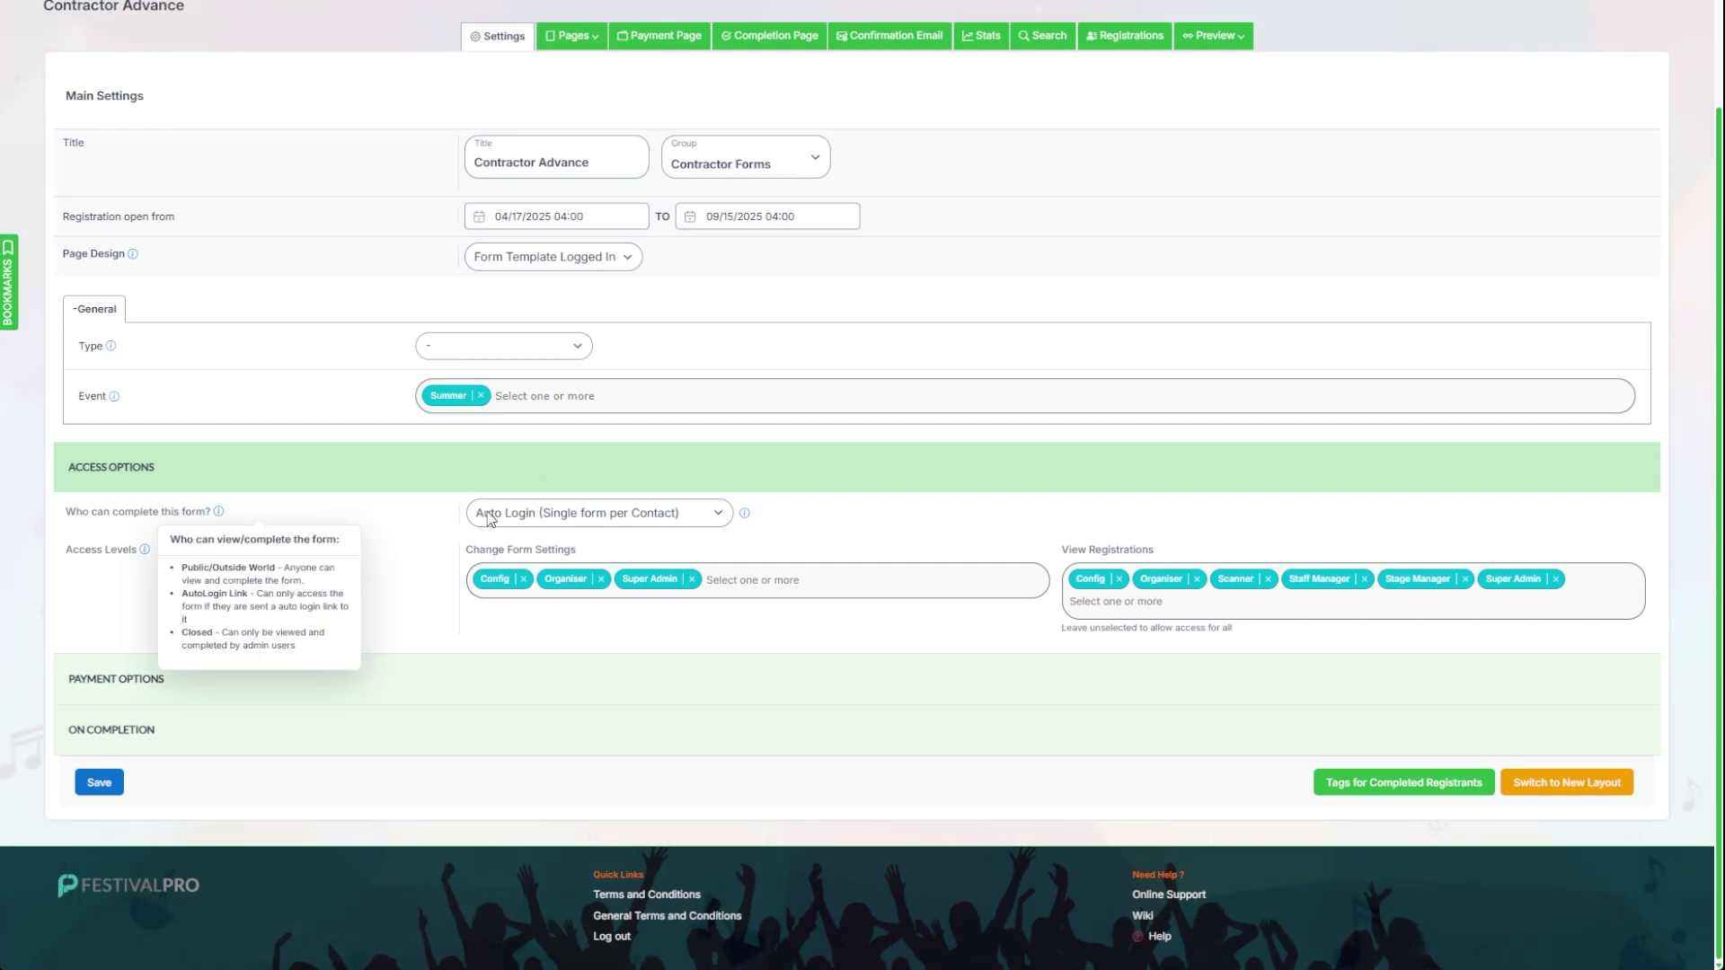
{"action": "left_click", "coordinate": [713, 565]}
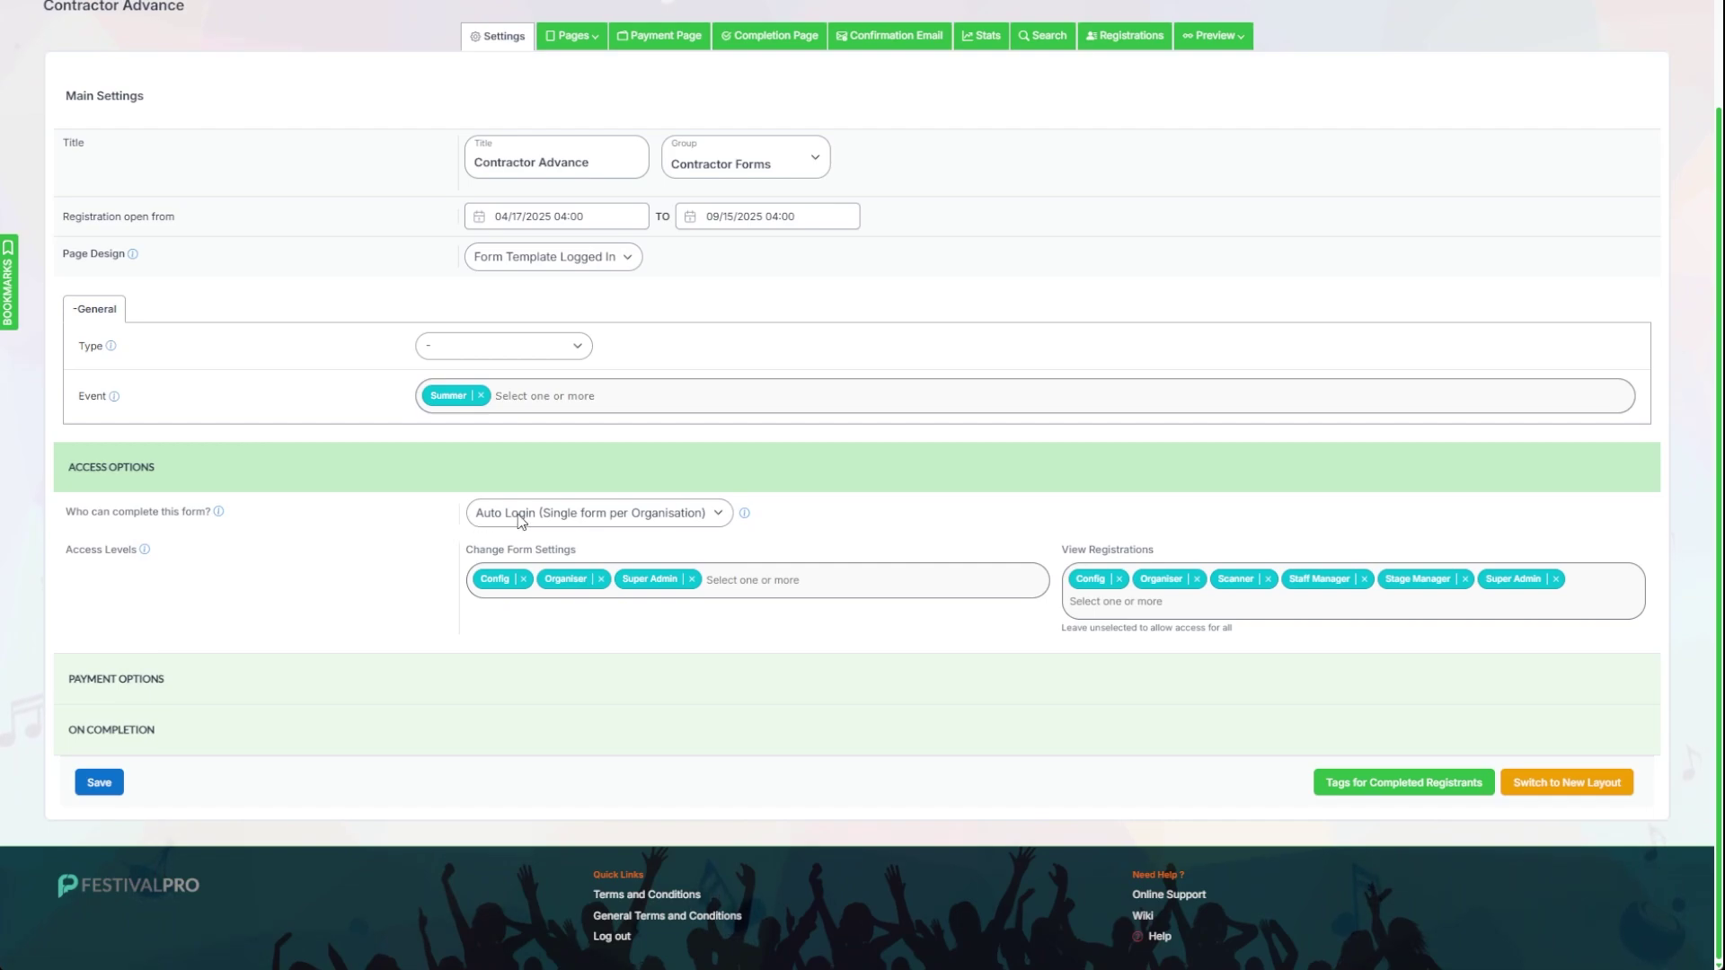
{"action": "left_click", "coordinate": [101, 783]}
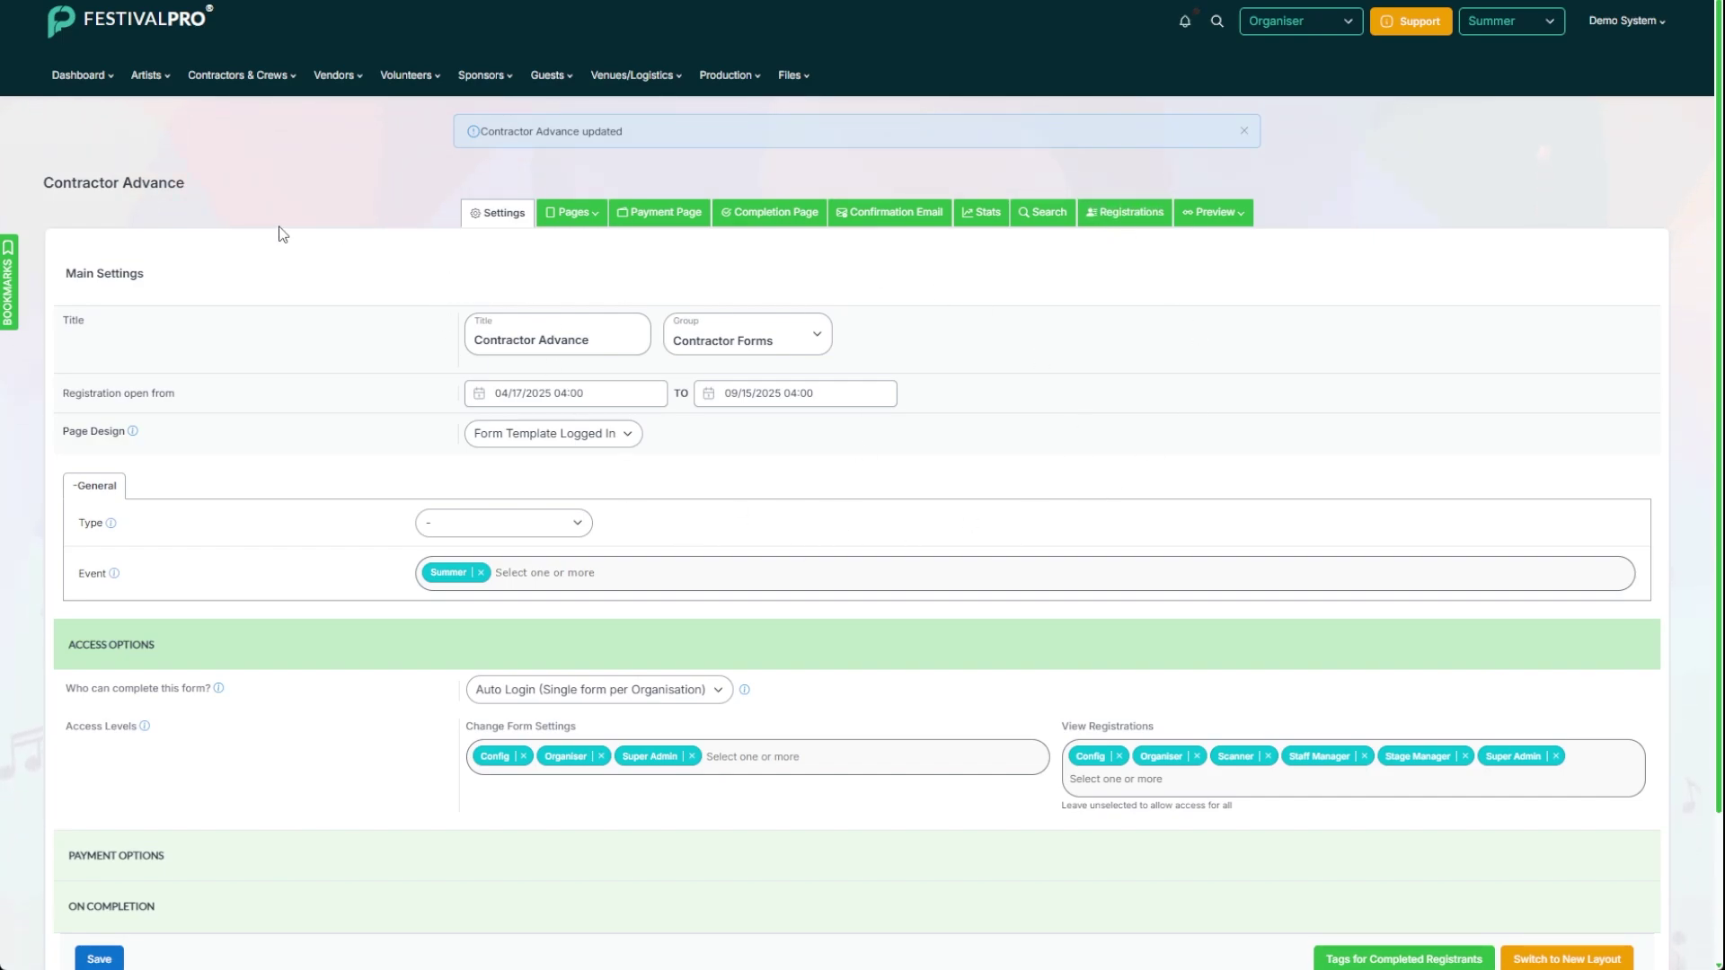
{"action": "left_click", "coordinate": [216, 75]}
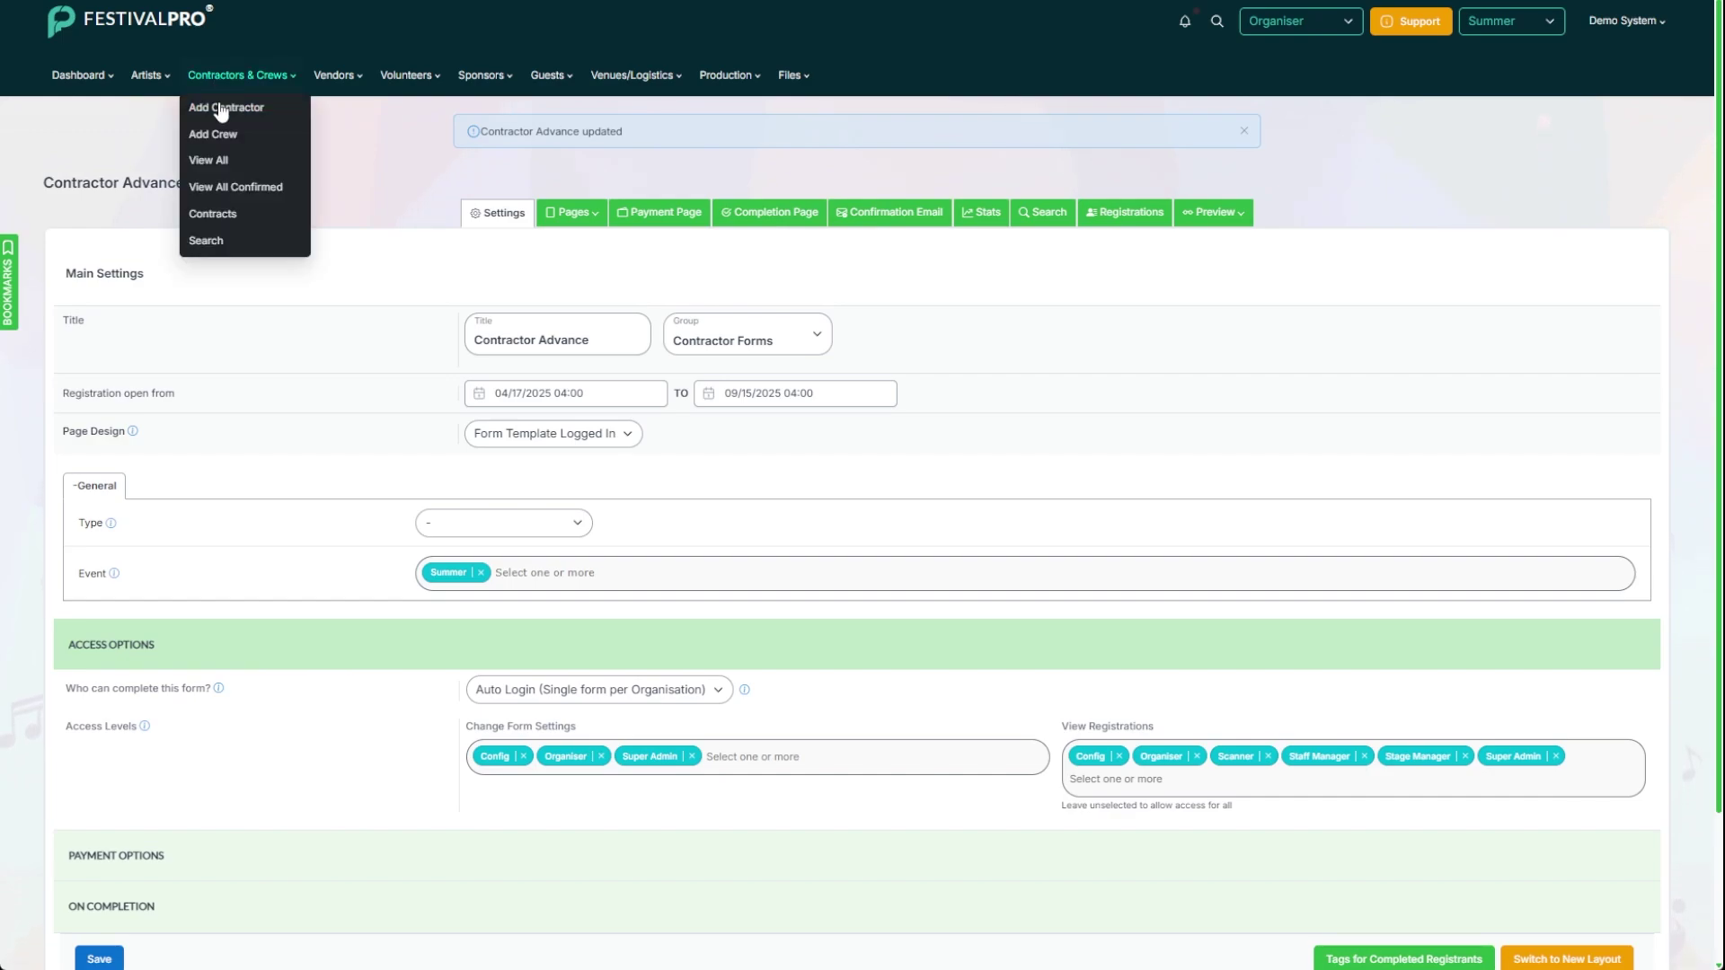
{"action": "left_click", "coordinate": [229, 191]}
Step: Start an email to The Audio Company's contact filled from the Contractor Advance template
{"action": "left_click", "coordinate": [241, 76]}
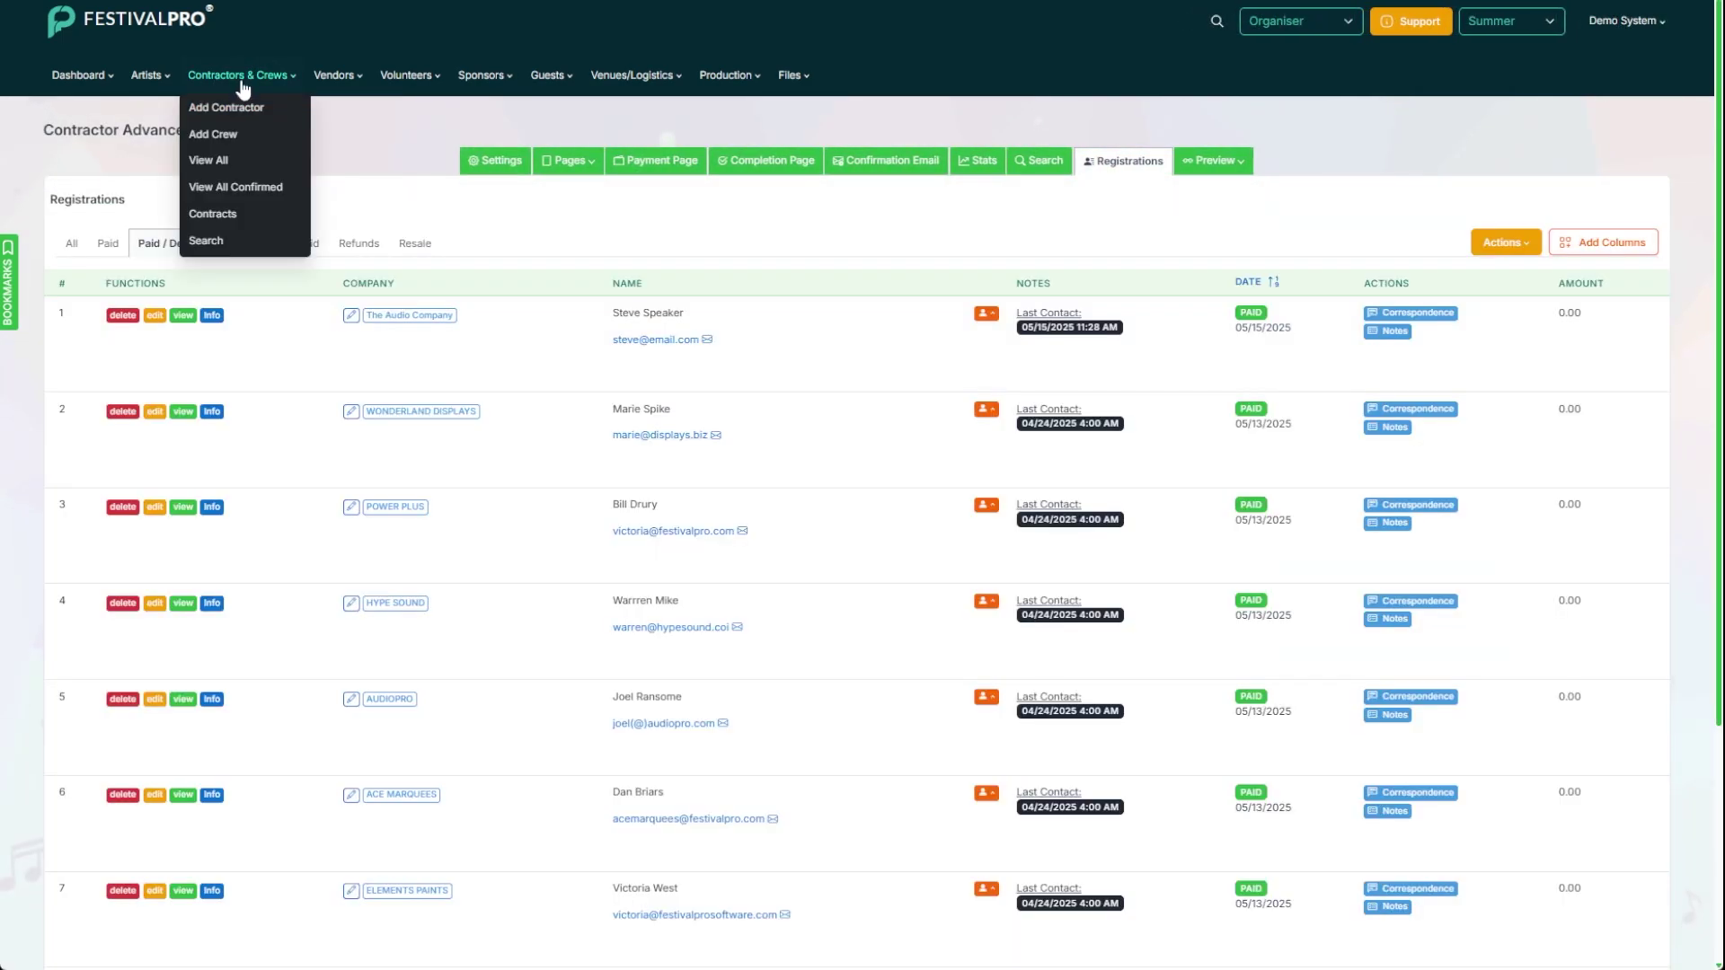
{"action": "left_click", "coordinate": [214, 242]}
{"action": "scroll", "coordinate": [216, 297], "scroll_direction": "down", "scroll_amount": 5}
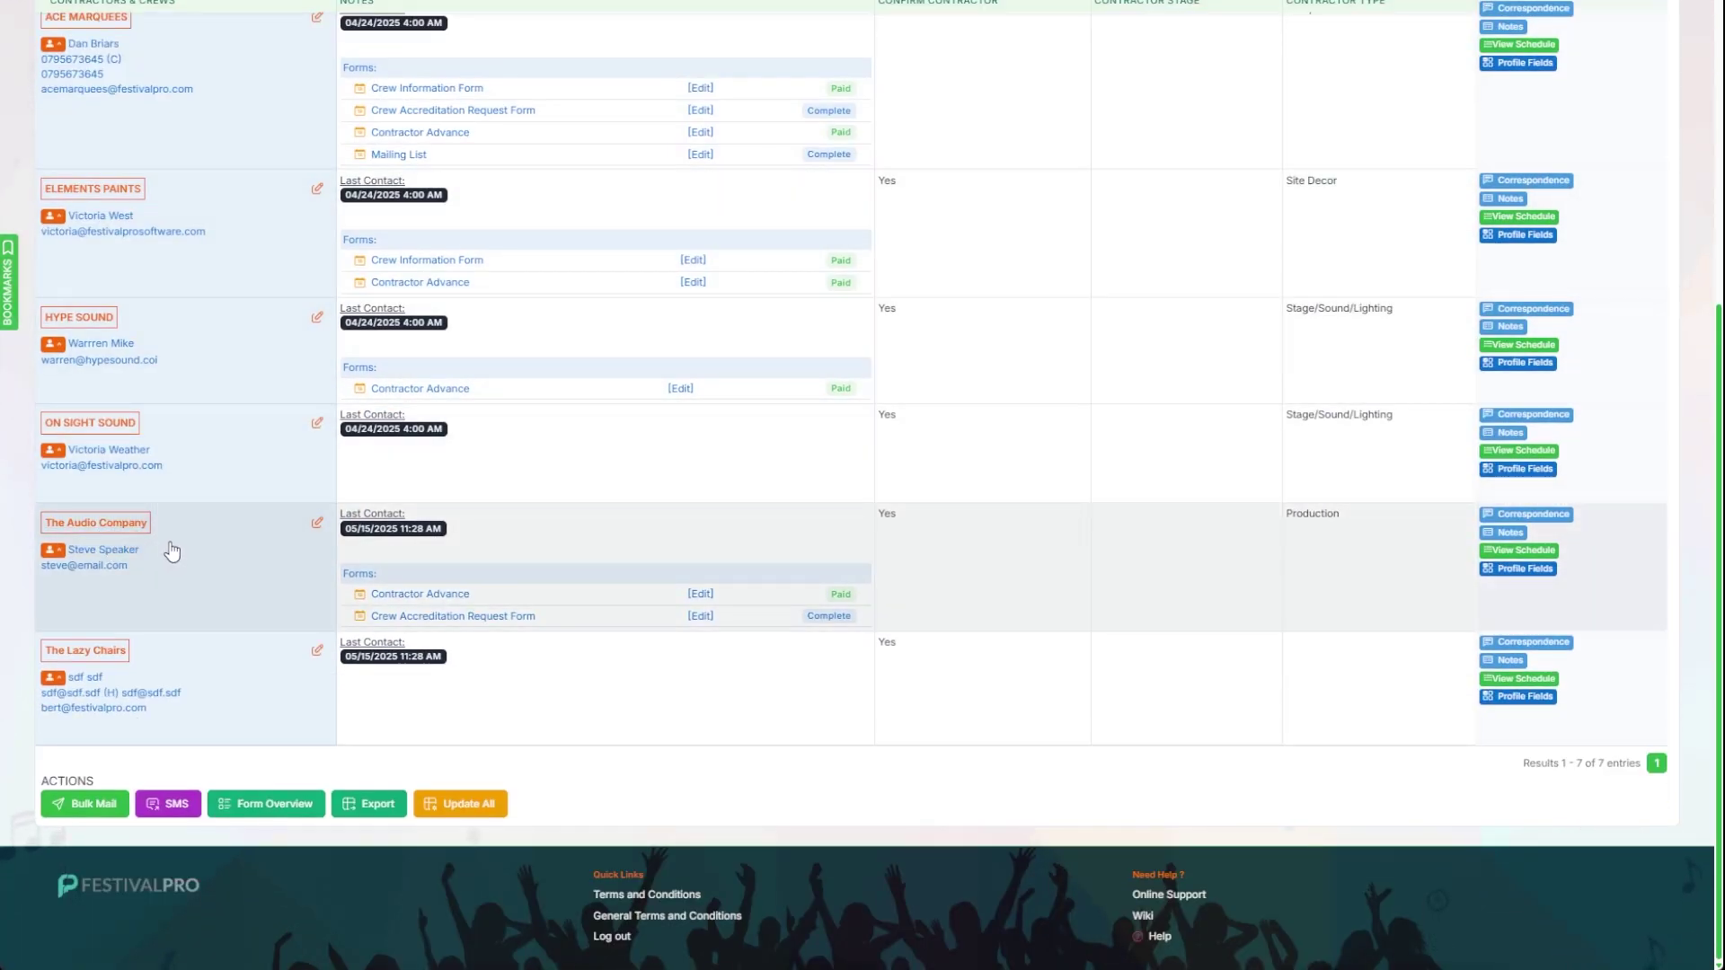
{"action": "left_click", "coordinate": [96, 568]}
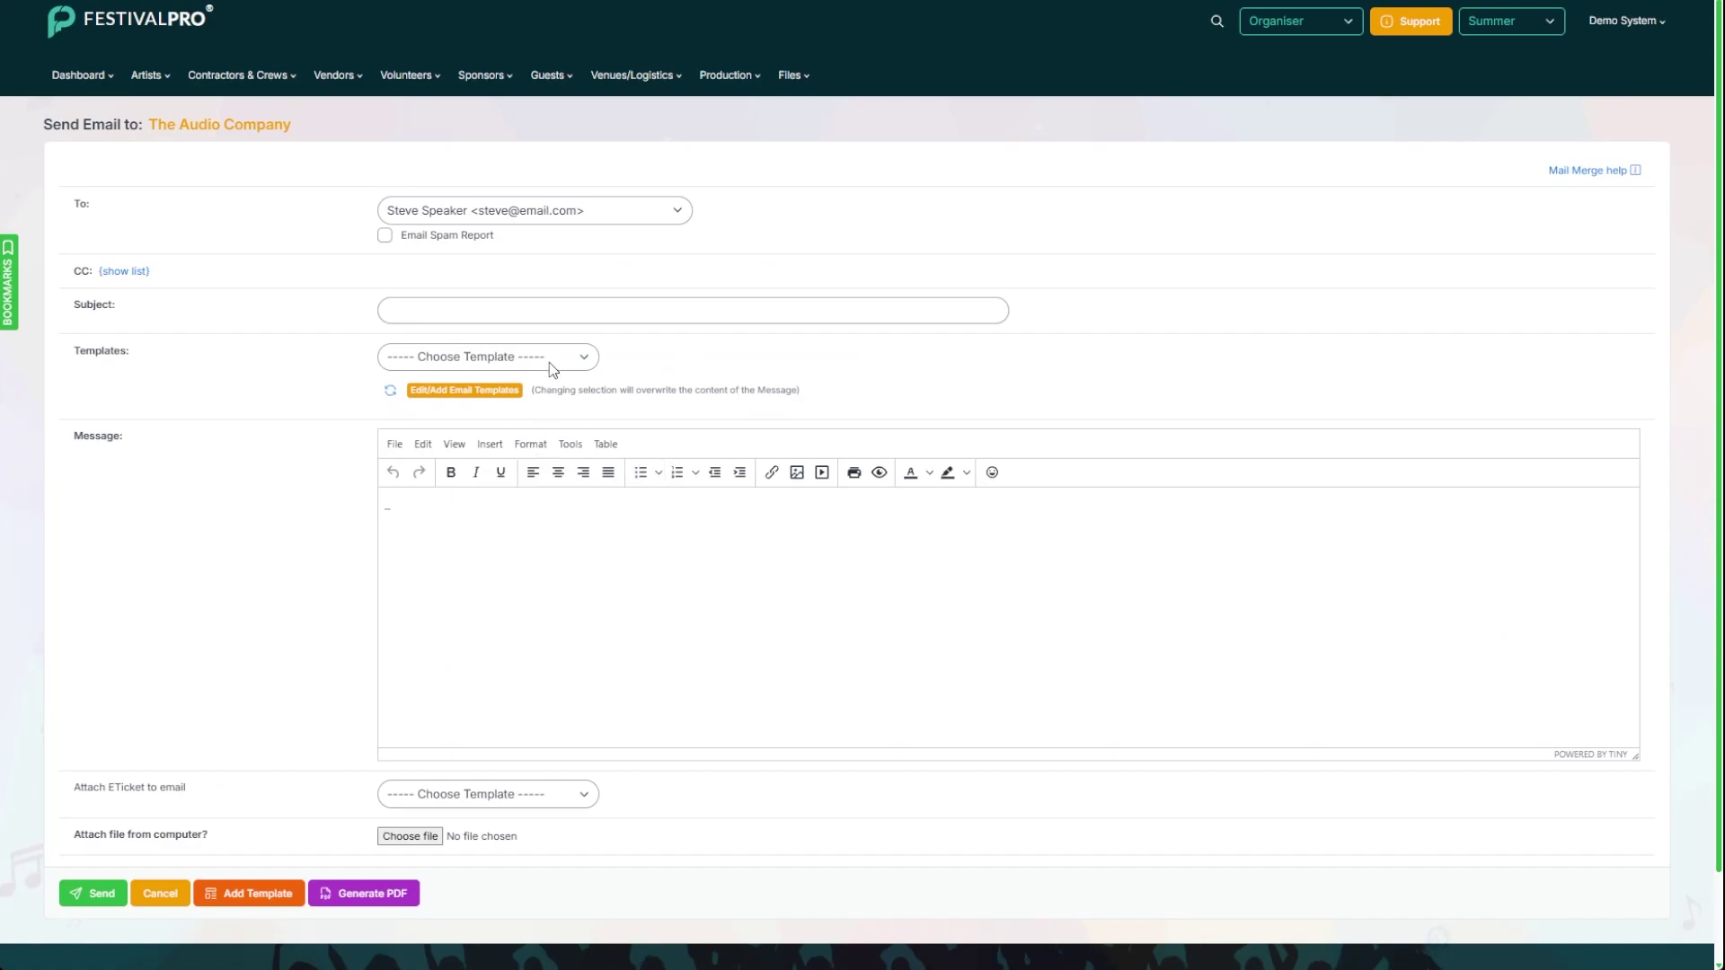
{"action": "left_click", "coordinate": [511, 590]}
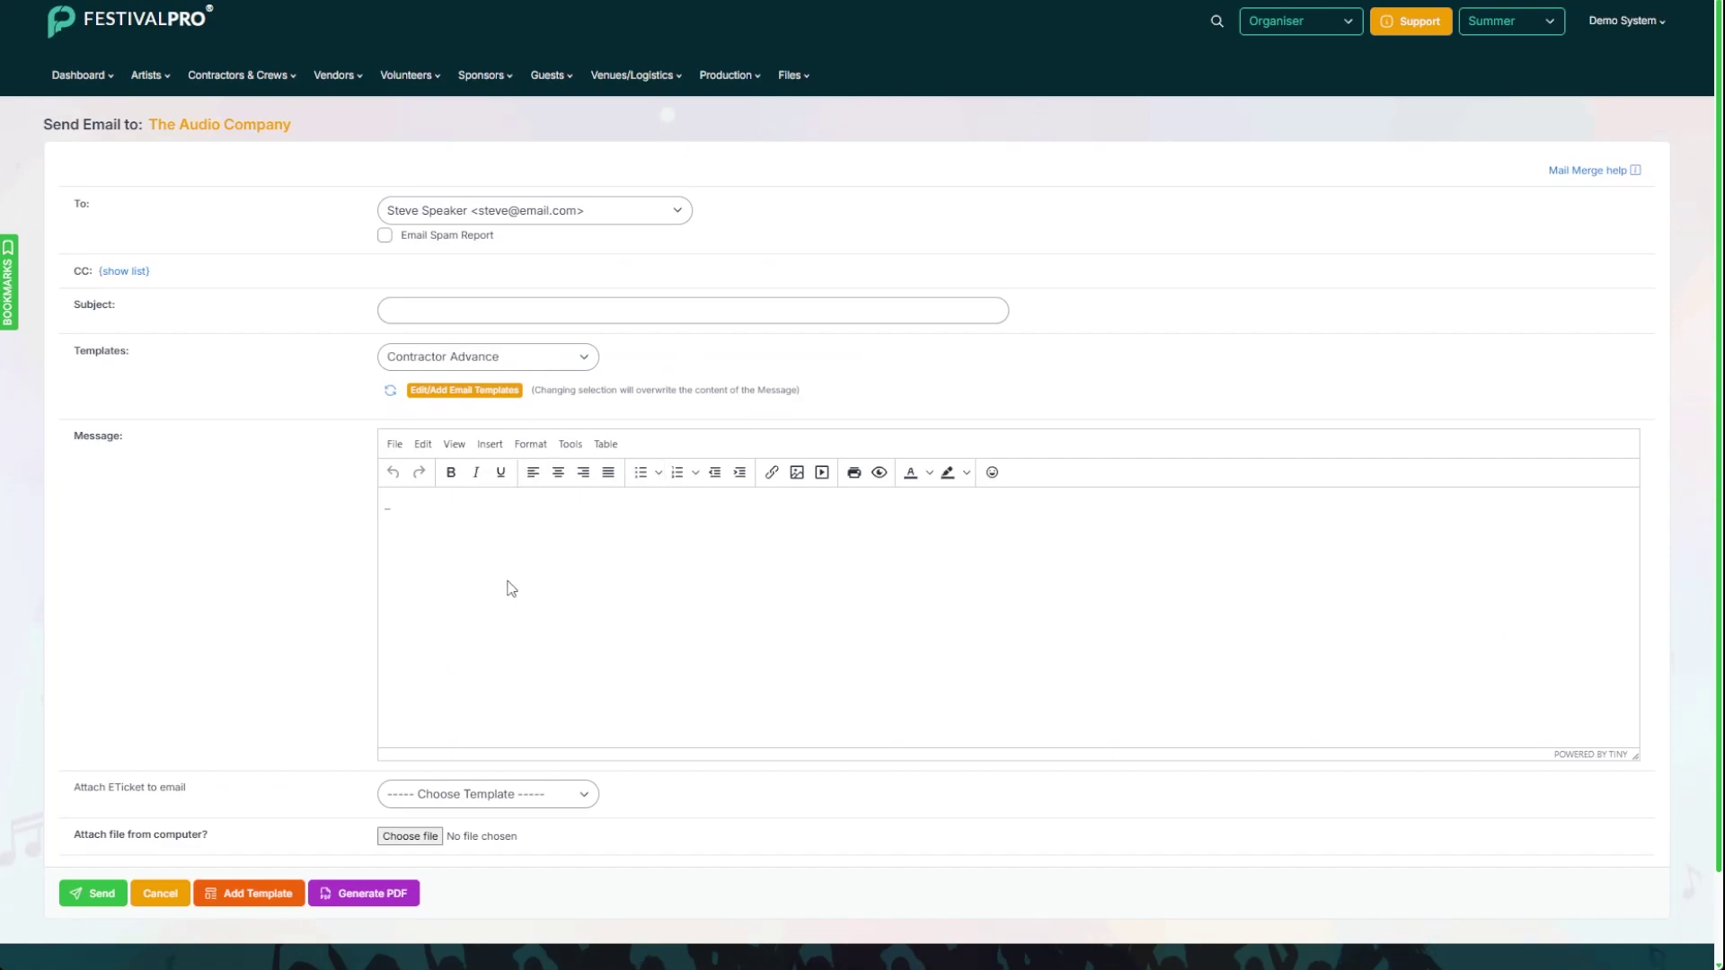
{"action": "scroll", "coordinate": [319, 501], "scroll_direction": "down", "scroll_amount": 1}
{"action": "scroll", "coordinate": [489, 516], "scroll_direction": "down", "scroll_amount": 3}
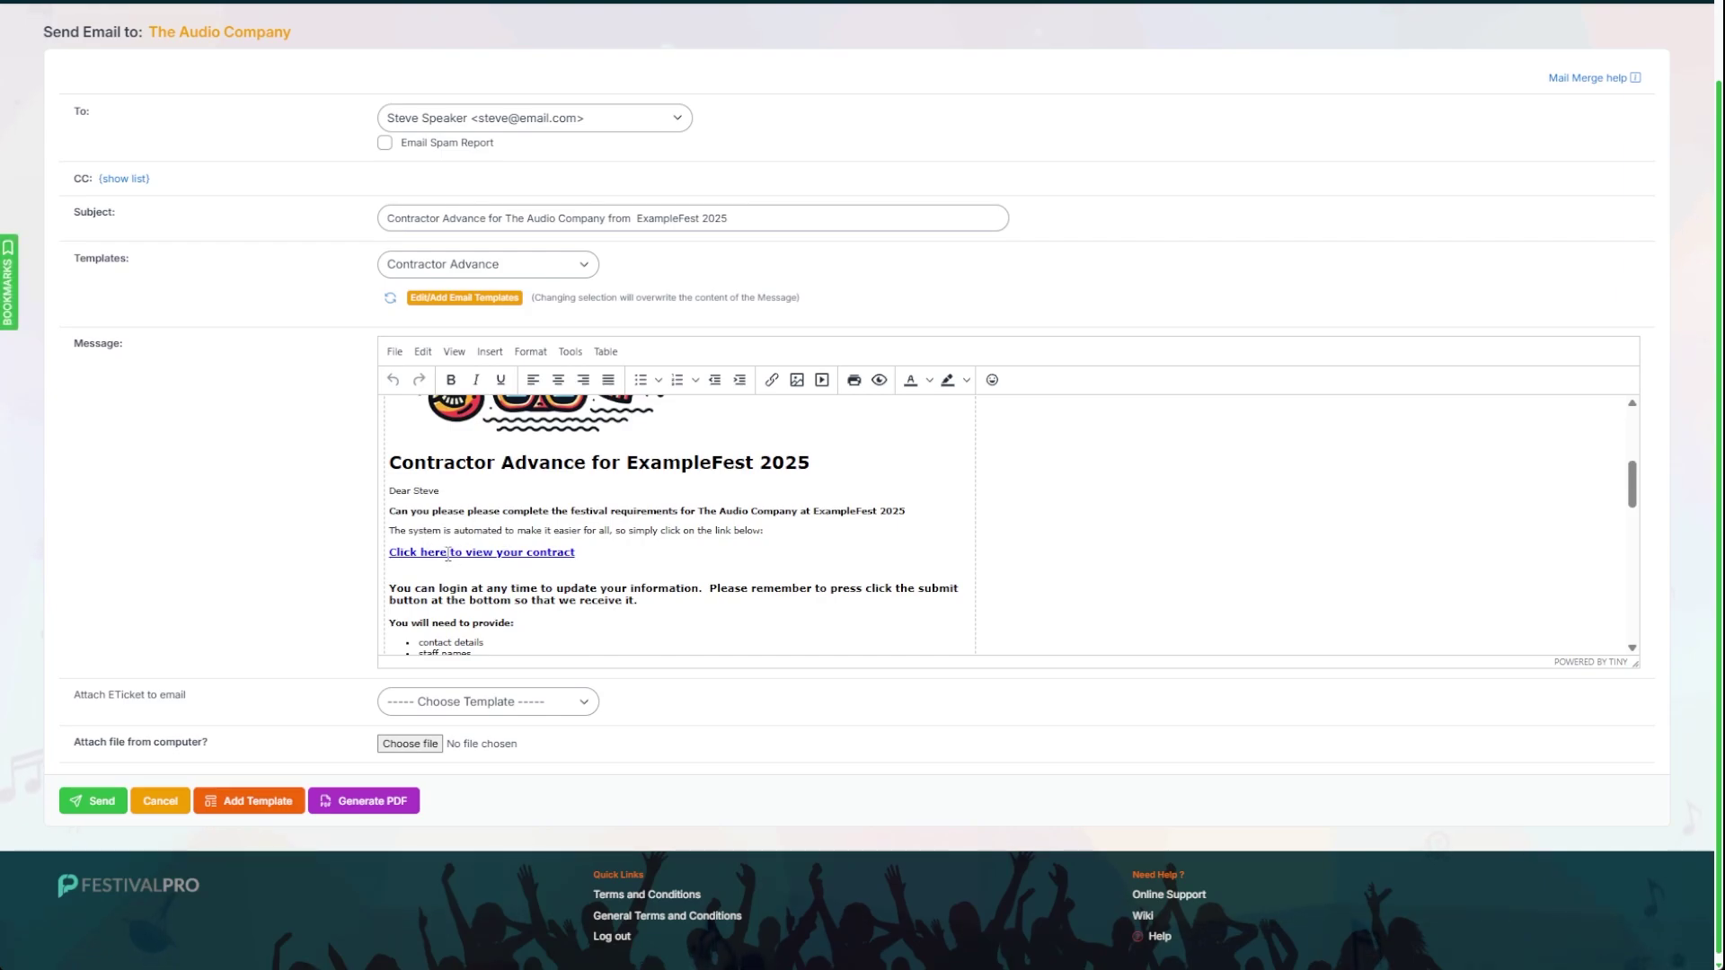
Step: Inspect the 'Click here to view your contract' link address, closing the link settings without changes
{"action": "left_click", "coordinate": [492, 554]}
{"action": "left_click", "coordinate": [770, 380]}
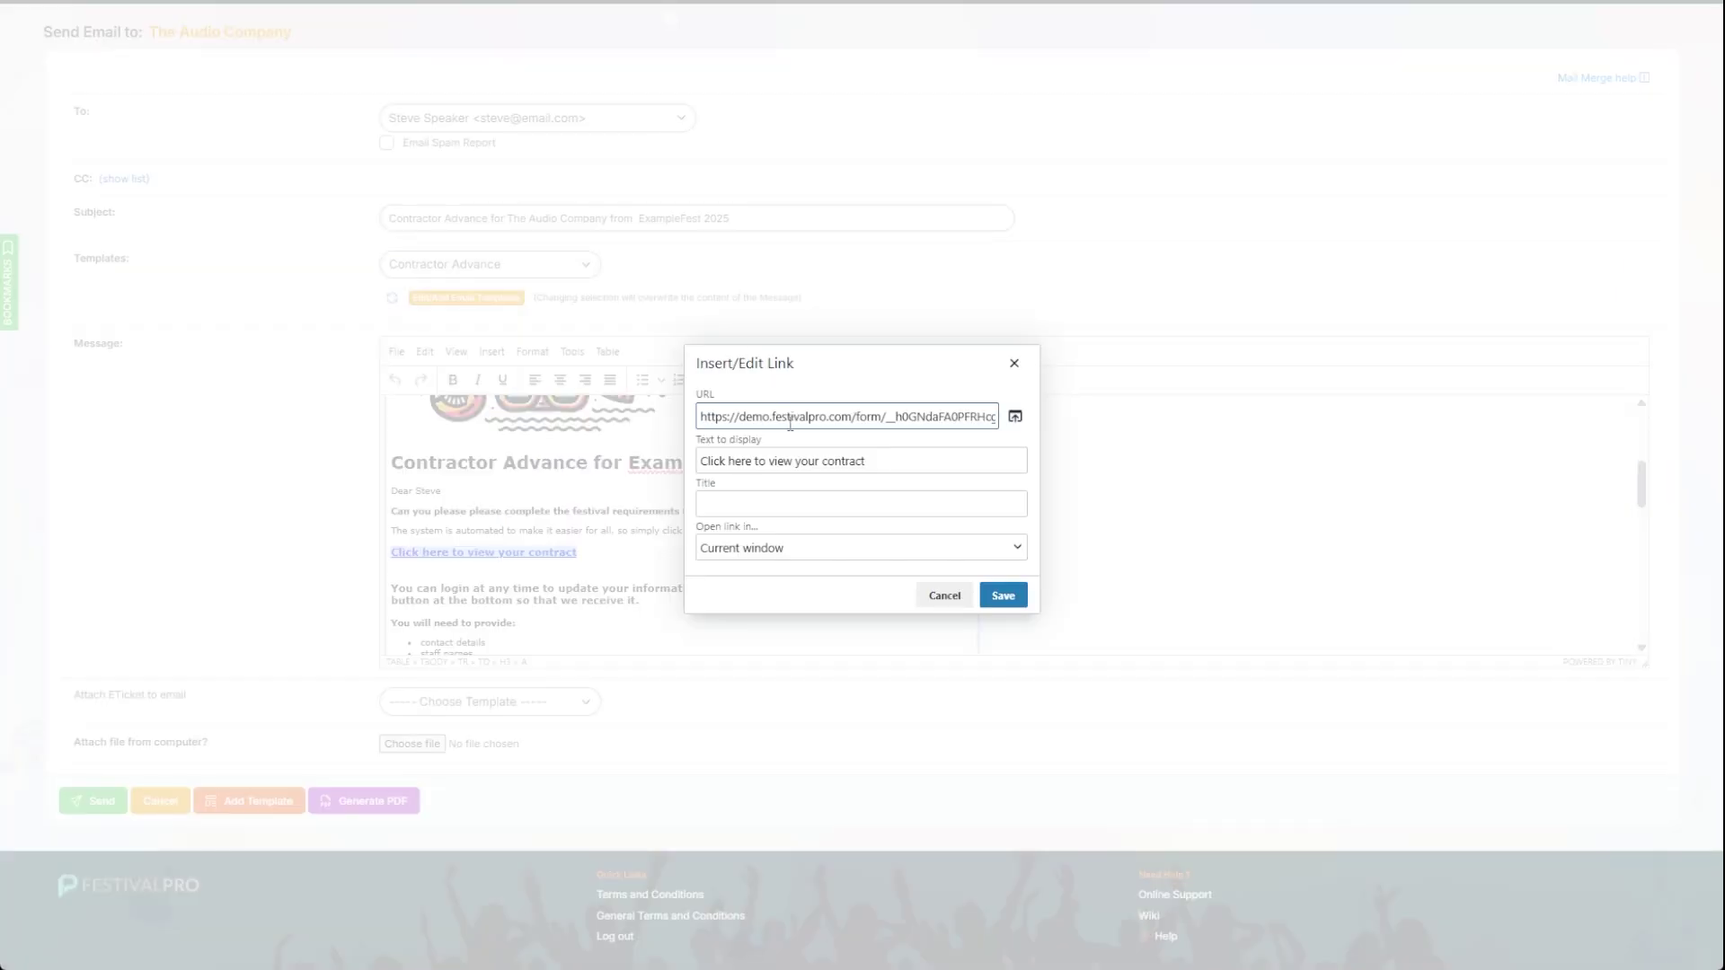
{"action": "left_click", "coordinate": [890, 418]}
{"action": "double_click", "coordinate": [891, 418]}
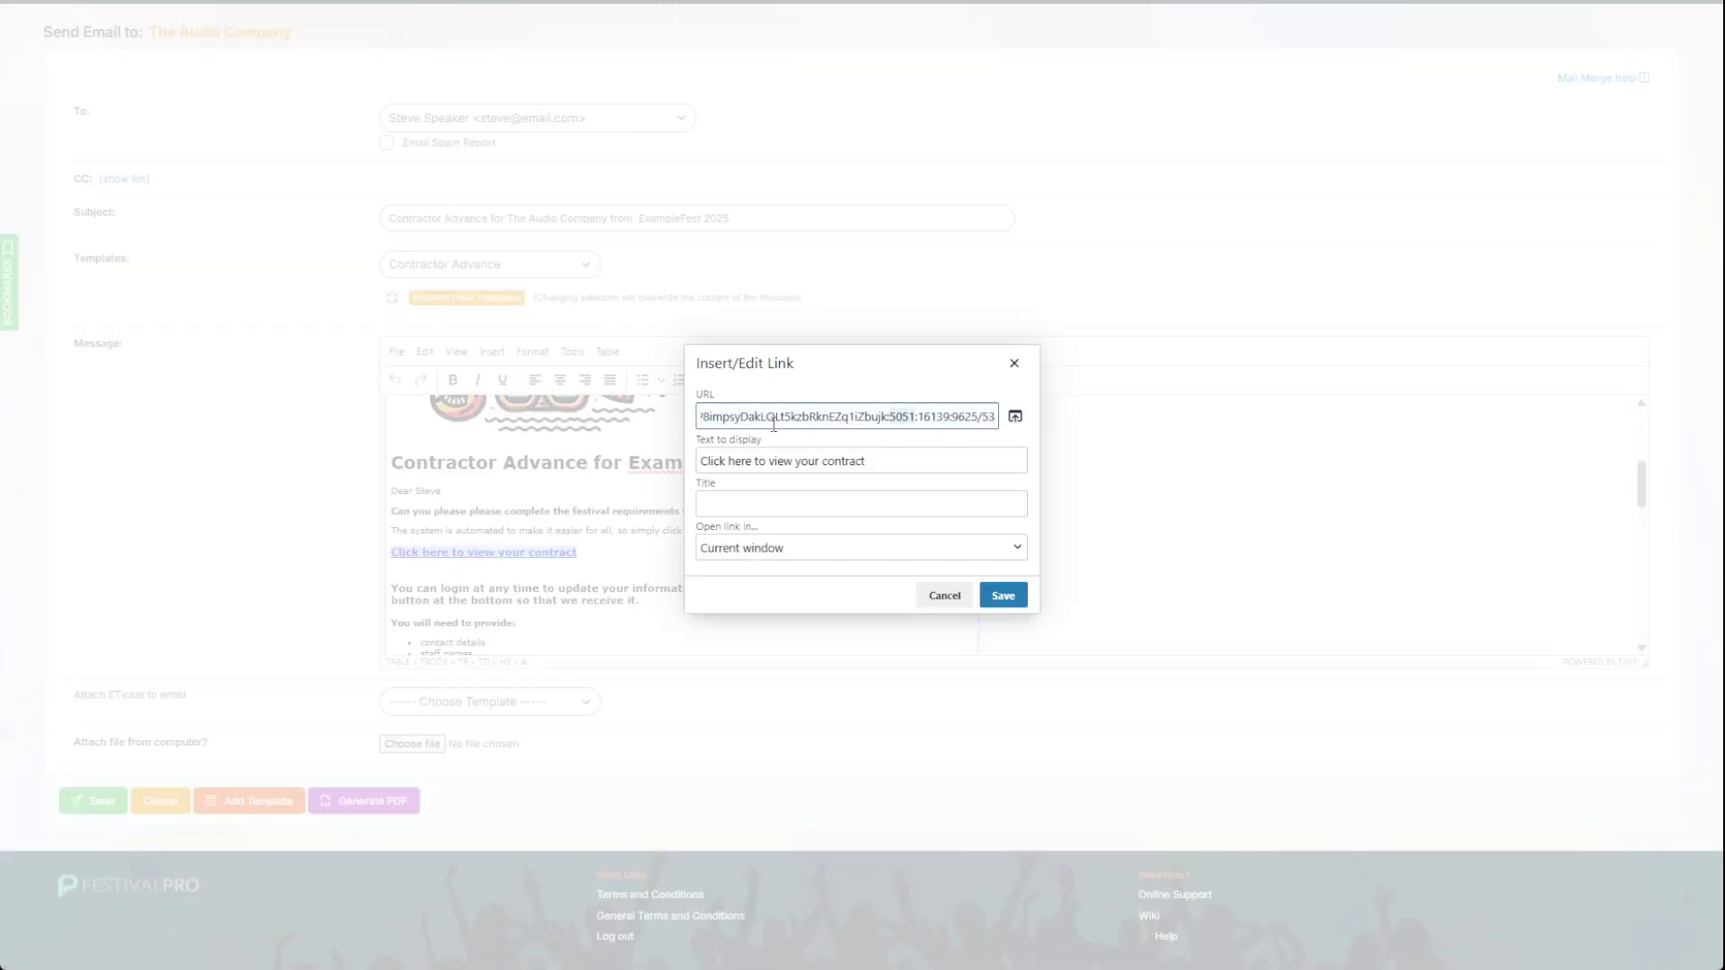
{"action": "left_click_drag", "start_coordinate": [704, 419], "coordinate": [1000, 431]}
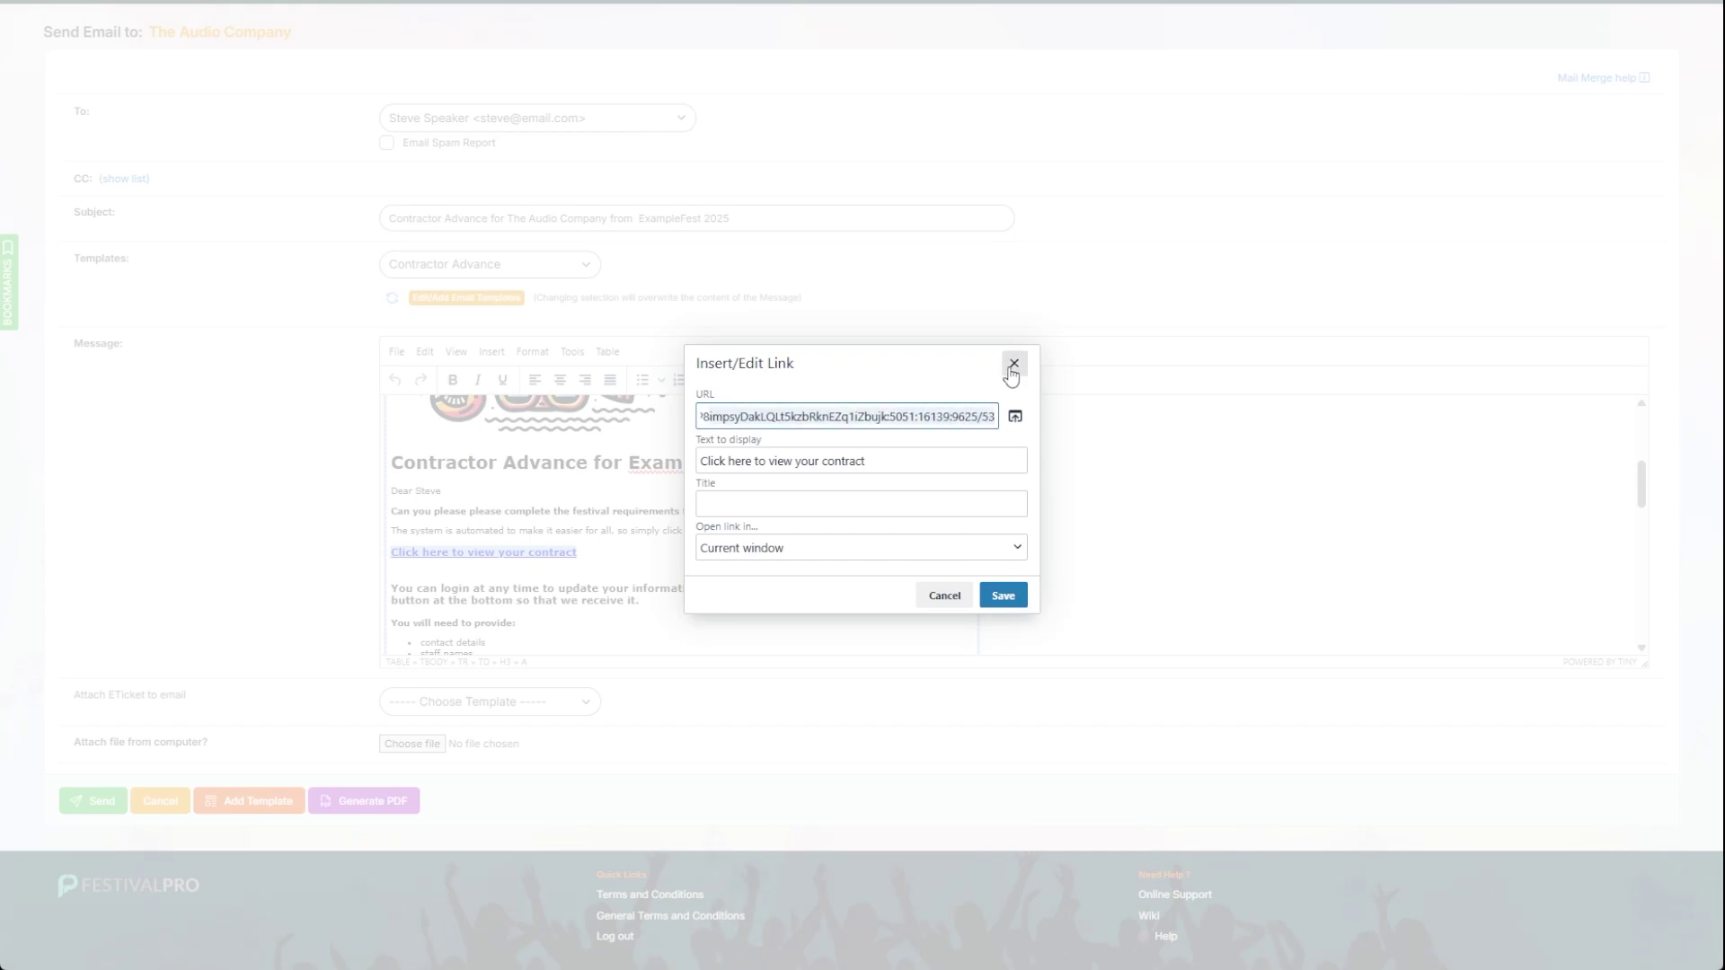
{"action": "left_click", "coordinate": [1014, 365]}
{"action": "left_click", "coordinate": [487, 529]}
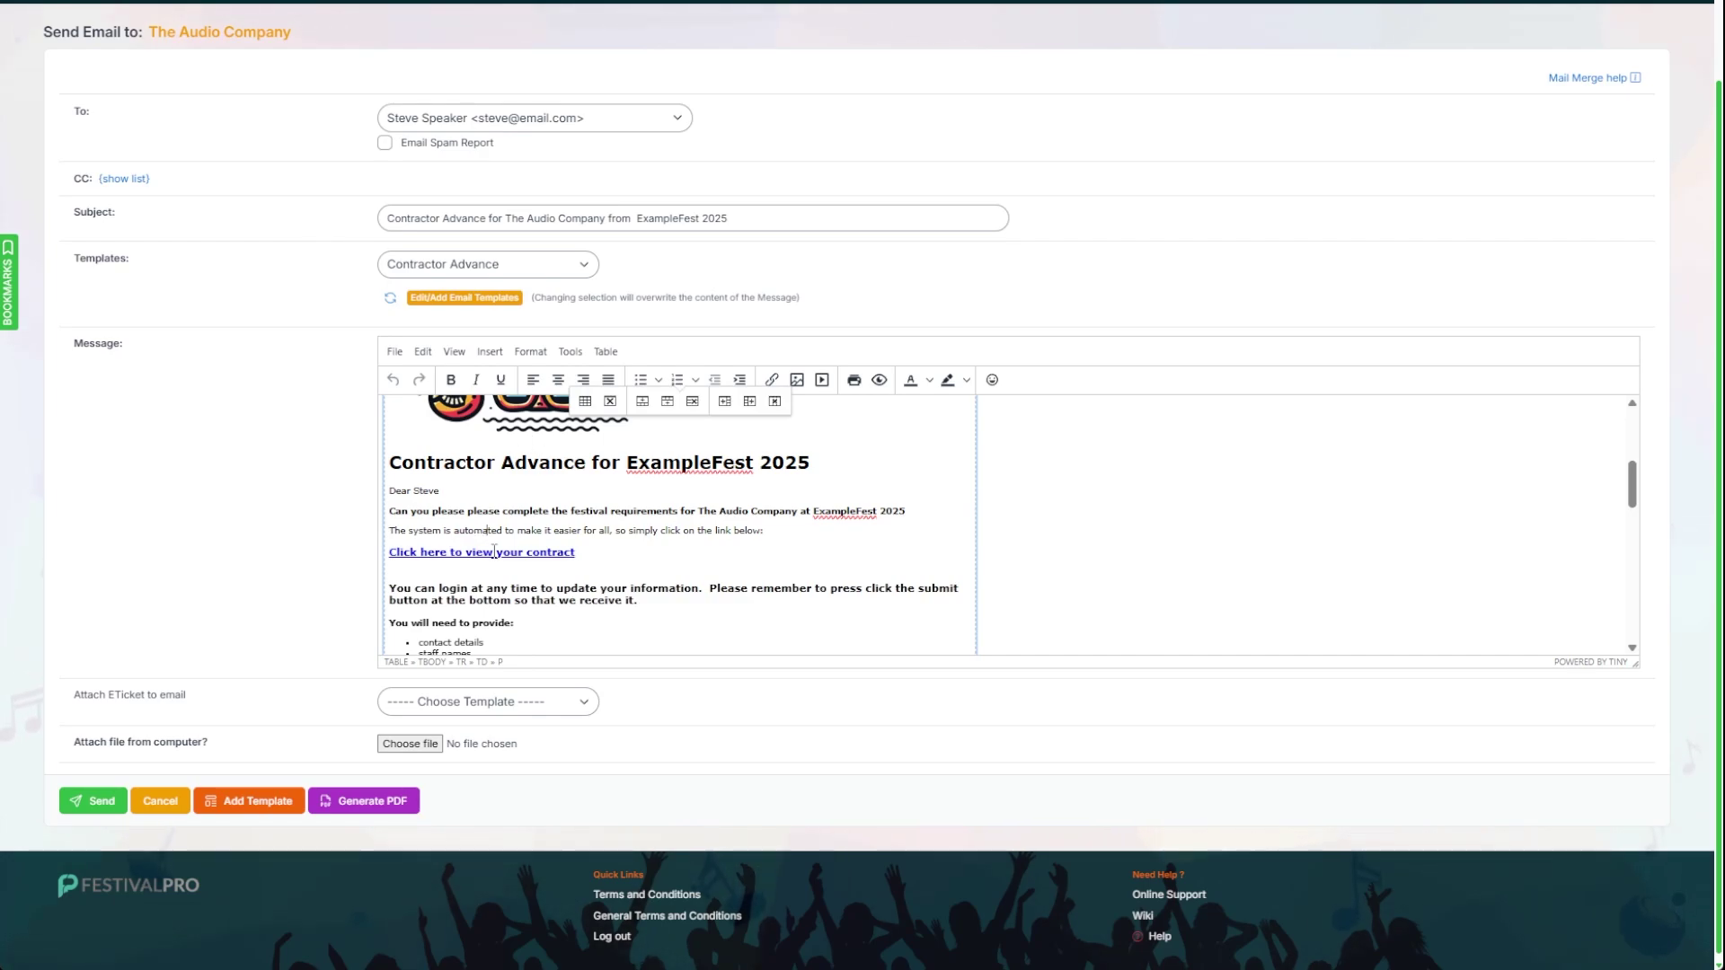
{"action": "triple_click", "coordinate": [492, 553]}
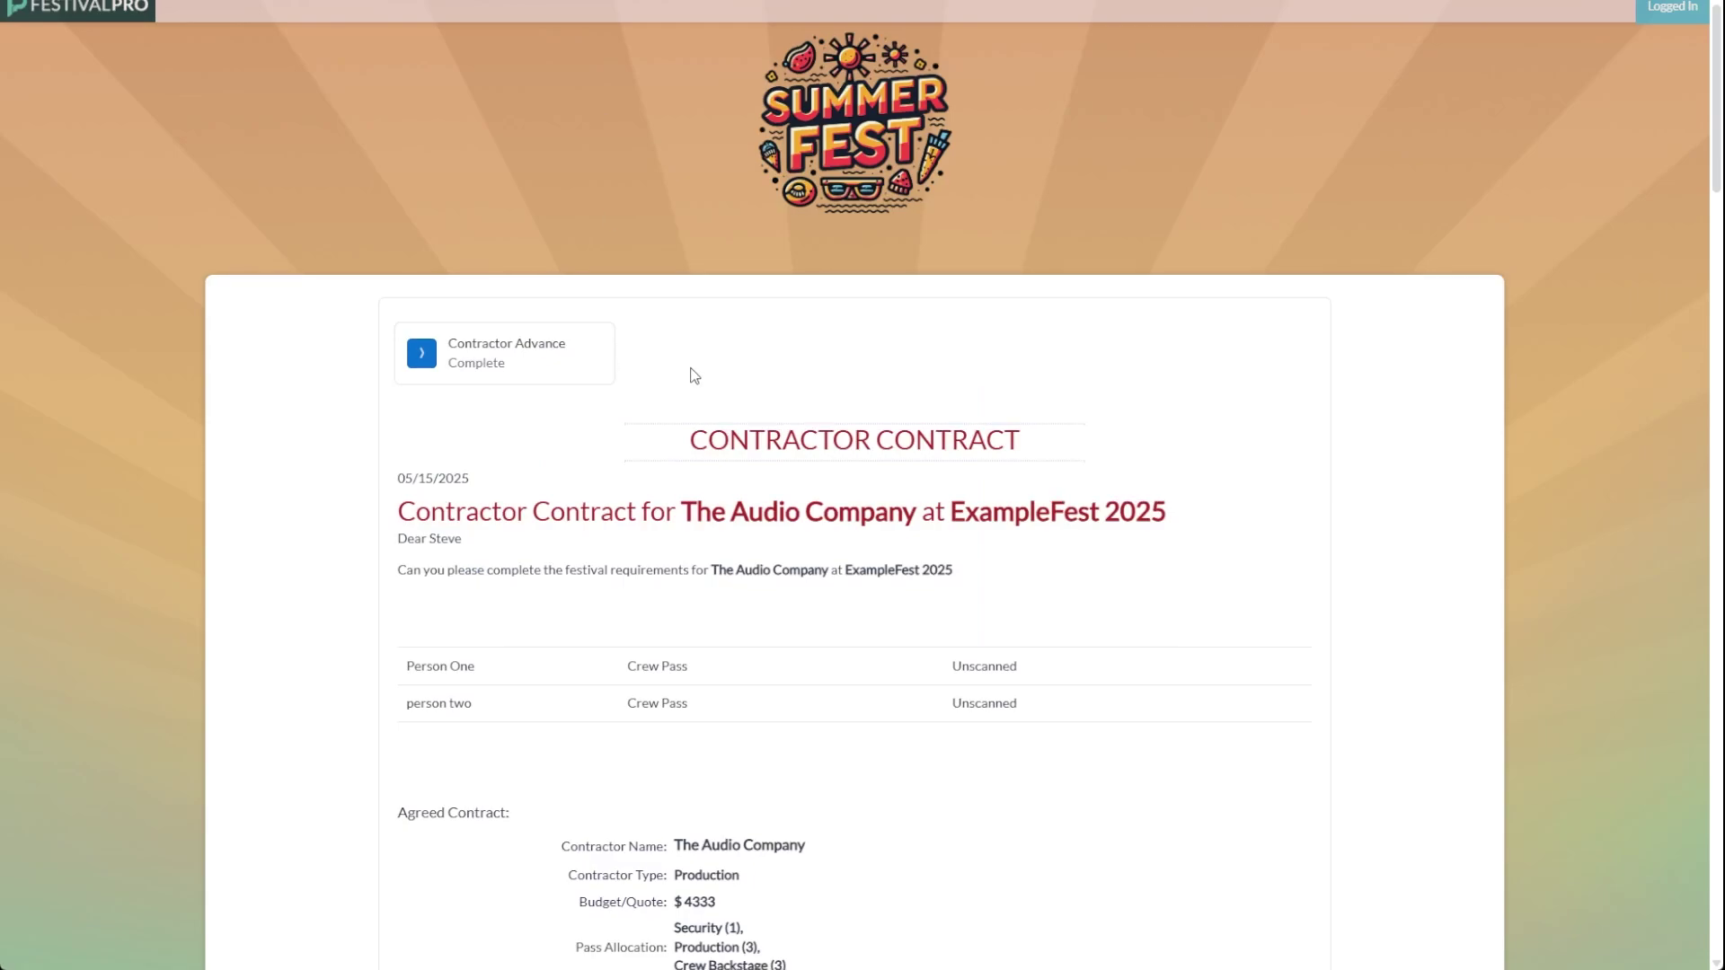
Step: Highlight the contractor name, type and Budget/Quote lines in the Agreed Contract section
{"action": "scroll", "coordinate": [693, 374], "scroll_direction": "down", "scroll_amount": 5}
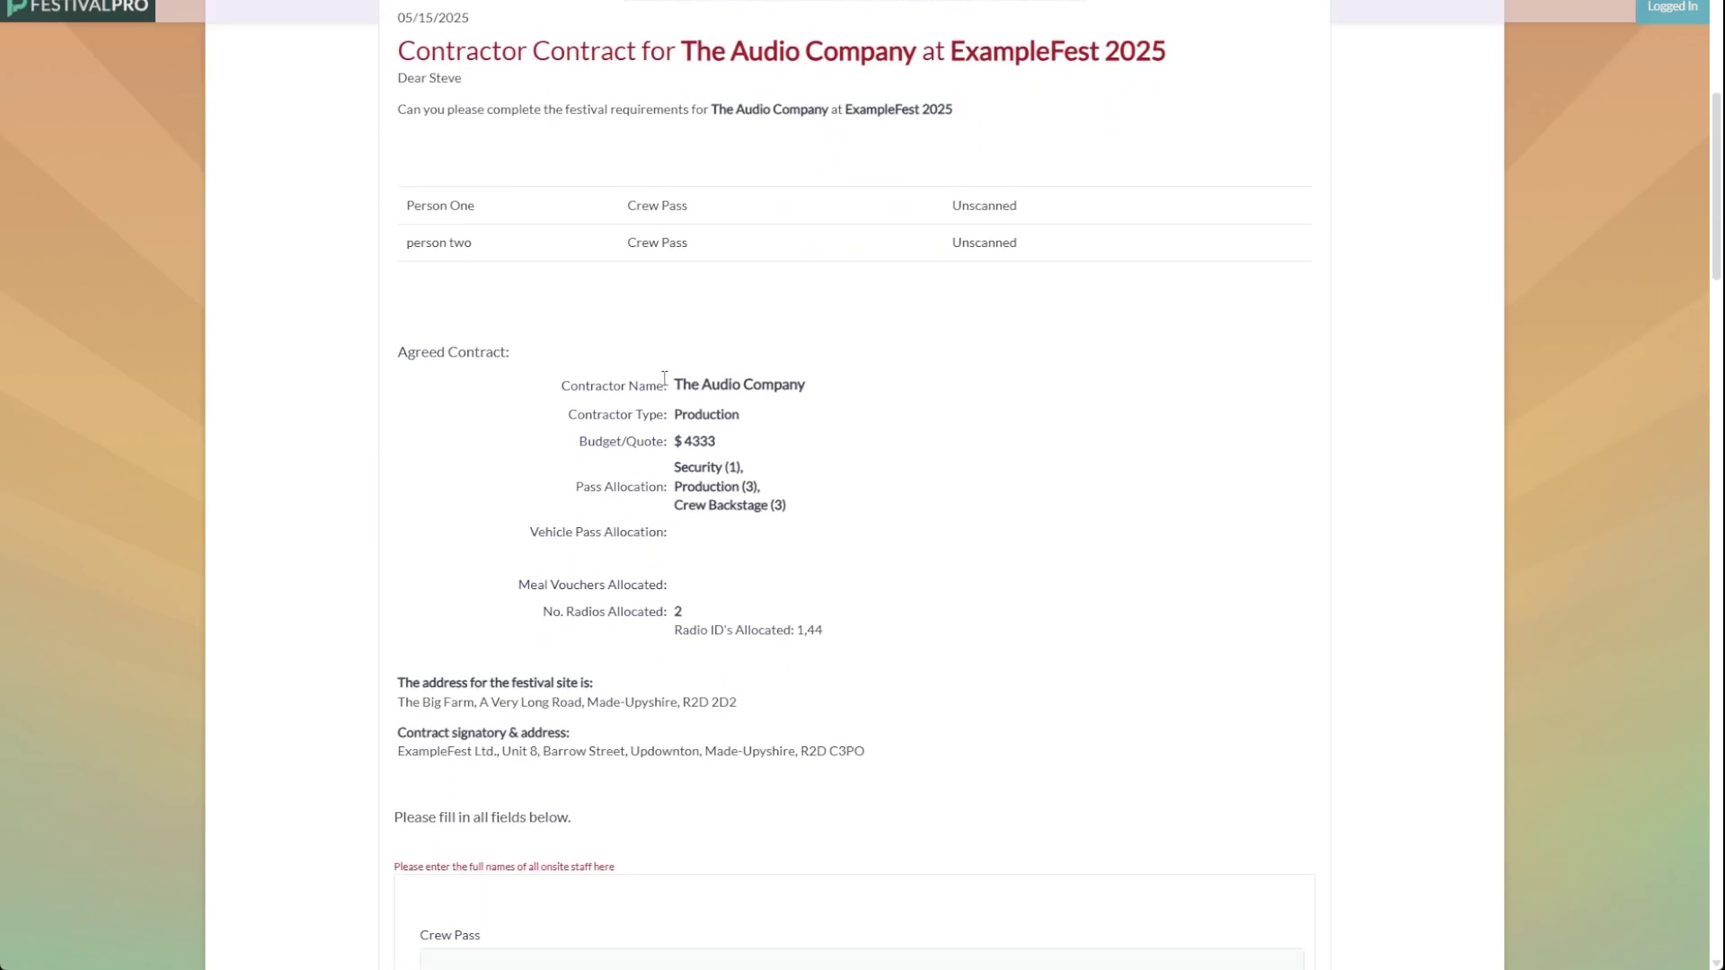
{"action": "left_click_drag", "start_coordinate": [560, 387], "coordinate": [796, 408]}
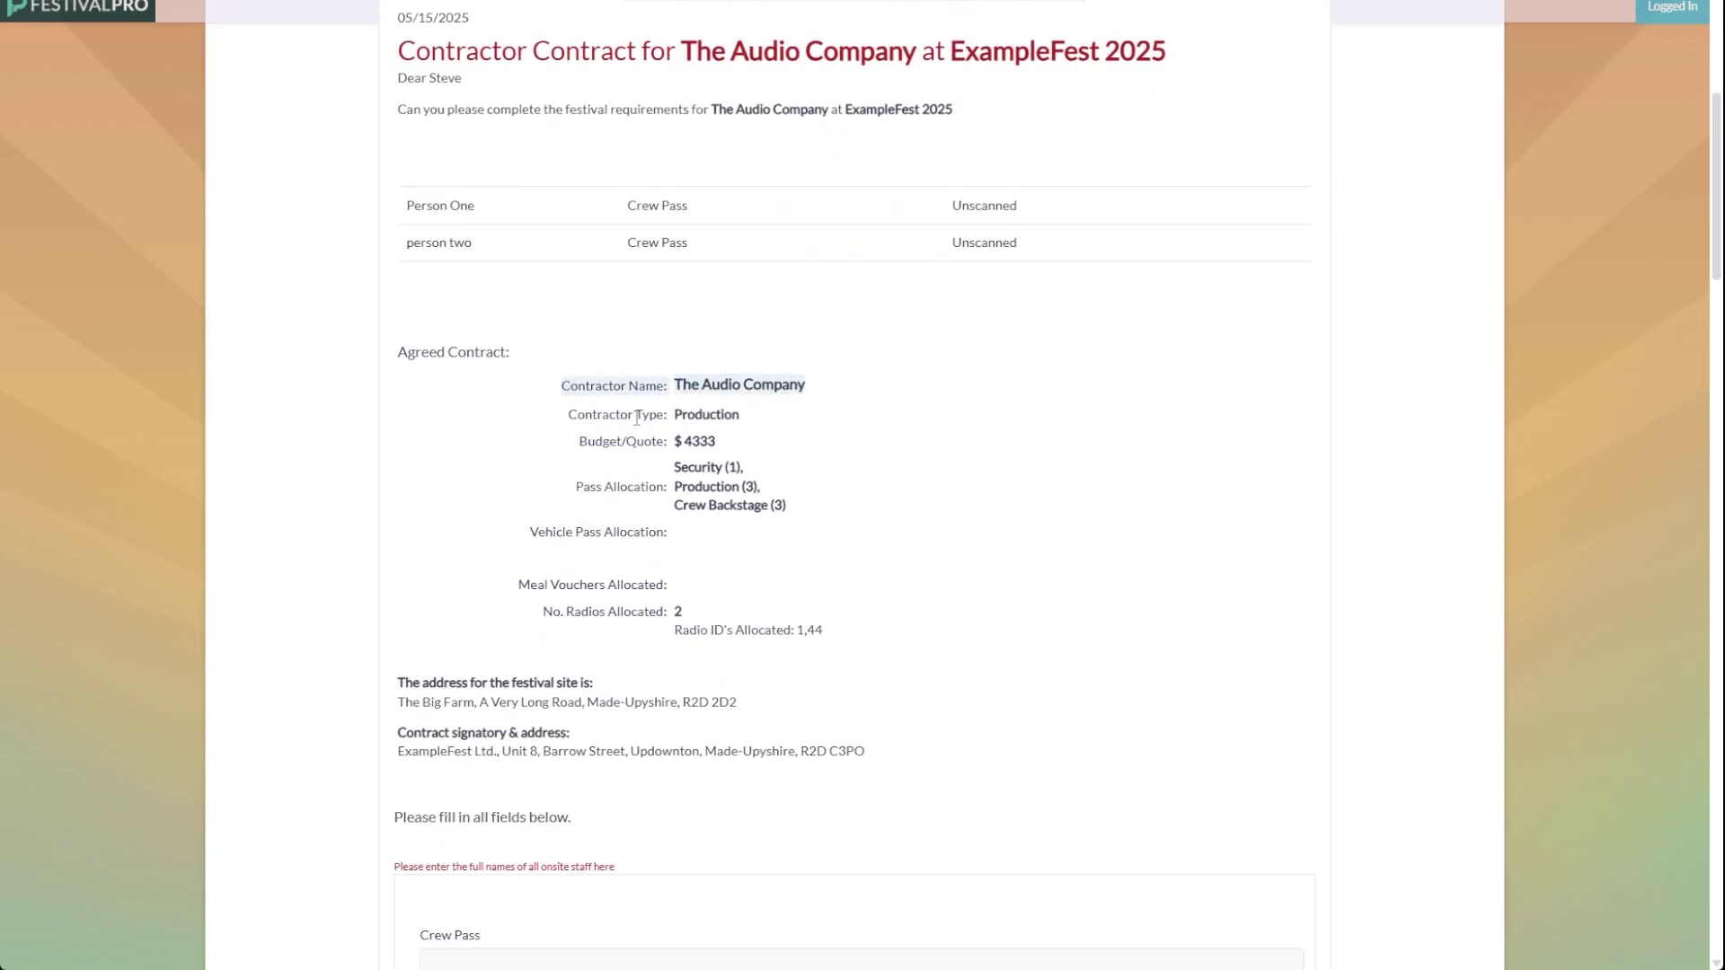
{"action": "left_click_drag", "start_coordinate": [592, 416], "coordinate": [720, 421]}
{"action": "left_click_drag", "start_coordinate": [581, 441], "coordinate": [774, 495]}
{"action": "left_click", "coordinate": [746, 495]}
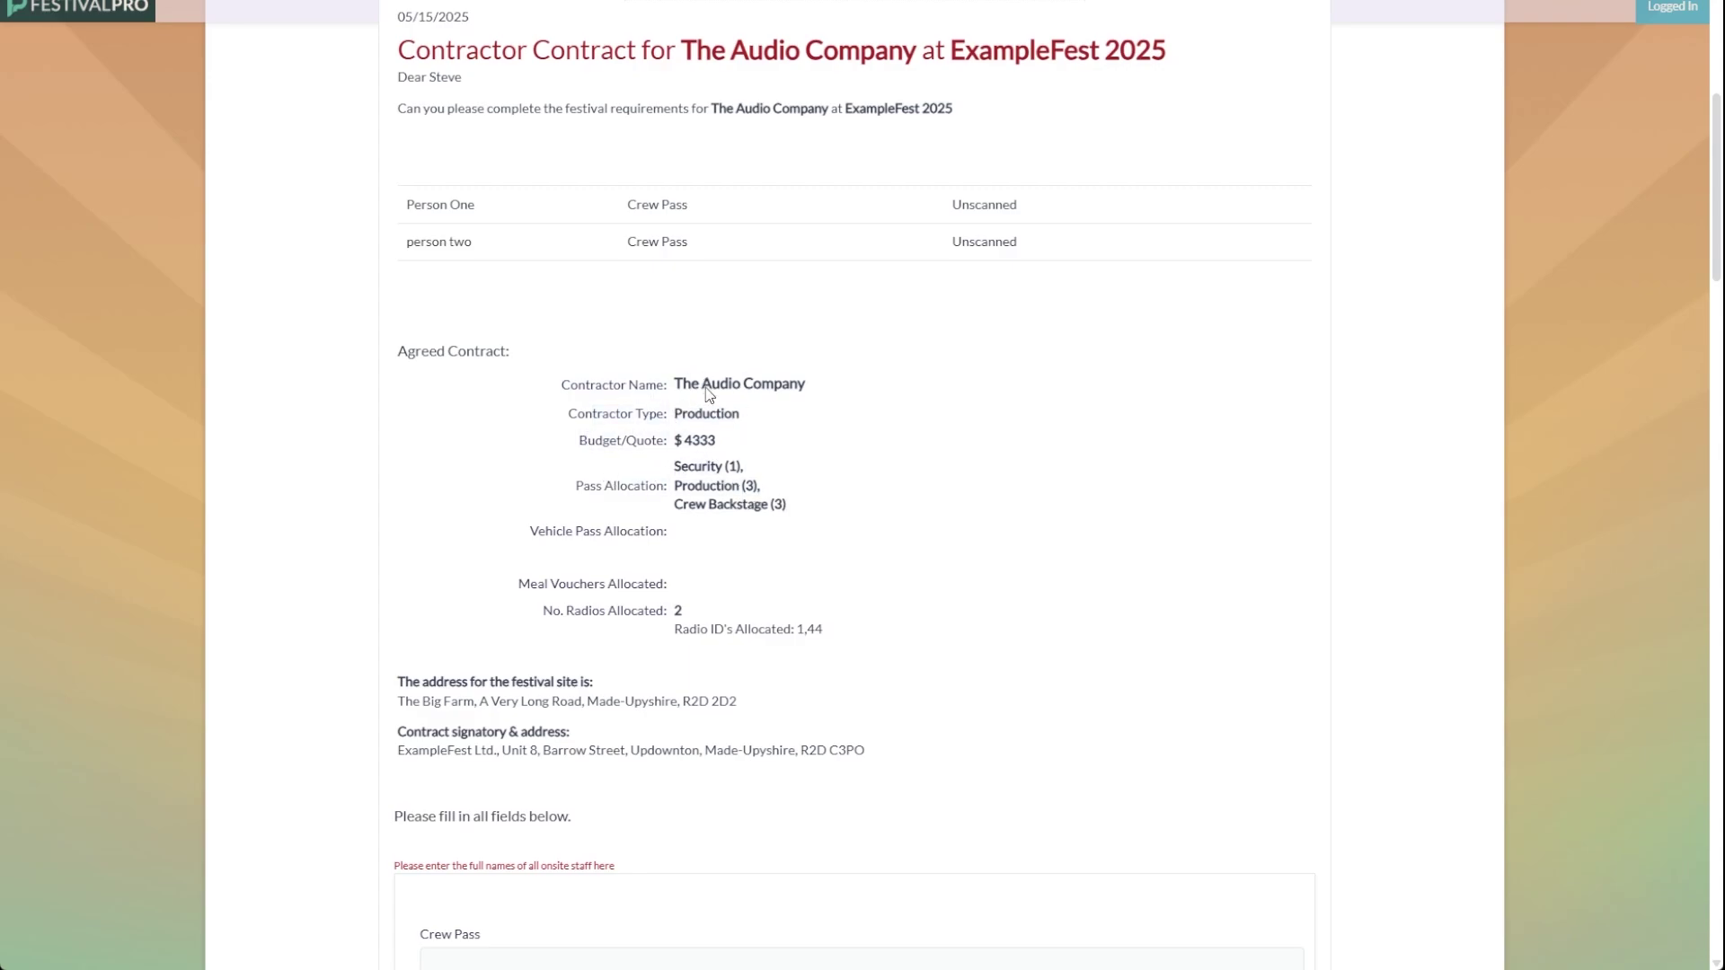
Step: Scroll through the Crew Pass entries and accreditation totals on the contract page
{"action": "scroll", "coordinate": [709, 396], "scroll_direction": "down", "scroll_amount": 8}
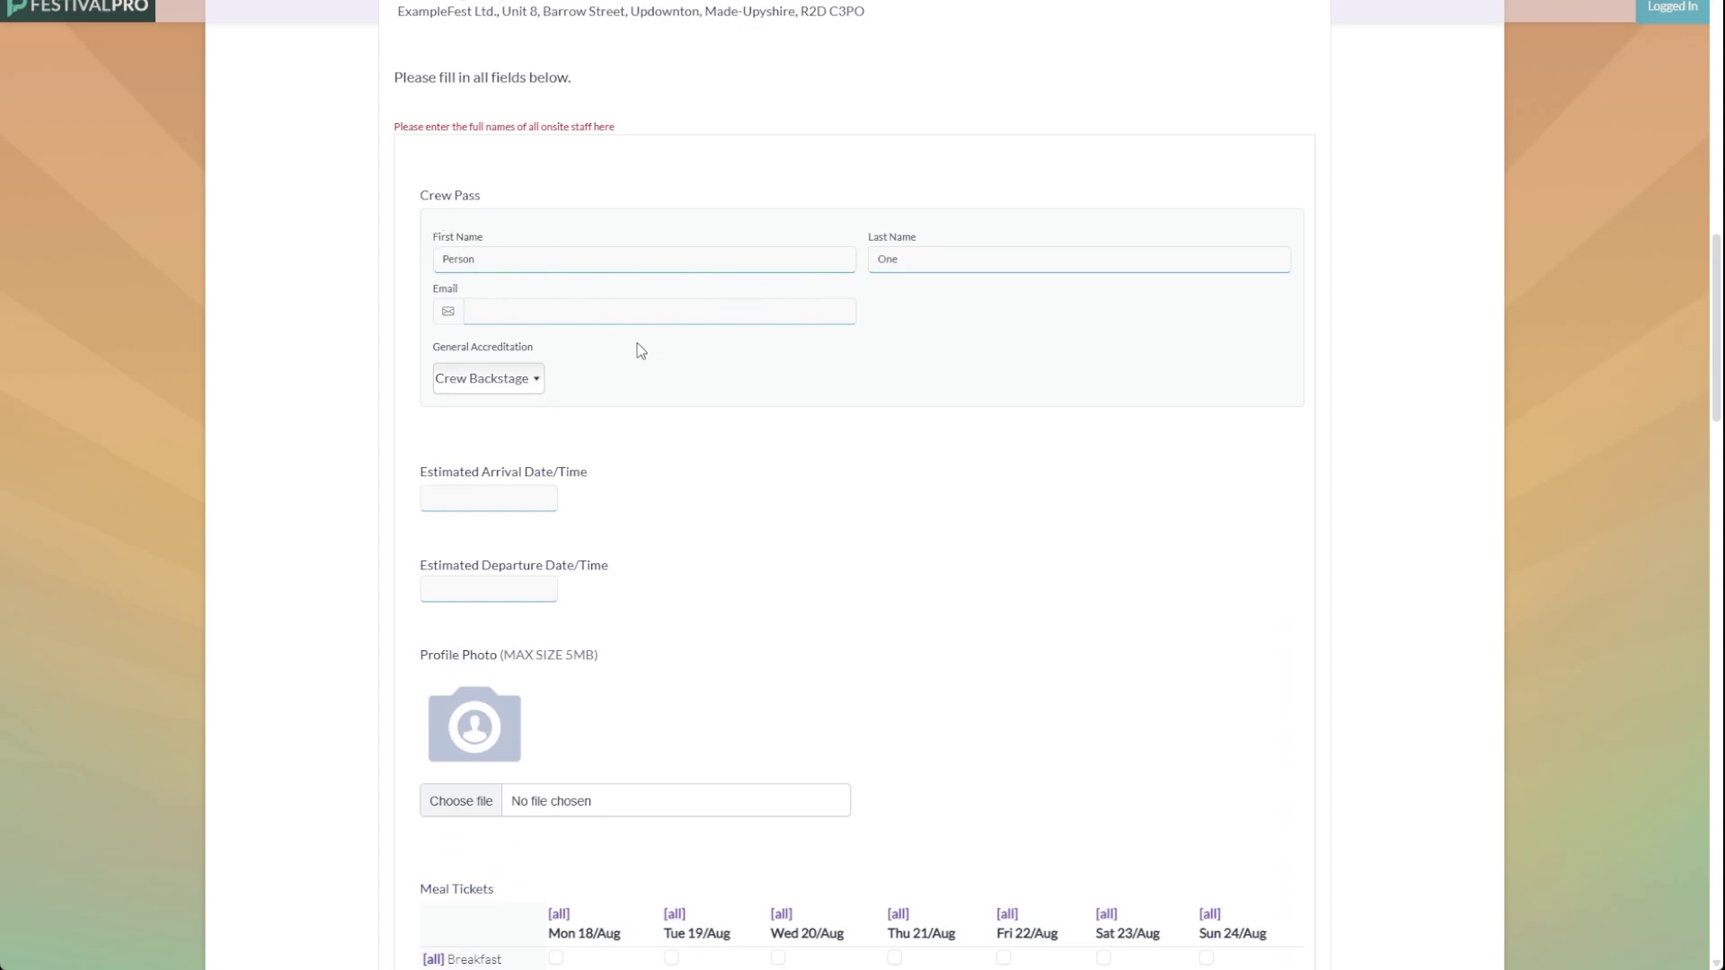
{"action": "scroll", "coordinate": [640, 351], "scroll_direction": "down", "scroll_amount": 10}
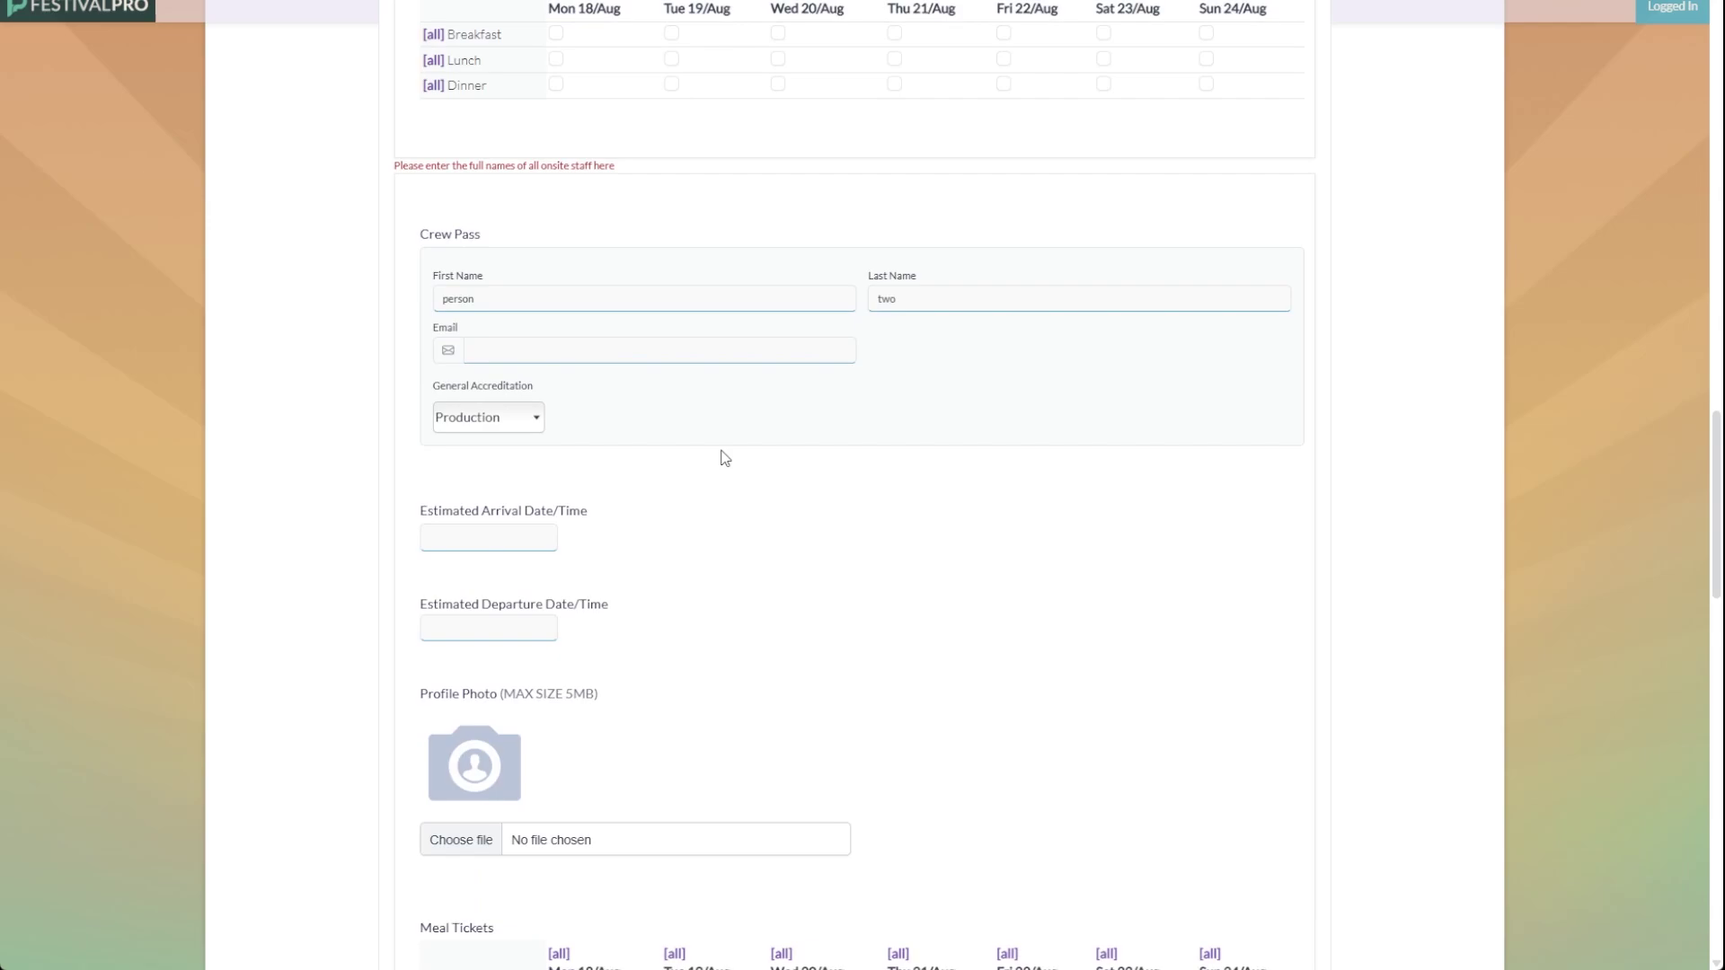
{"action": "scroll", "coordinate": [629, 413], "scroll_direction": "down", "scroll_amount": 9}
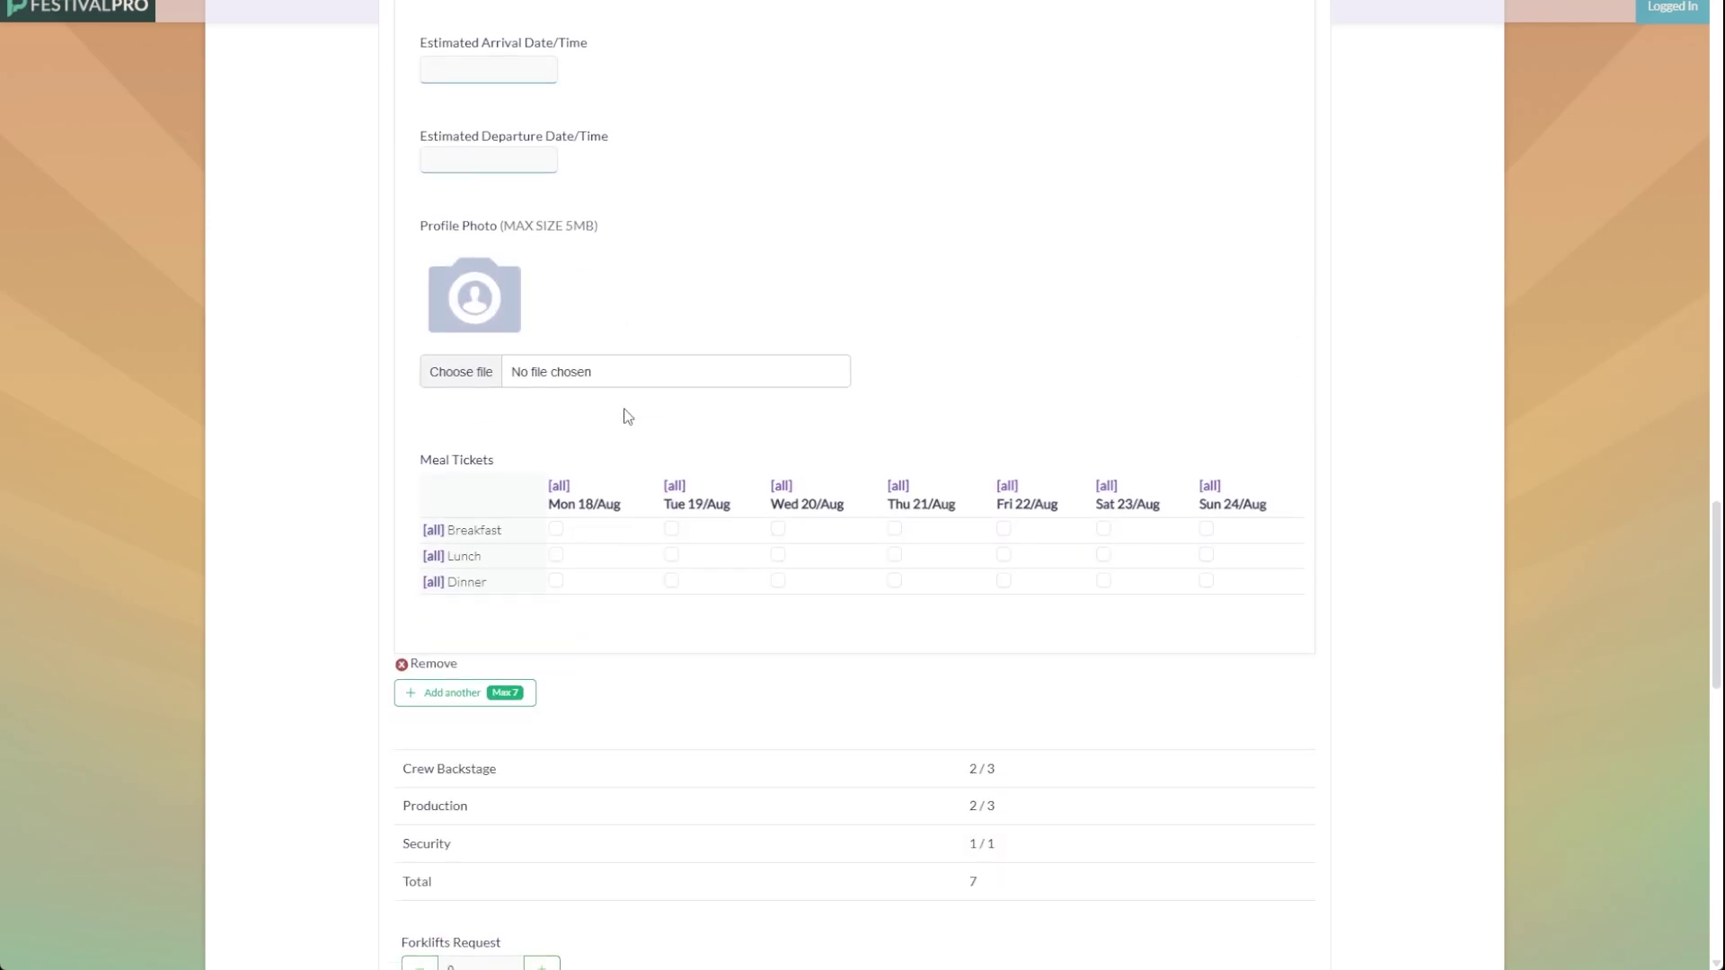
{"action": "scroll", "coordinate": [509, 488], "scroll_direction": "up", "scroll_amount": 1}
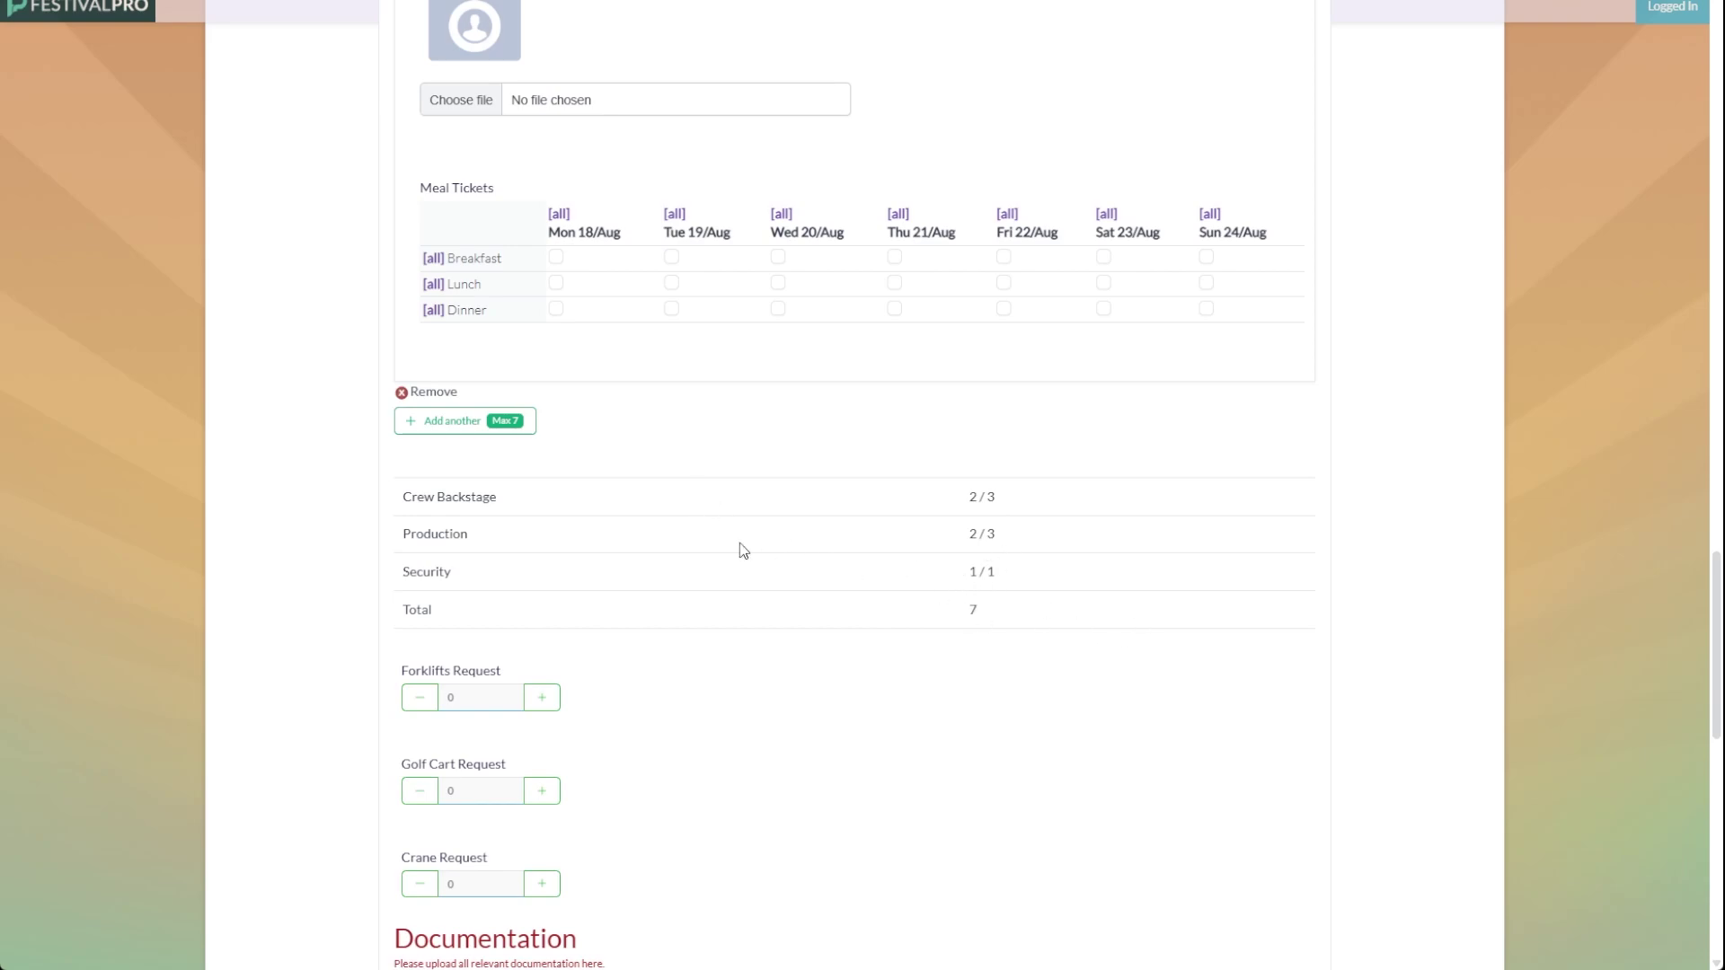
{"action": "scroll", "coordinate": [659, 504], "scroll_direction": "up", "scroll_amount": 2}
{"action": "scroll", "coordinate": [599, 312], "scroll_direction": "up", "scroll_amount": 3}
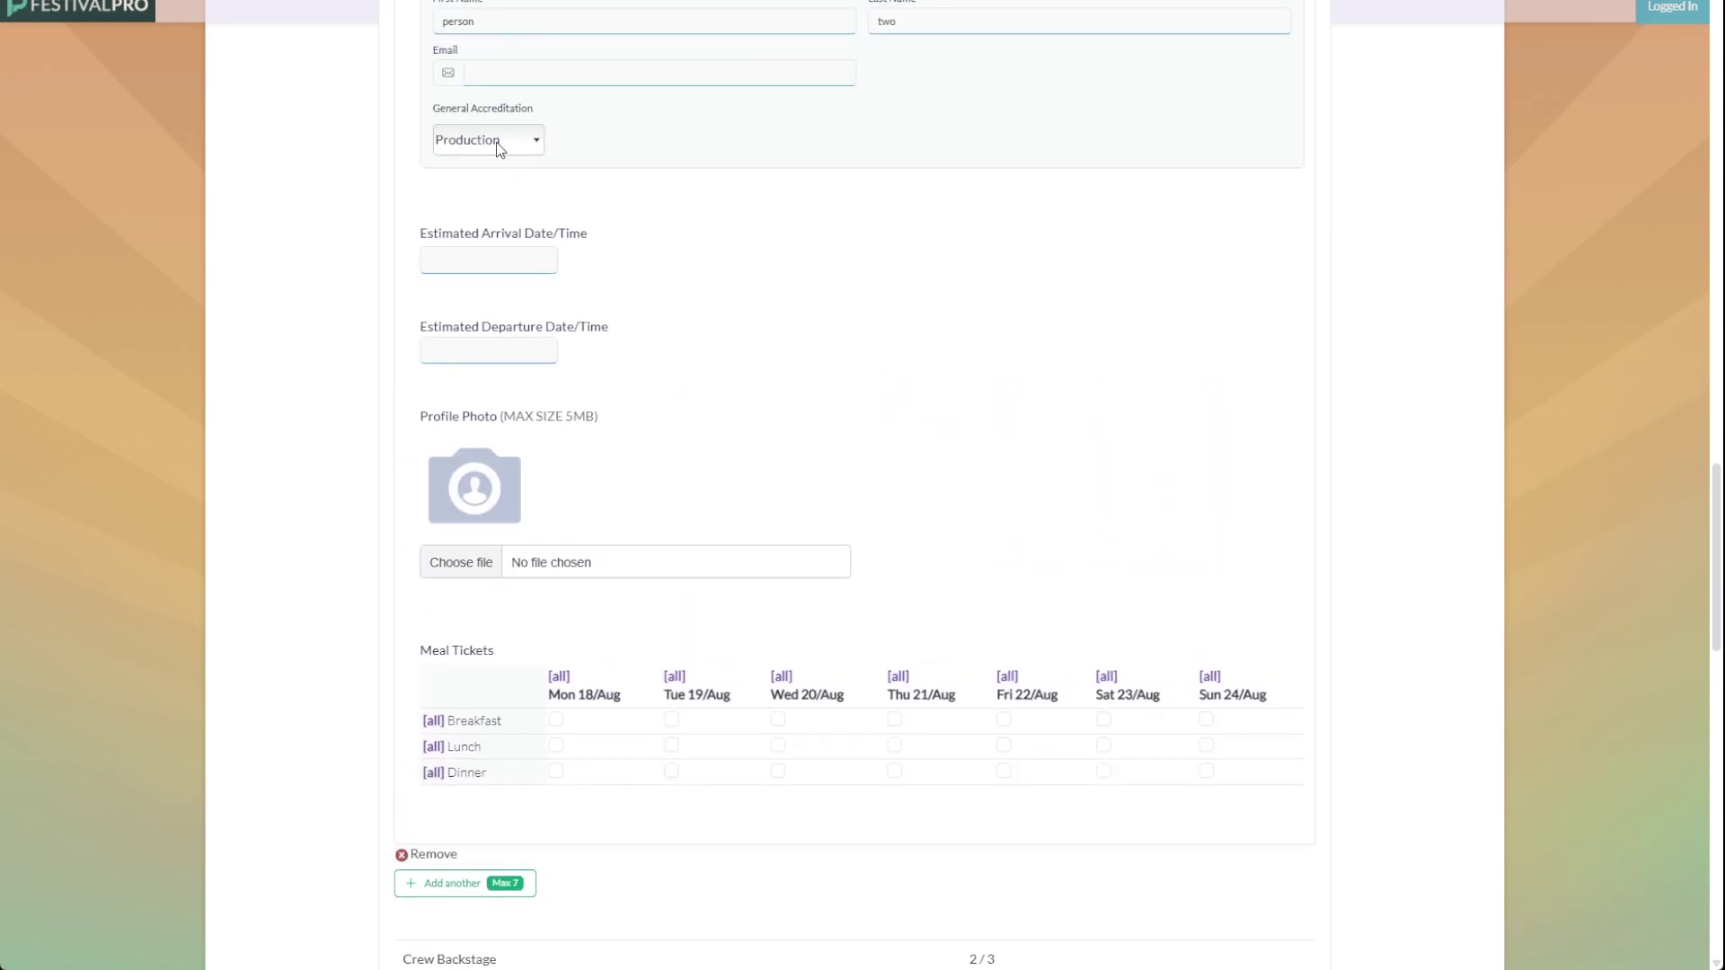
{"action": "scroll", "coordinate": [851, 354], "scroll_direction": "down", "scroll_amount": 4}
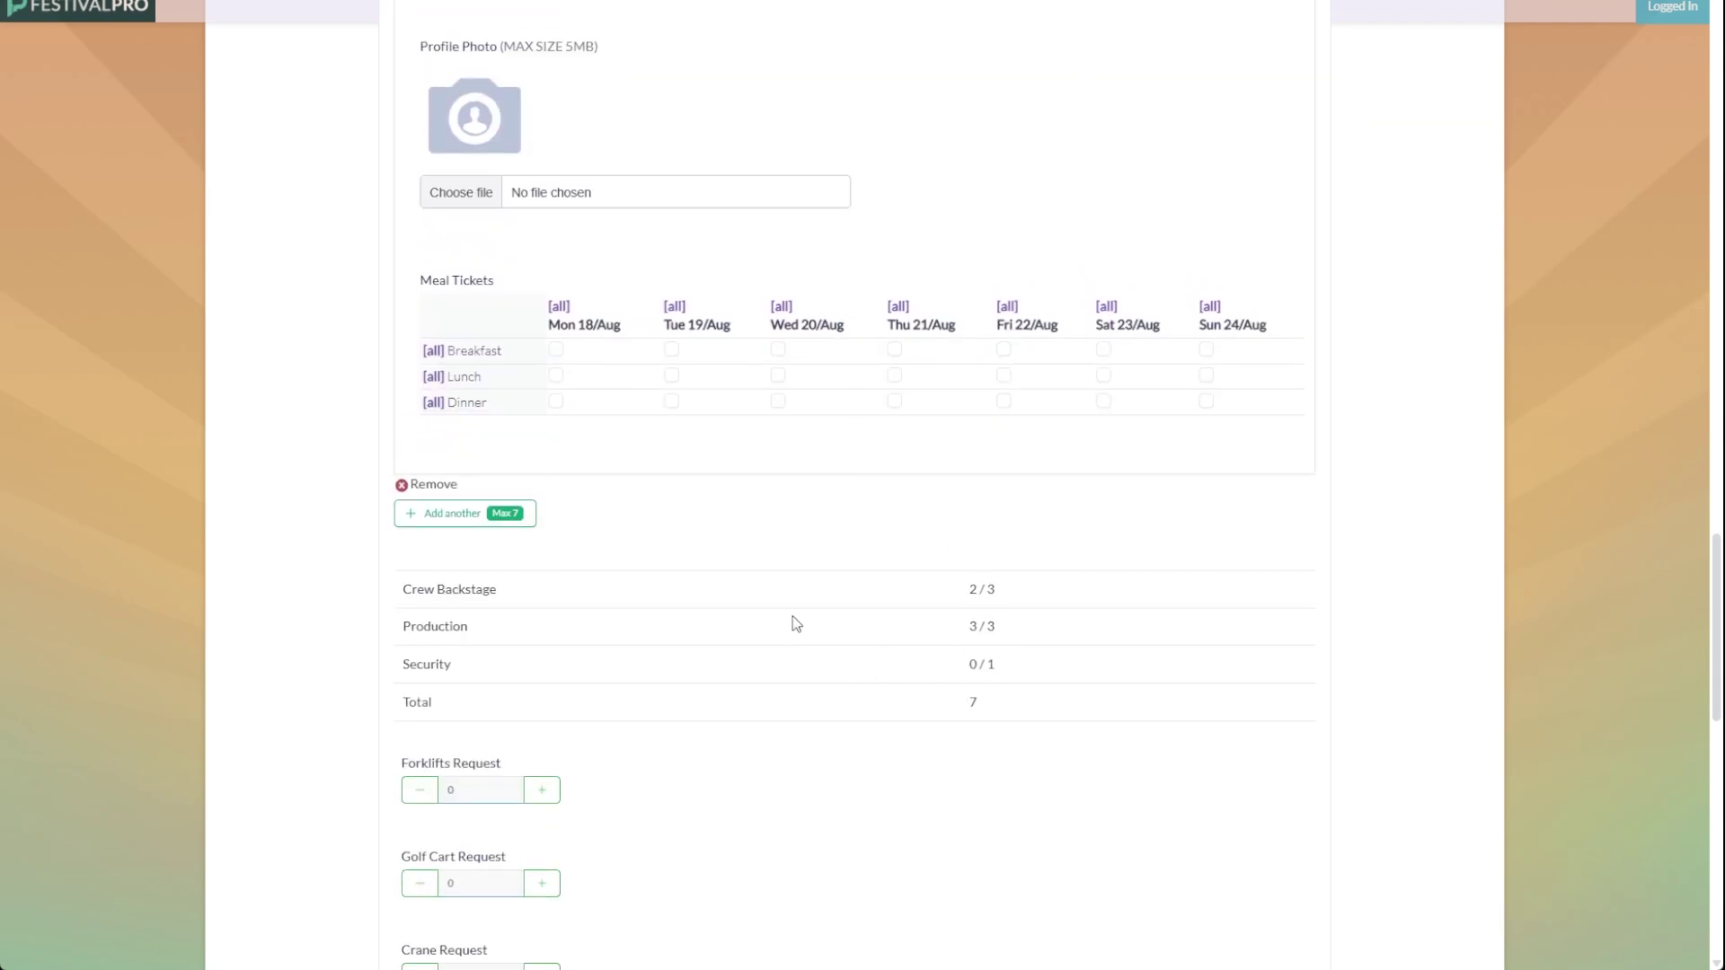
{"action": "scroll", "coordinate": [795, 623], "scroll_direction": "down", "scroll_amount": 4}
{"action": "scroll", "coordinate": [503, 618], "scroll_direction": "down", "scroll_amount": 5}
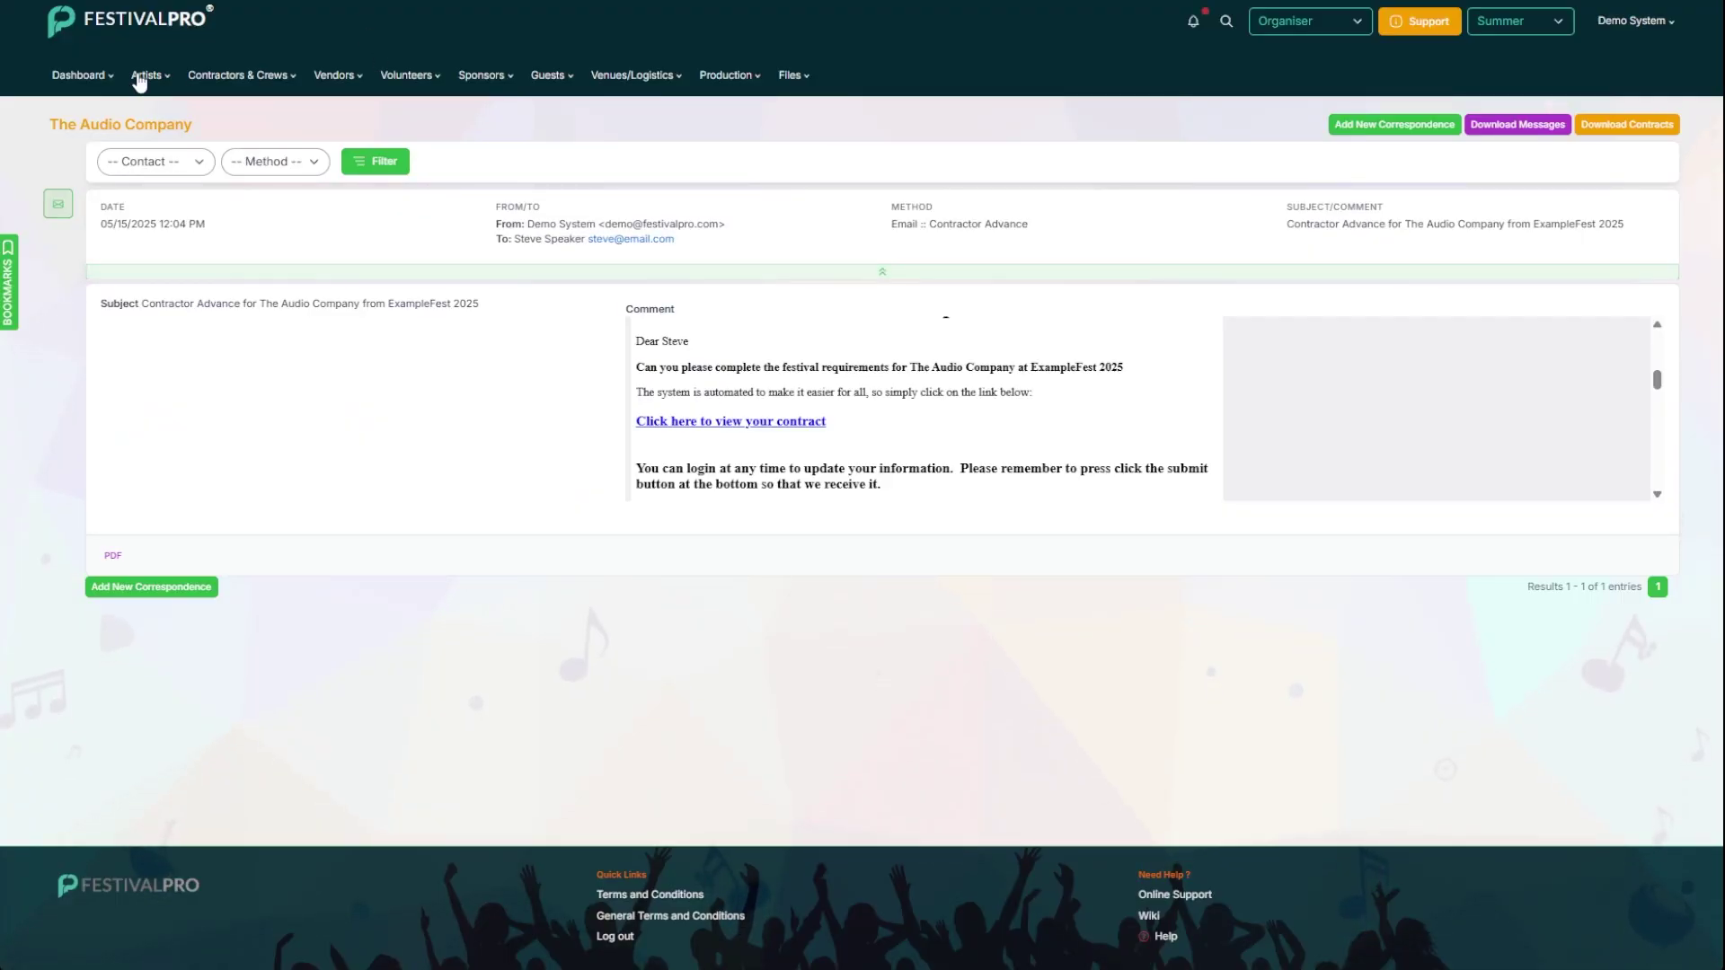
Step: Open the Contractor Advance form's settings under Contractor Forms in the Forms list
{"action": "left_click", "coordinate": [78, 75]}
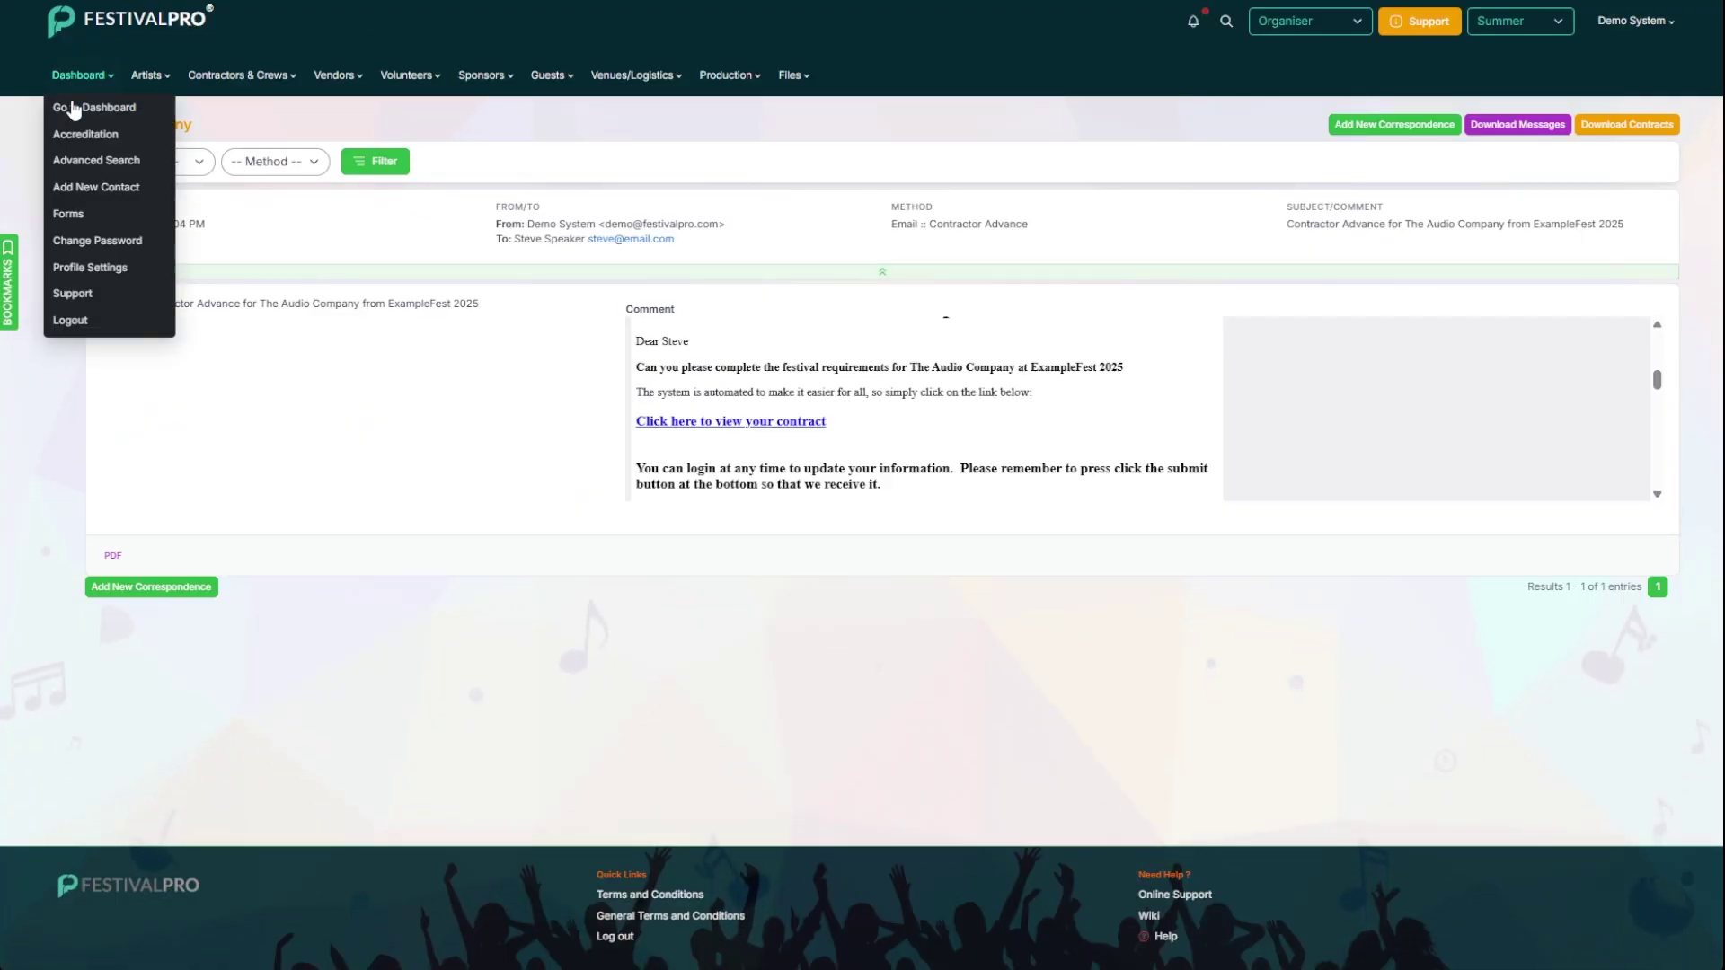
{"action": "left_click", "coordinate": [98, 213]}
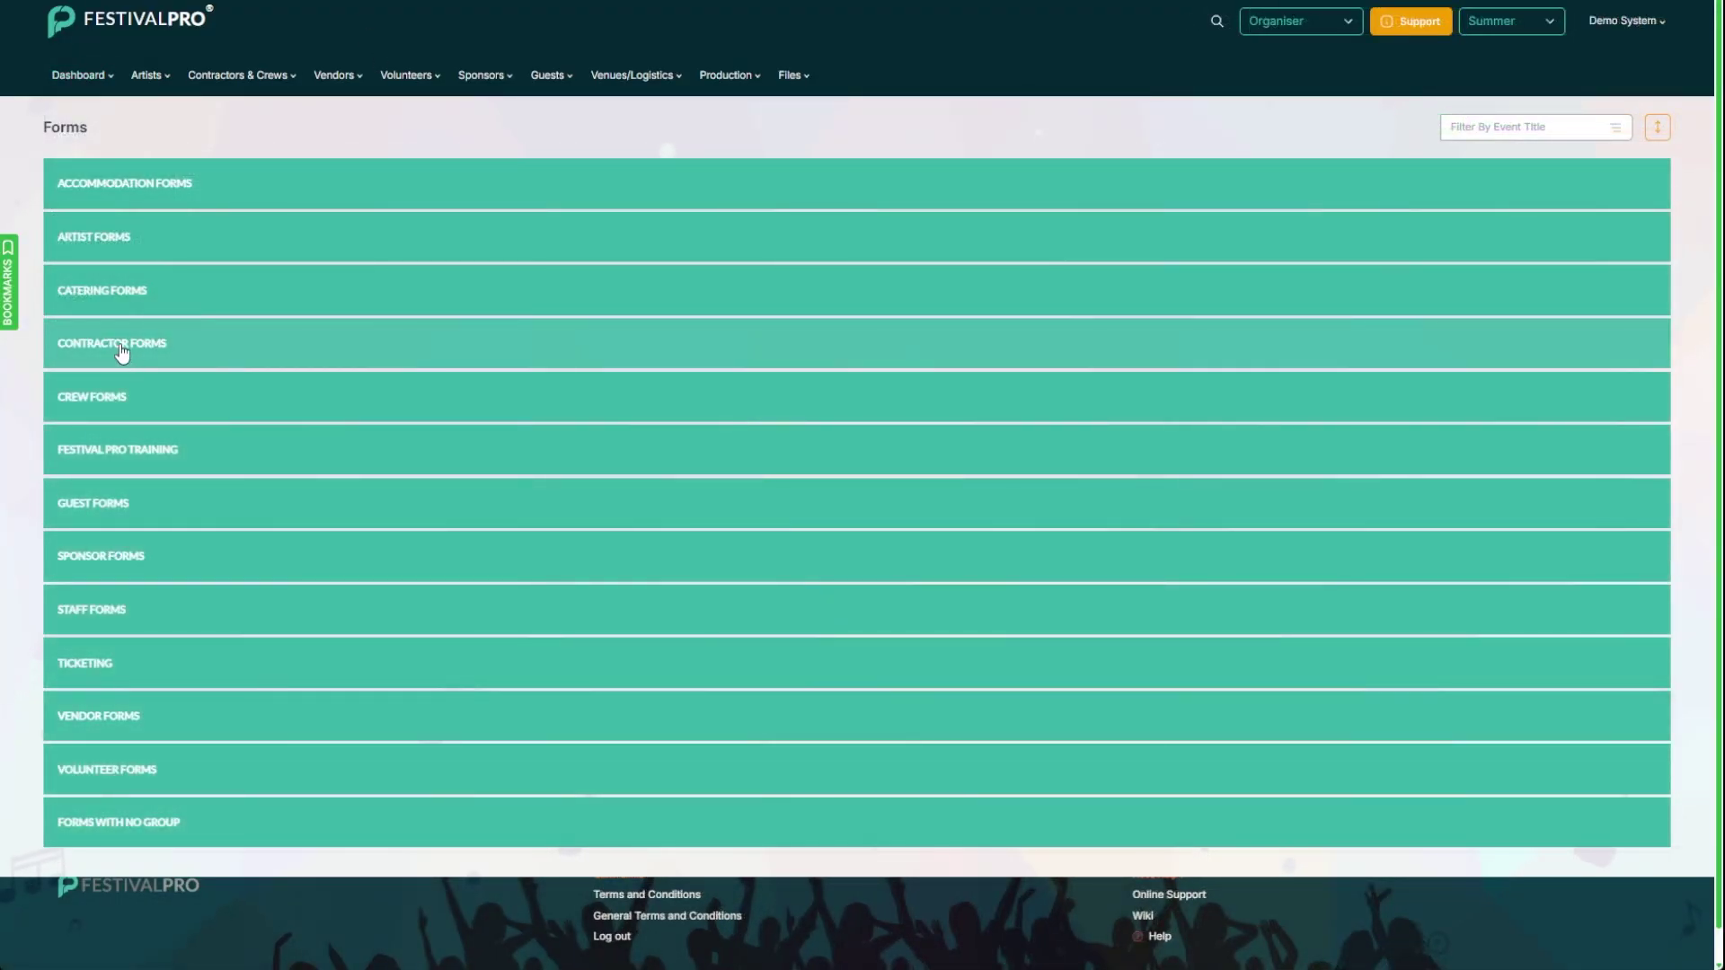
{"action": "left_click", "coordinate": [122, 351]}
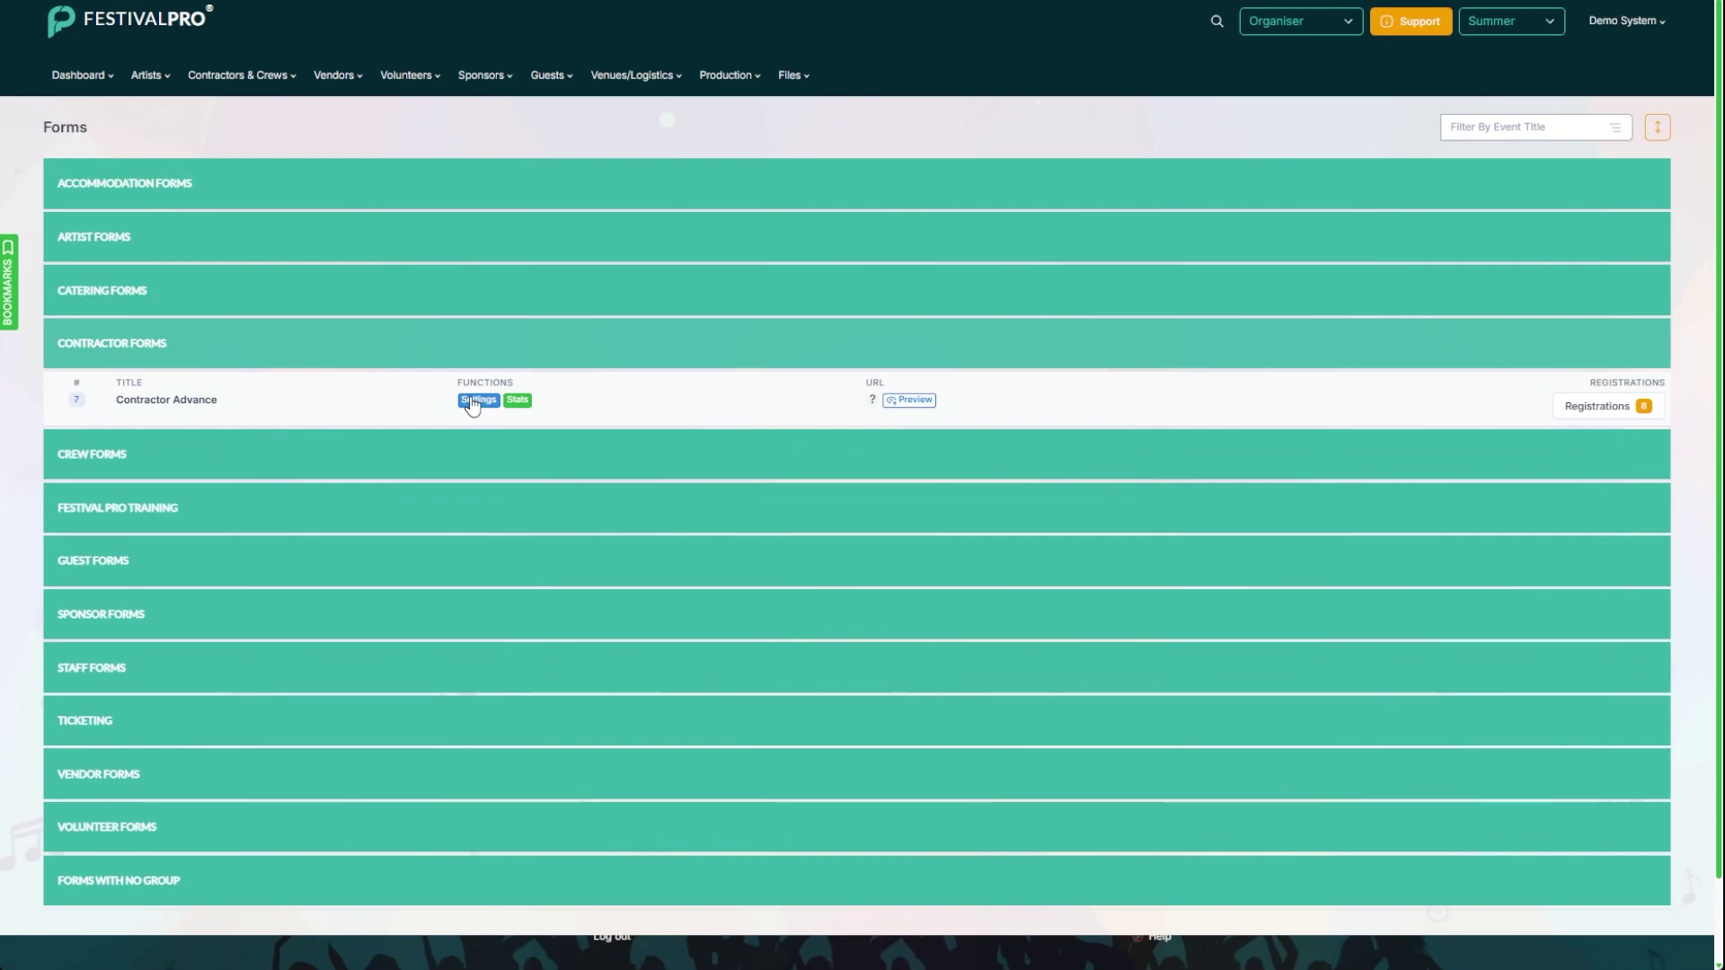
{"action": "left_click", "coordinate": [473, 406]}
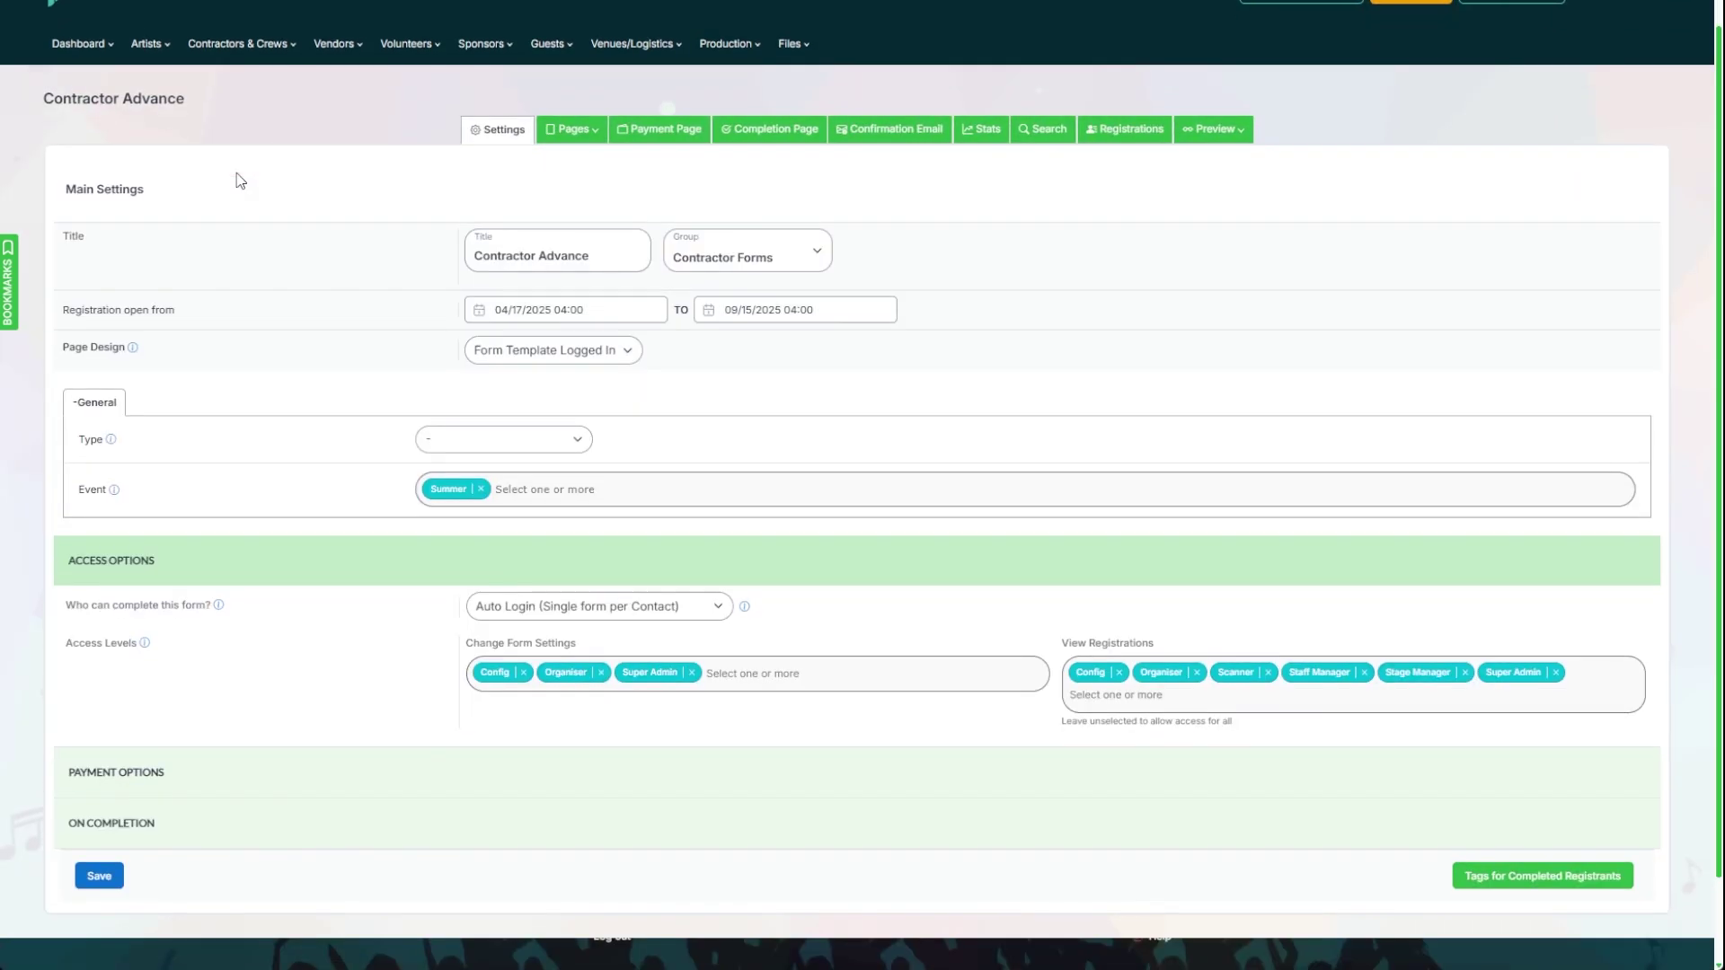
{"action": "scroll", "coordinate": [206, 378], "scroll_direction": "down", "scroll_amount": 2}
Step: Under On Completion, send tickets to both the Main Booker and Individuals
{"action": "left_click", "coordinate": [86, 738]}
{"action": "scroll", "coordinate": [471, 539], "scroll_direction": "down", "scroll_amount": 3}
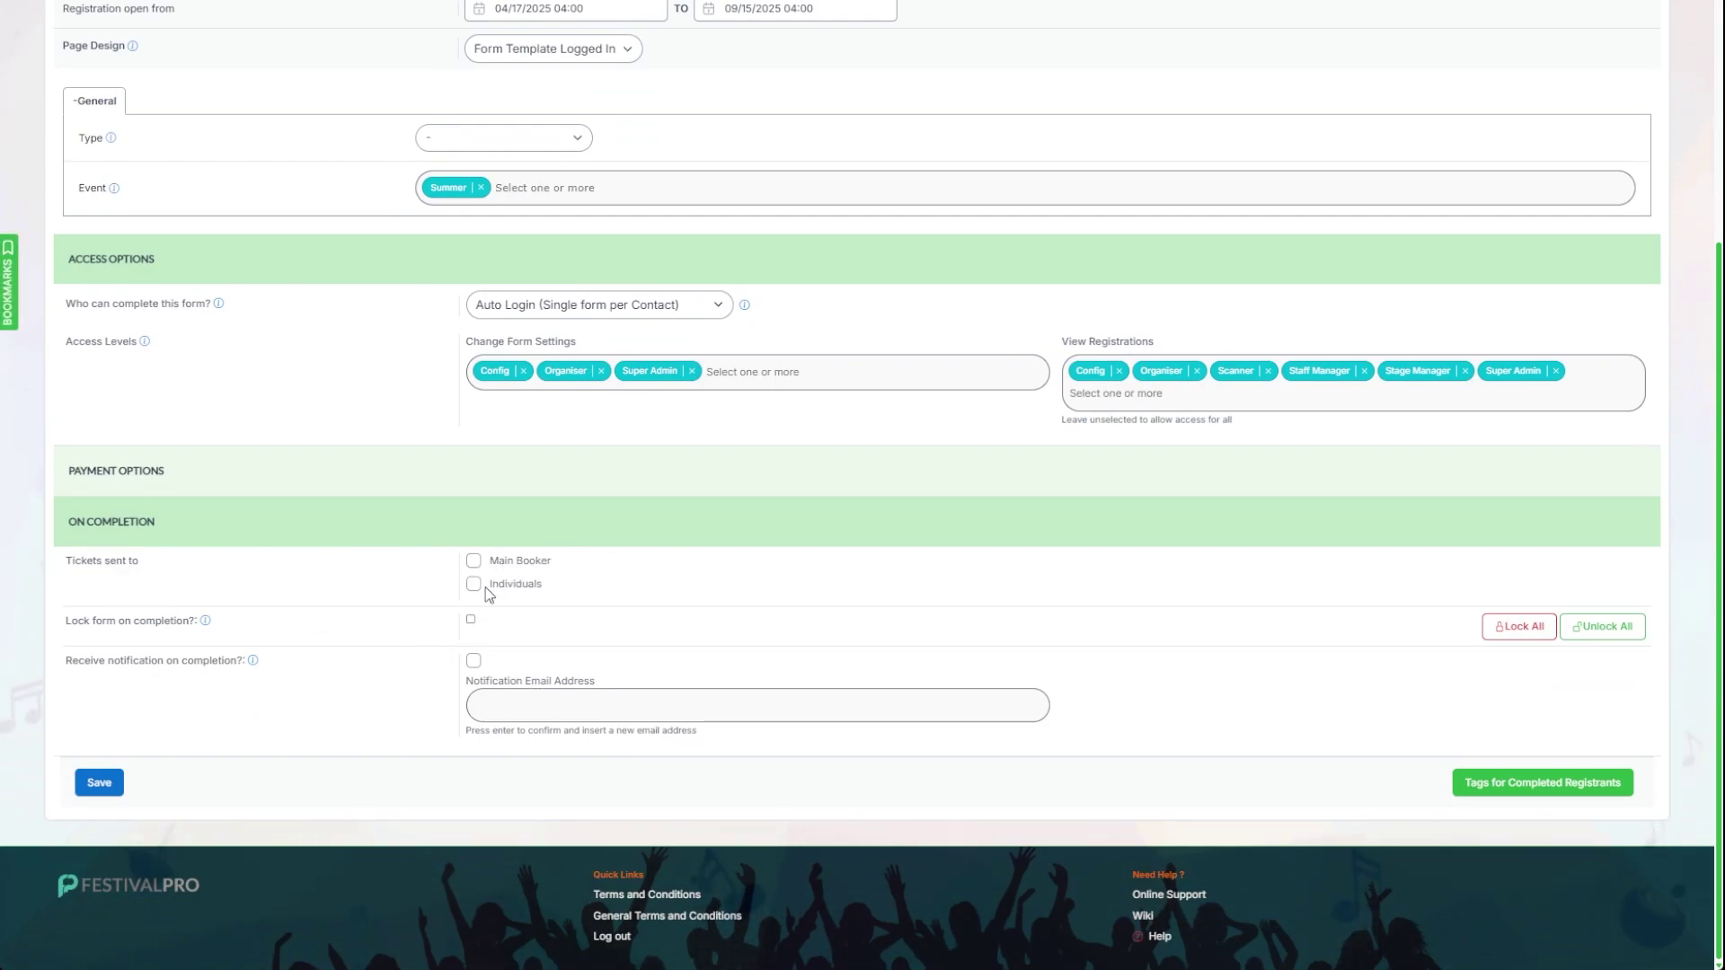
{"action": "left_click", "coordinate": [473, 562]}
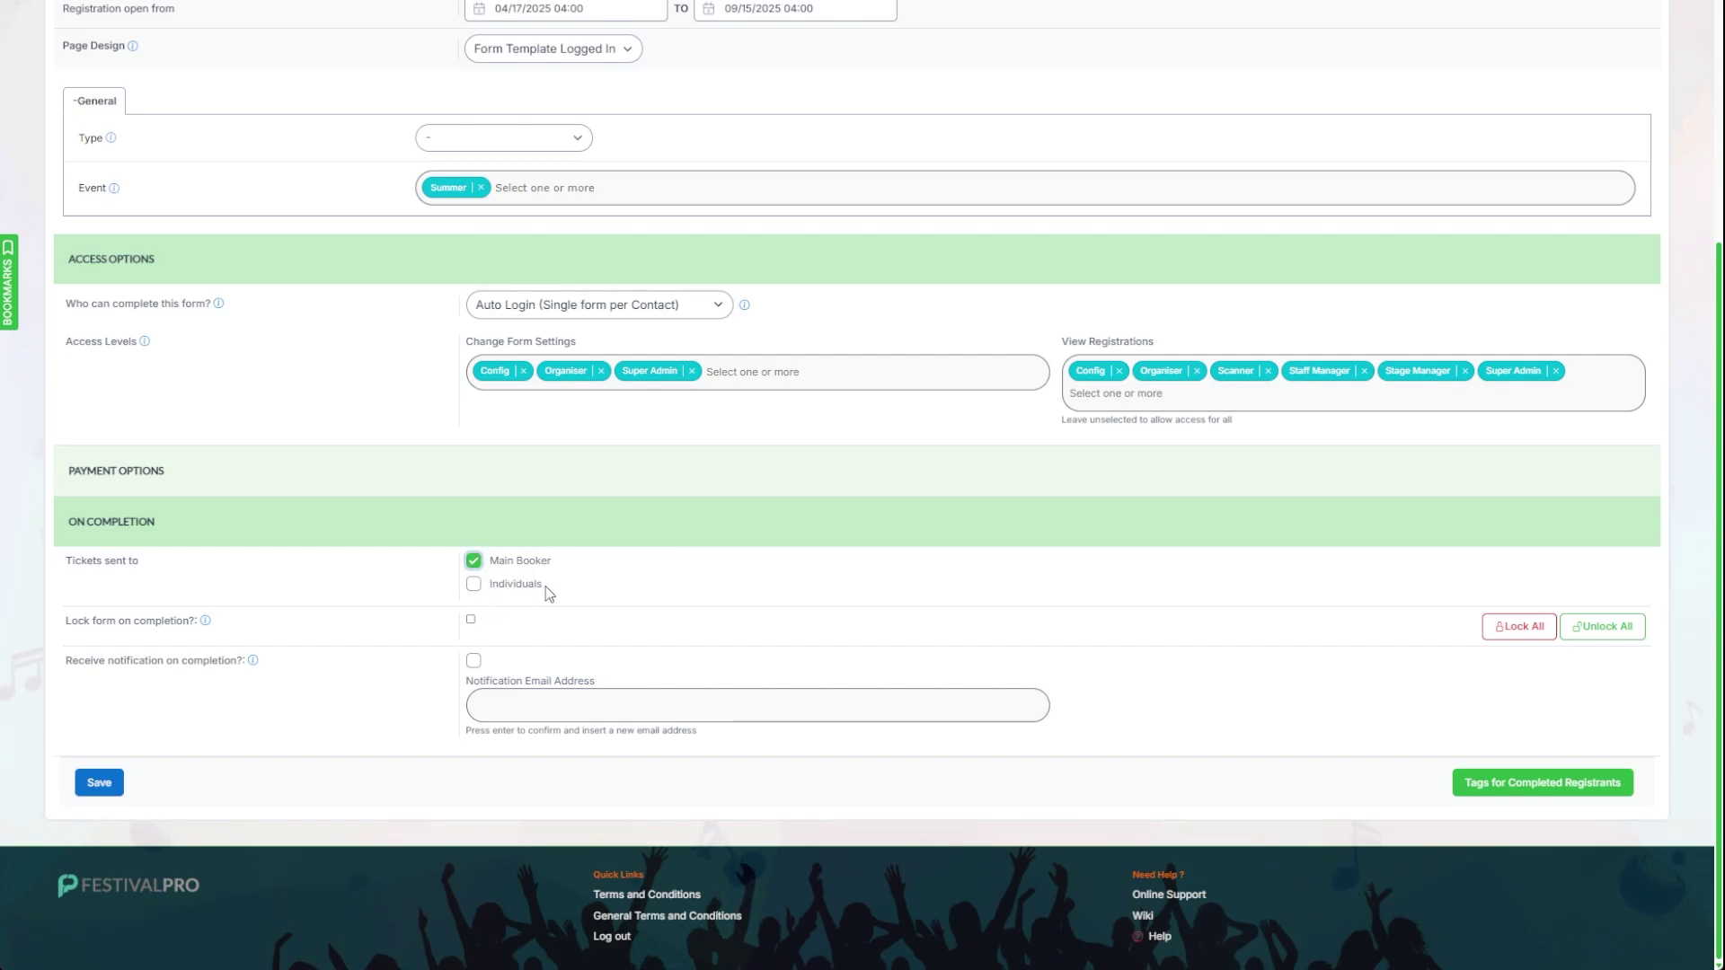
{"action": "left_click", "coordinate": [474, 586]}
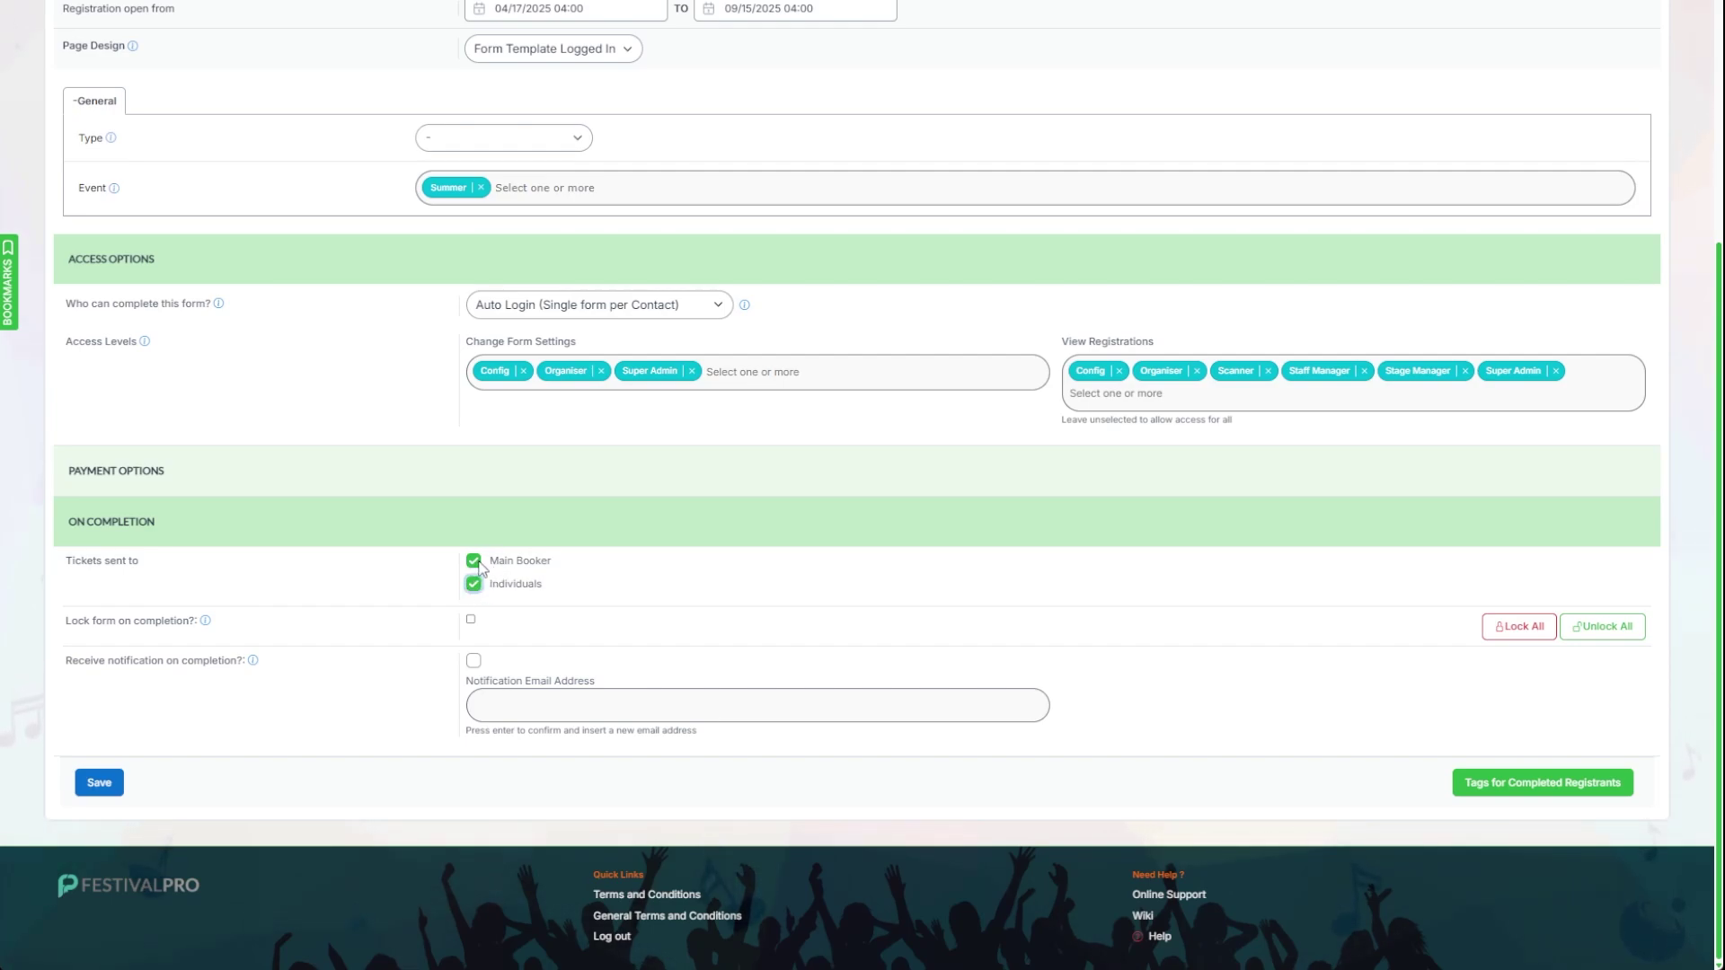
{"action": "mouse_move", "coordinate": [121, 669]}
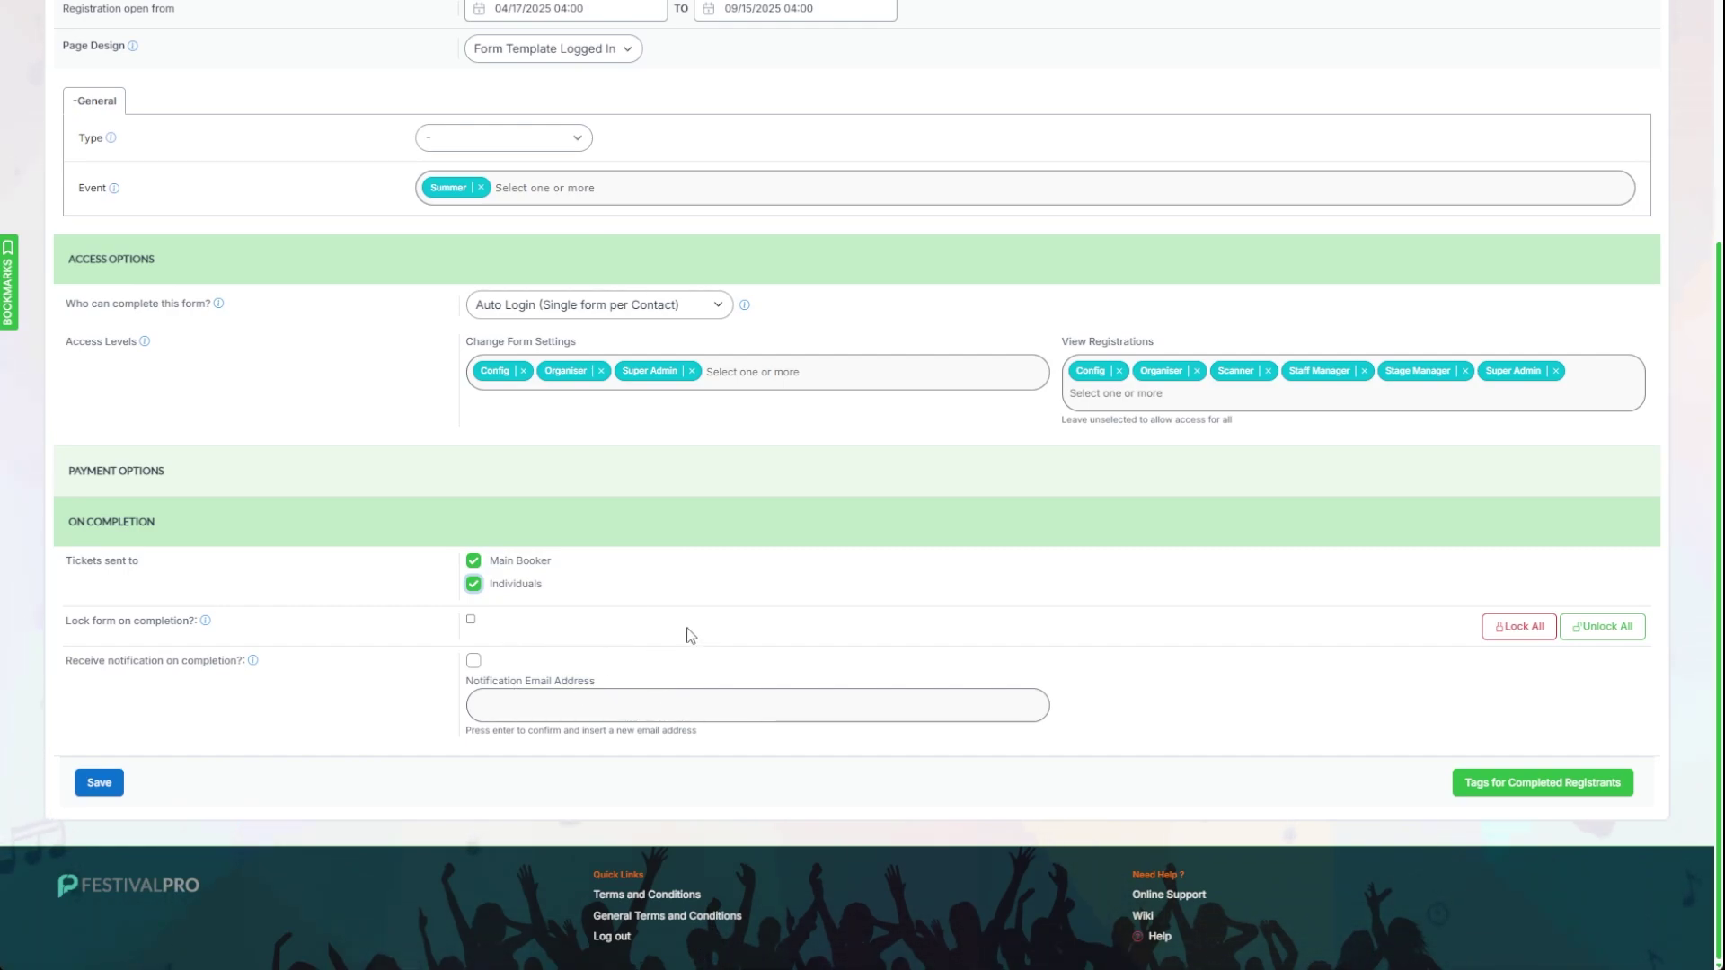
{"action": "scroll", "coordinate": [674, 620], "scroll_direction": "up", "scroll_amount": 4}
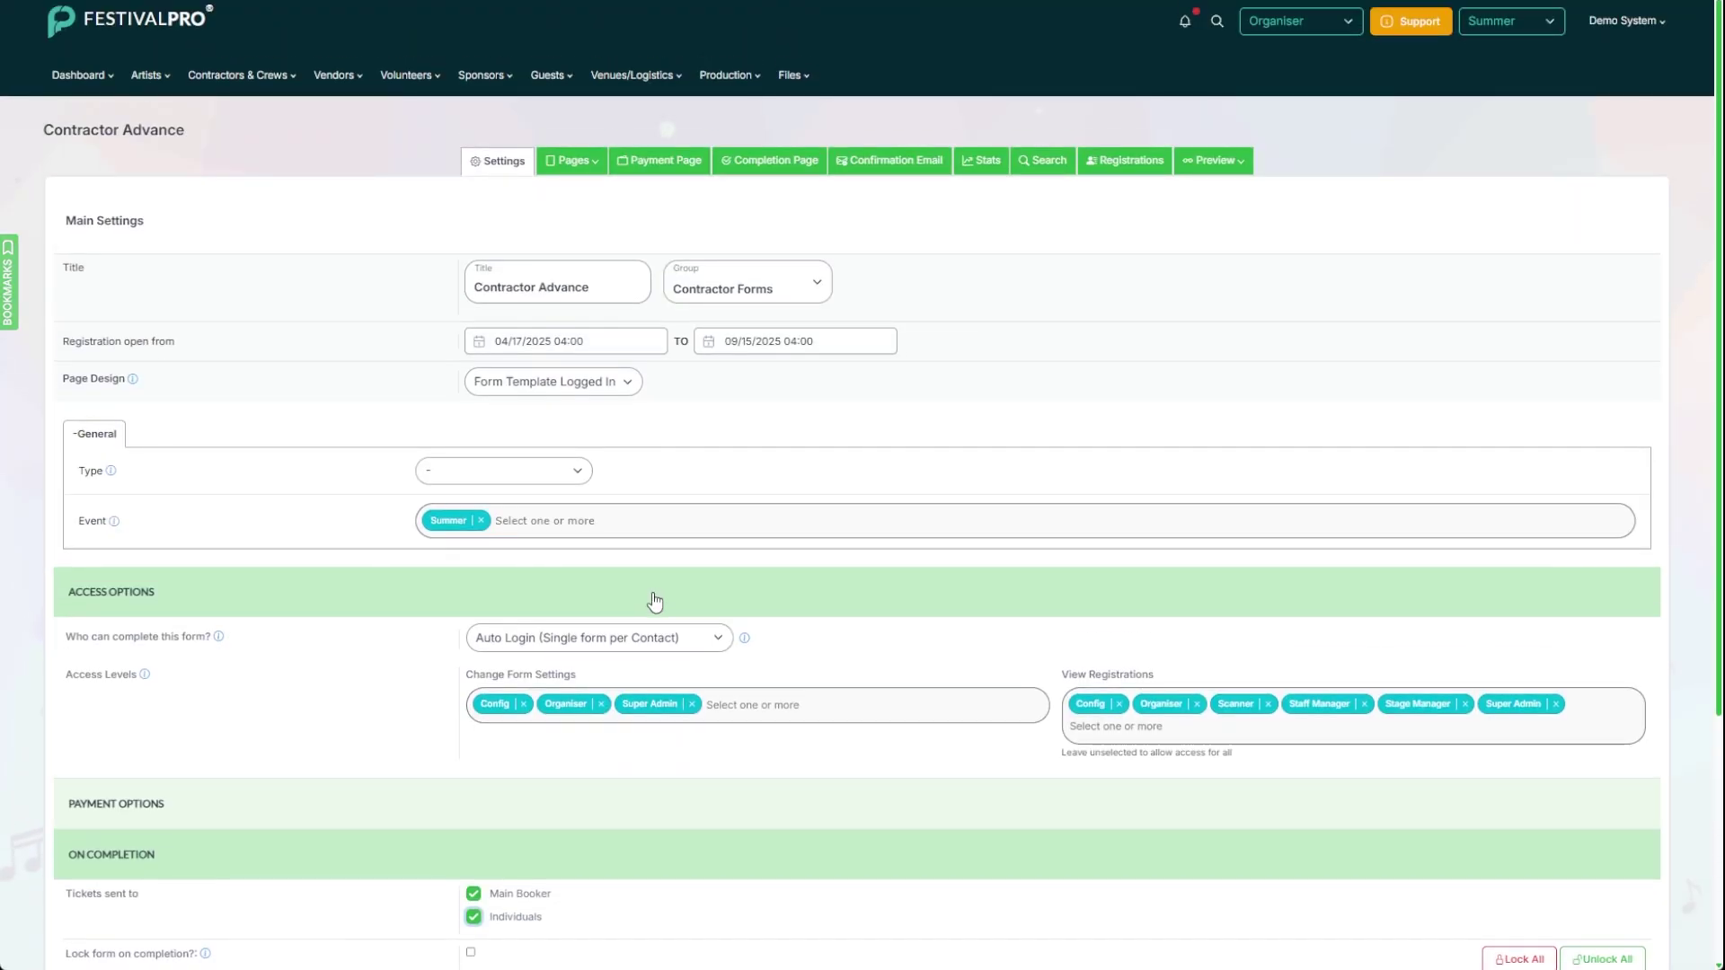
Step: Show the Confirmation Email thanking contacts for completing the contract for ::EVENTNAME::
{"action": "left_click", "coordinate": [892, 170]}
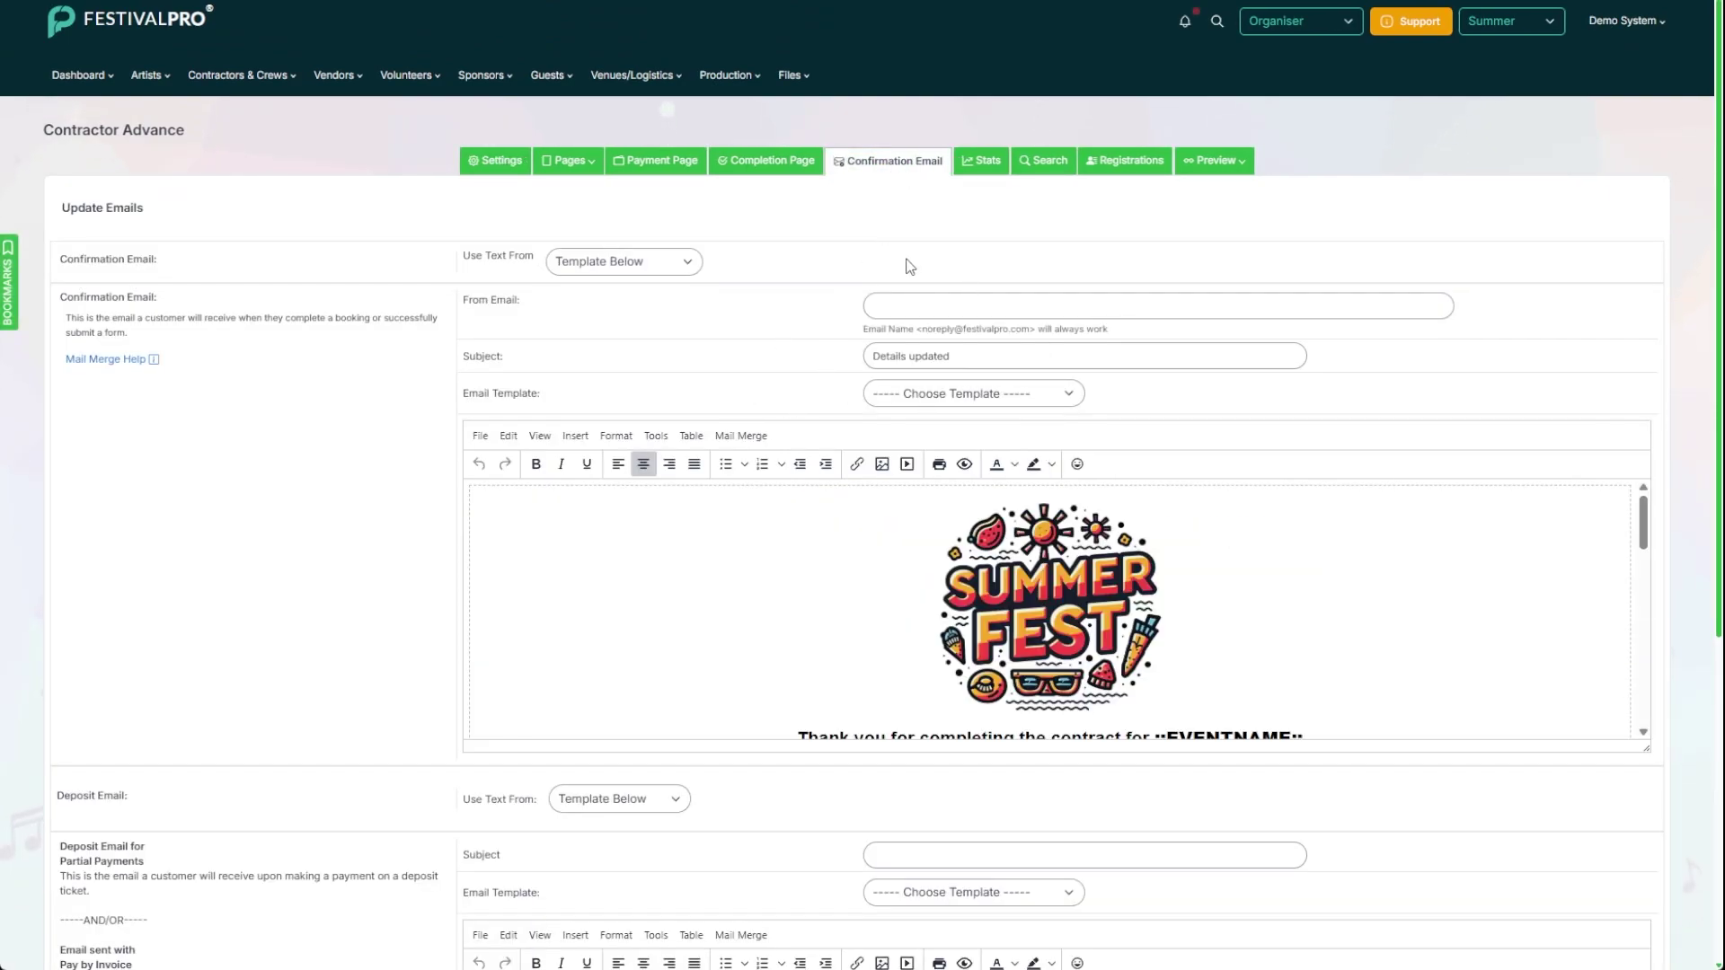
{"action": "scroll", "coordinate": [893, 571], "scroll_direction": "down", "scroll_amount": 1}
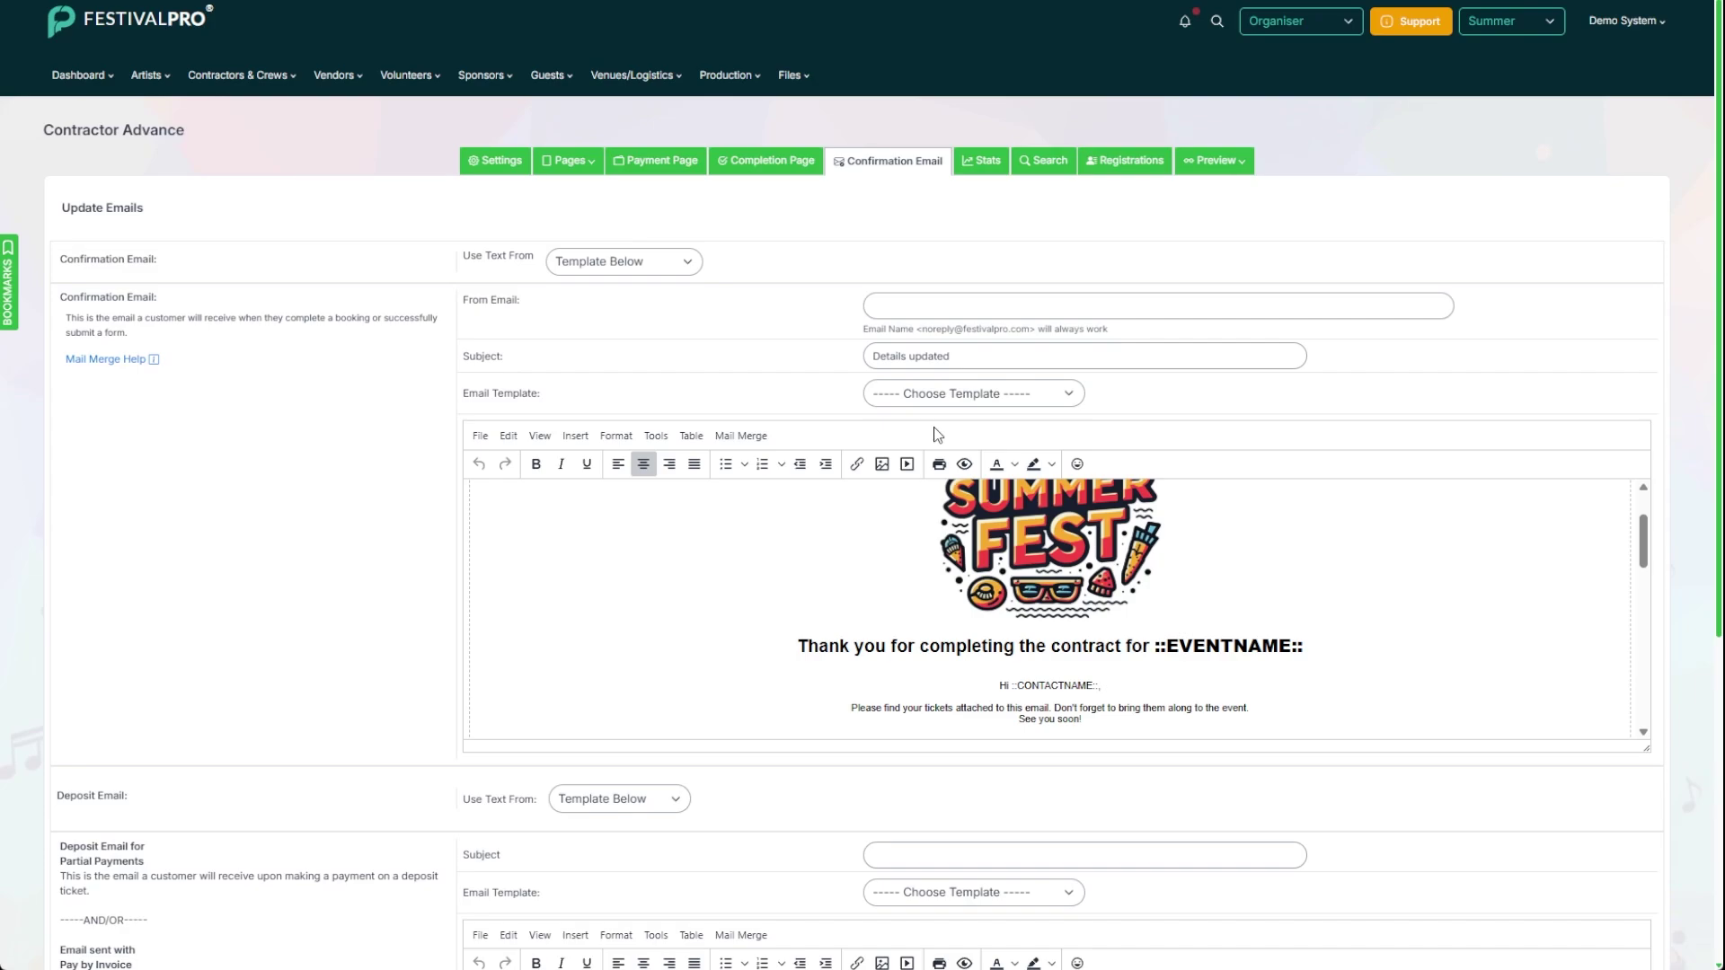
{"action": "left_click", "coordinate": [789, 76]}
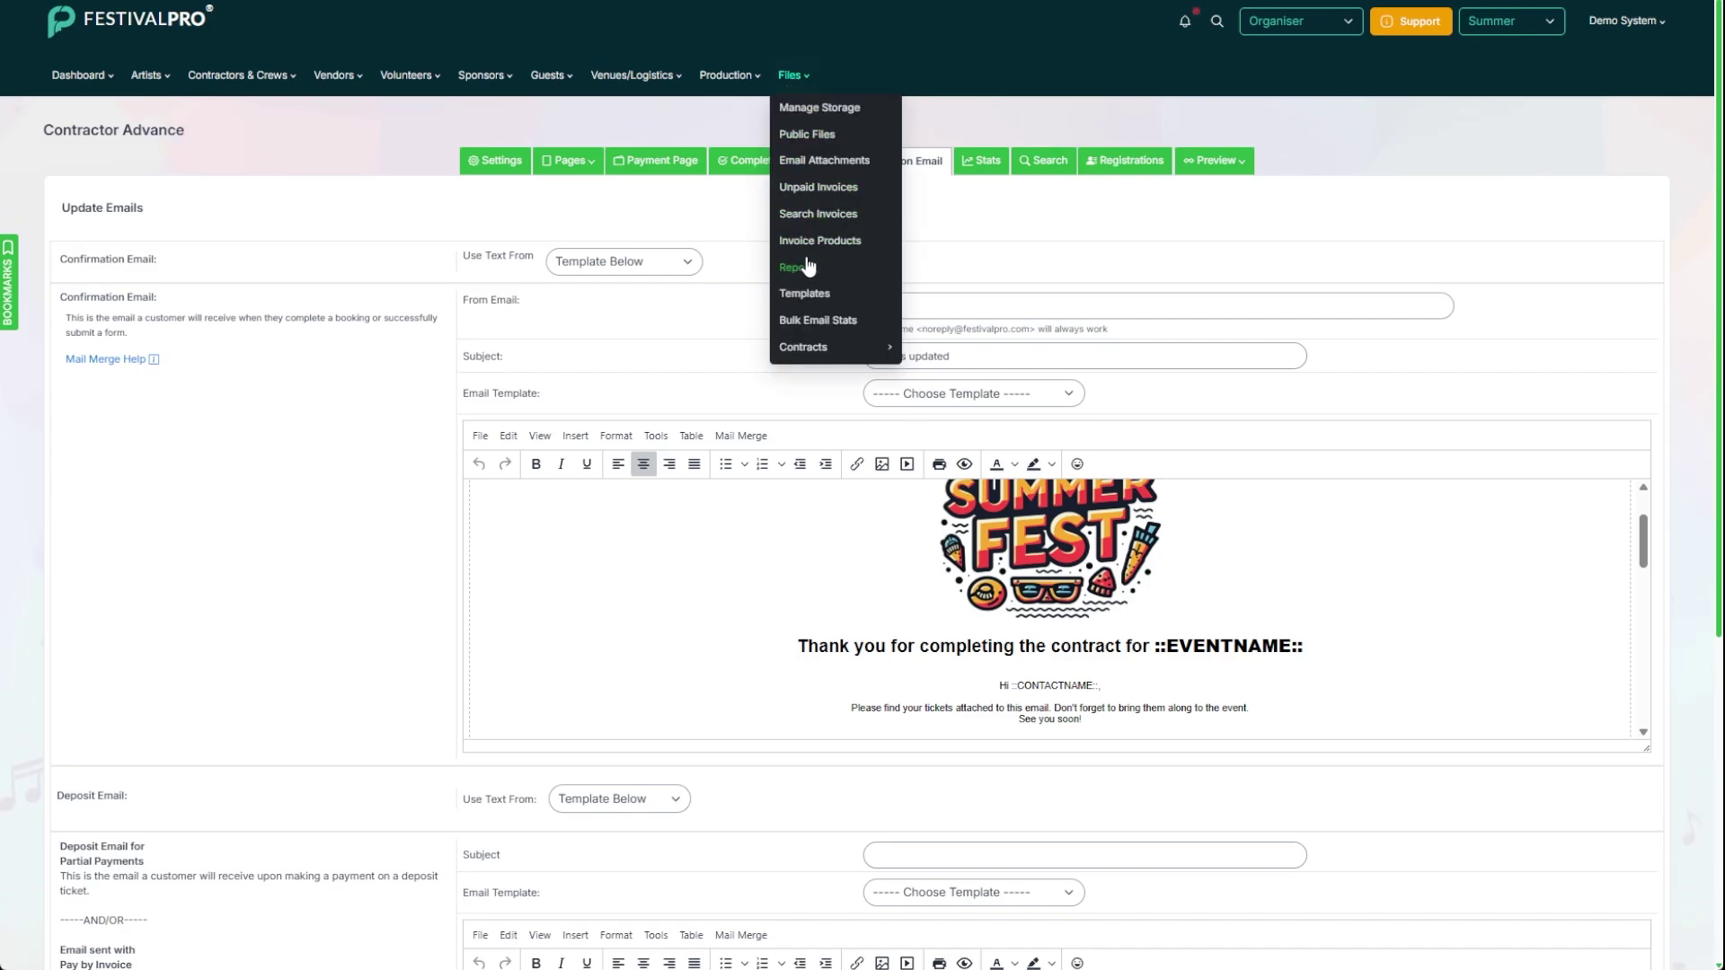
Step: Edit the Contractor Advance email template under Contractors and Crew, adding the word 'please'
{"action": "left_click", "coordinate": [814, 294]}
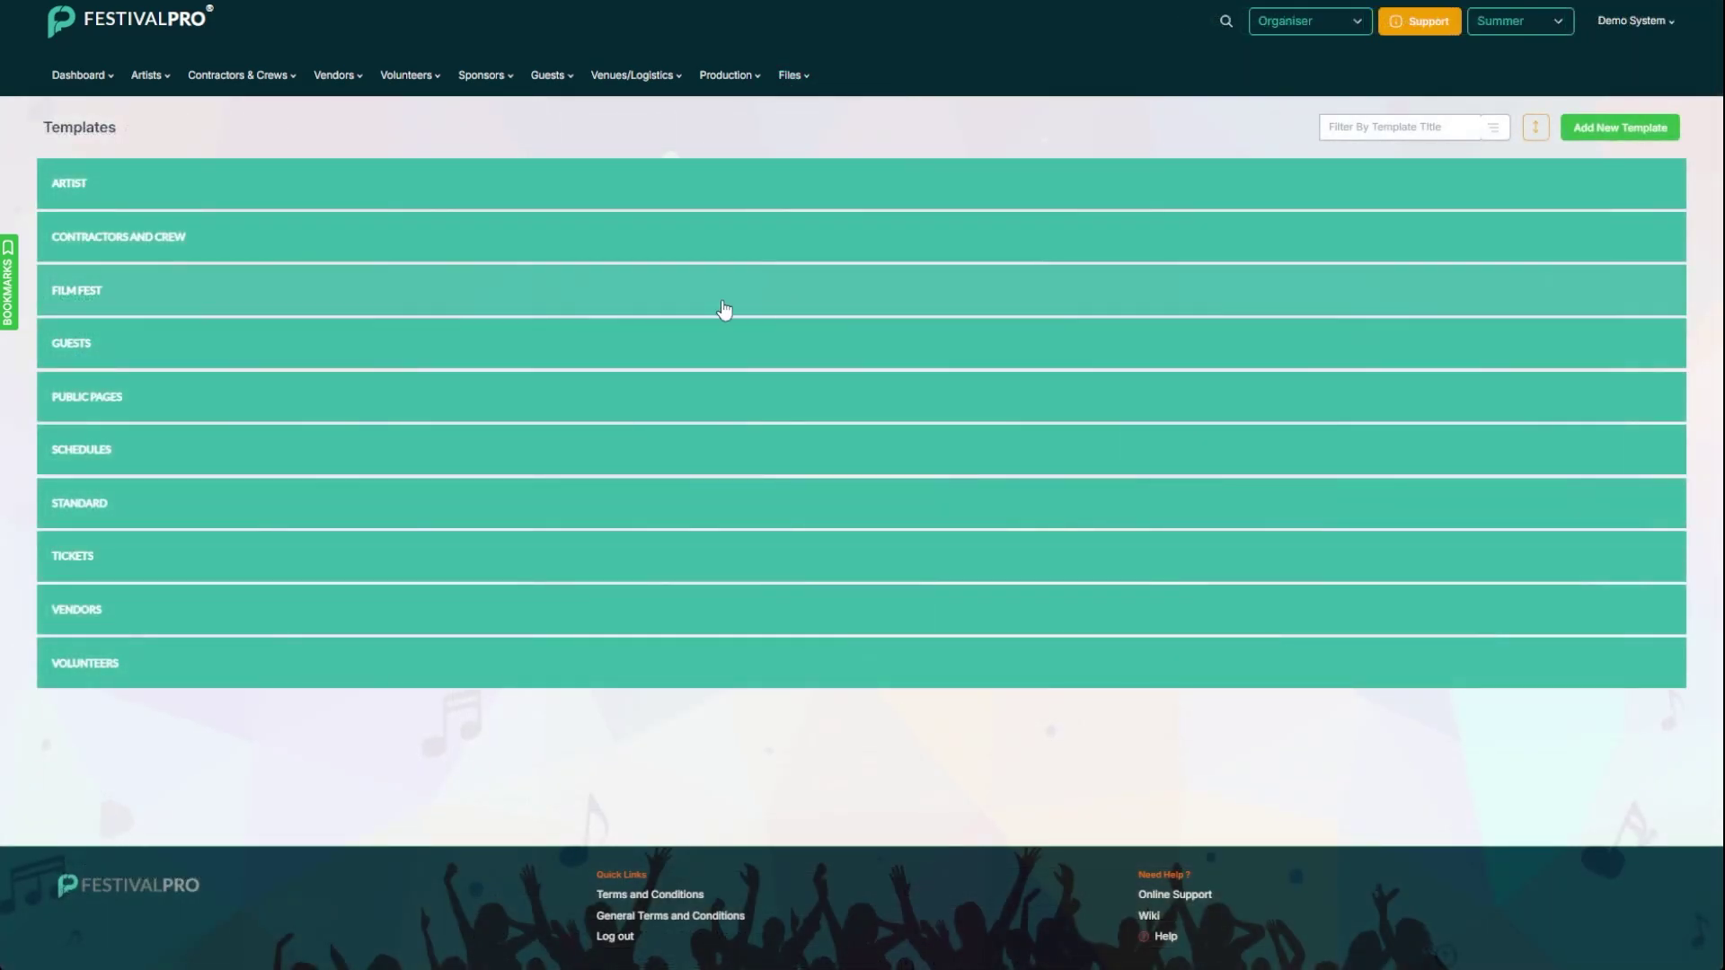
{"action": "left_click", "coordinate": [220, 242]}
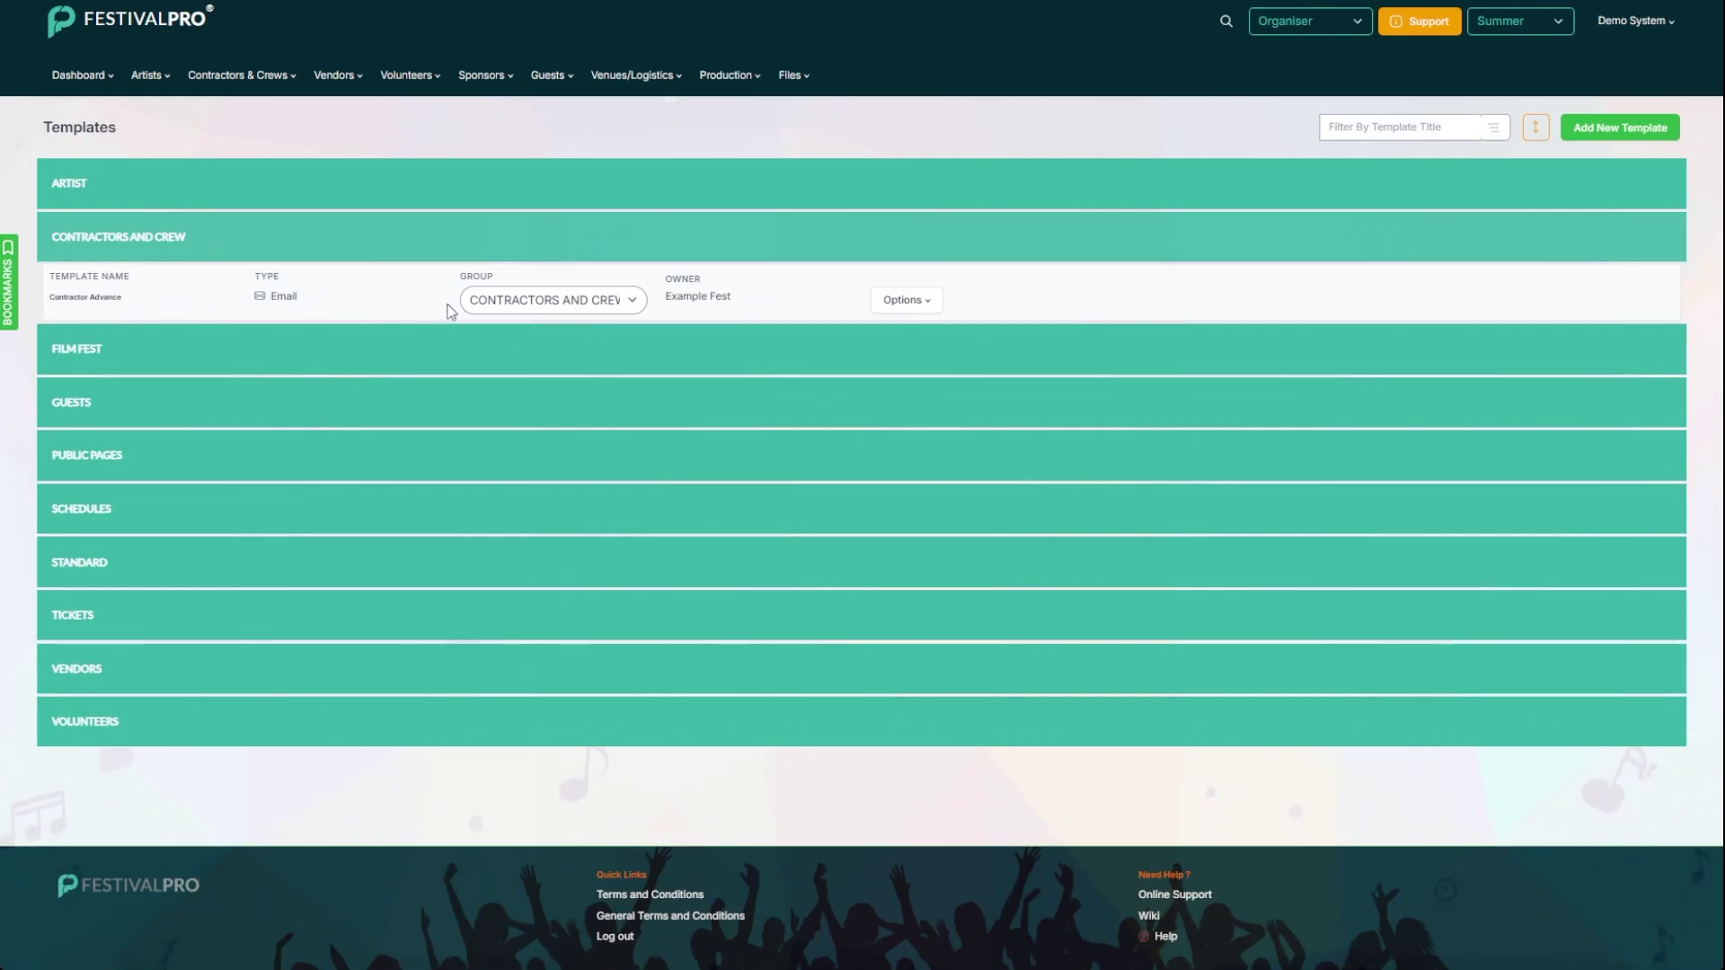
{"action": "left_click", "coordinate": [895, 304]}
{"action": "left_click", "coordinate": [909, 359]}
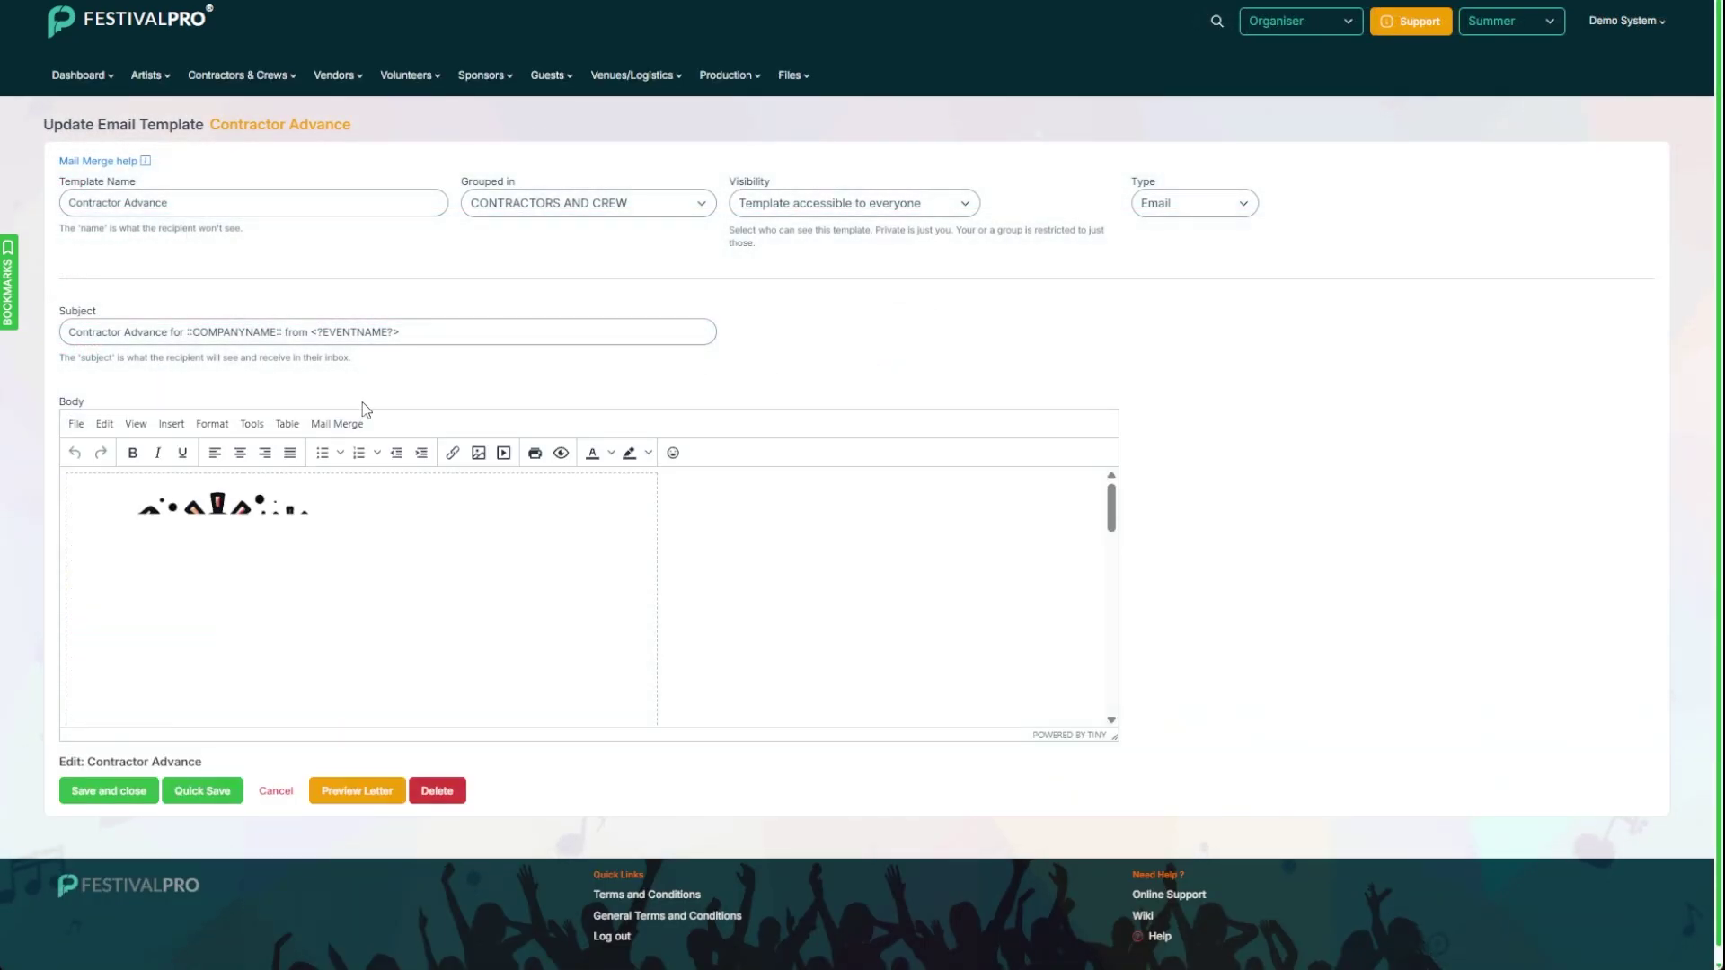
{"action": "scroll", "coordinate": [268, 536], "scroll_direction": "down", "scroll_amount": 3}
{"action": "scroll", "coordinate": [185, 644], "scroll_direction": "down", "scroll_amount": 3}
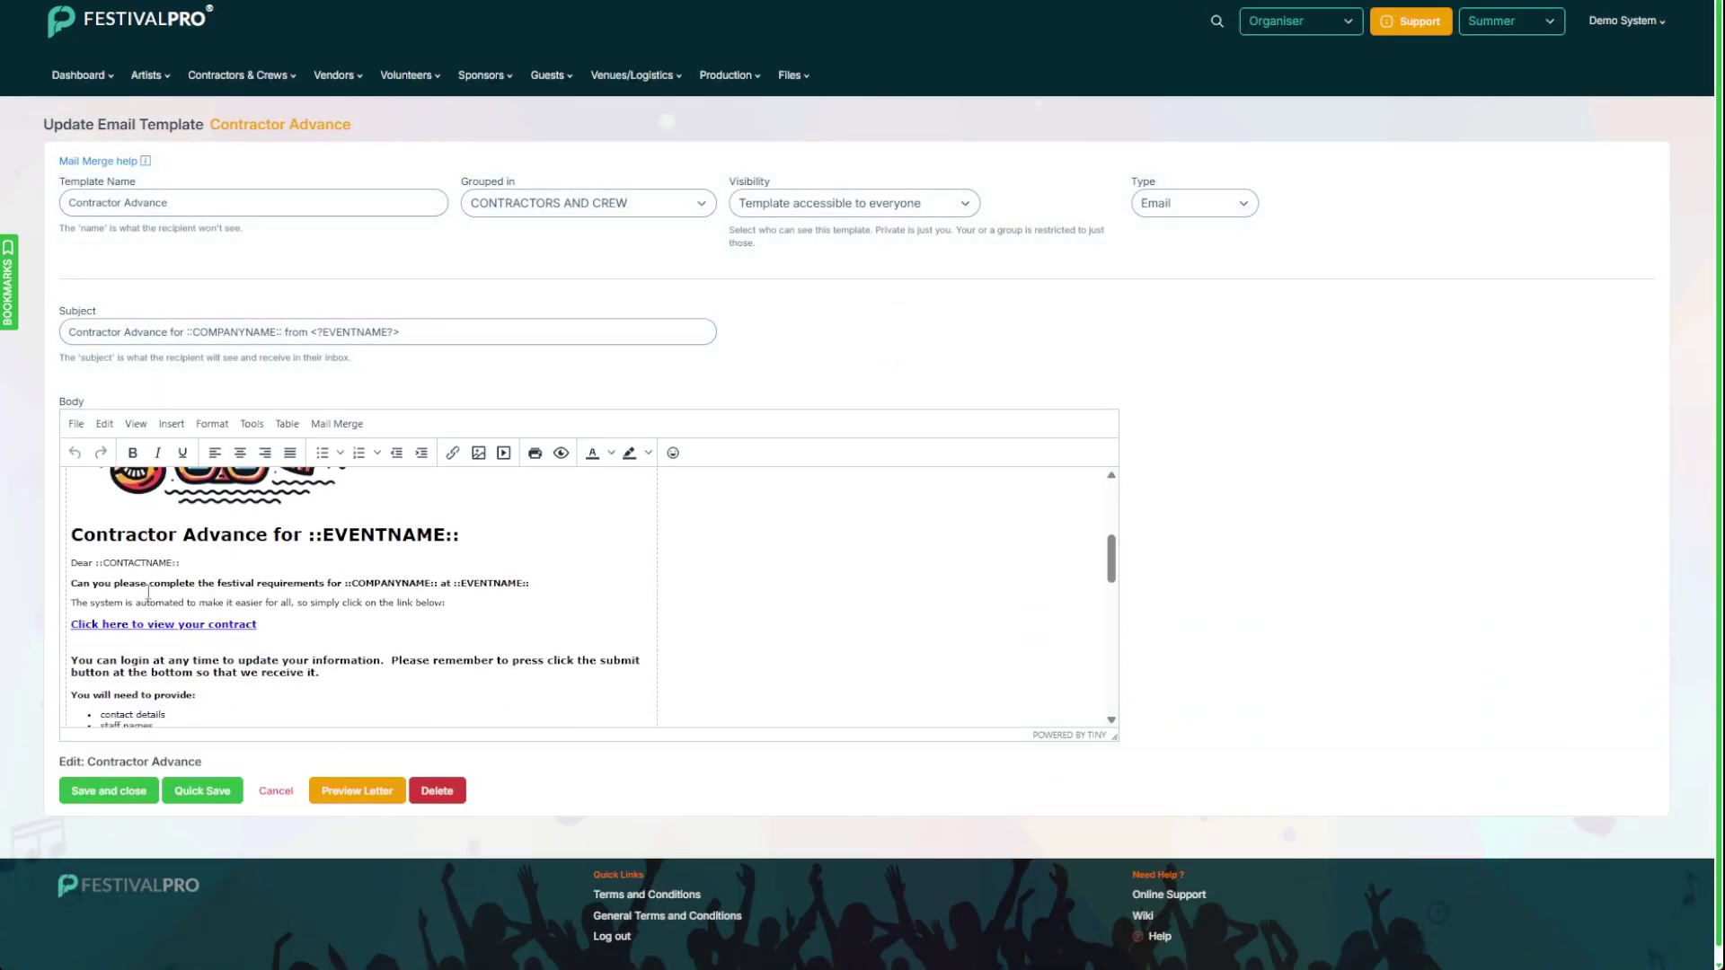
{"action": "left_click", "coordinate": [146, 583]}
{"action": "type", "text": "please"}
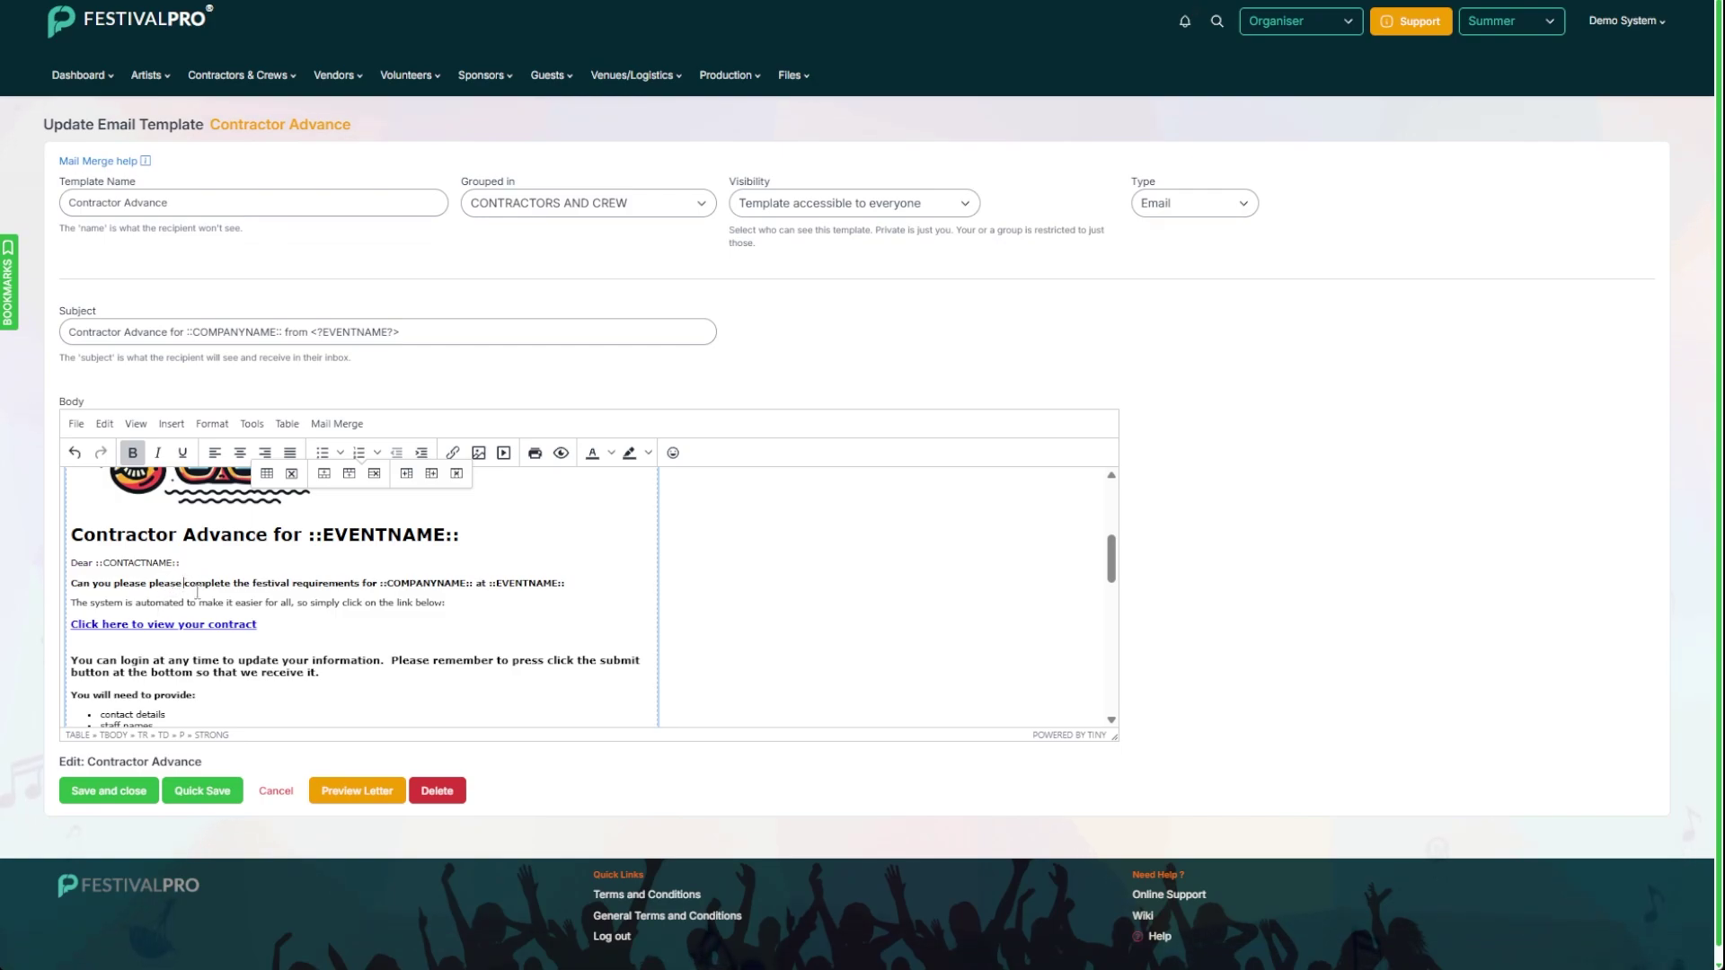
Step: Point the contract link at the Contractor Advance (AUTO LOGIN) form and save the template
{"action": "triple_click", "coordinate": [182, 617]}
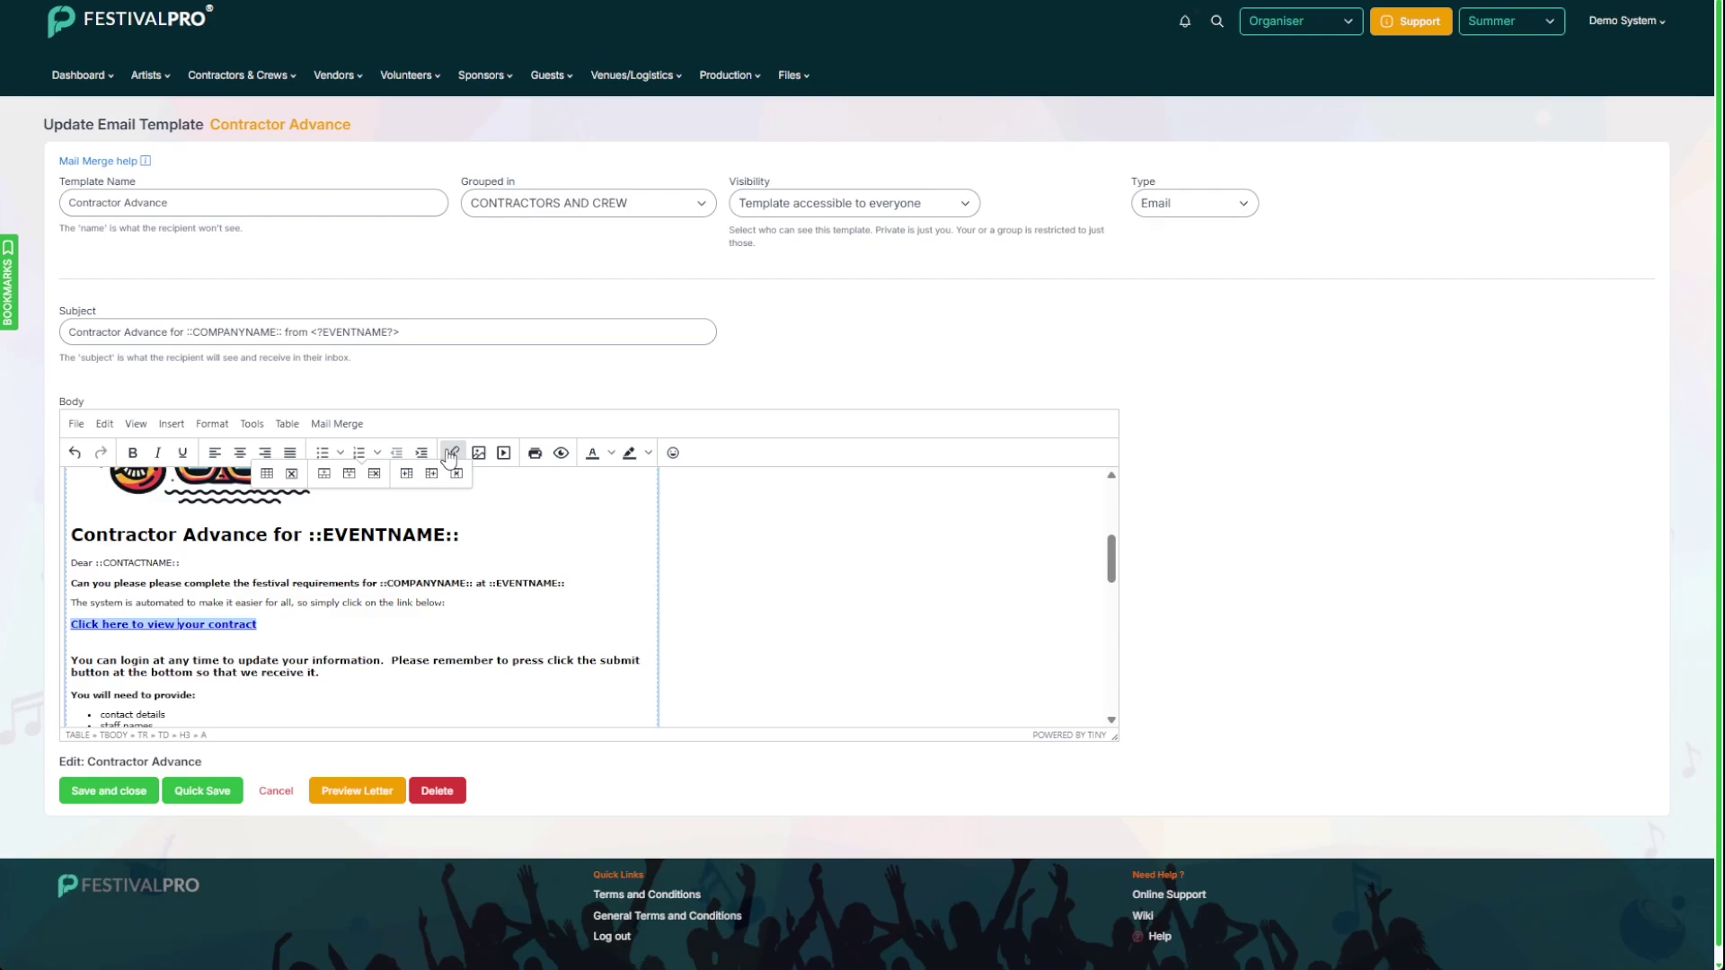
{"action": "left_click", "coordinate": [449, 454]}
{"action": "left_click_drag", "start_coordinate": [906, 416], "coordinate": [1016, 426]}
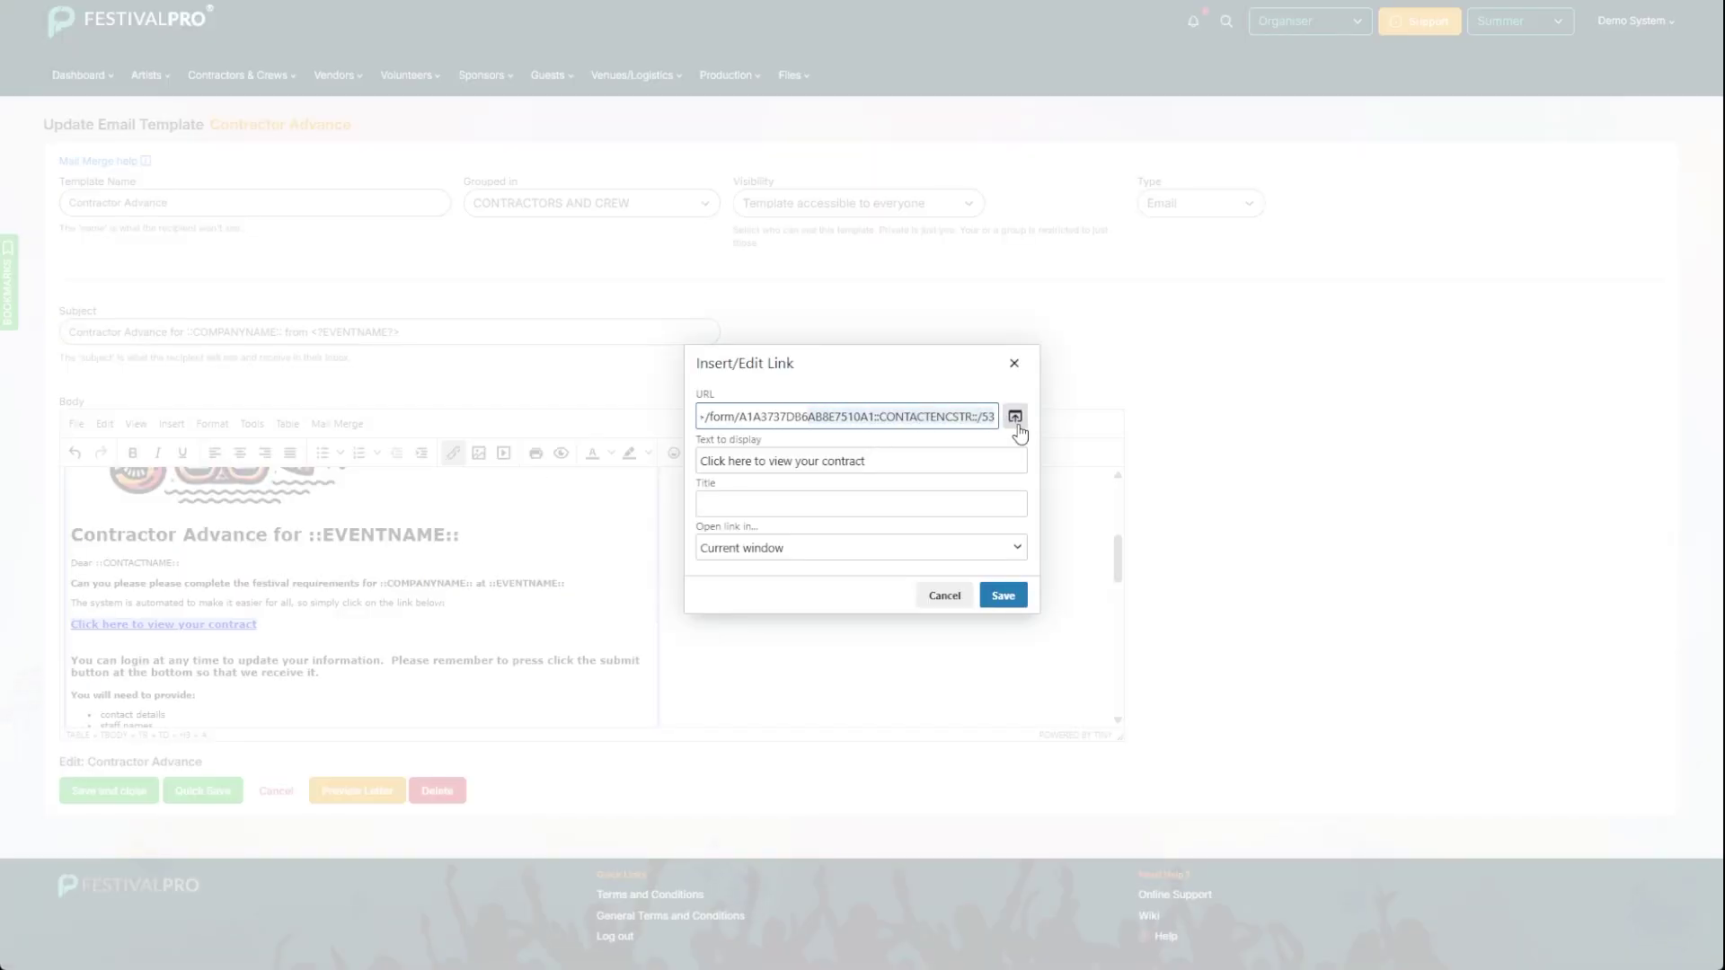
{"action": "left_click", "coordinate": [885, 417]}
{"action": "left_click_drag", "start_coordinate": [885, 417], "coordinate": [989, 423]}
{"action": "left_click", "coordinate": [925, 423]}
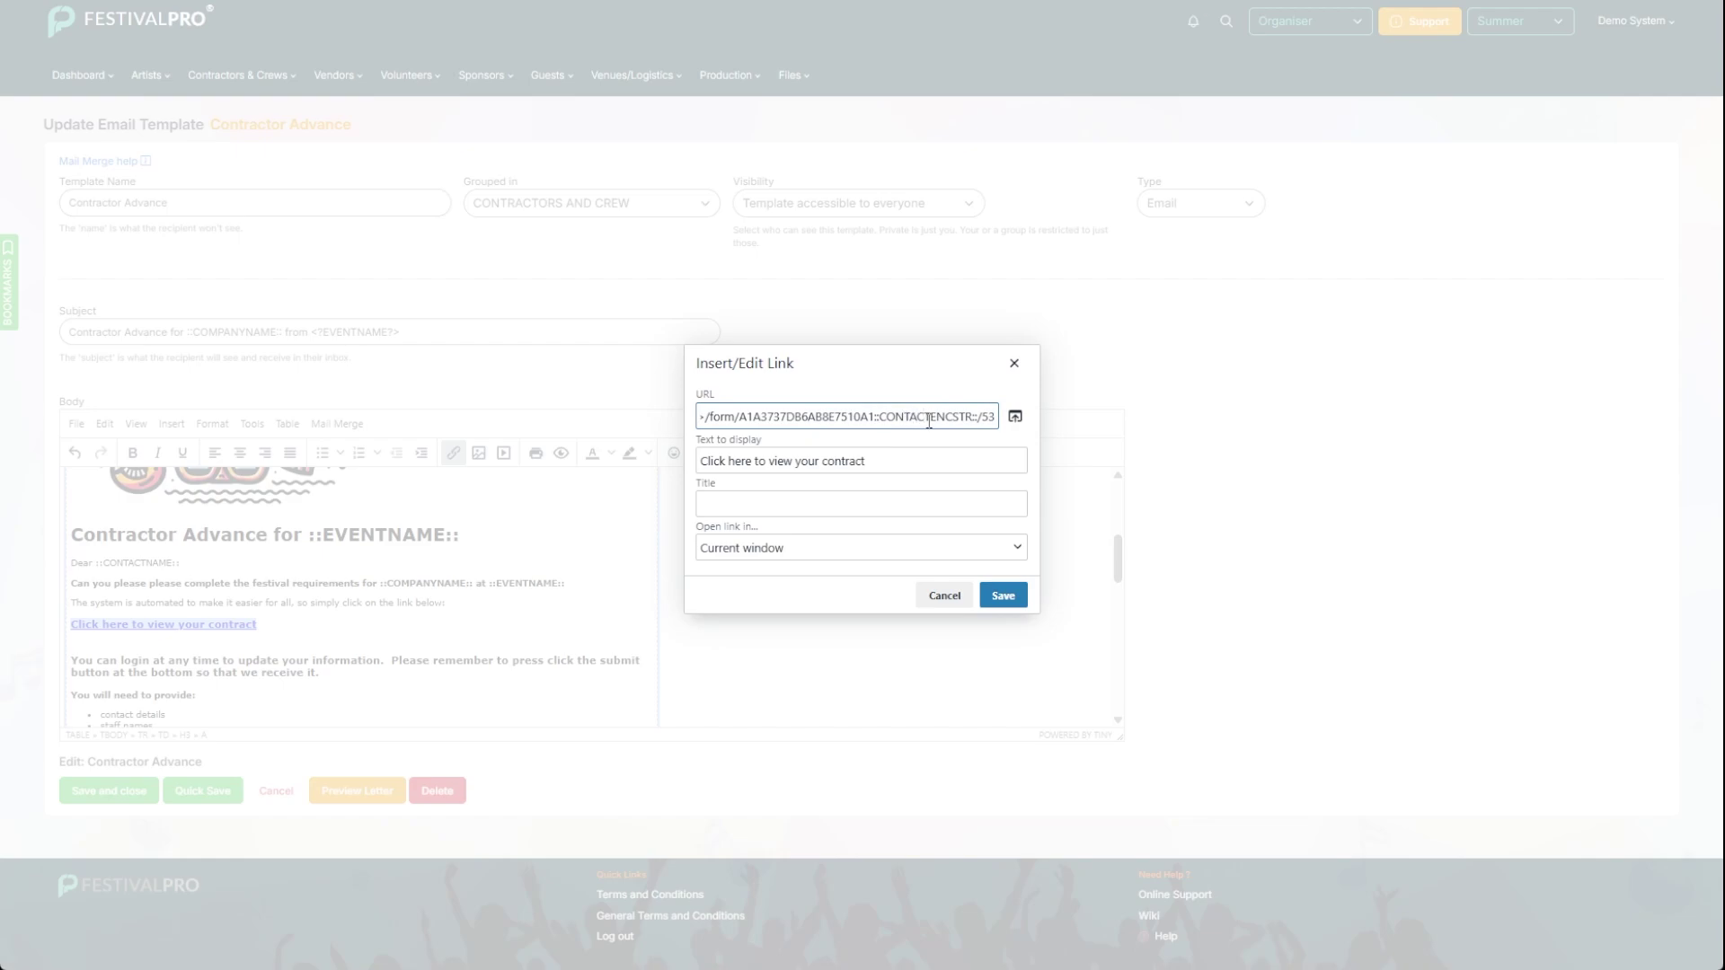
{"action": "left_click", "coordinate": [1014, 418]}
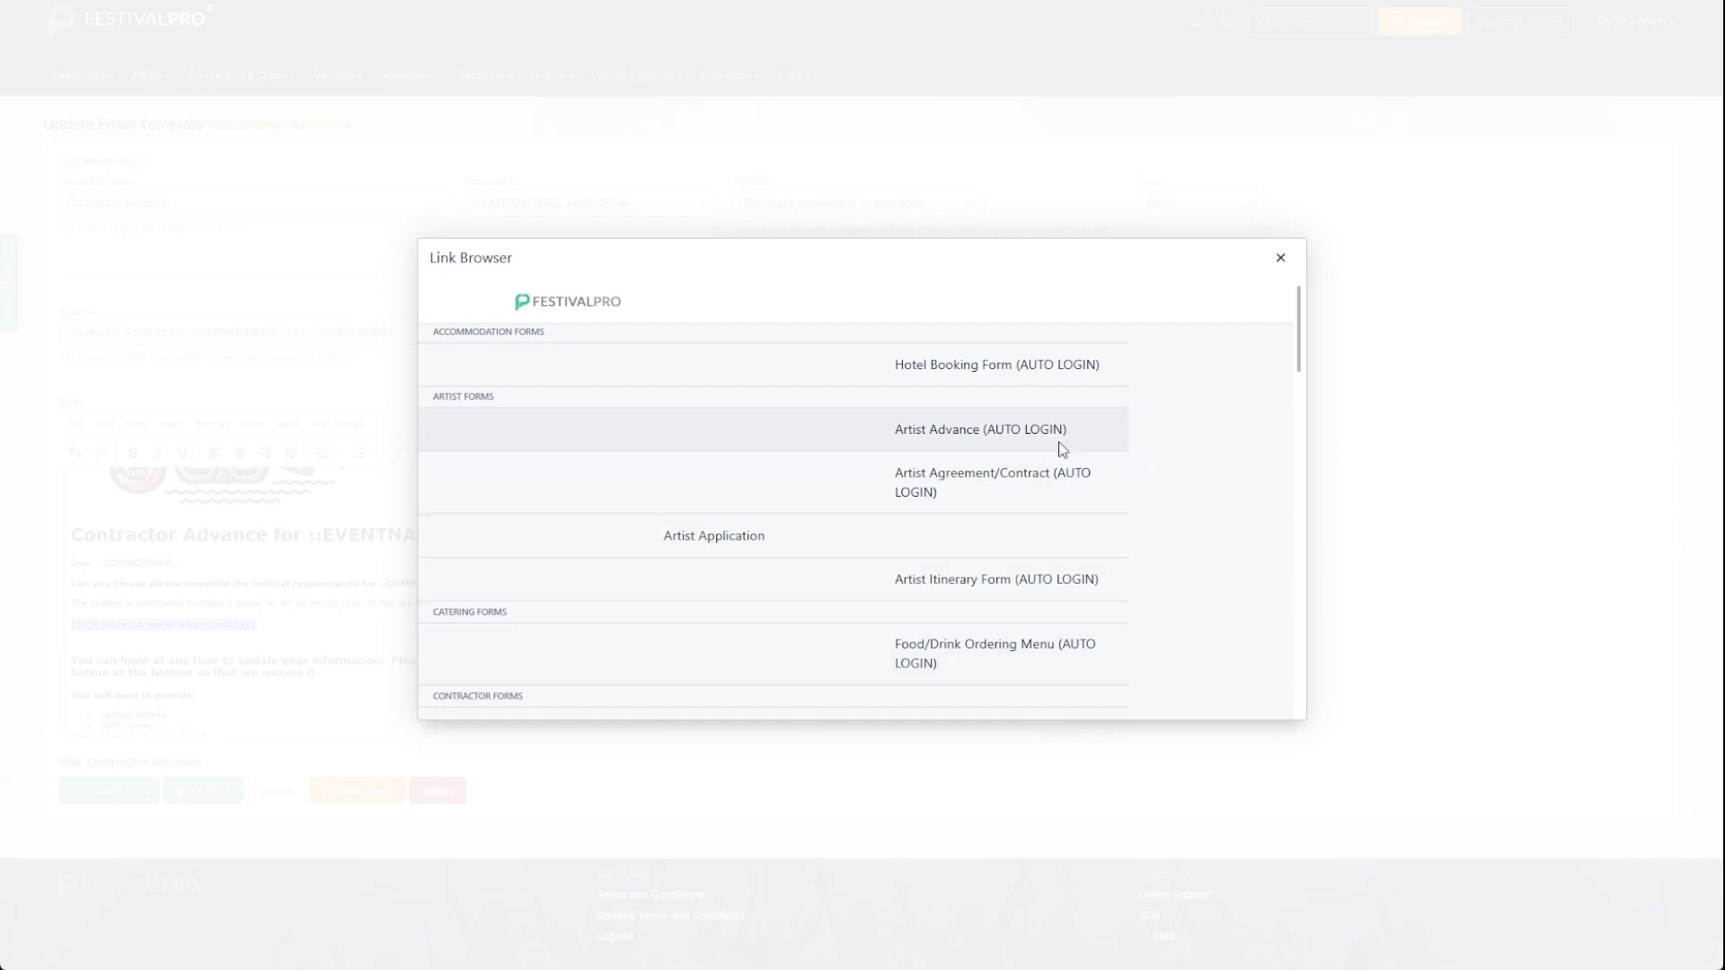
{"action": "scroll", "coordinate": [997, 439], "scroll_direction": "down", "scroll_amount": 3}
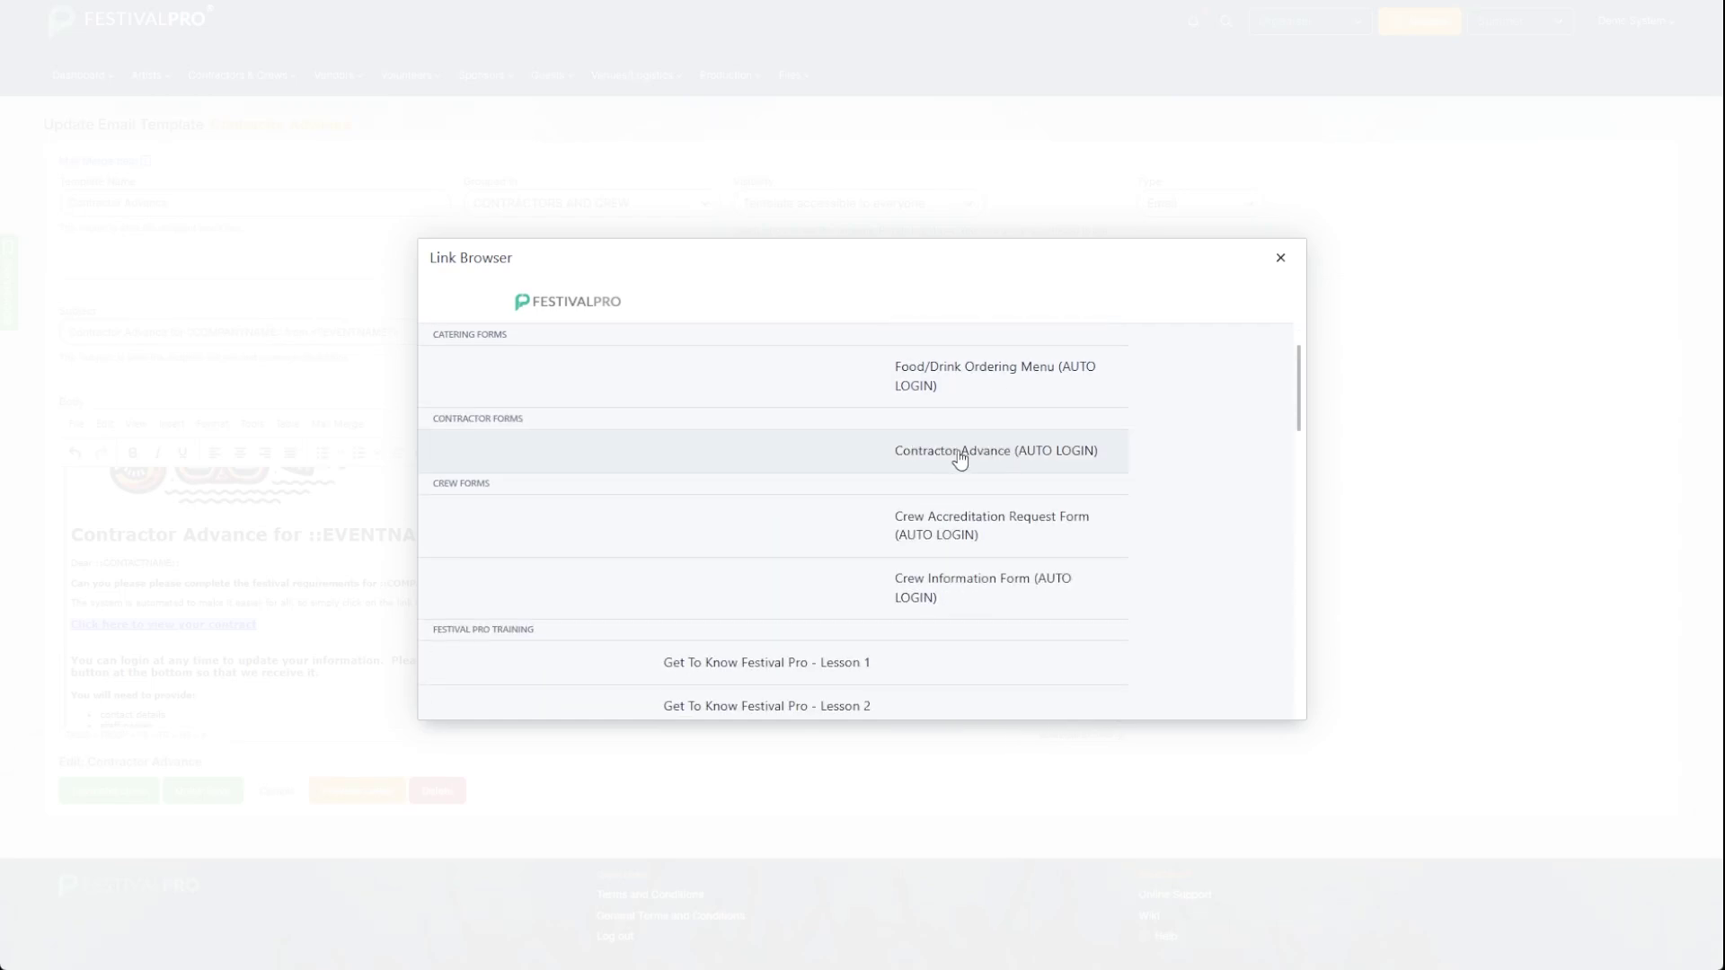
{"action": "left_click", "coordinate": [930, 452]}
{"action": "left_click", "coordinate": [998, 596]}
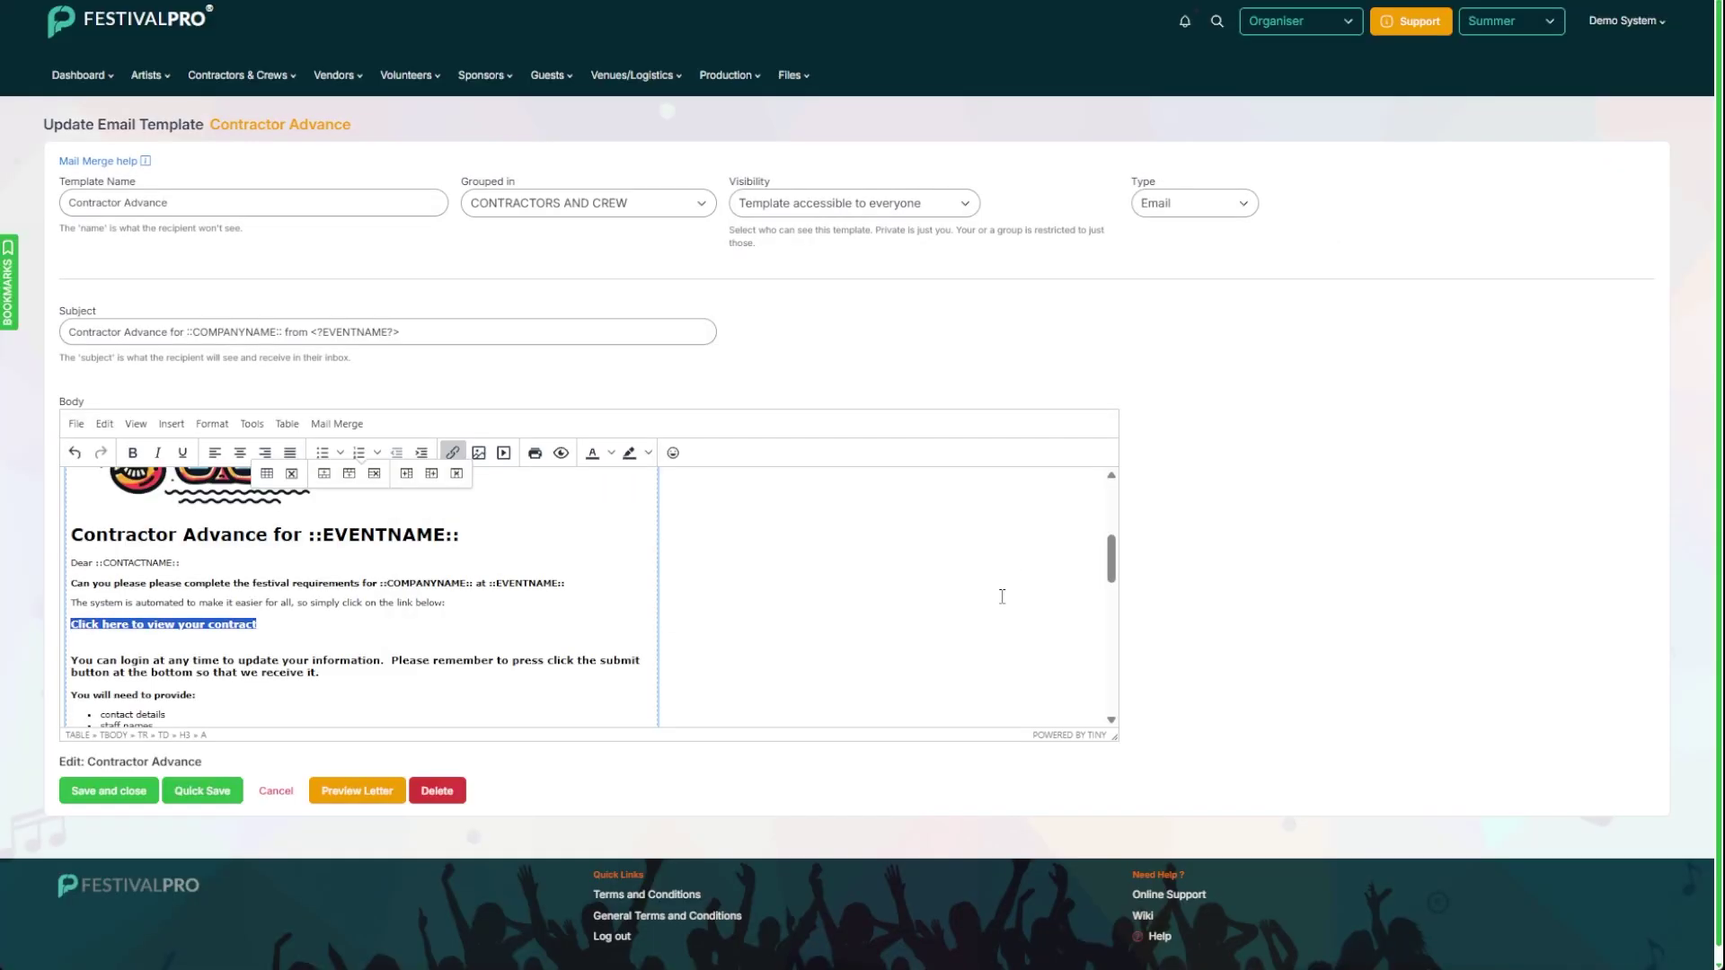
{"action": "left_click", "coordinate": [122, 796]}
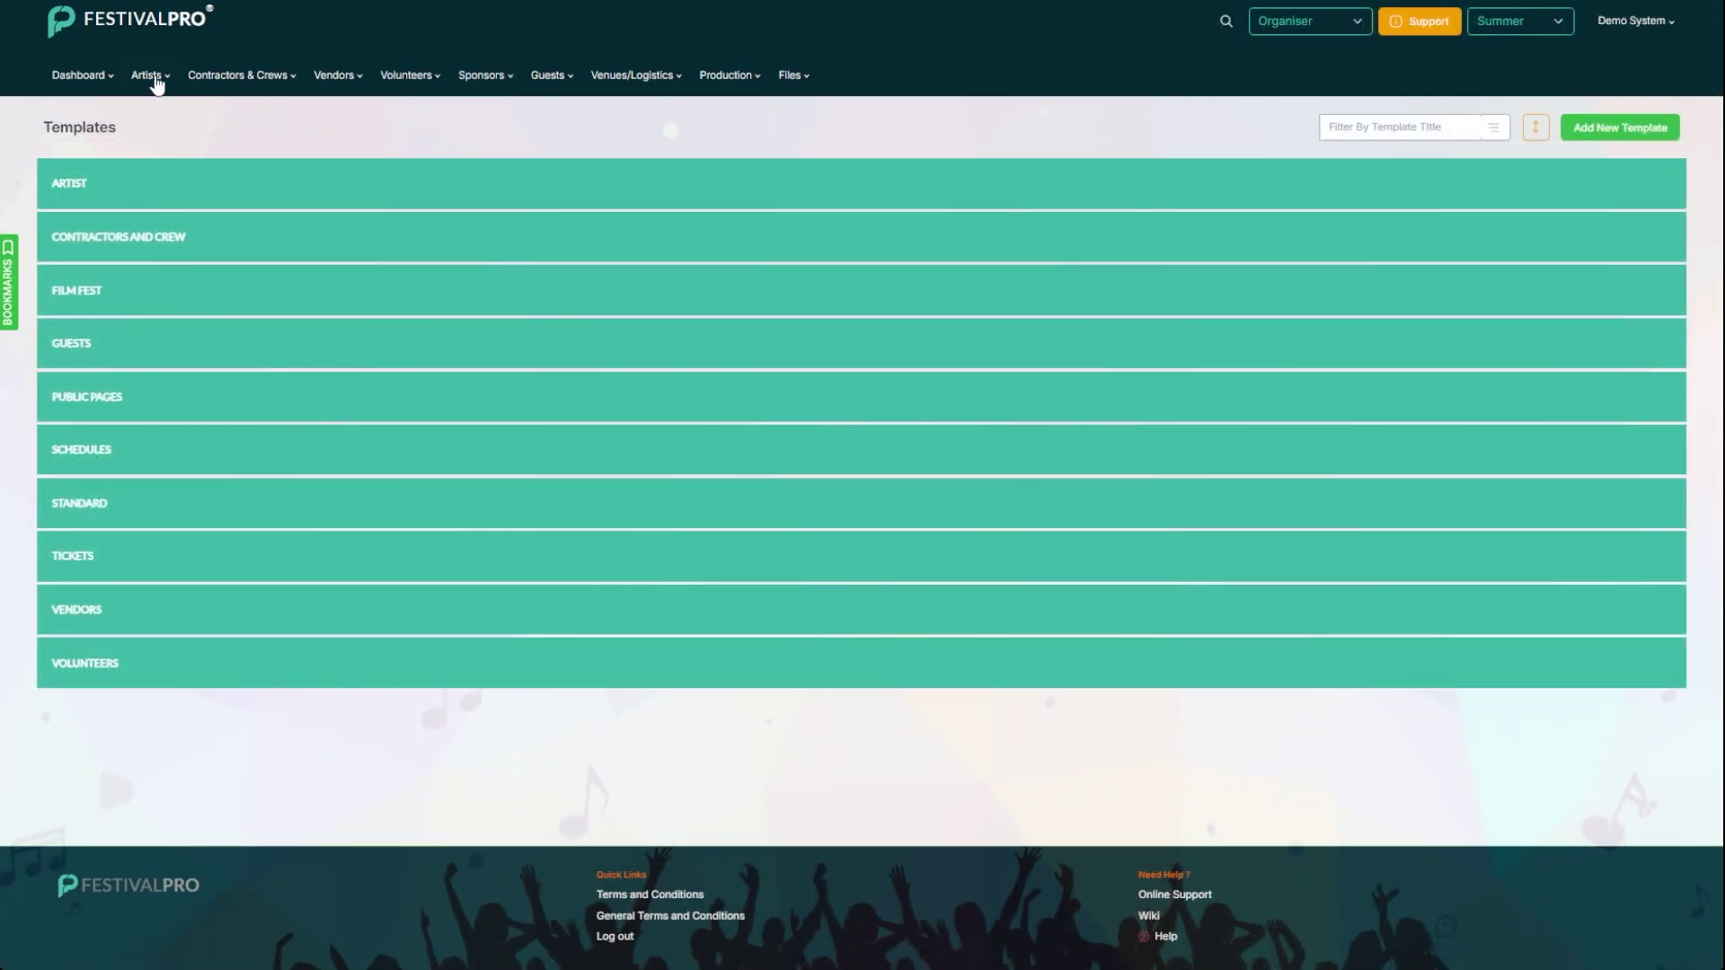
Step: From View All Confirmed, start an email to The Audio Company and check the loaded message
{"action": "left_click", "coordinate": [268, 76]}
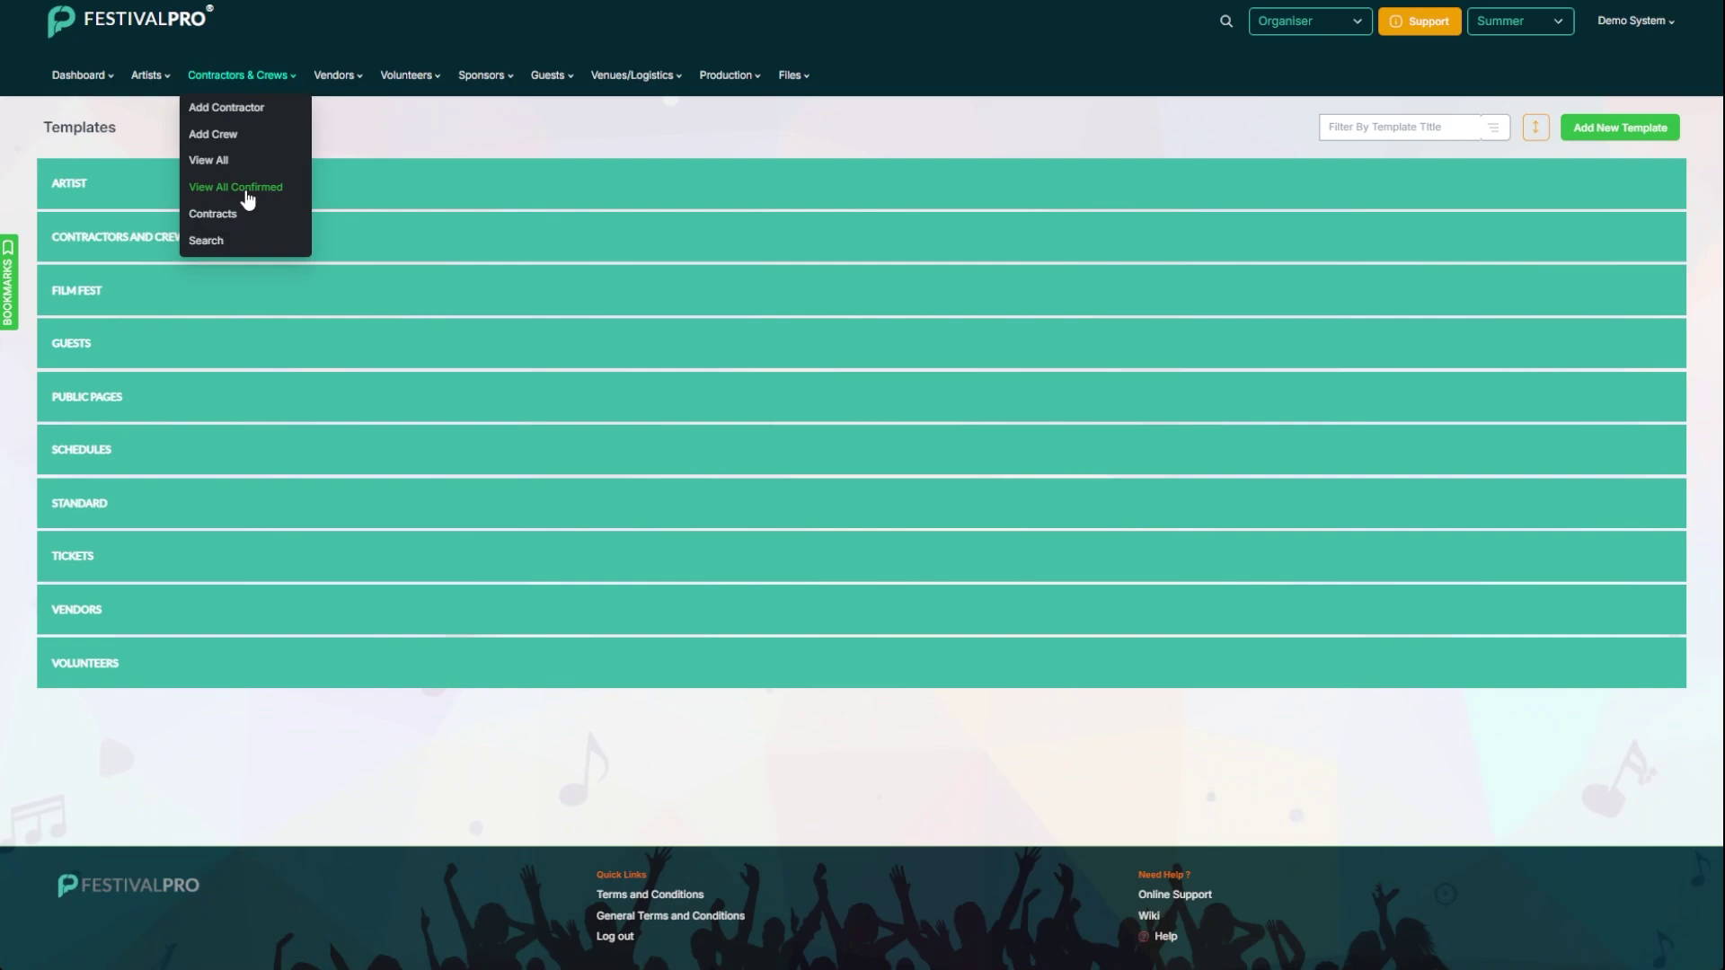
{"action": "left_click", "coordinate": [247, 190]}
{"action": "scroll", "coordinate": [231, 261], "scroll_direction": "down", "scroll_amount": 8}
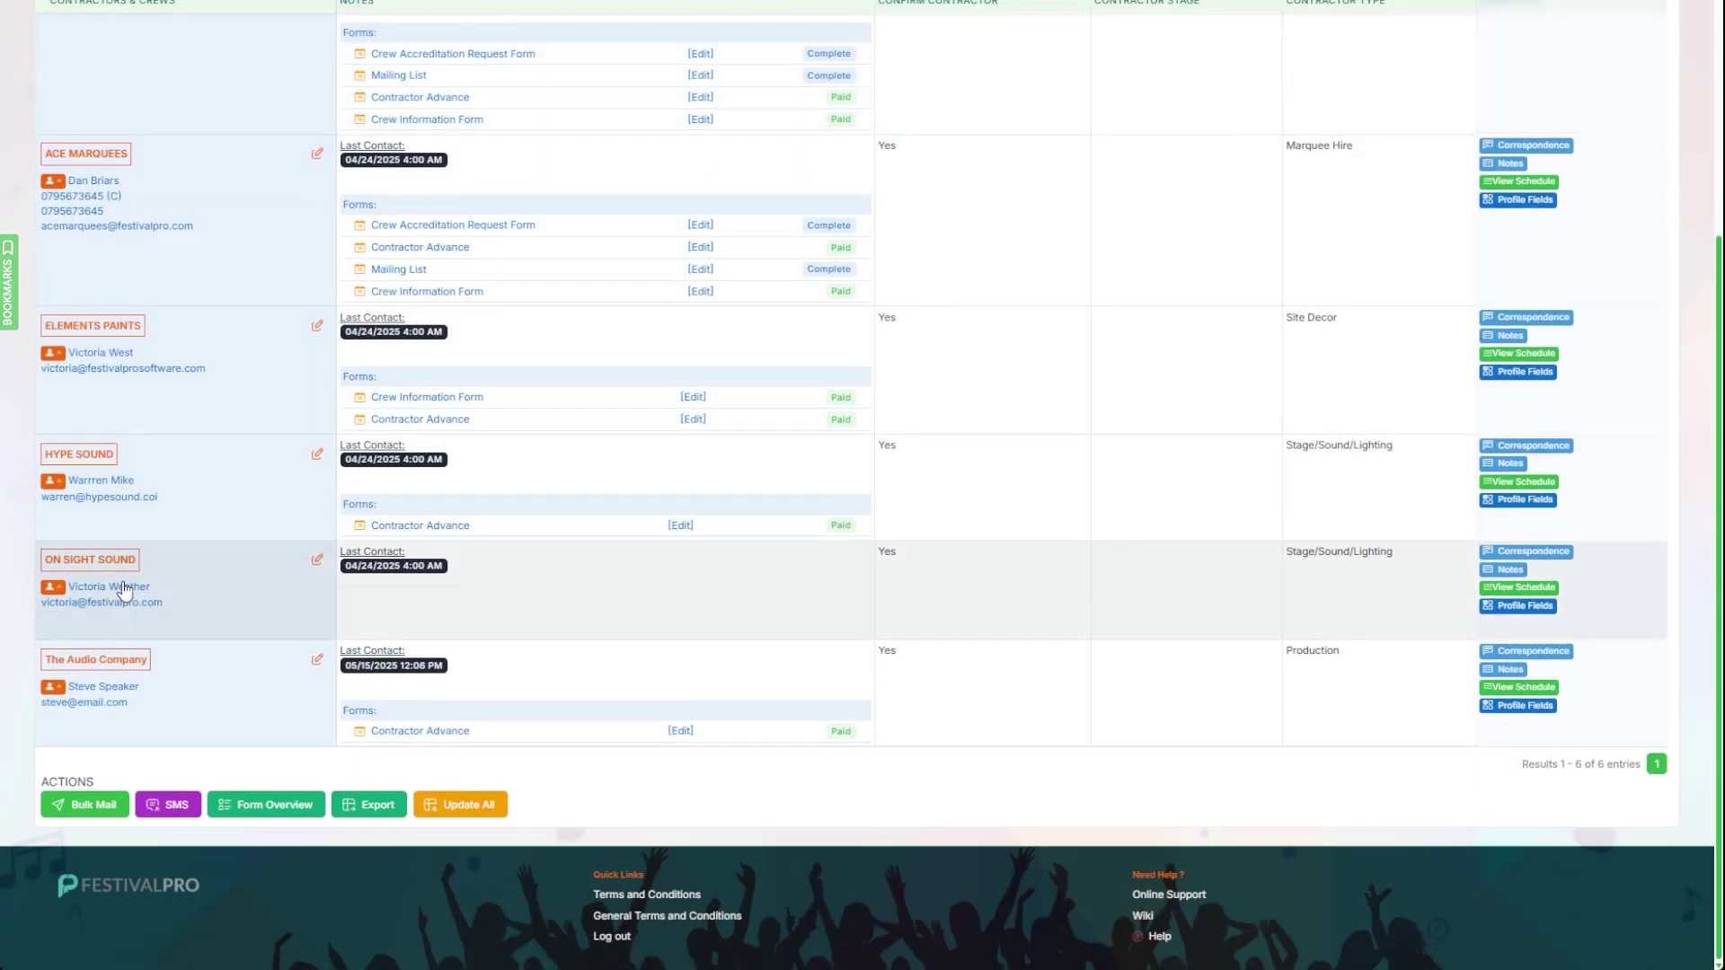
{"action": "left_click", "coordinate": [103, 705]}
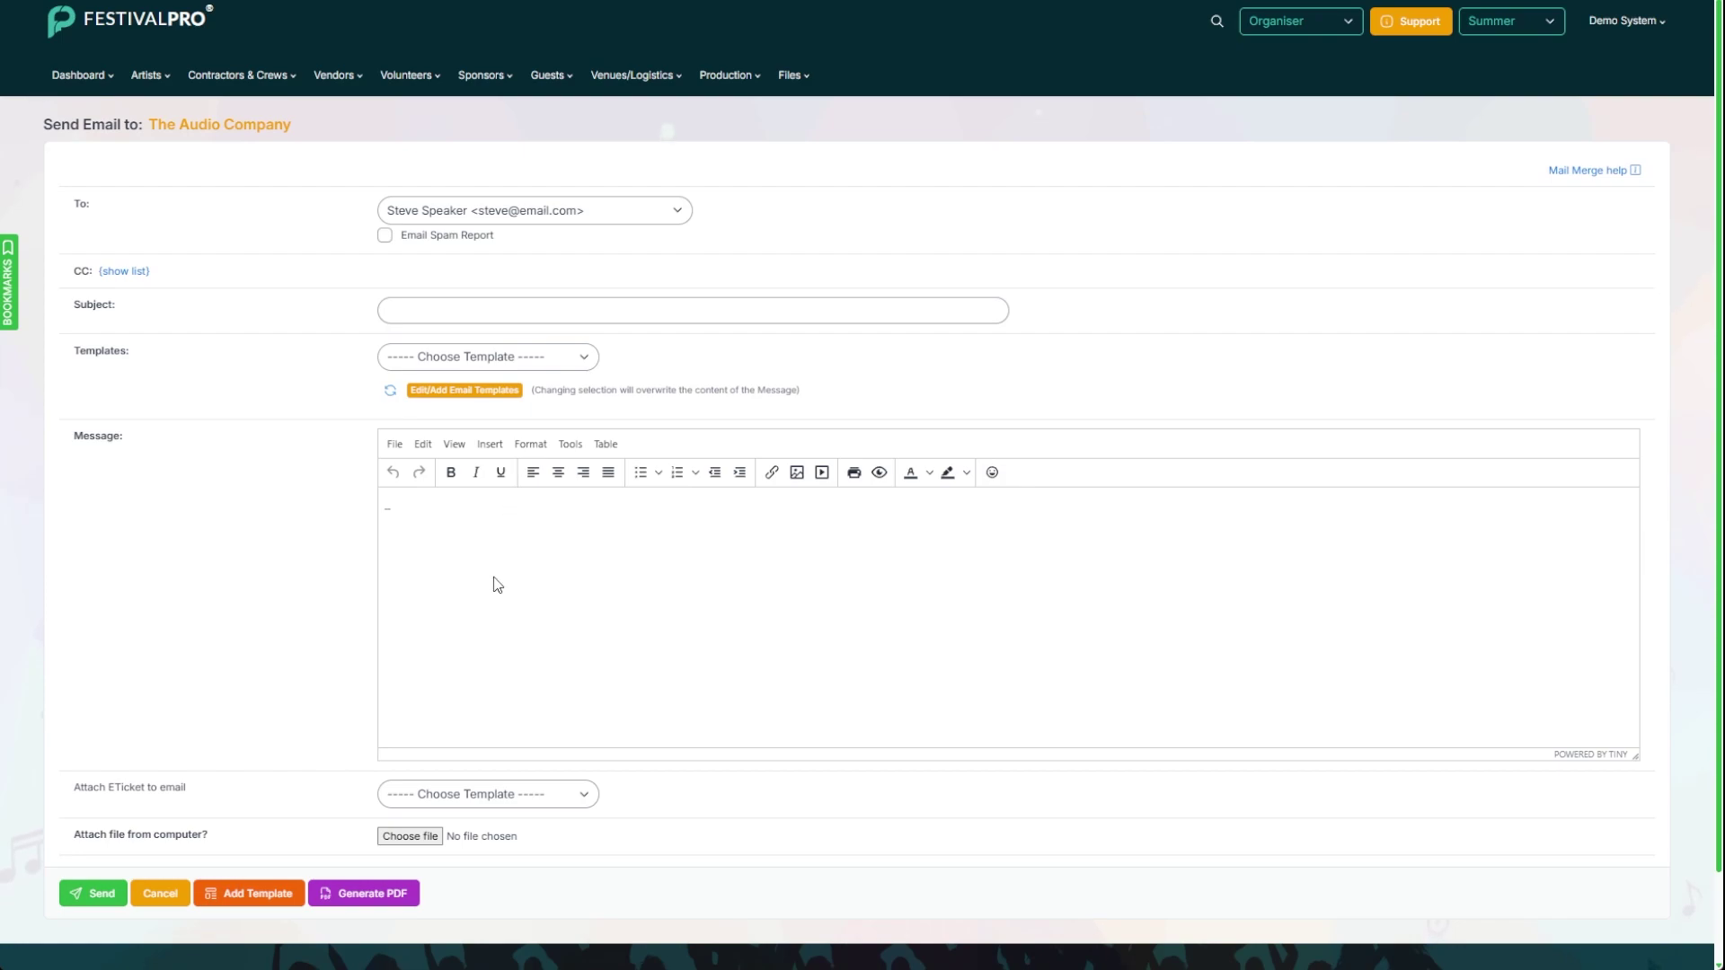
{"action": "scroll", "coordinate": [526, 597], "scroll_direction": "down", "scroll_amount": 4}
{"action": "scroll", "coordinate": [534, 572], "scroll_direction": "up", "scroll_amount": 1}
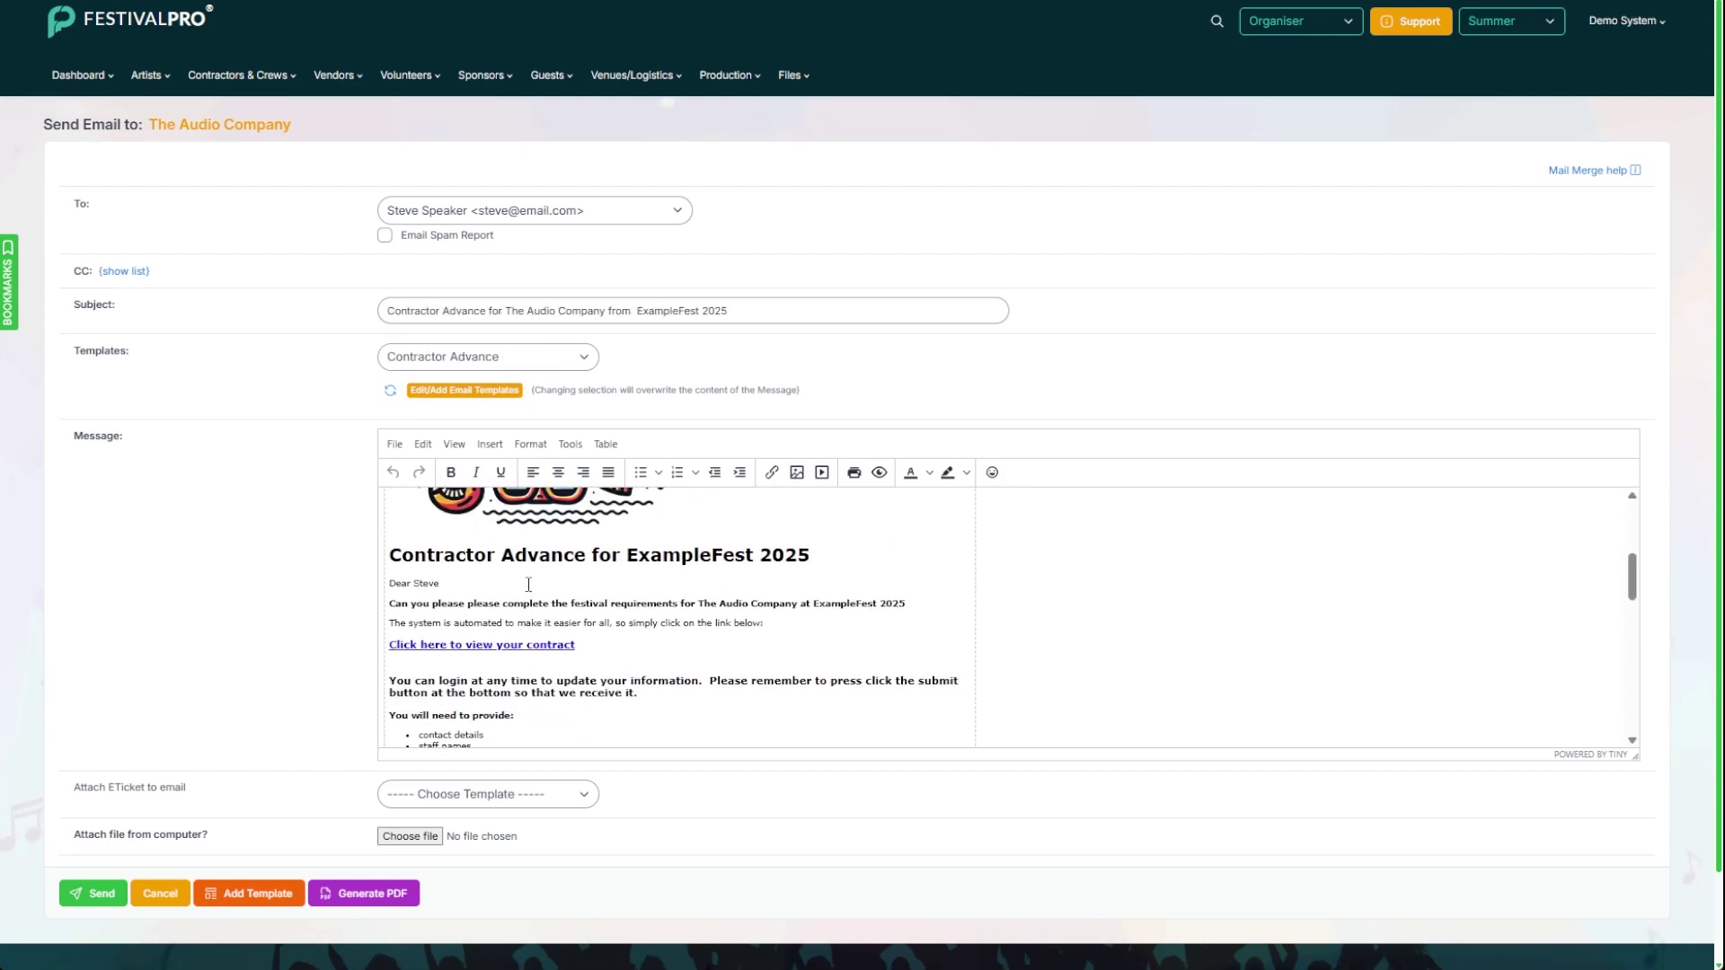
{"action": "left_click", "coordinate": [448, 605]}
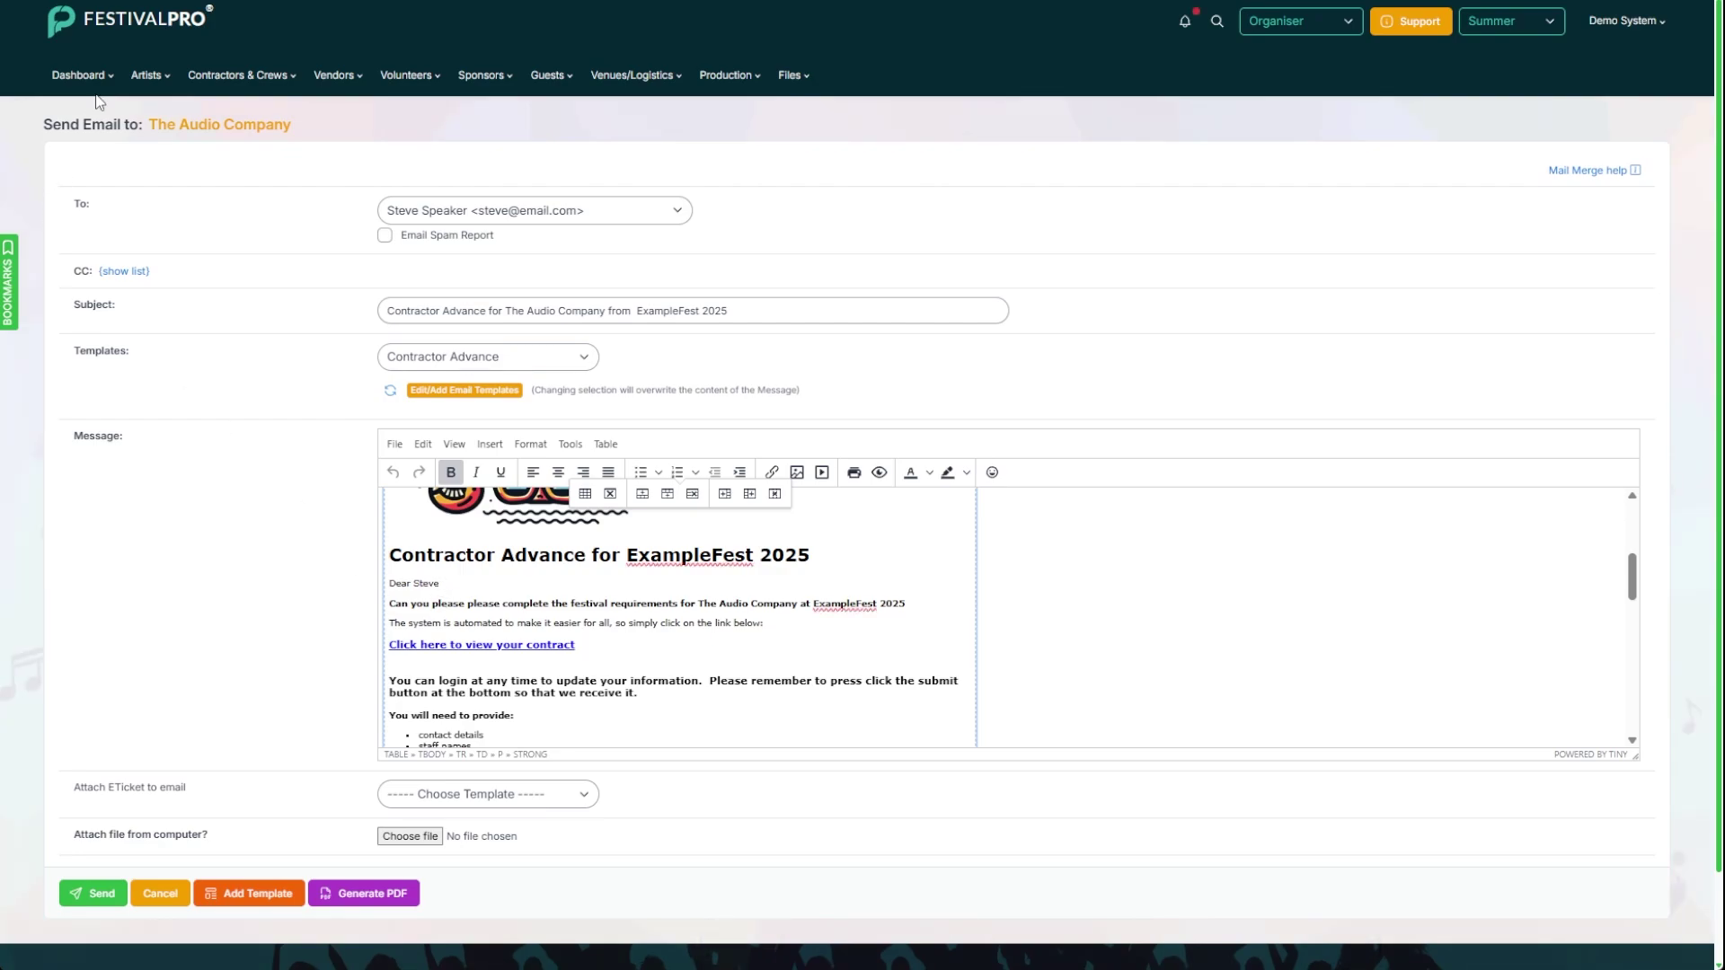
Step: Open The Audio Company's registration from the Contractor Advance form's registrations
{"action": "mouse_move", "coordinate": [99, 91]}
{"action": "left_click", "coordinate": [106, 217]}
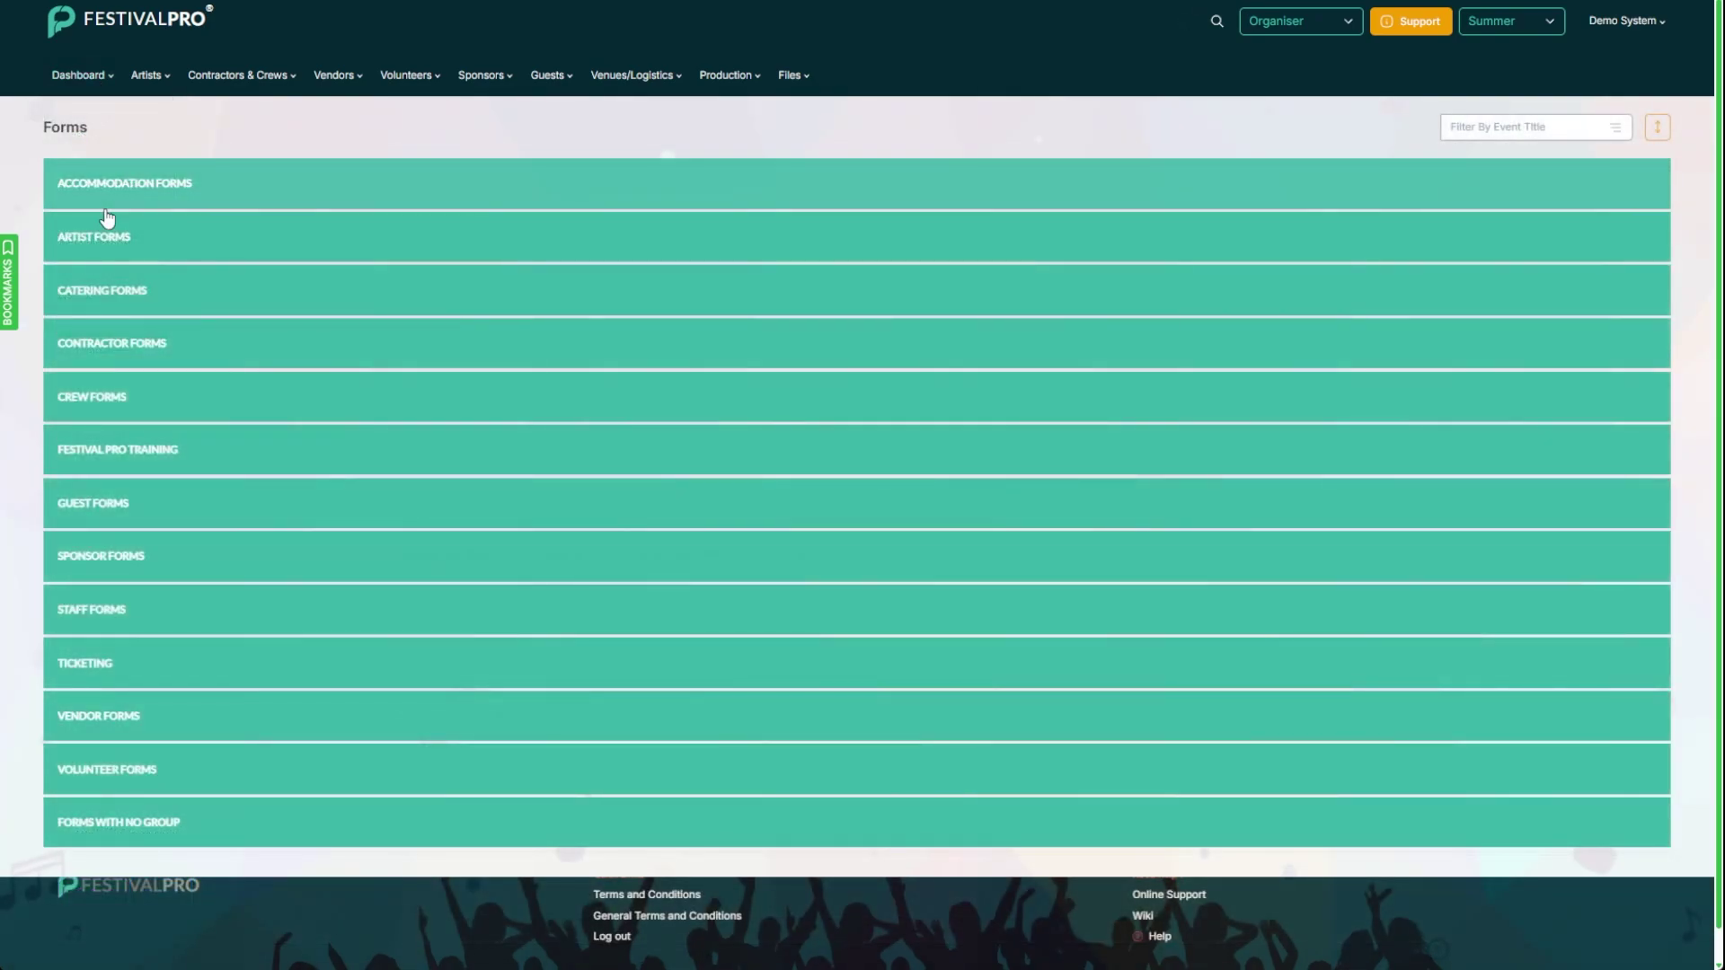
{"action": "left_click", "coordinate": [117, 296]}
{"action": "left_click", "coordinate": [111, 340]}
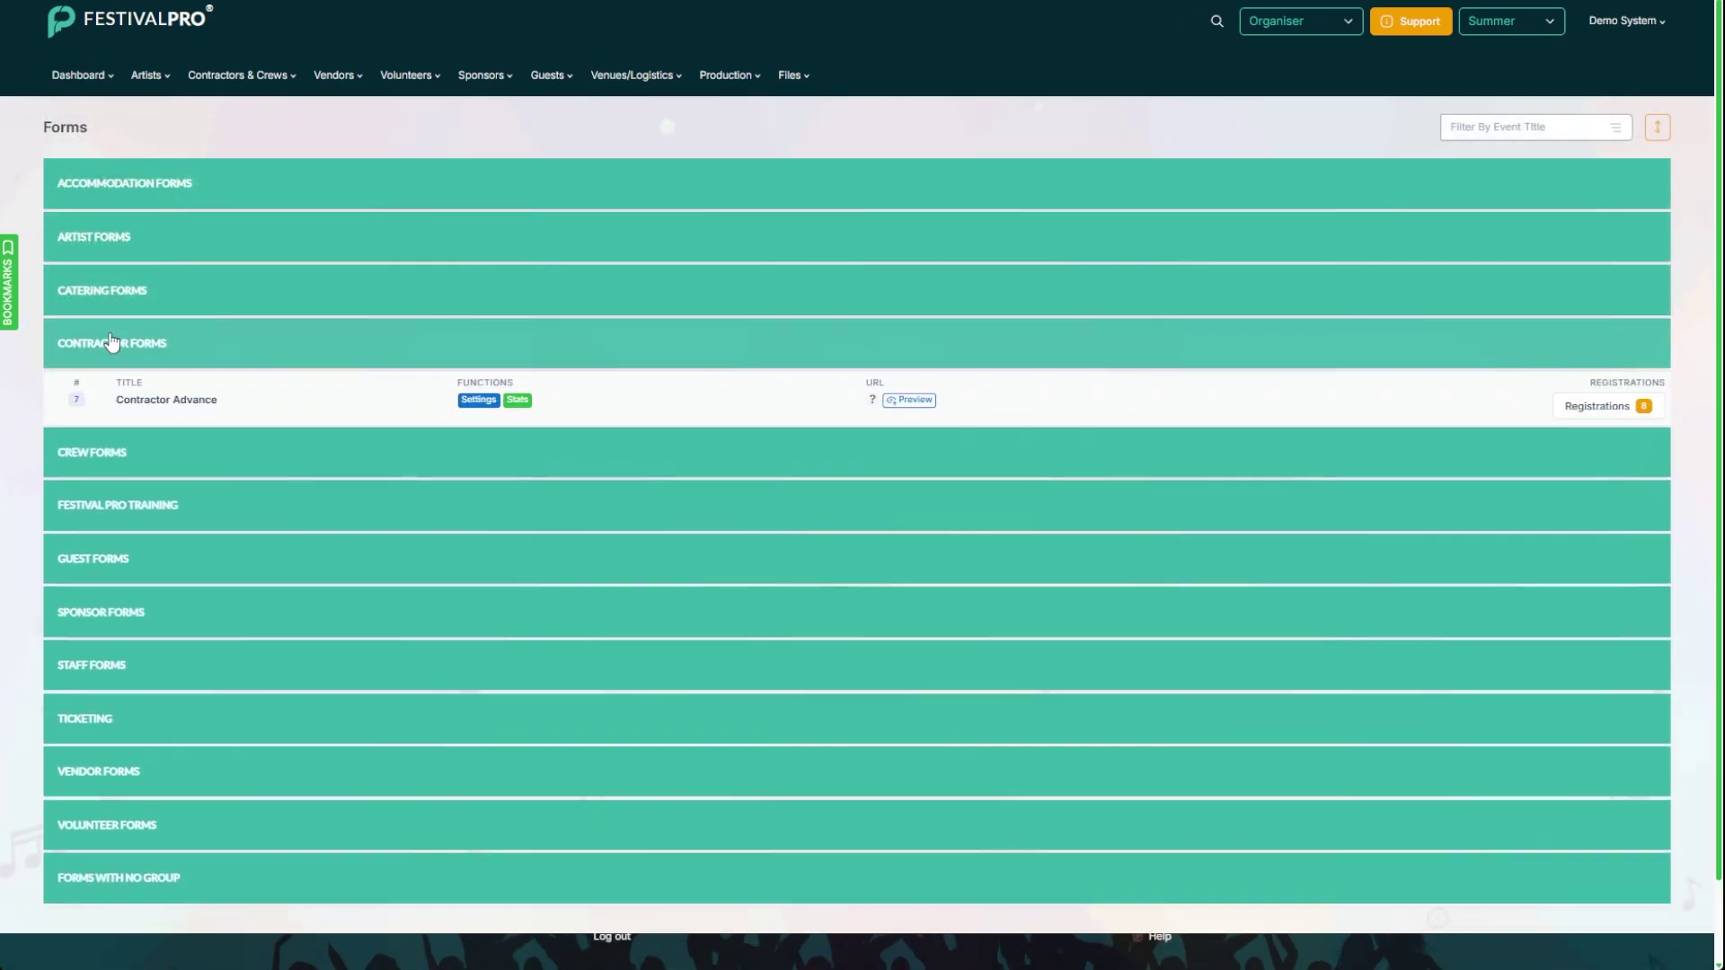
{"action": "left_click", "coordinate": [1588, 400]}
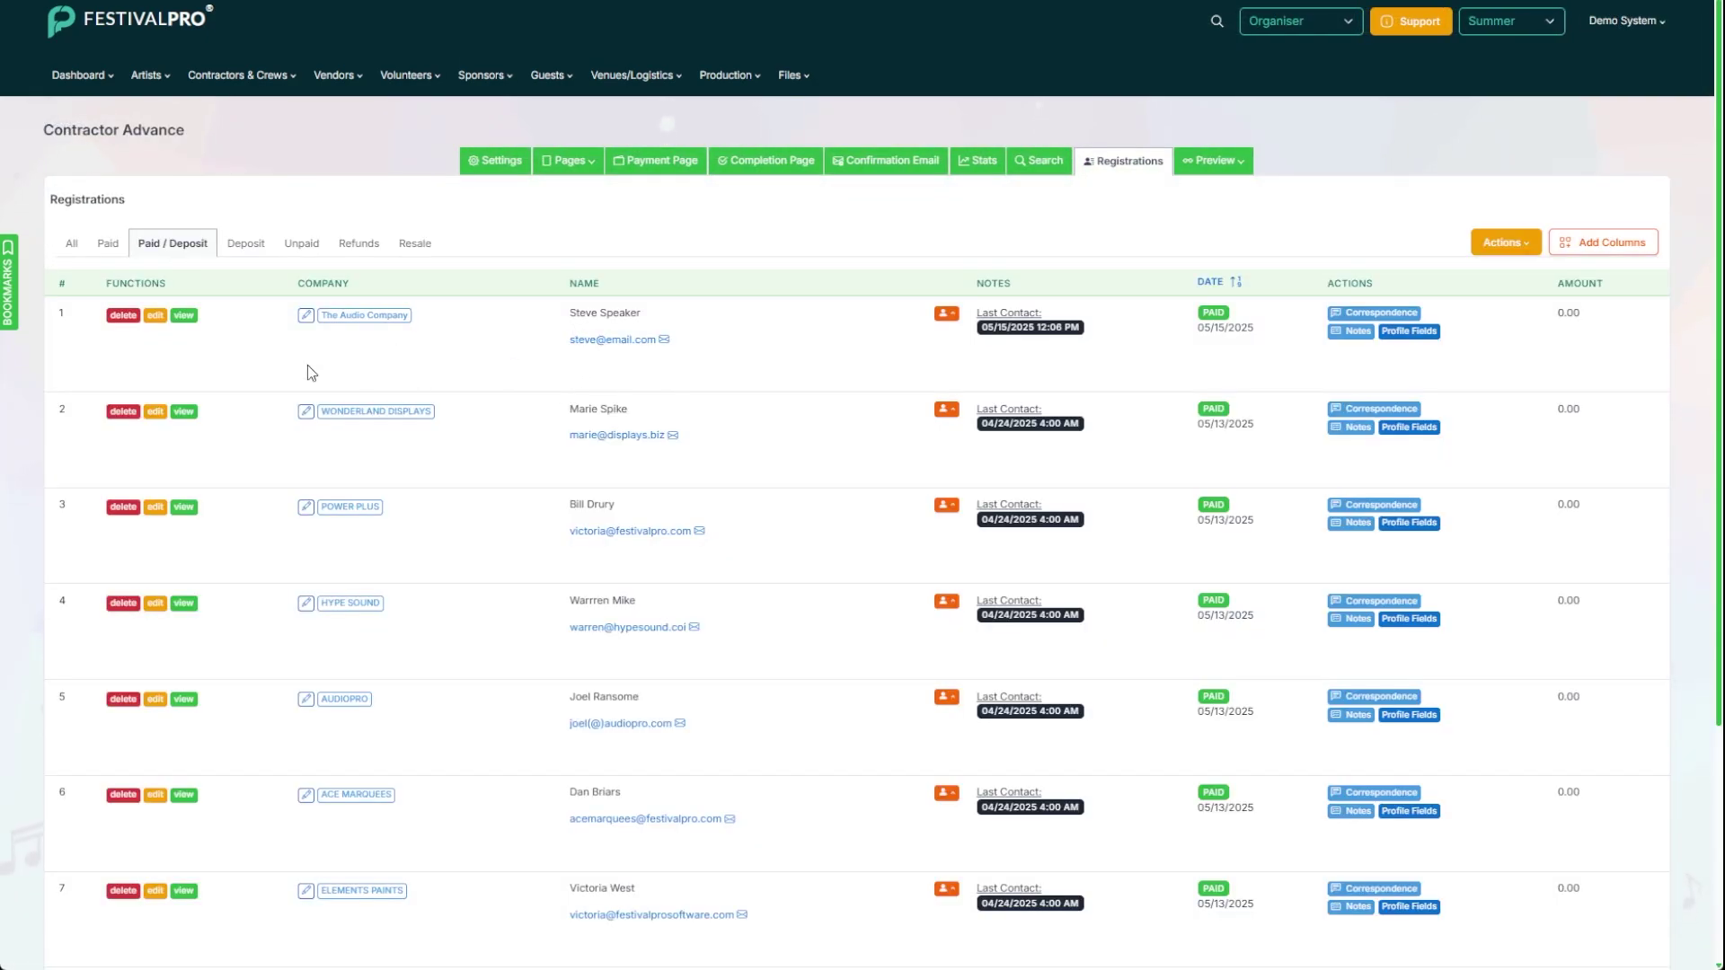
{"action": "left_click", "coordinate": [185, 320]}
Step: View the registration's crew pass ticket, then go back to the registrations list
{"action": "scroll", "coordinate": [759, 360], "scroll_direction": "down", "scroll_amount": 3}
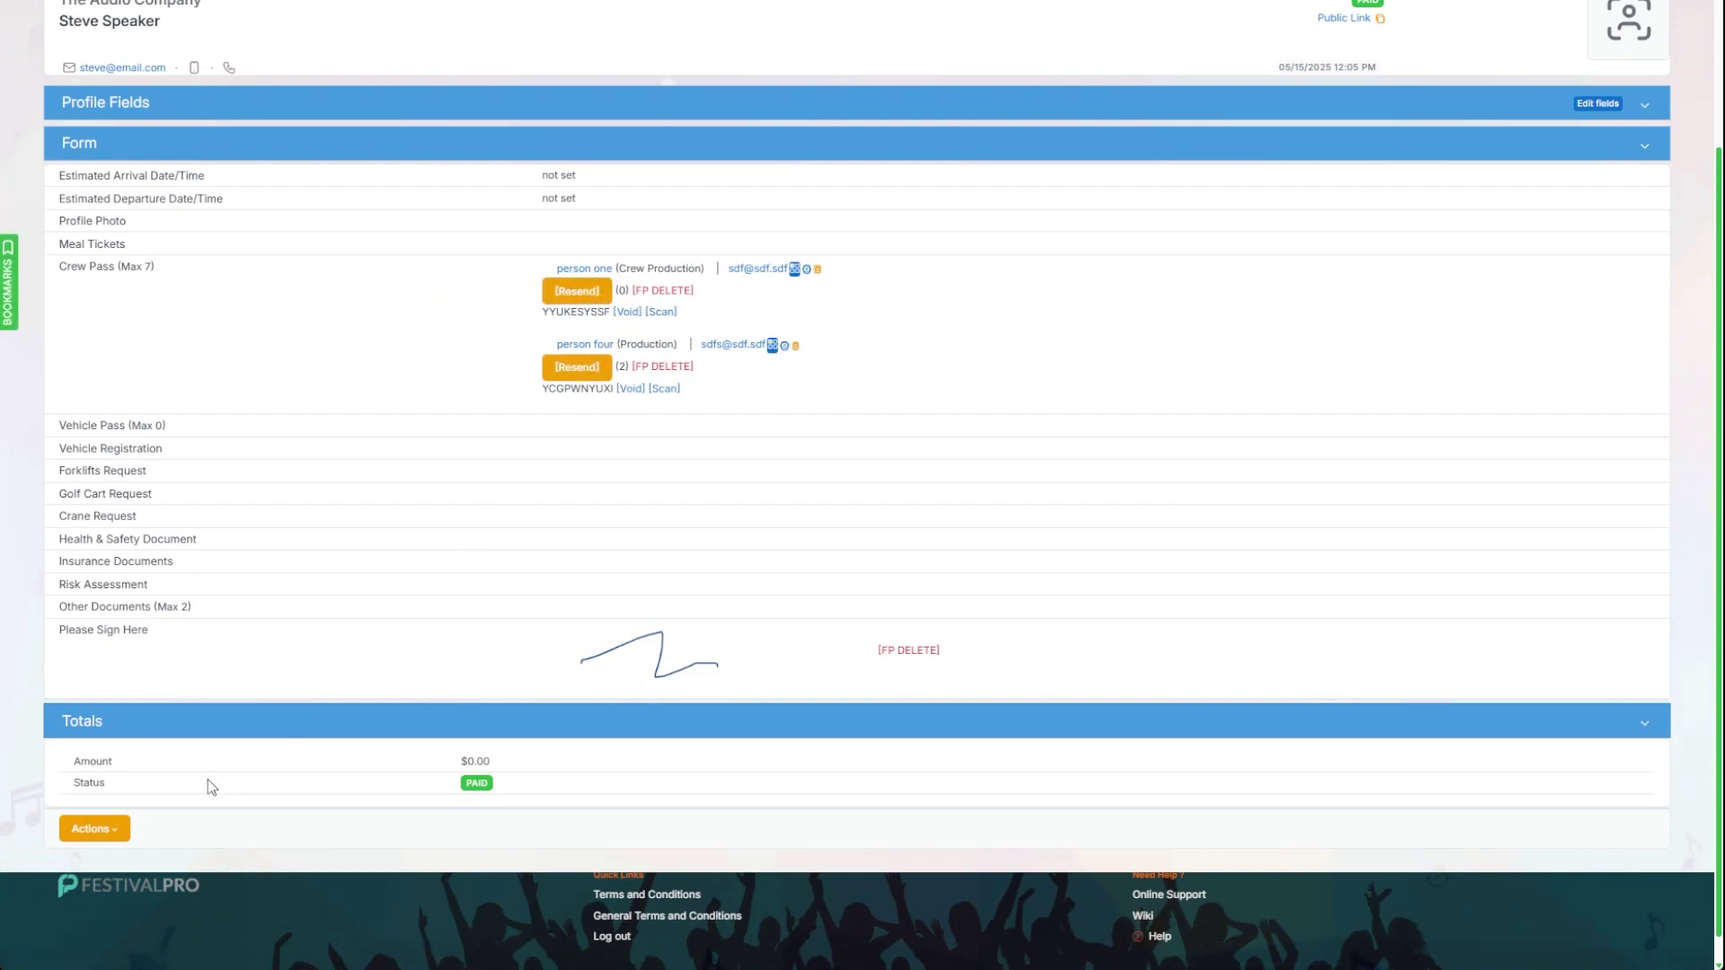
{"action": "left_click", "coordinate": [113, 834]}
{"action": "left_click", "coordinate": [134, 718]}
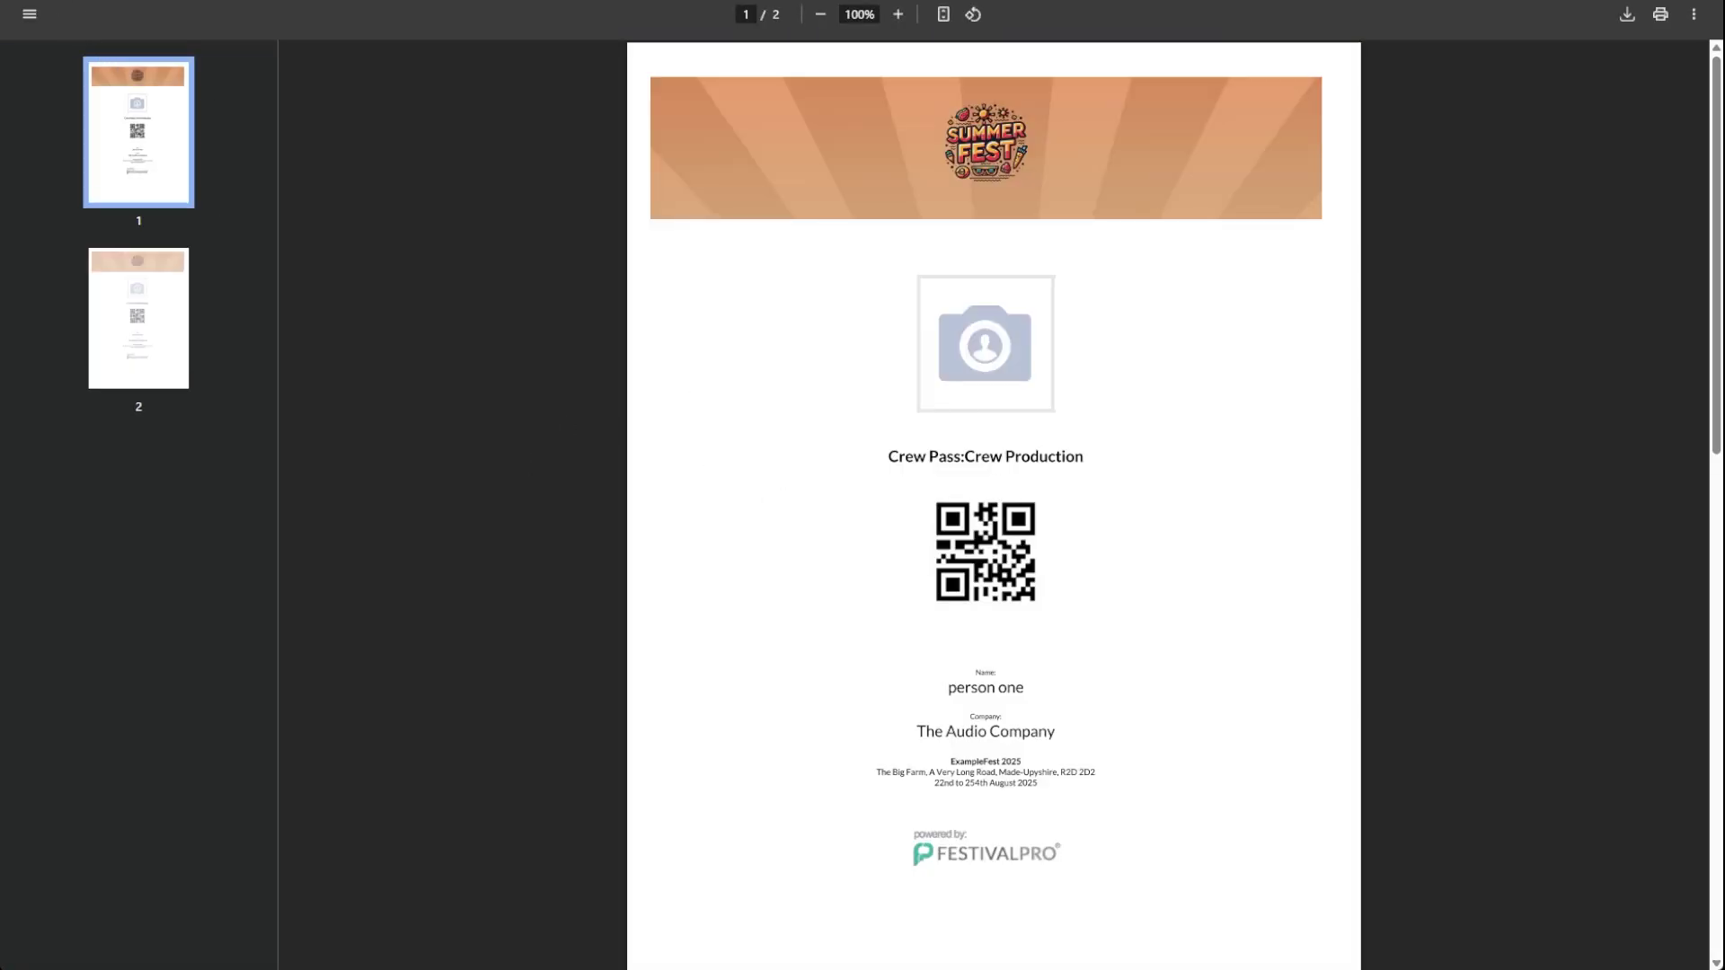
{"action": "key", "text": "ctrl+w"}
{"action": "scroll", "coordinate": [342, 232], "scroll_direction": "up", "scroll_amount": 3}
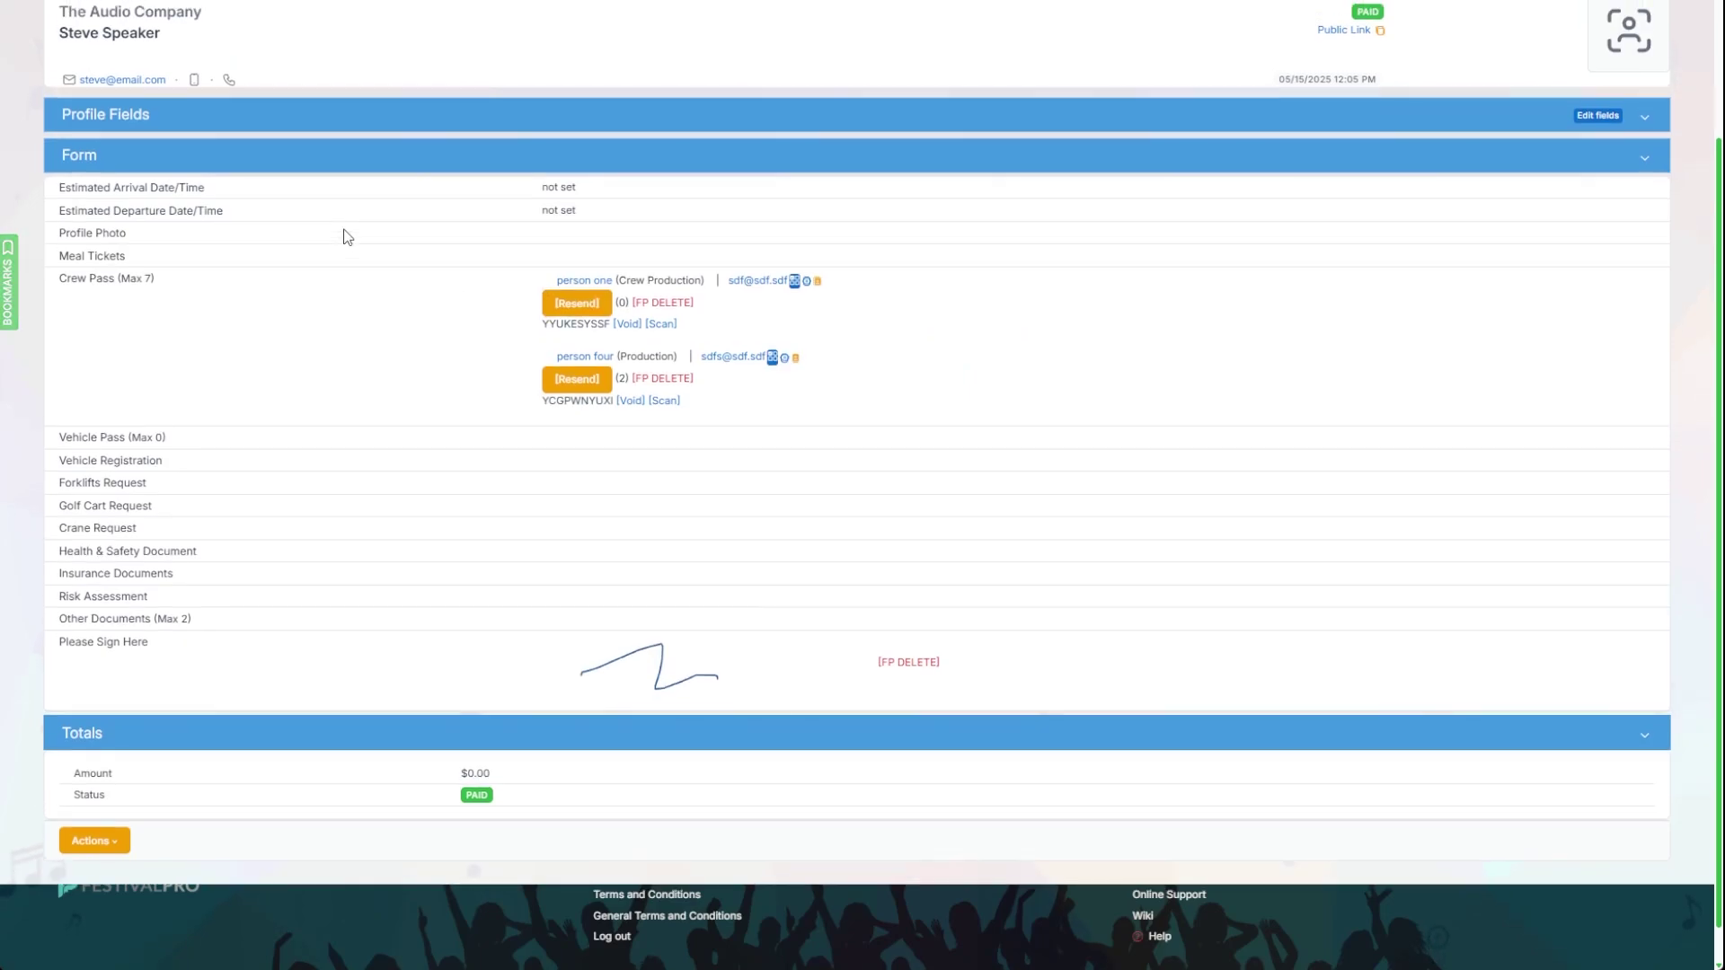
{"action": "scroll", "coordinate": [494, 295], "scroll_direction": "down", "scroll_amount": 3}
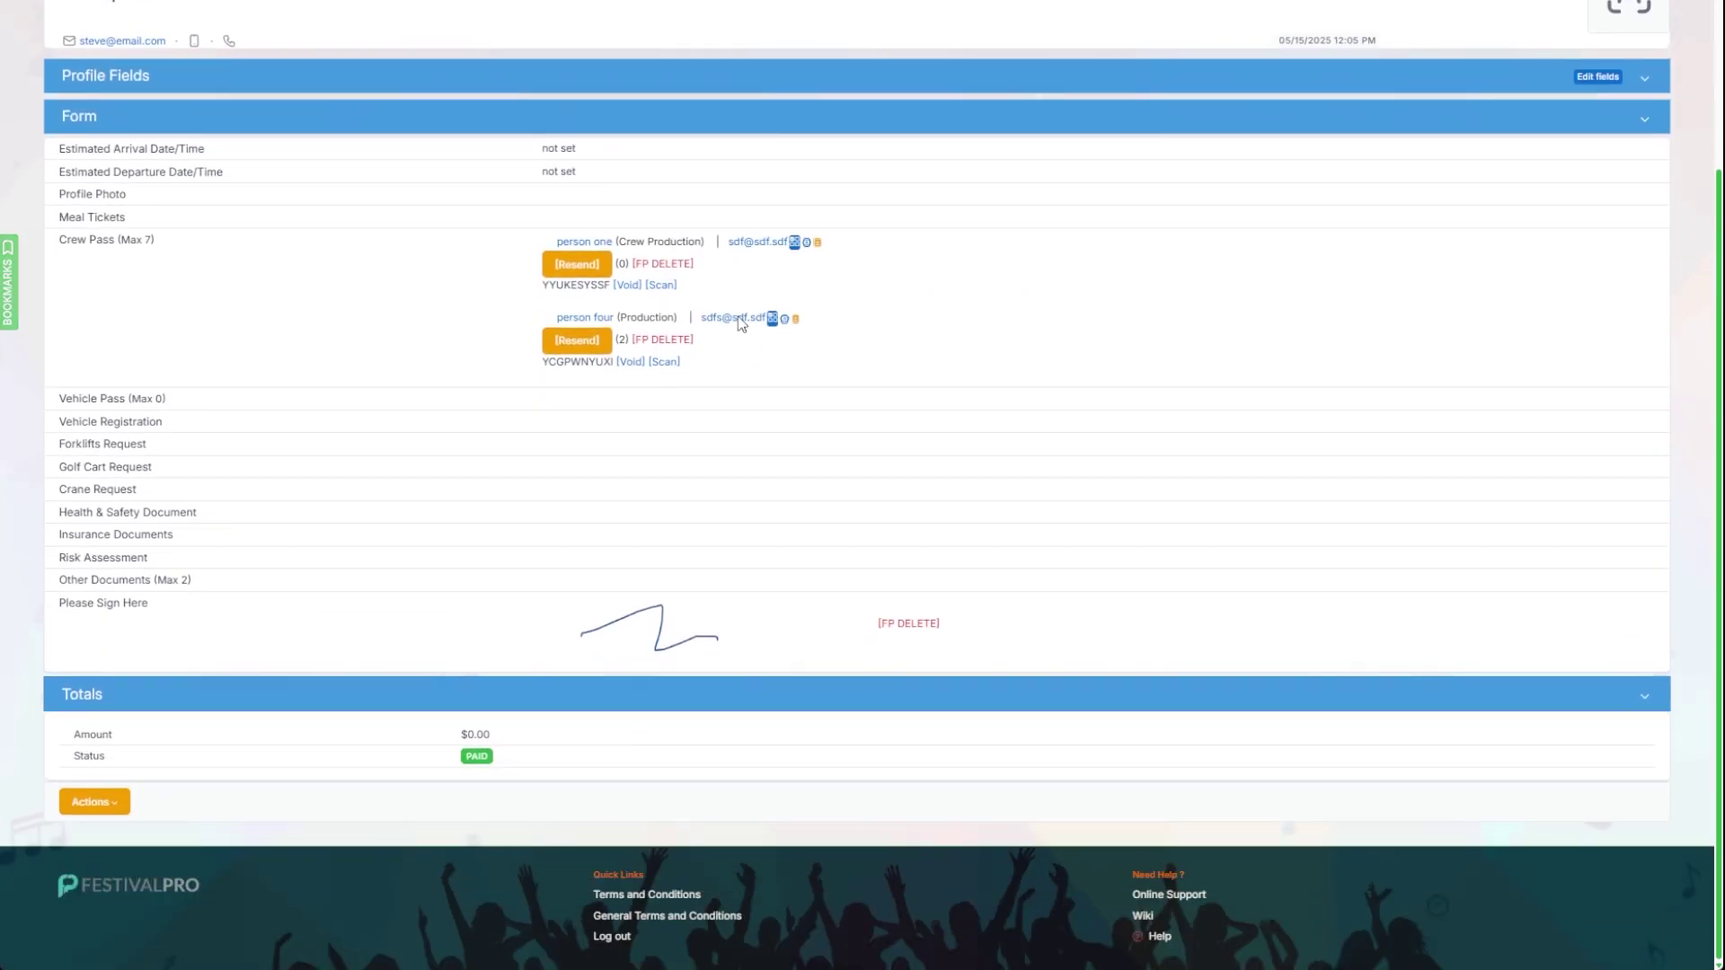
{"action": "scroll", "coordinate": [480, 305], "scroll_direction": "up", "scroll_amount": 3}
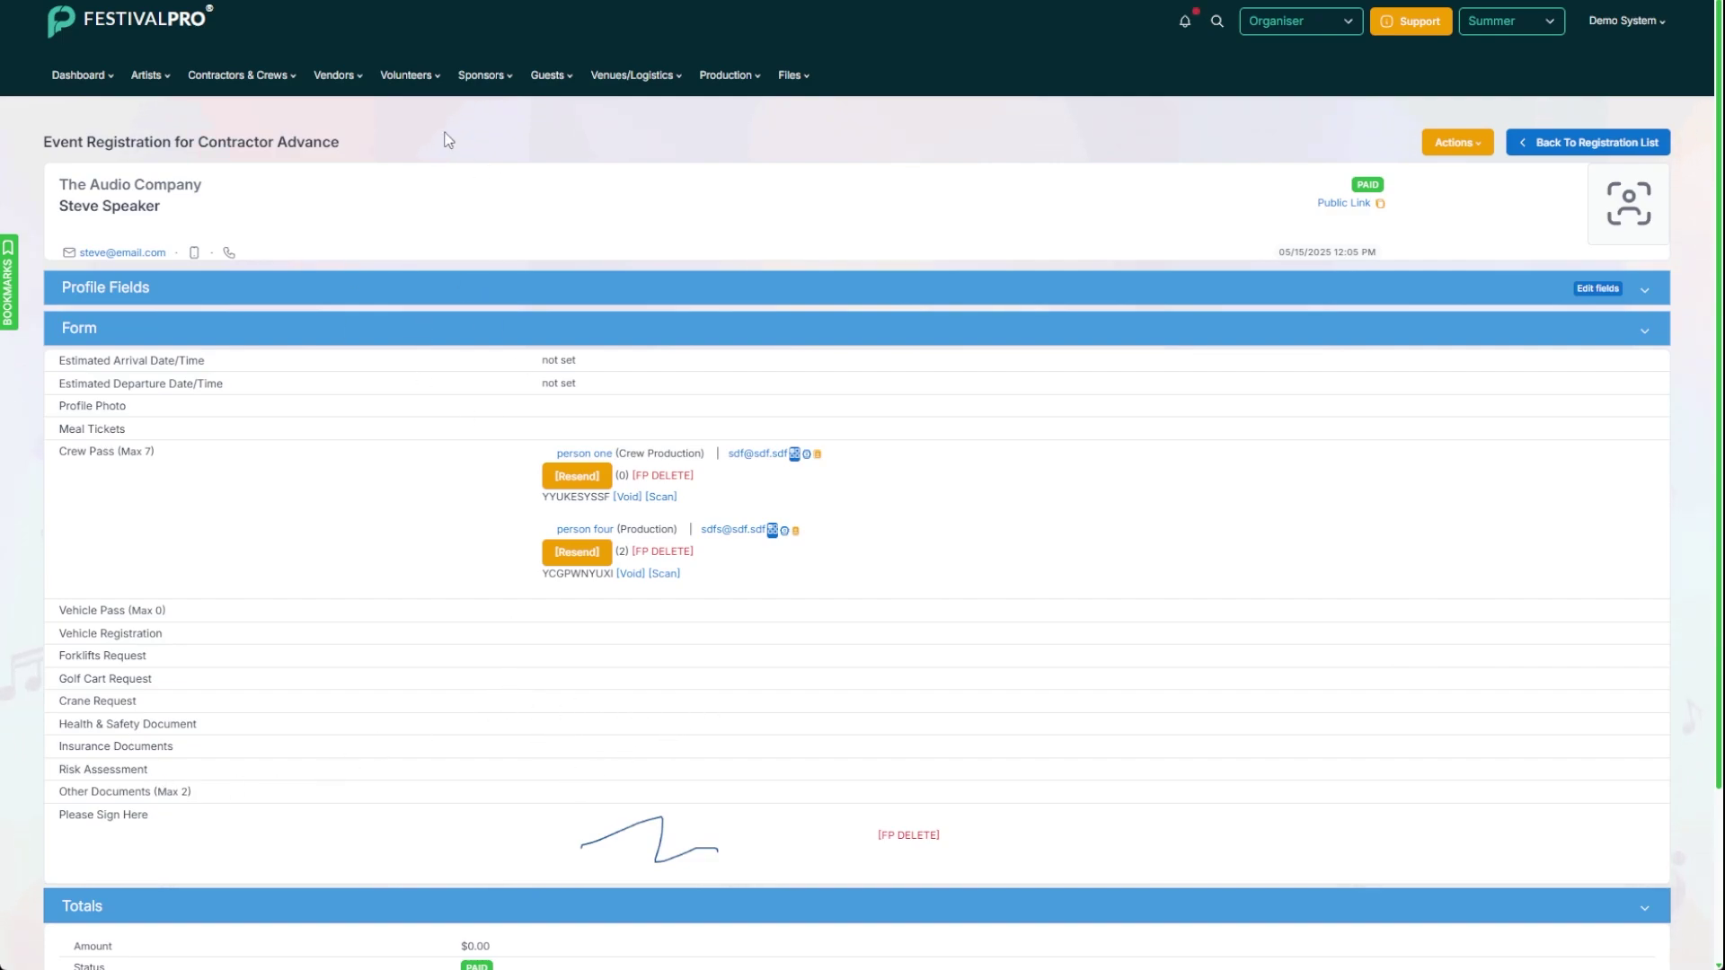
{"action": "key", "text": "alt+Left"}
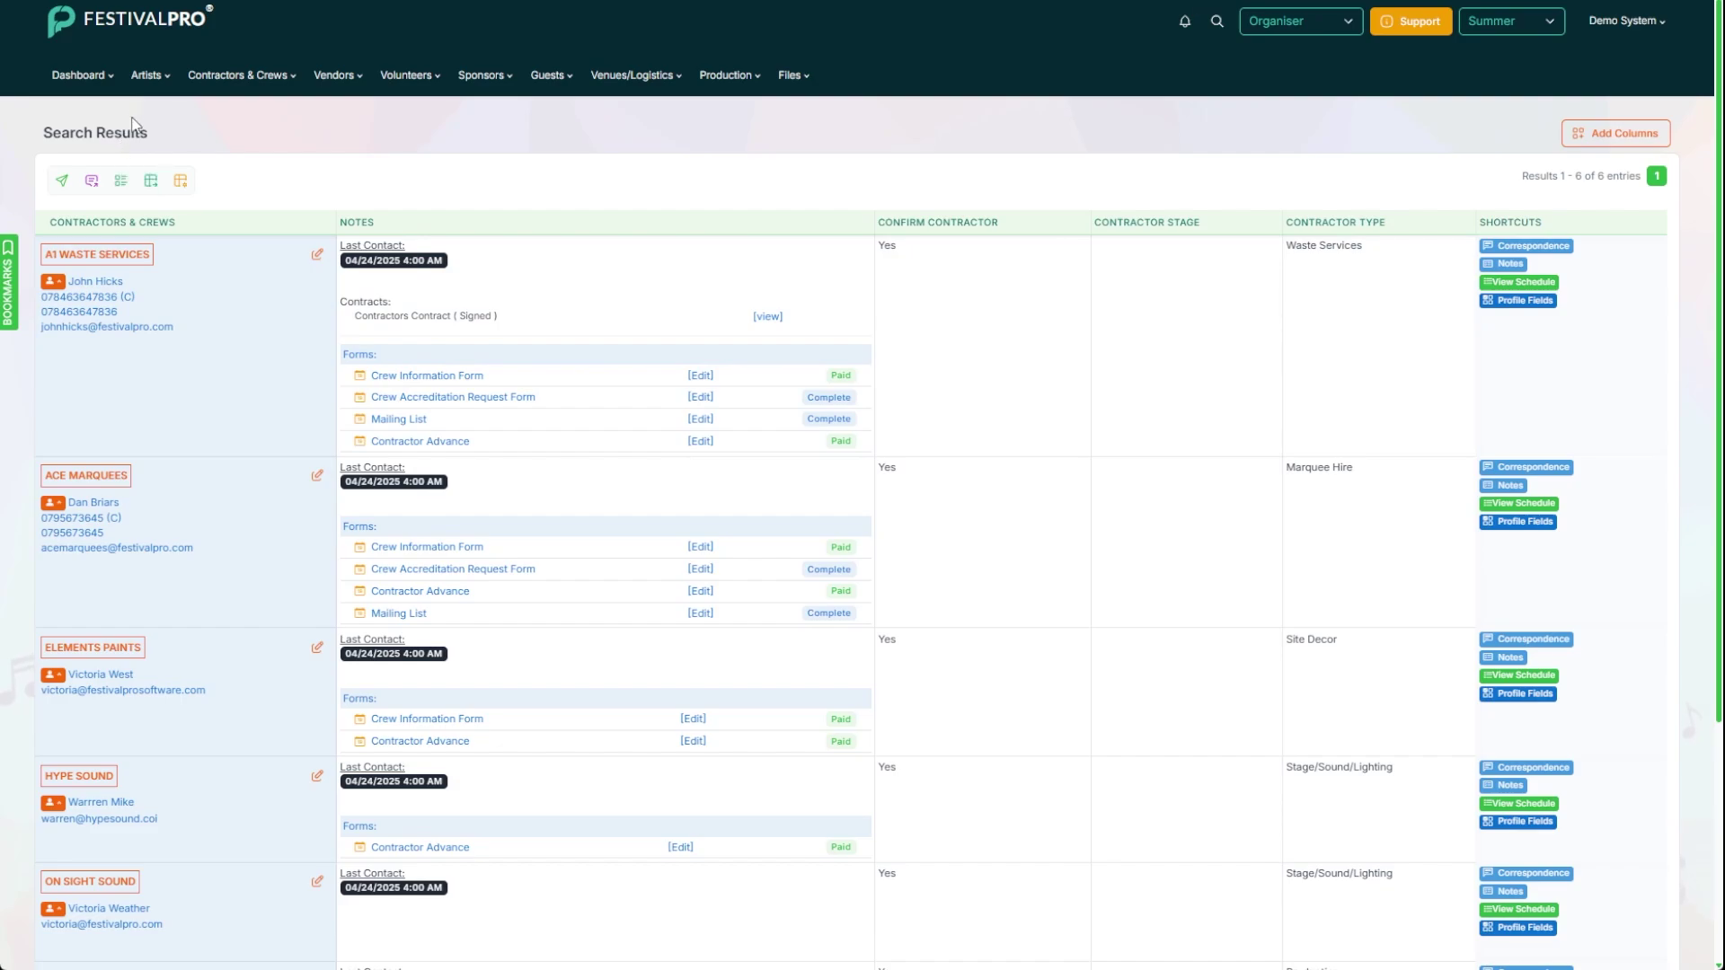
Step: Search confirmed contractors with Contractor Advance sent but not filled in; no records match
{"action": "left_click", "coordinate": [220, 79]}
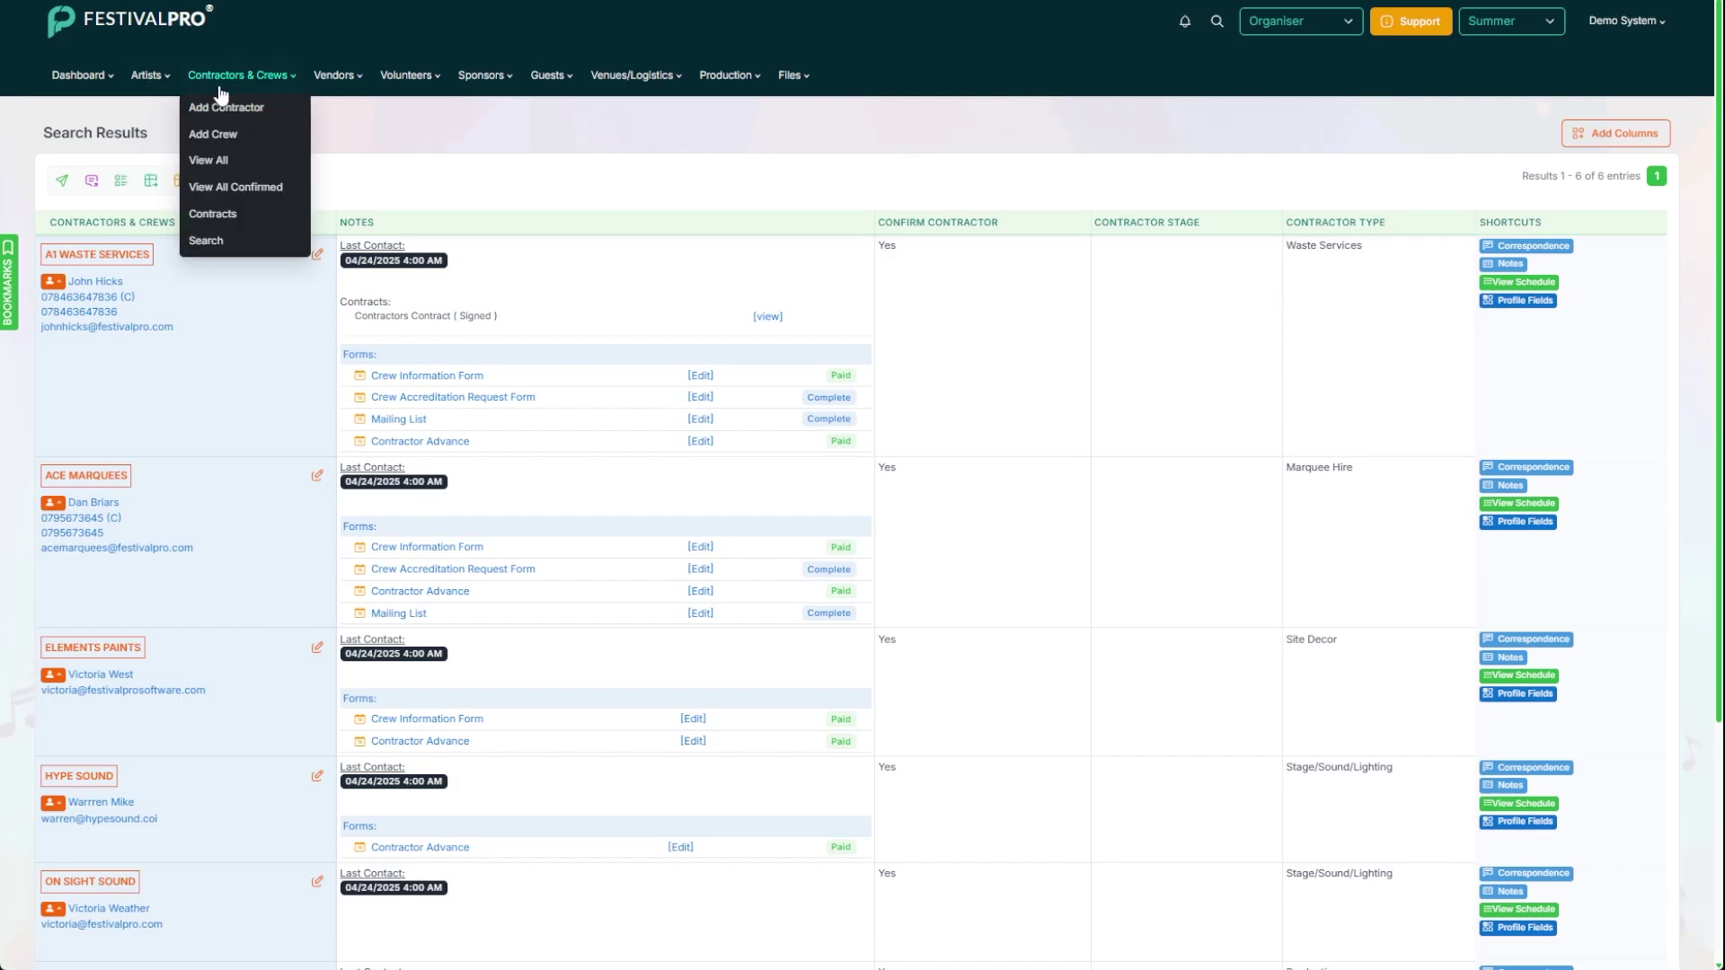
{"action": "left_click", "coordinate": [205, 241]}
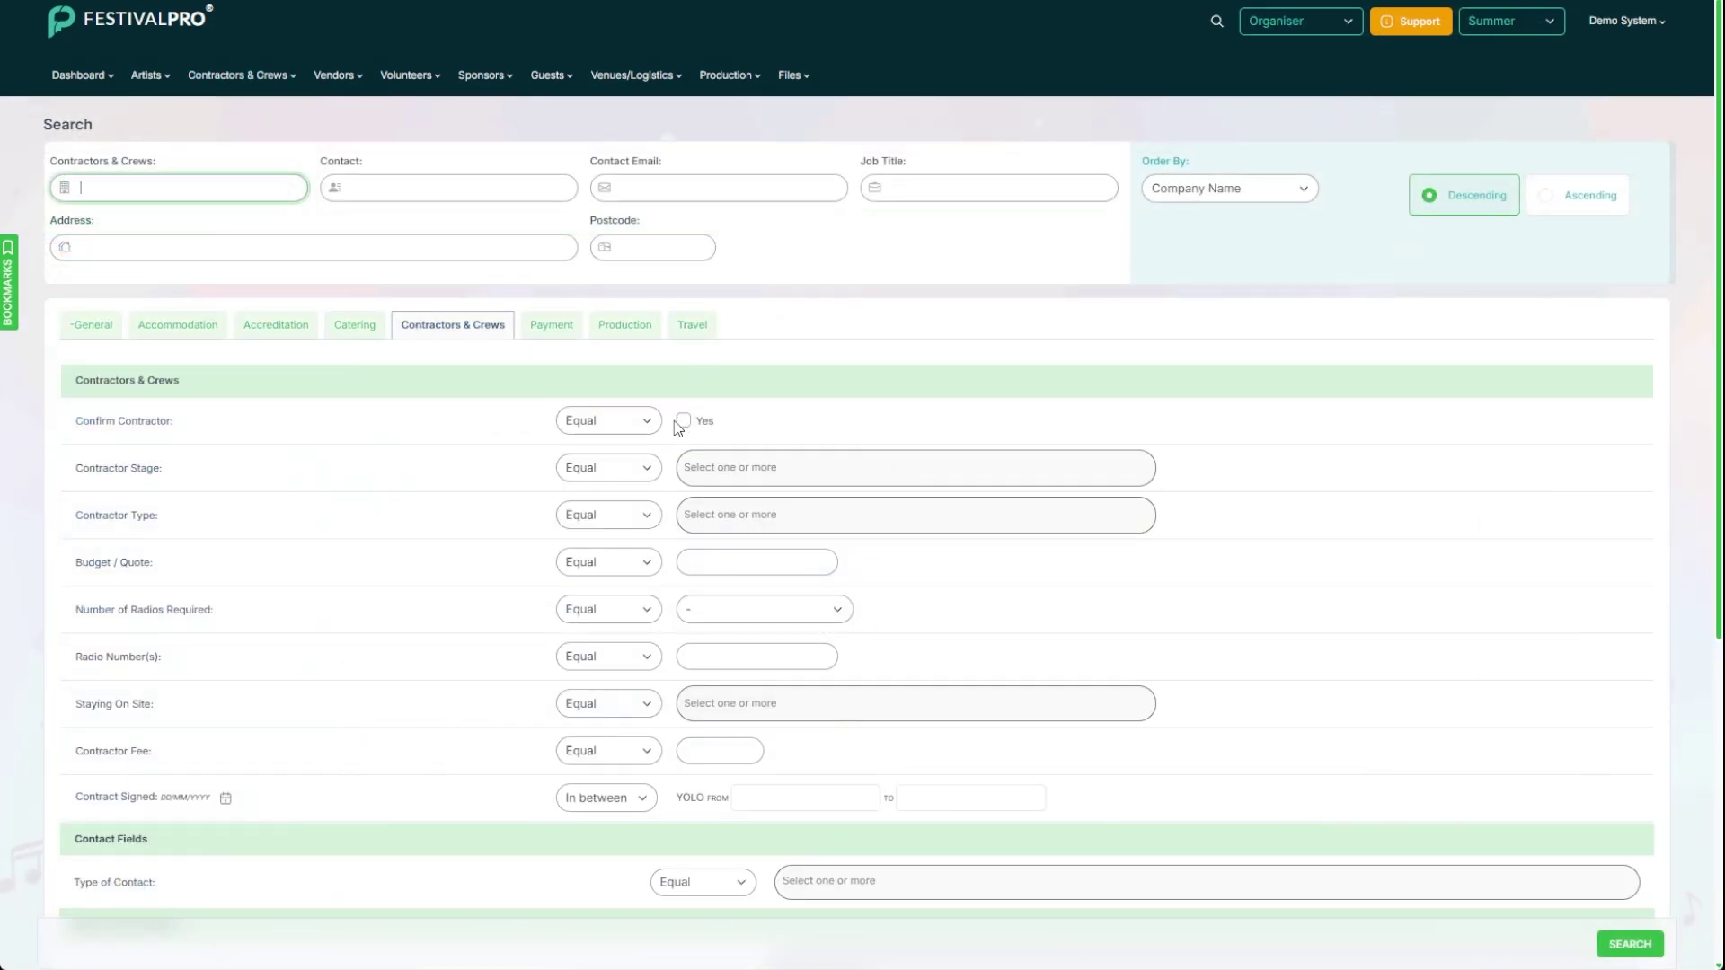
{"action": "left_click", "coordinate": [683, 420]}
{"action": "scroll", "coordinate": [622, 434], "scroll_direction": "down", "scroll_amount": 5}
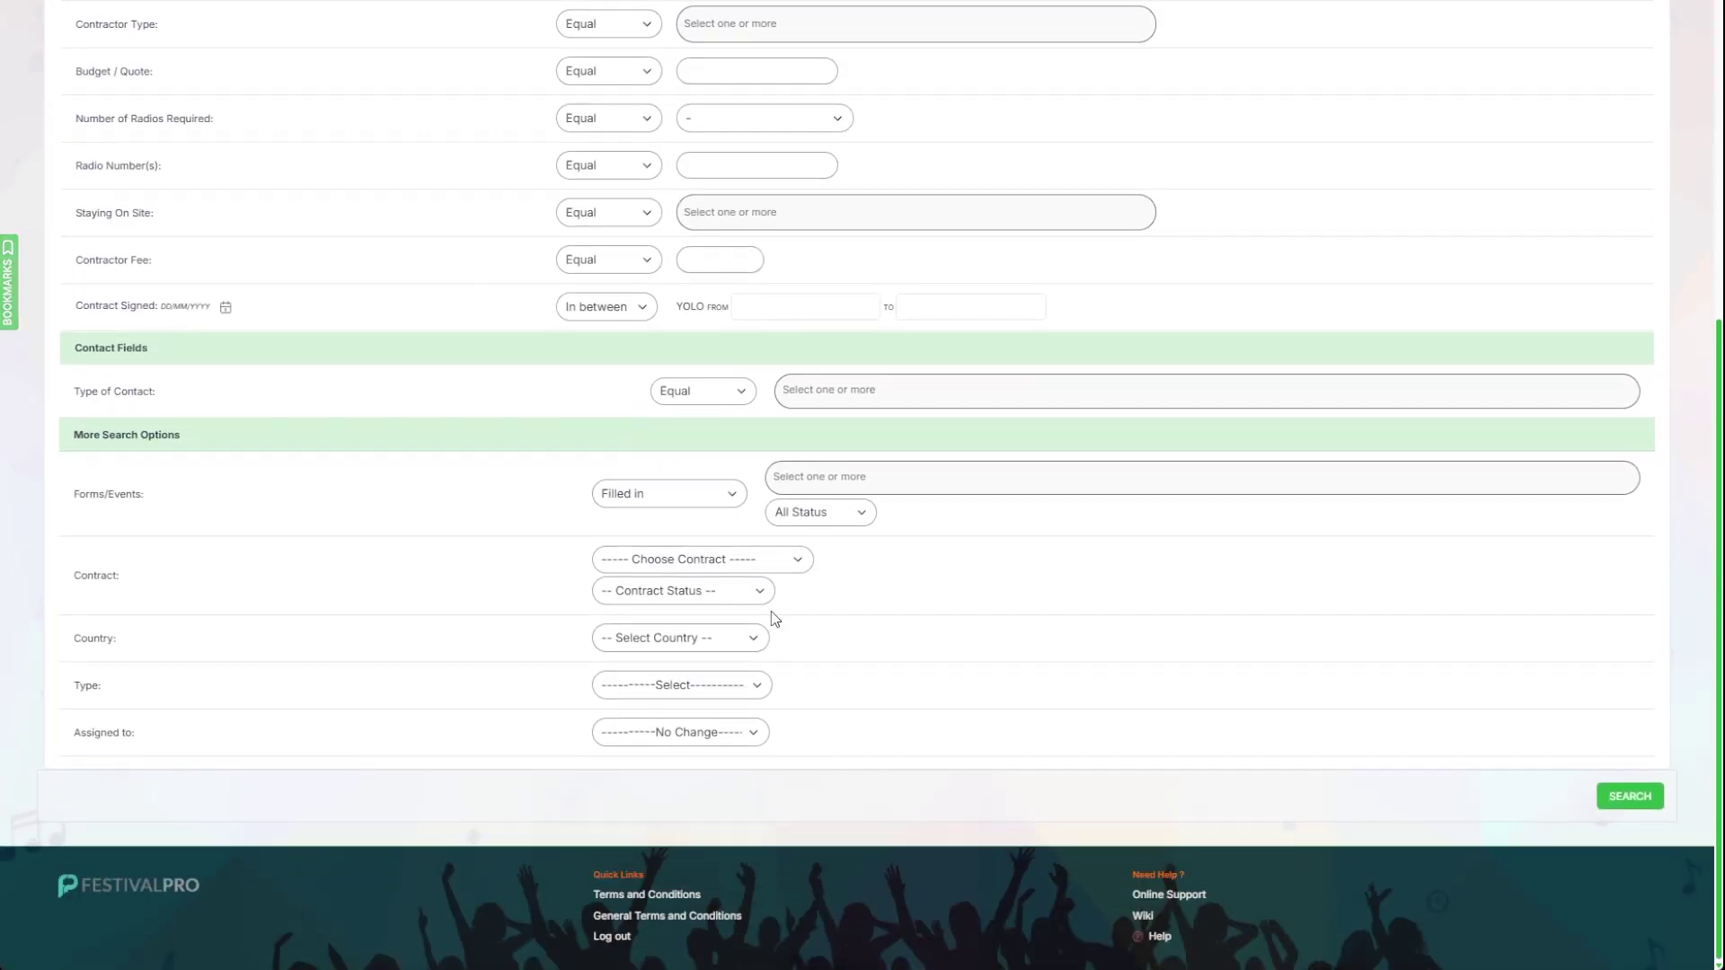
{"action": "left_click", "coordinate": [670, 540]}
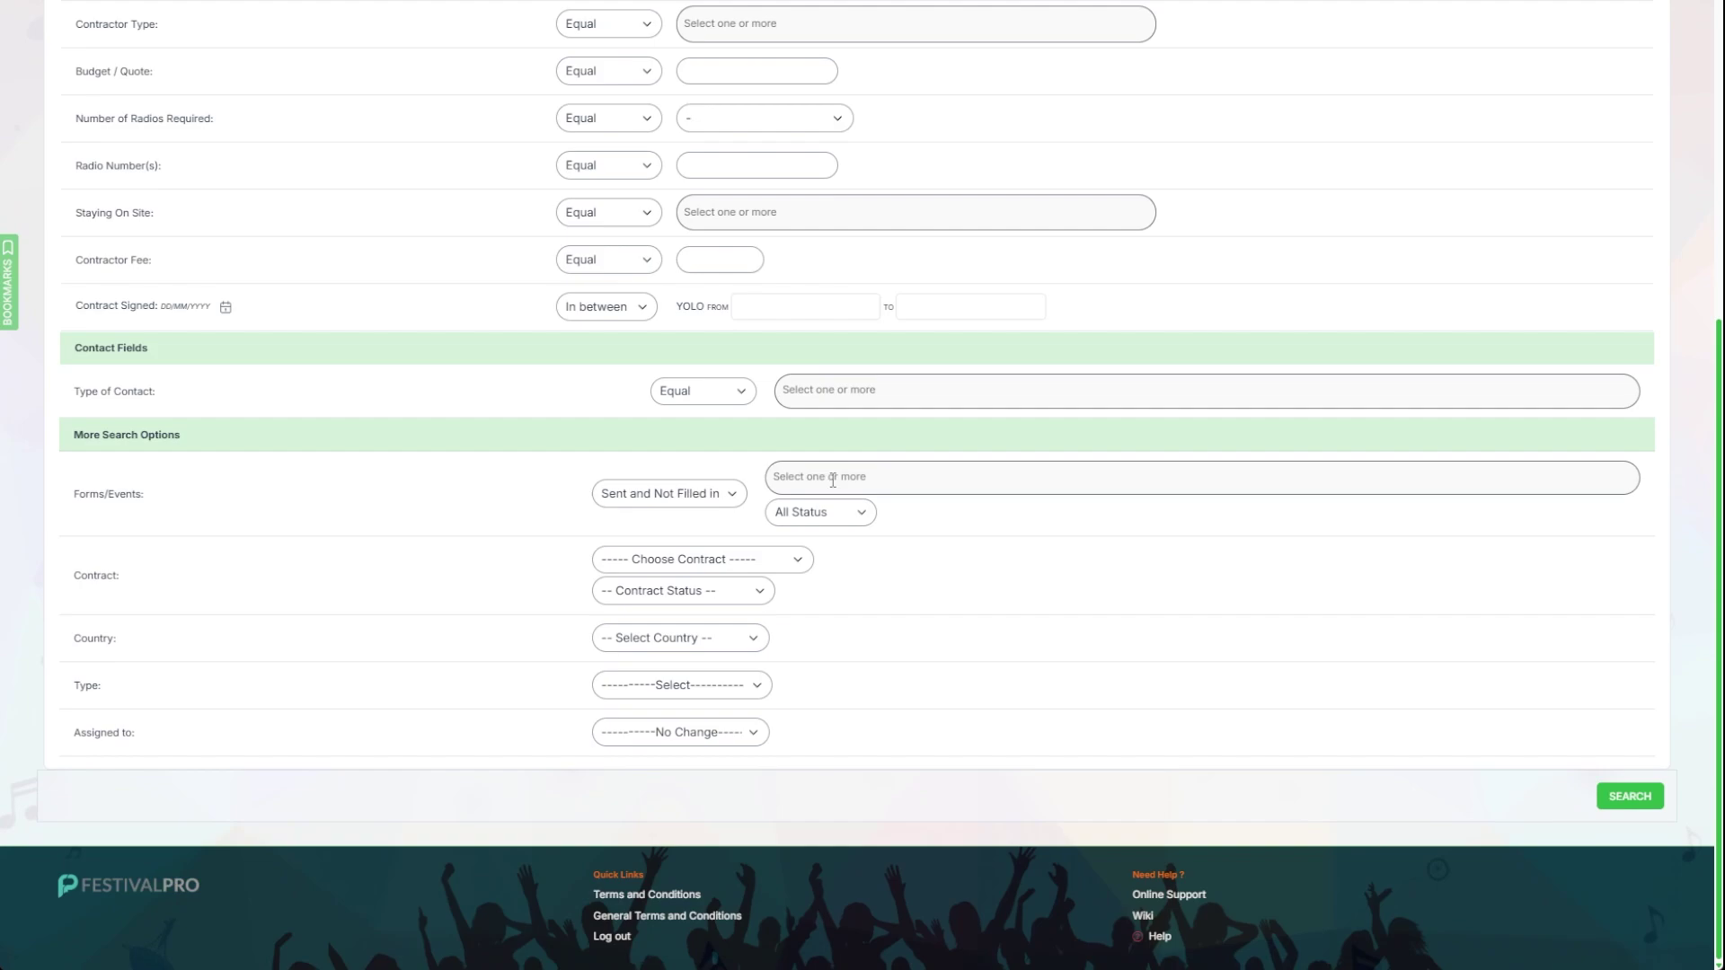
{"action": "left_click", "coordinate": [832, 477]}
{"action": "type", "text": "cont"}
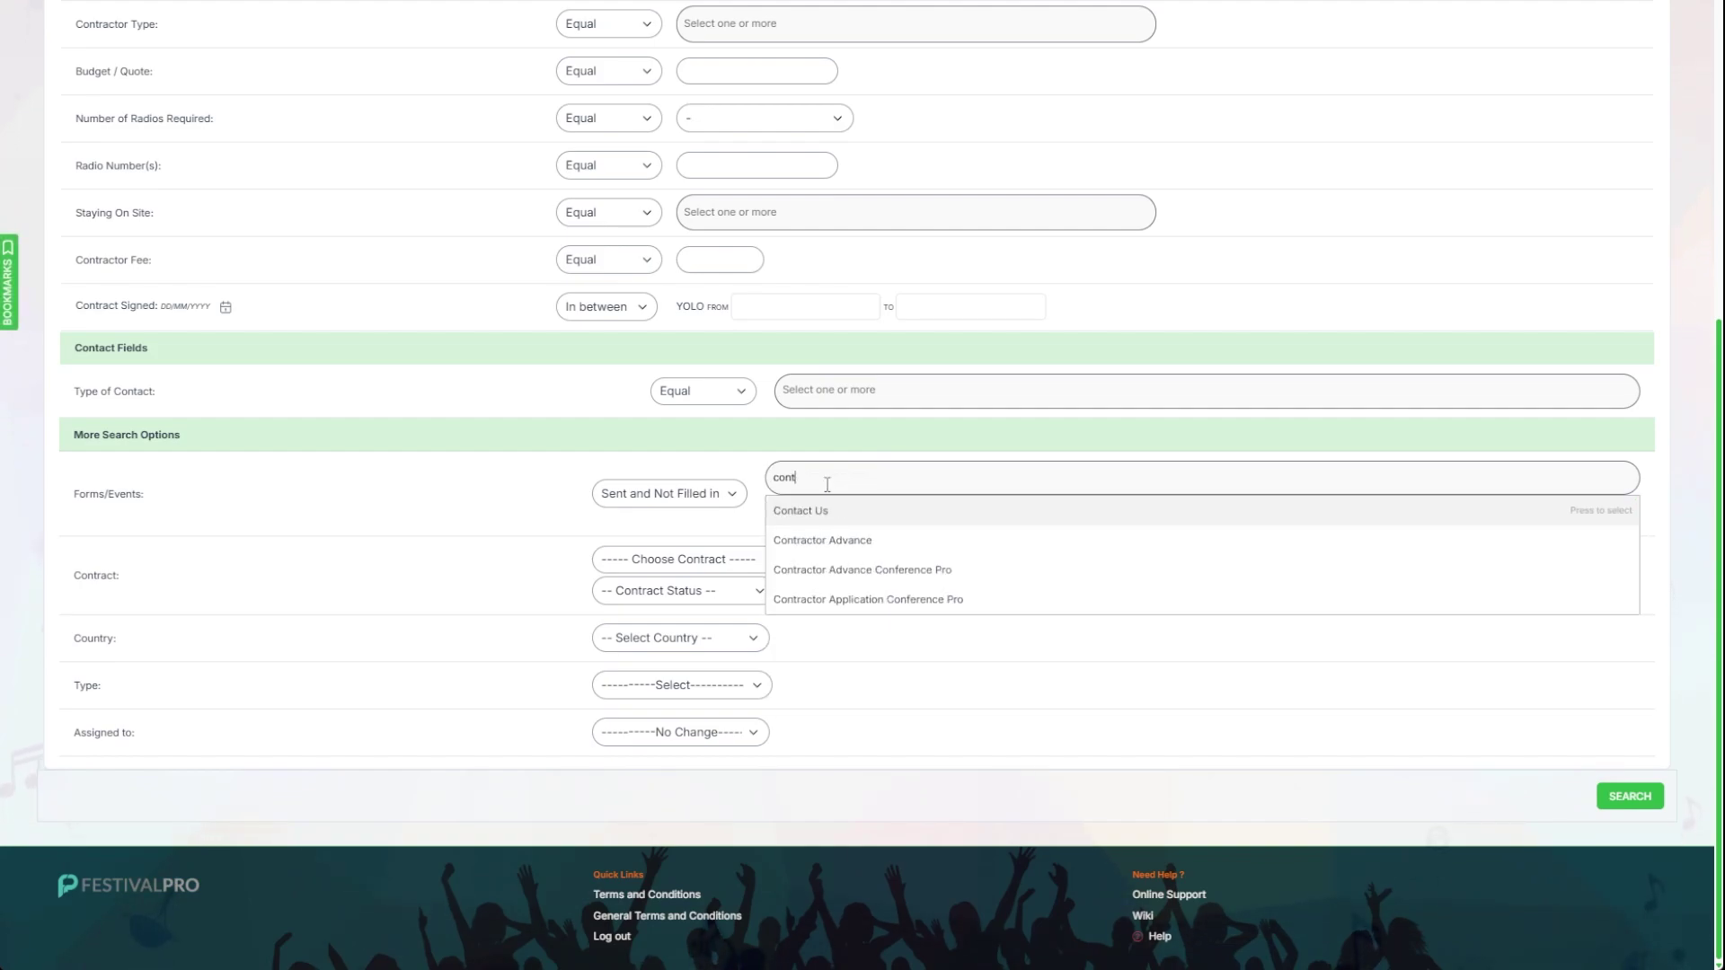
{"action": "left_click", "coordinate": [820, 539]}
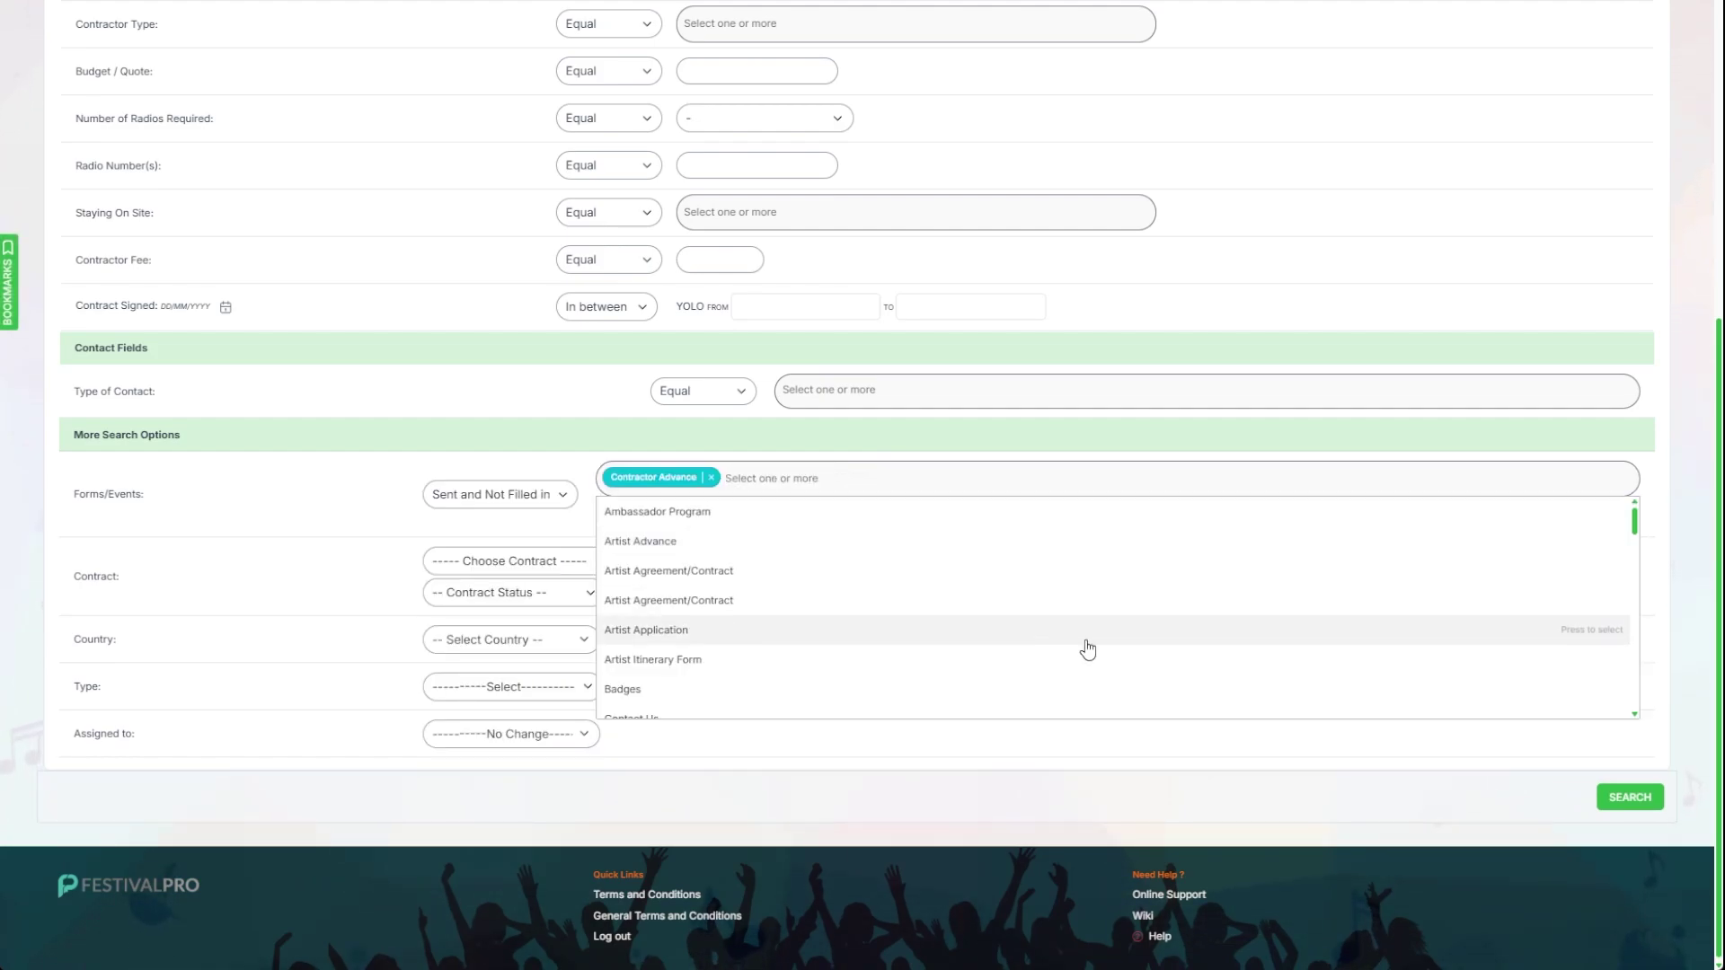
{"action": "left_click", "coordinate": [1630, 802]}
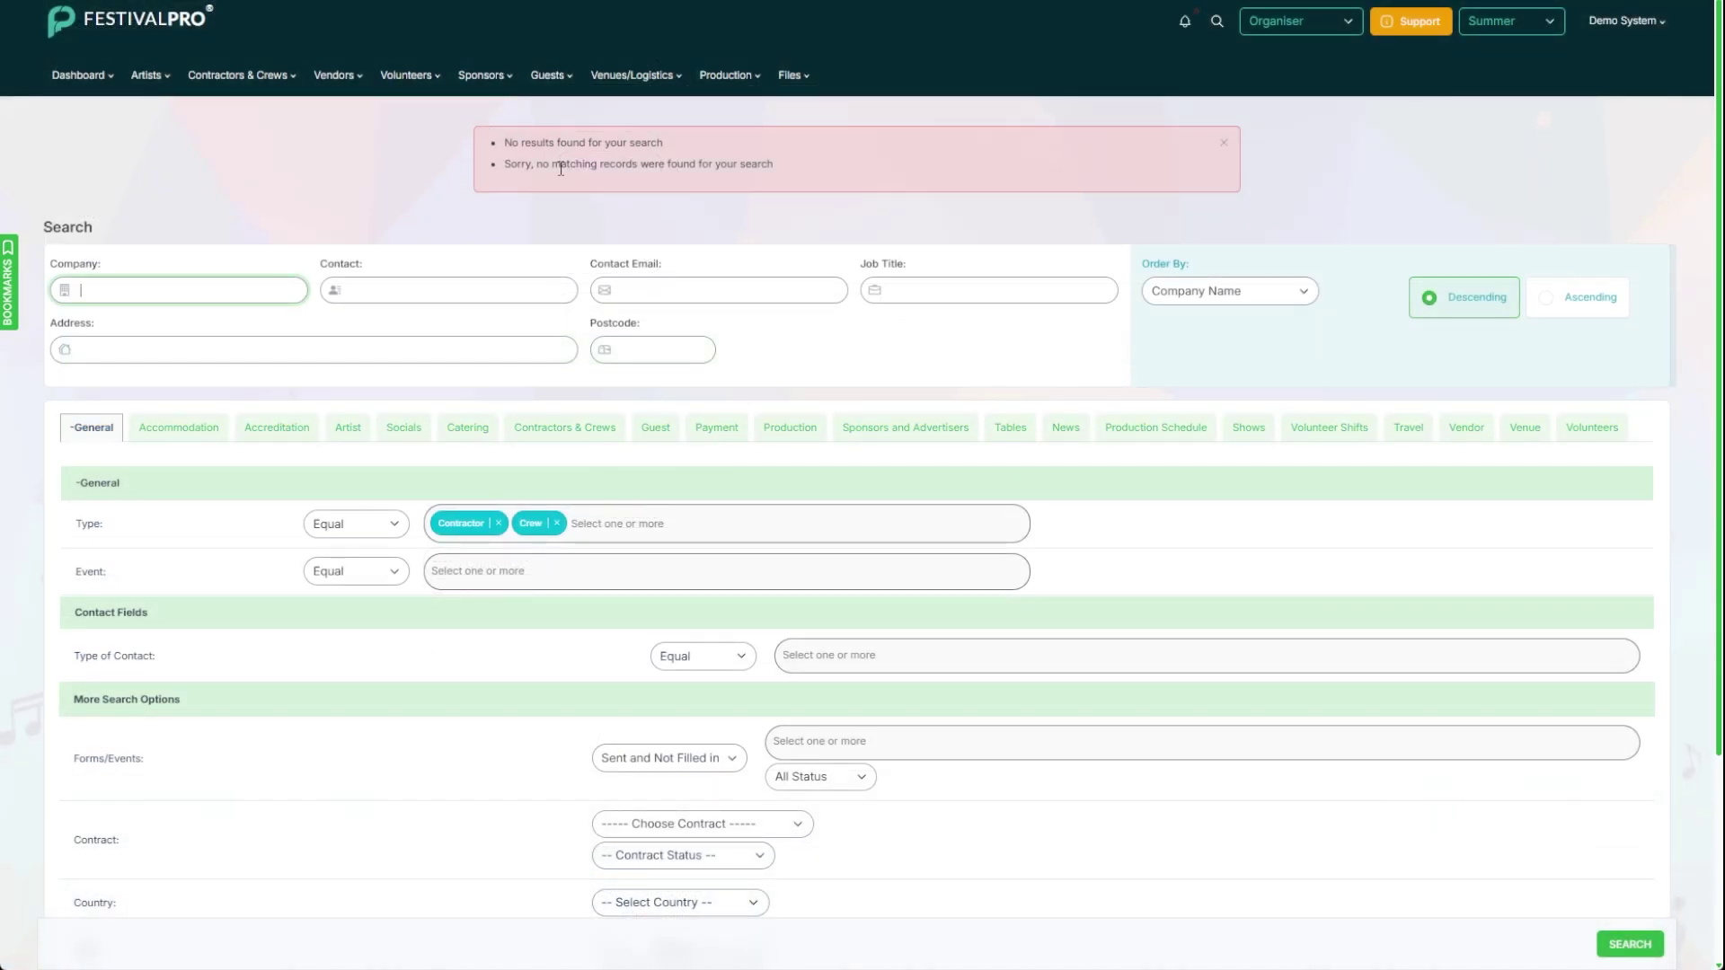
{"action": "left_click", "coordinate": [235, 76]}
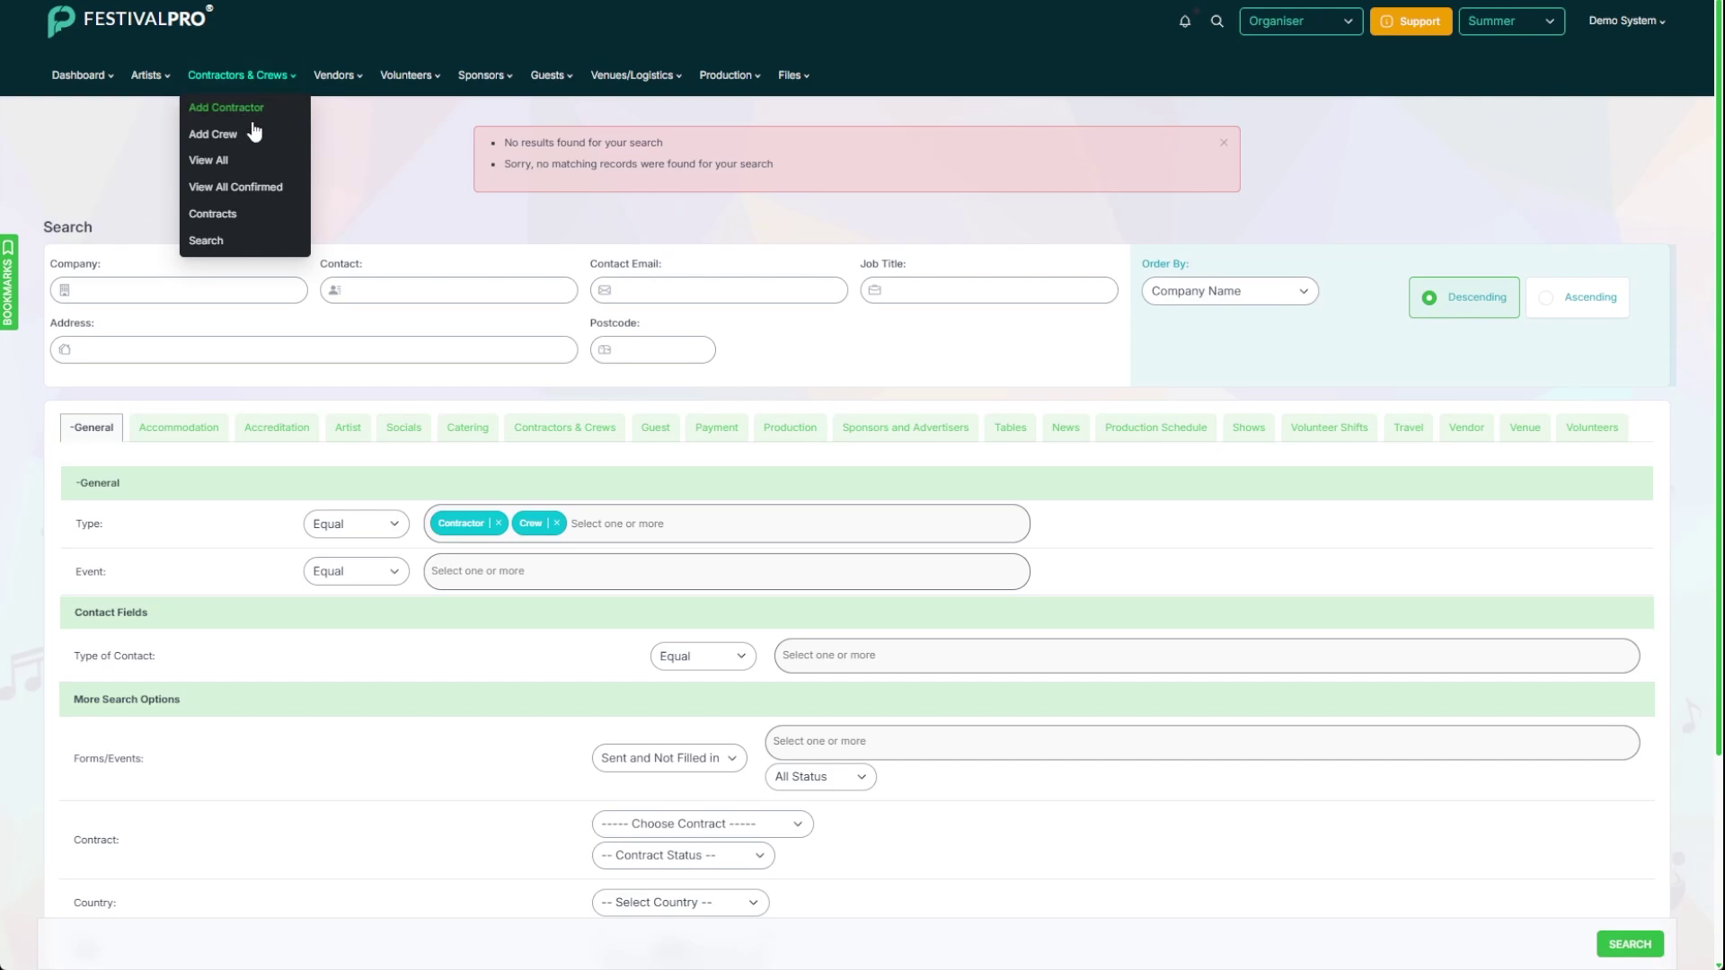
Step: Add contractor Test with a test lead contact's name and e-mail address
{"action": "left_click", "coordinate": [251, 133]}
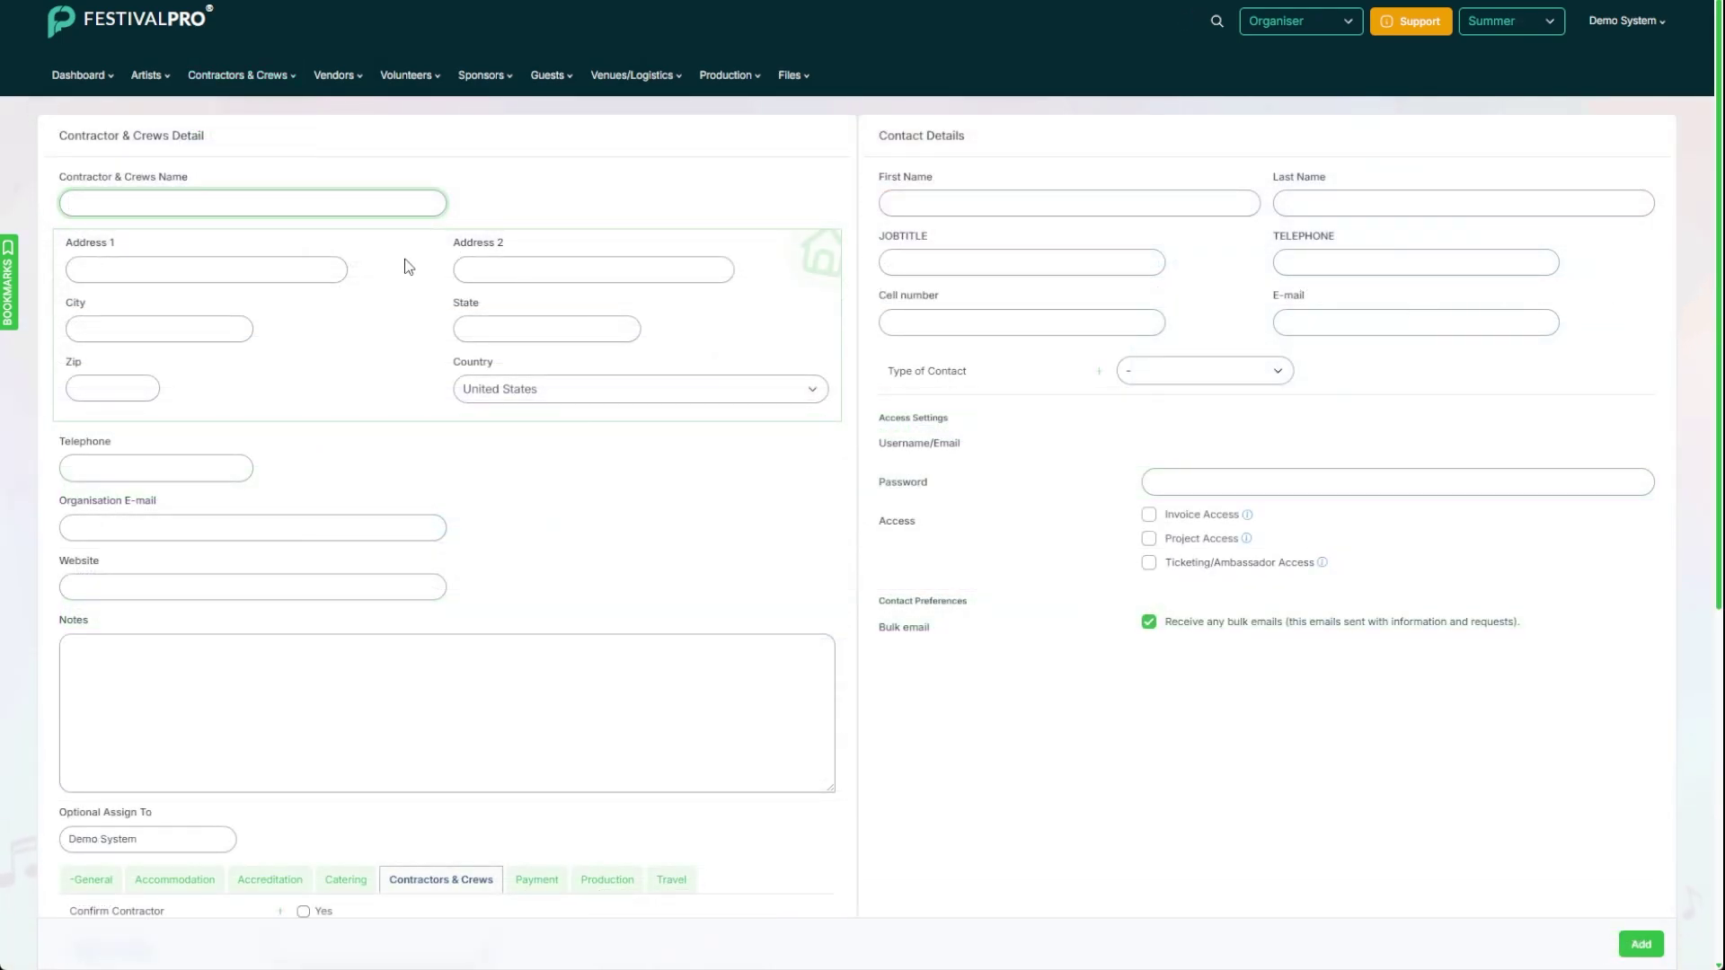
{"action": "left_click", "coordinate": [941, 207]}
{"action": "type", "text": "test"}
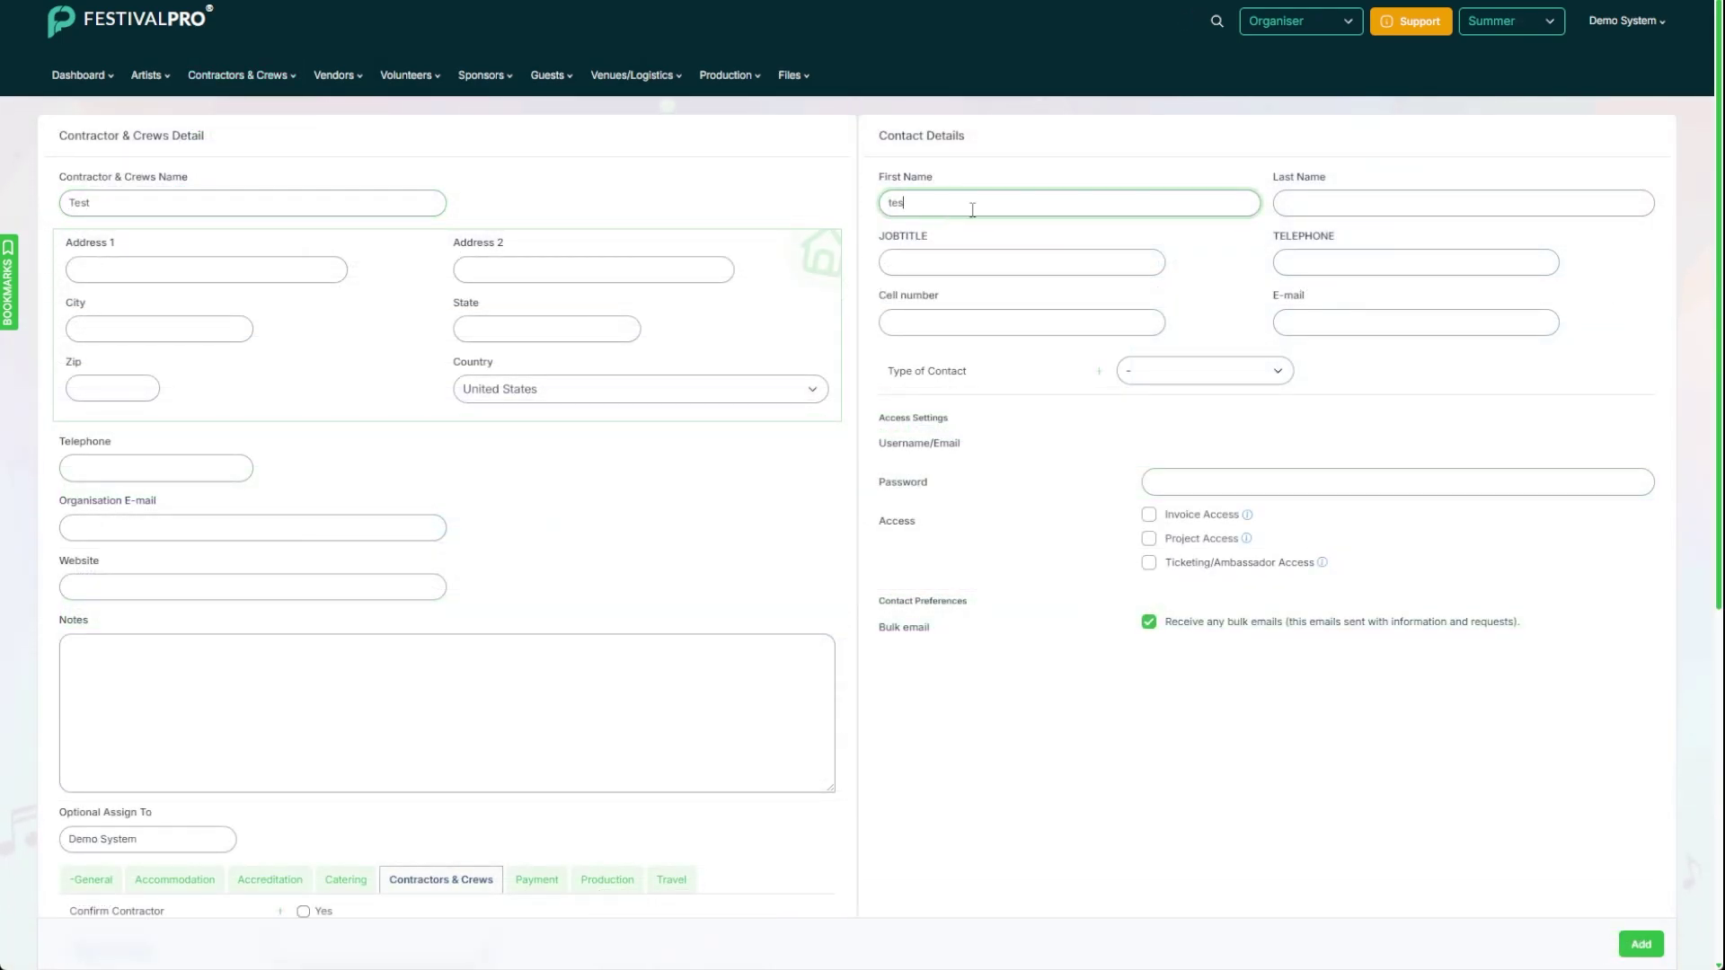
{"action": "left_click", "coordinate": [1406, 205]}
{"action": "type", "text": "test"}
{"action": "left_click", "coordinate": [1347, 320]}
{"action": "type", "text": "test@Test.test"}
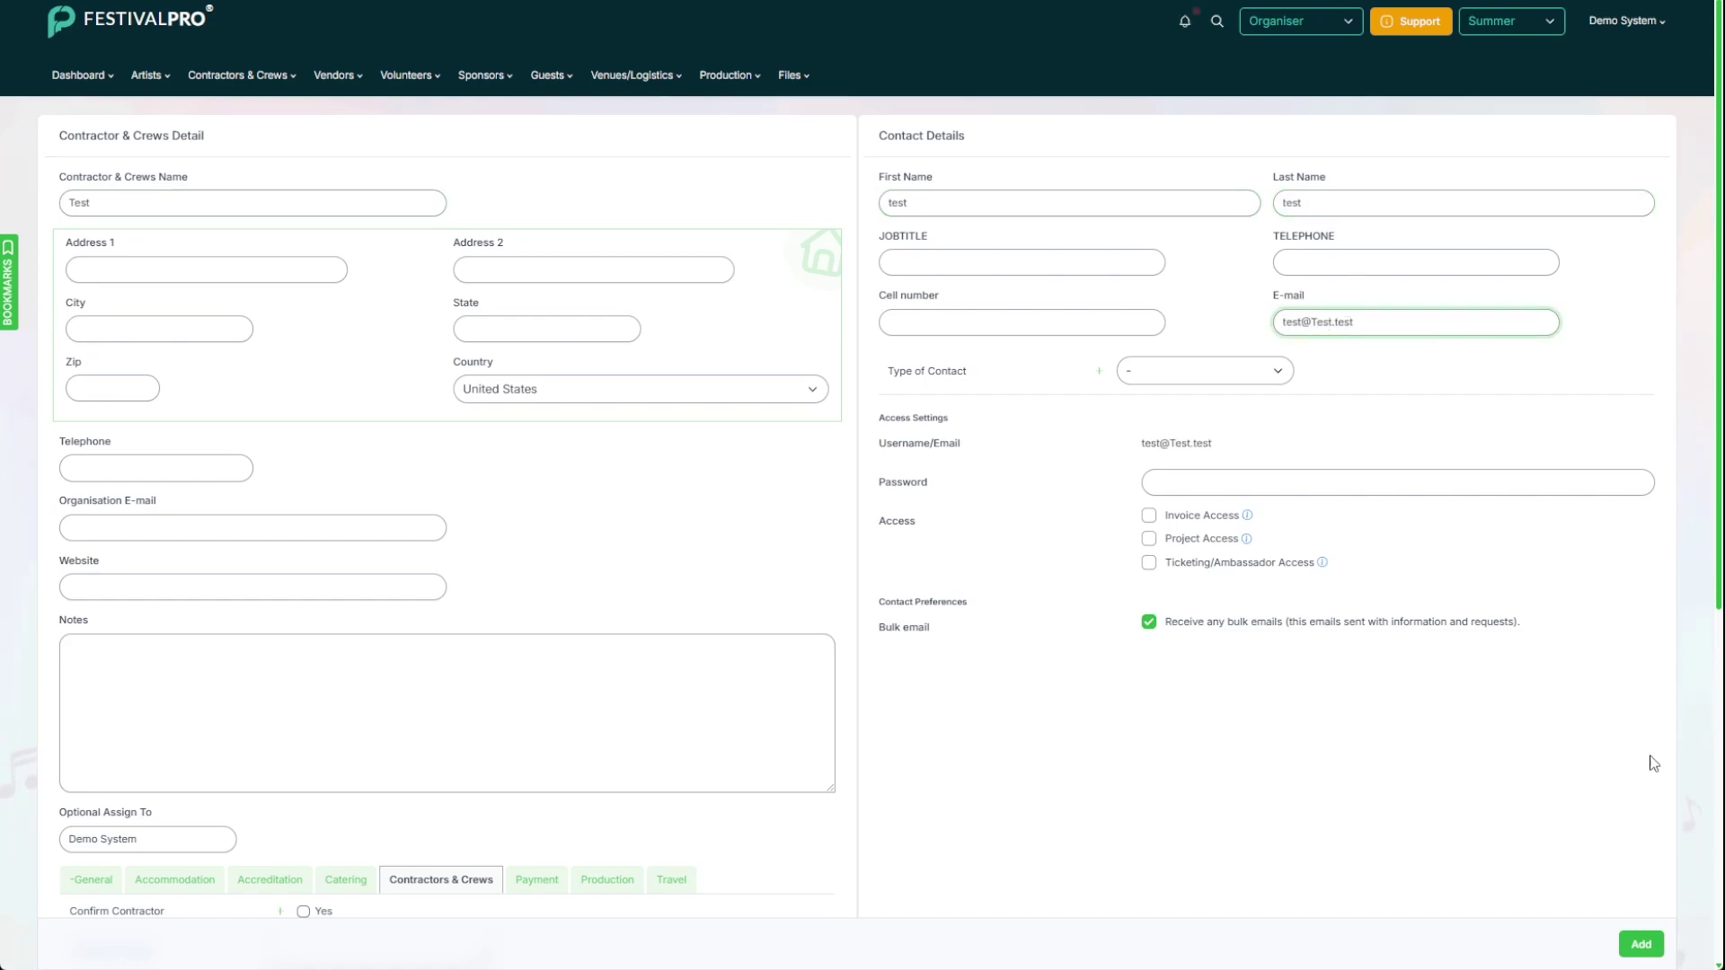
{"action": "left_click", "coordinate": [1641, 944]}
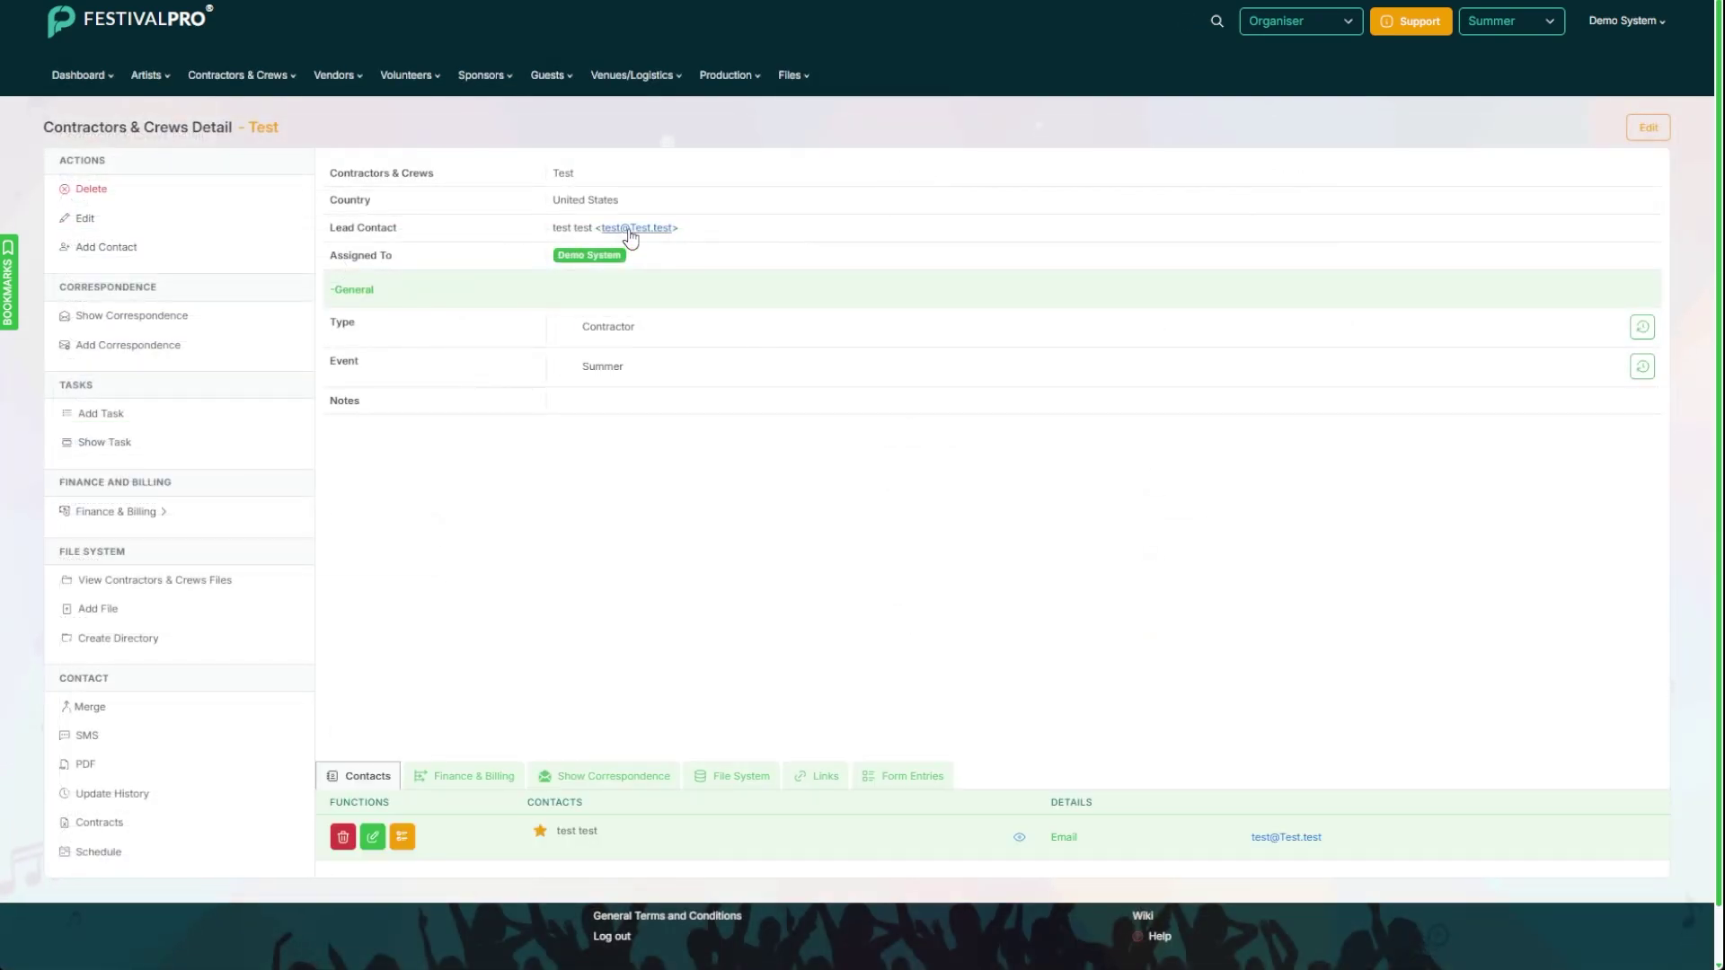
Step: Send the lead contact an email using the Contractor Advance template
{"action": "left_click", "coordinate": [631, 228]}
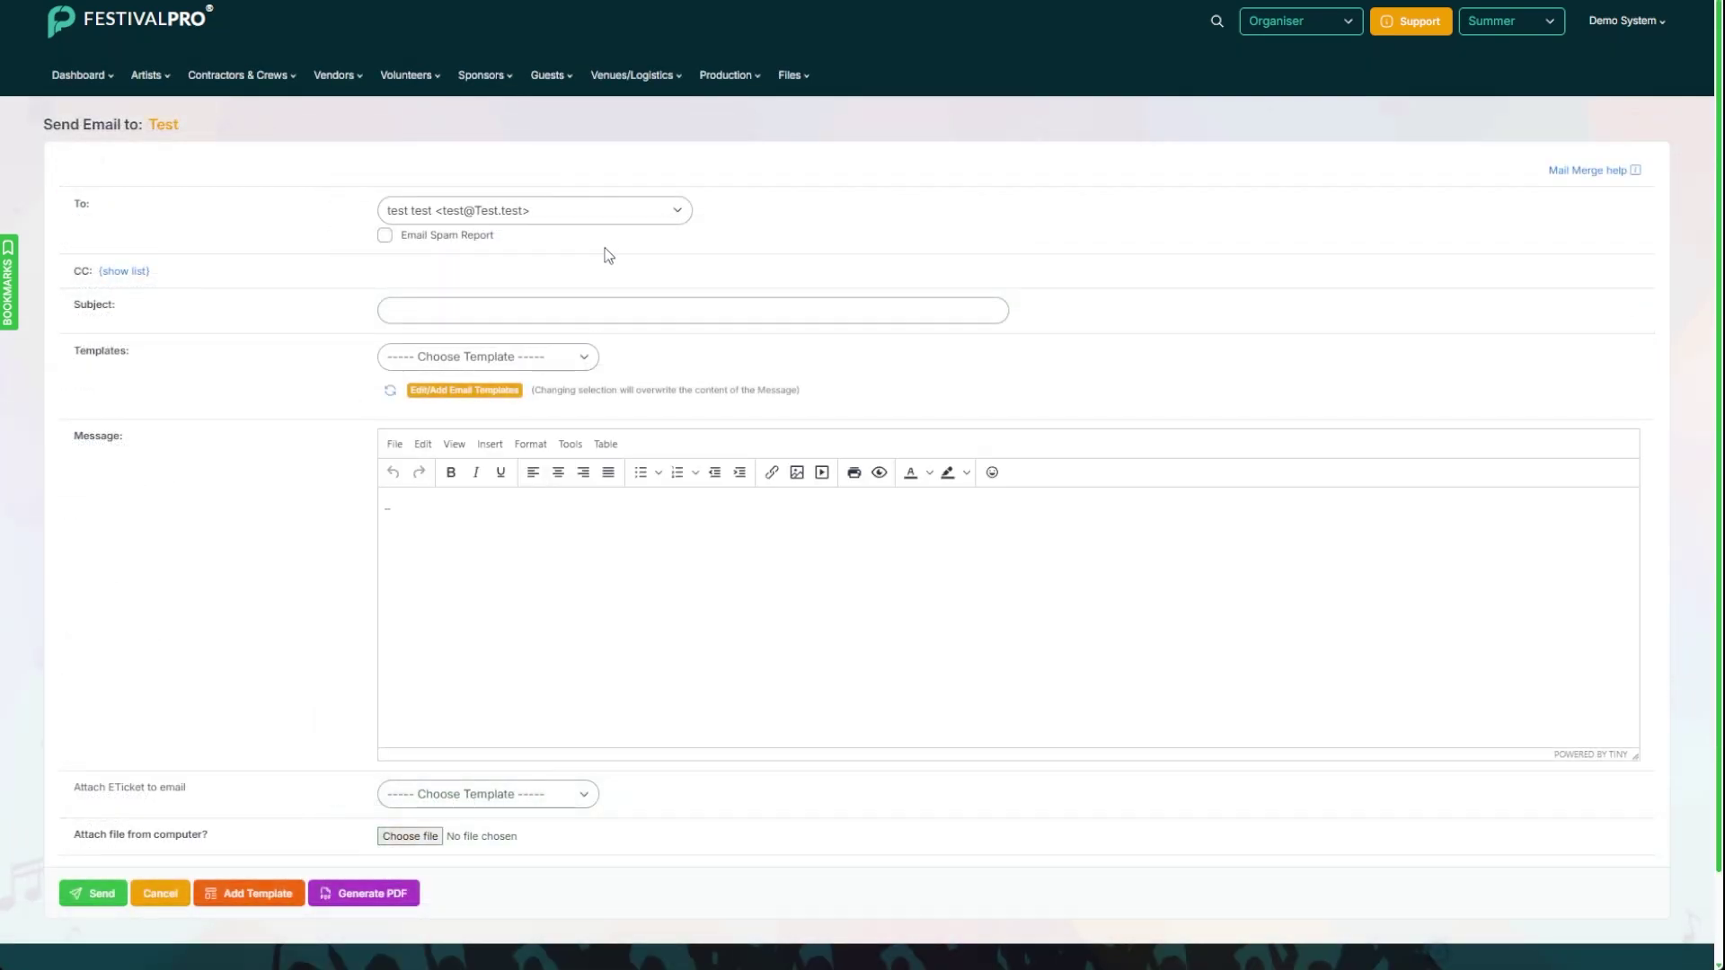
{"action": "left_click", "coordinate": [494, 585]}
{"action": "left_click", "coordinate": [106, 893]}
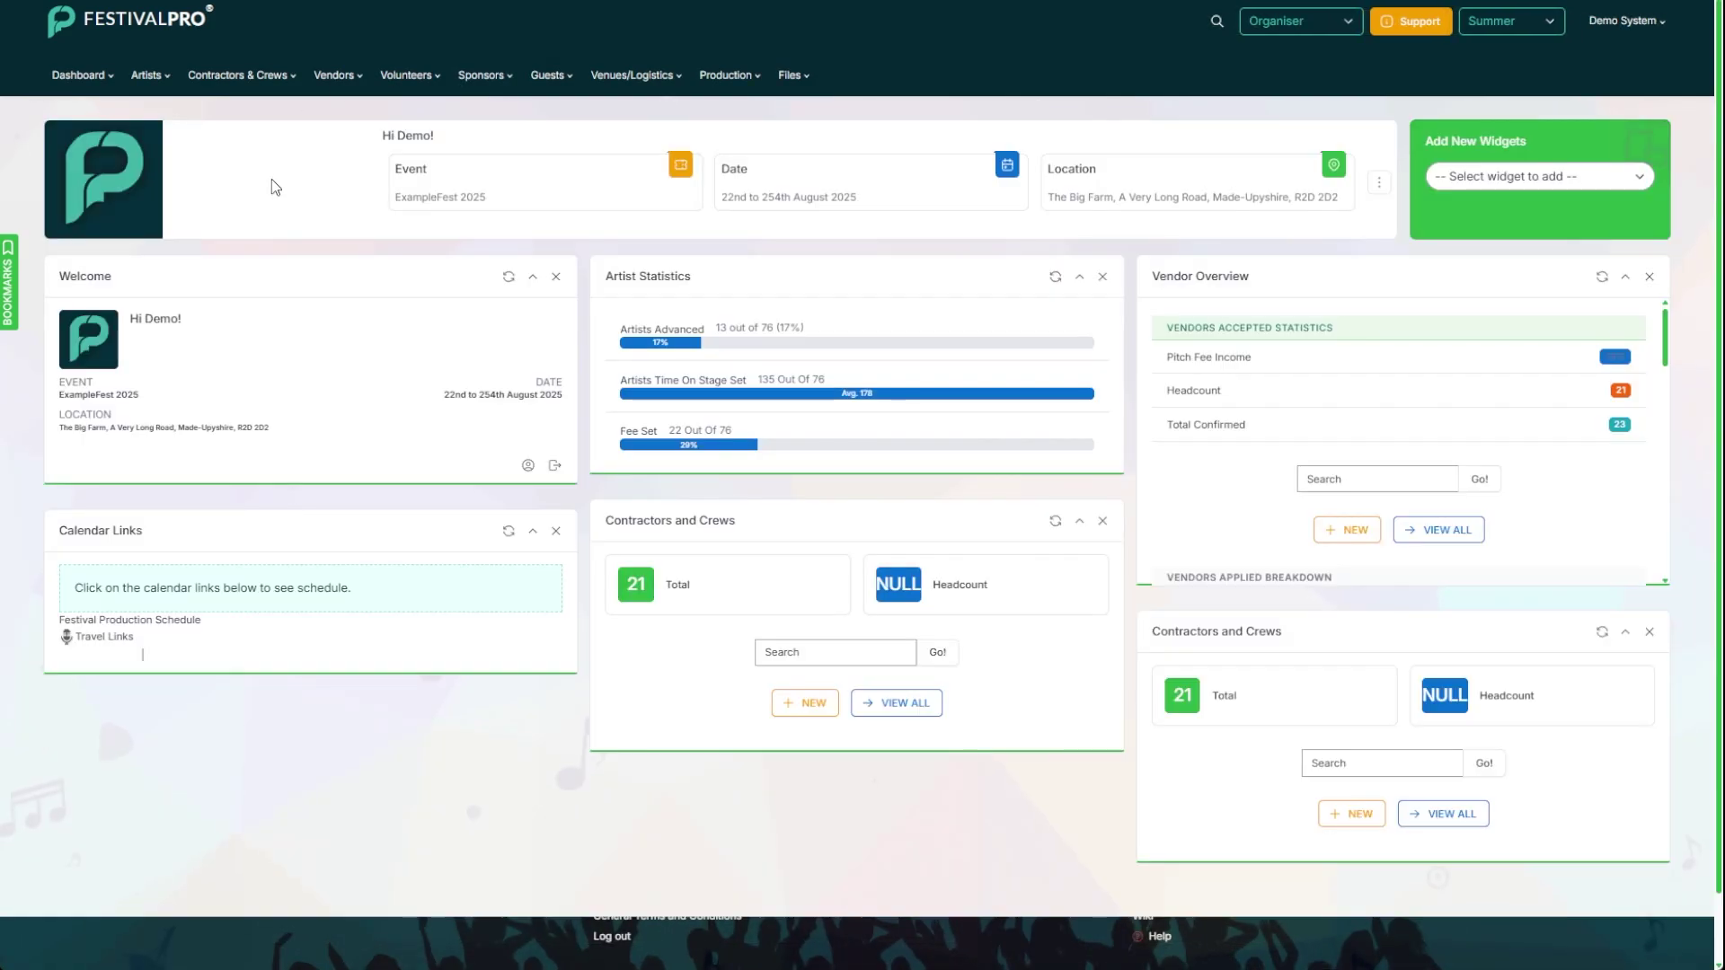
Step: Search confirmed contractors sent the Contractor Advance form but not filling it in
{"action": "left_click", "coordinate": [227, 77]}
{"action": "left_click", "coordinate": [206, 241]}
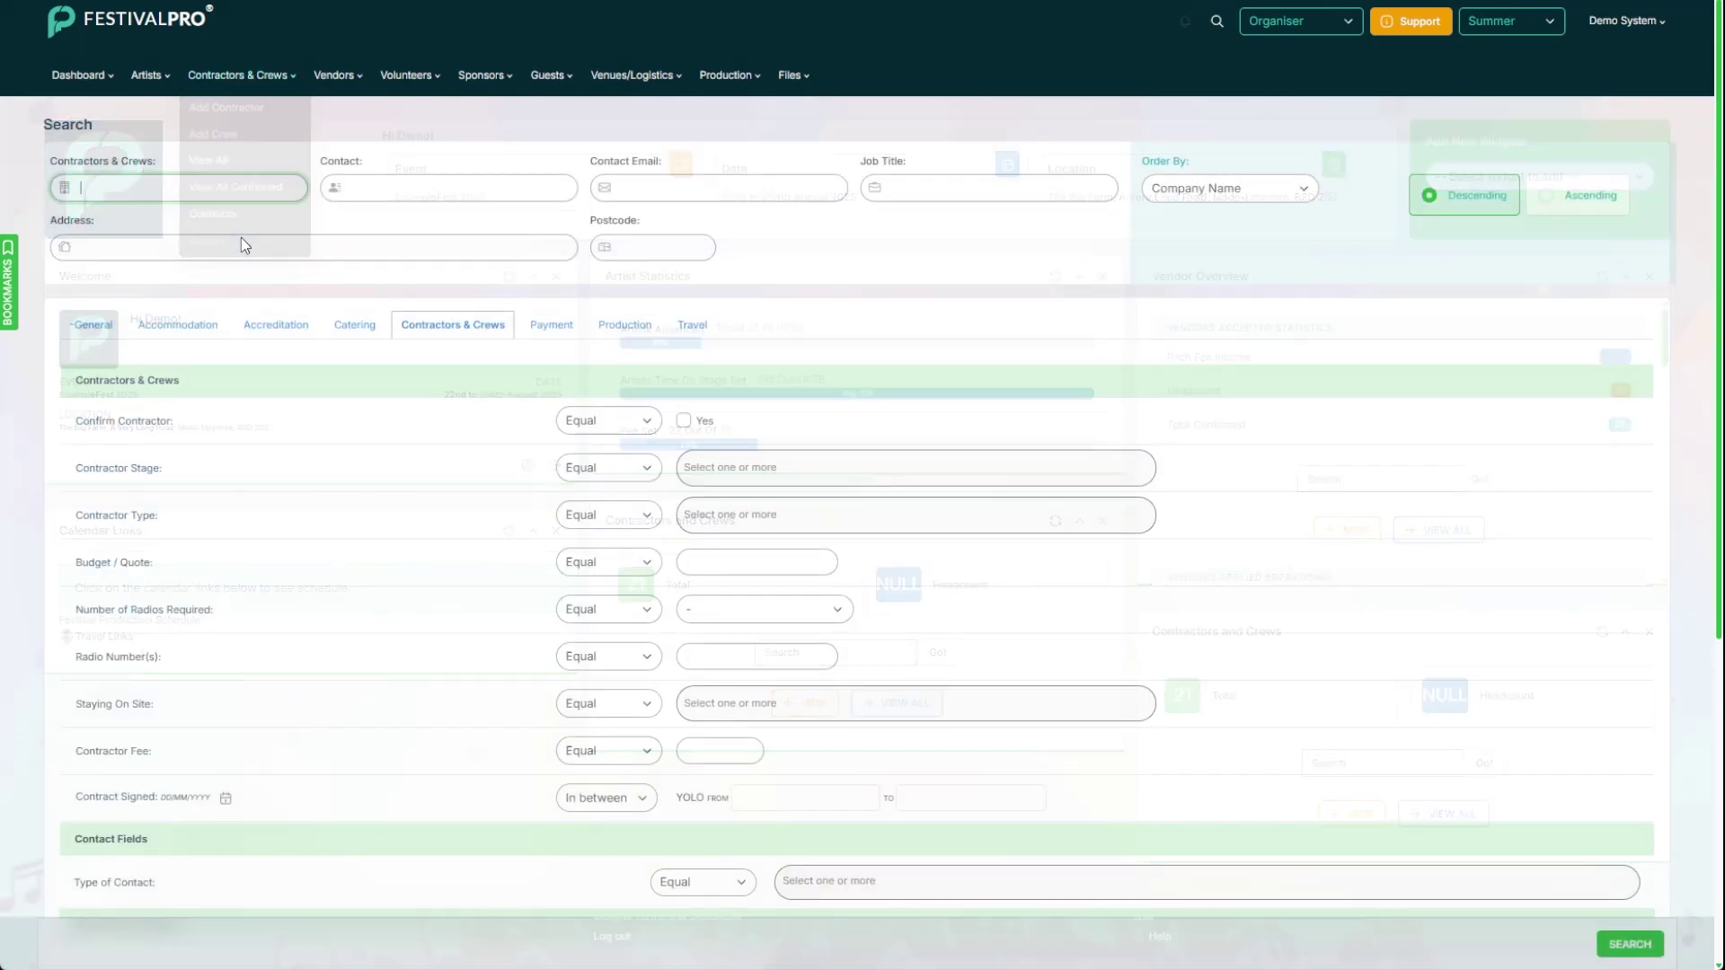
{"action": "left_click", "coordinate": [683, 421]}
{"action": "scroll", "coordinate": [544, 454], "scroll_direction": "down", "scroll_amount": 5}
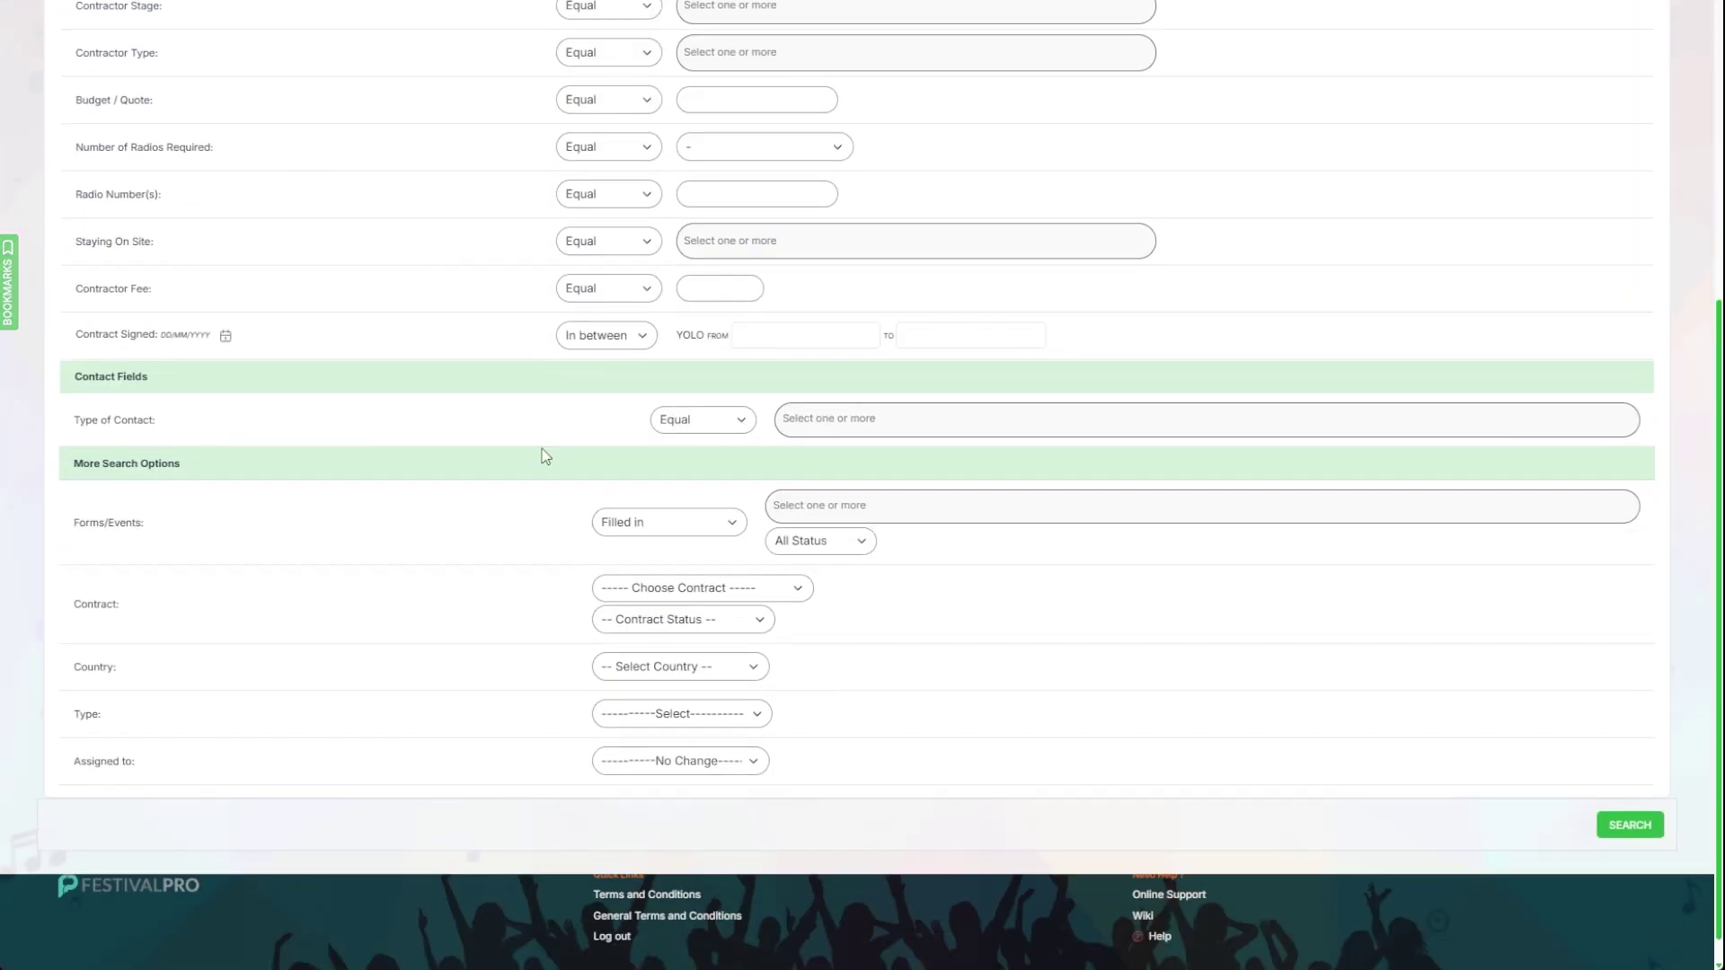
{"action": "left_click", "coordinate": [709, 550]}
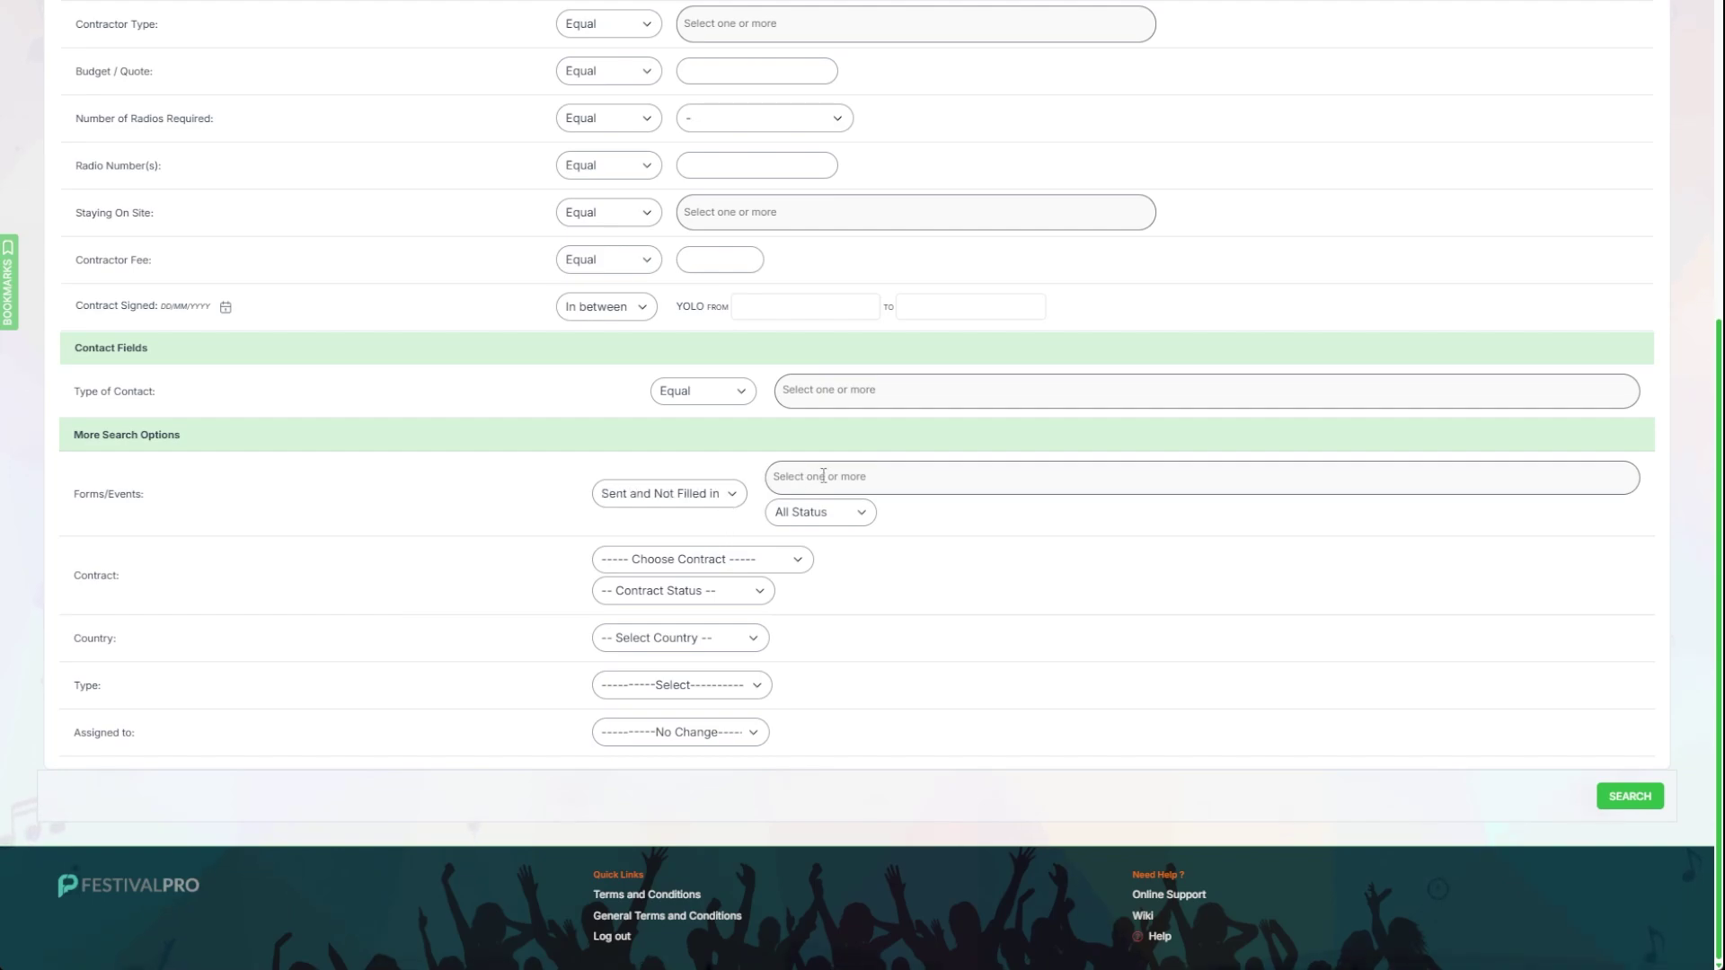
{"action": "left_click", "coordinate": [820, 476]}
{"action": "type", "text": "cont"}
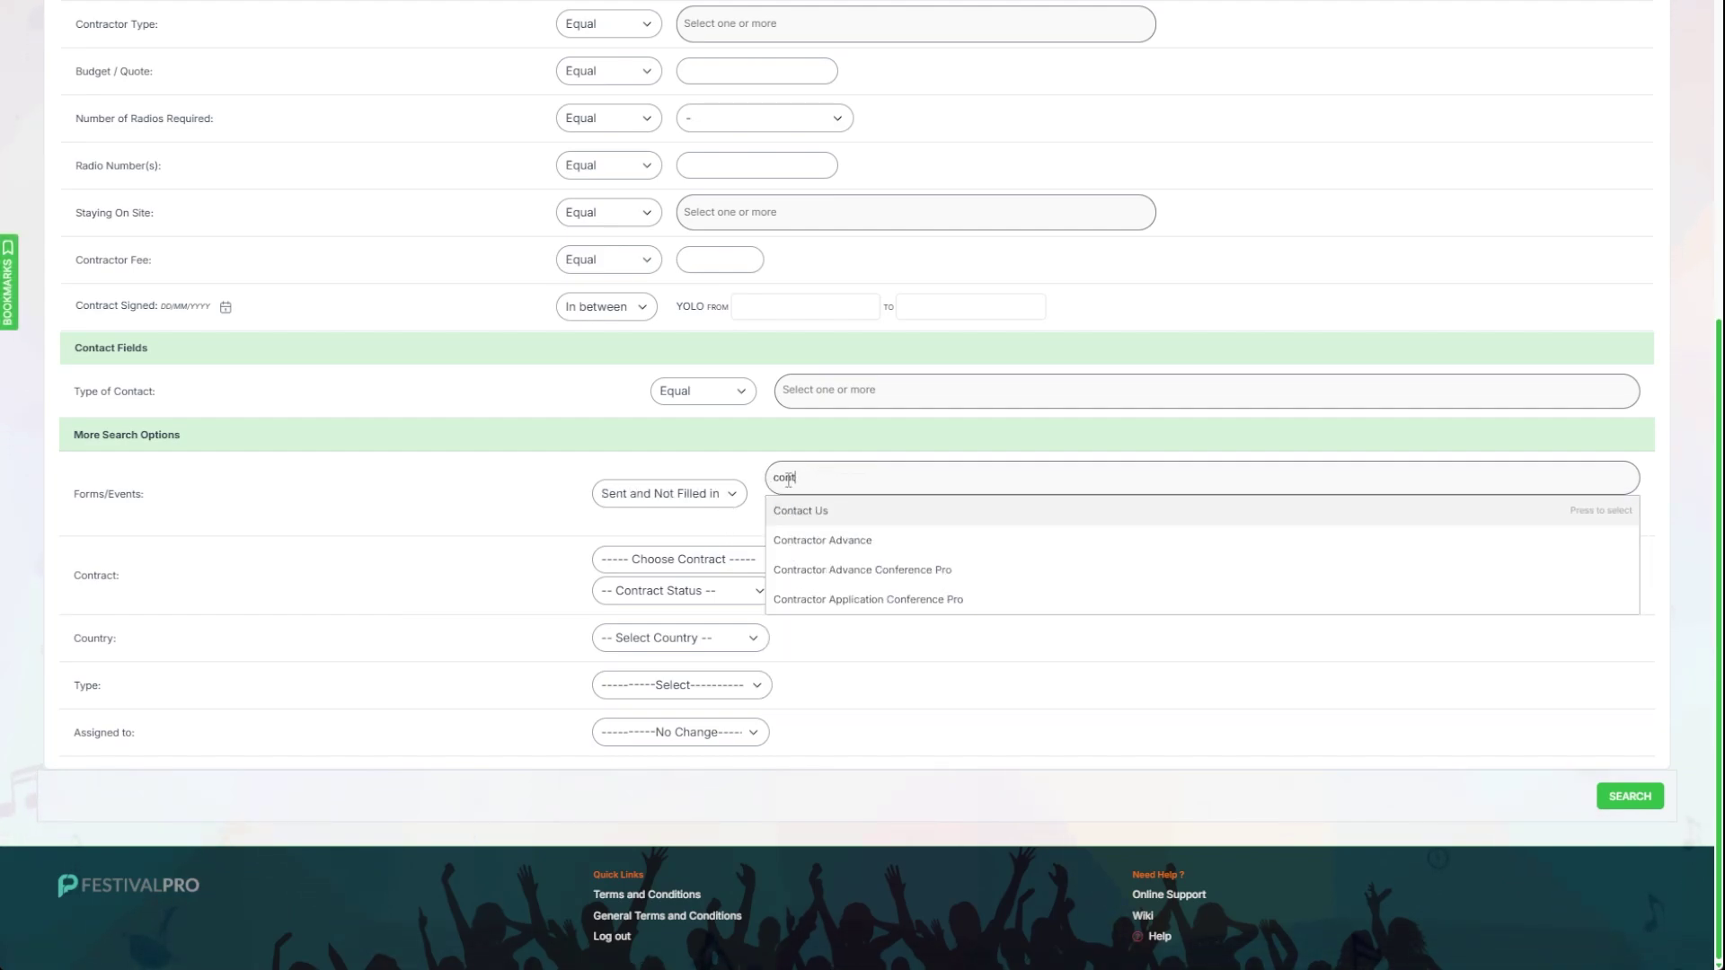
{"action": "left_click", "coordinate": [813, 540]}
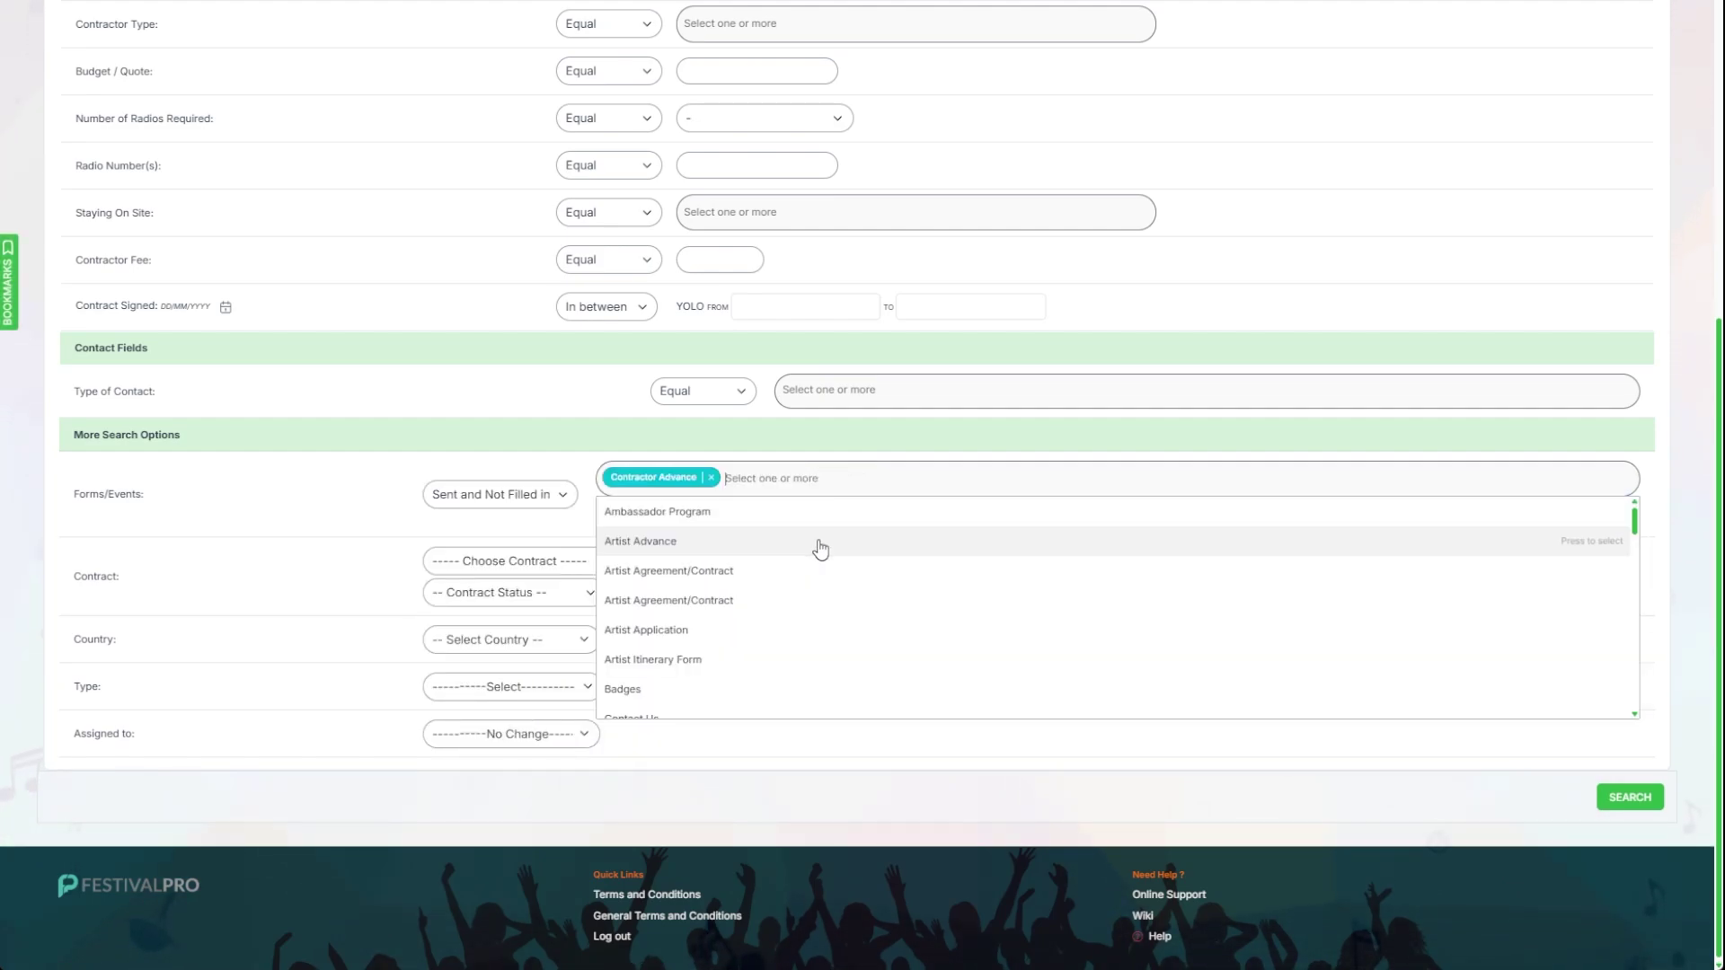
{"action": "left_click", "coordinate": [1626, 799]}
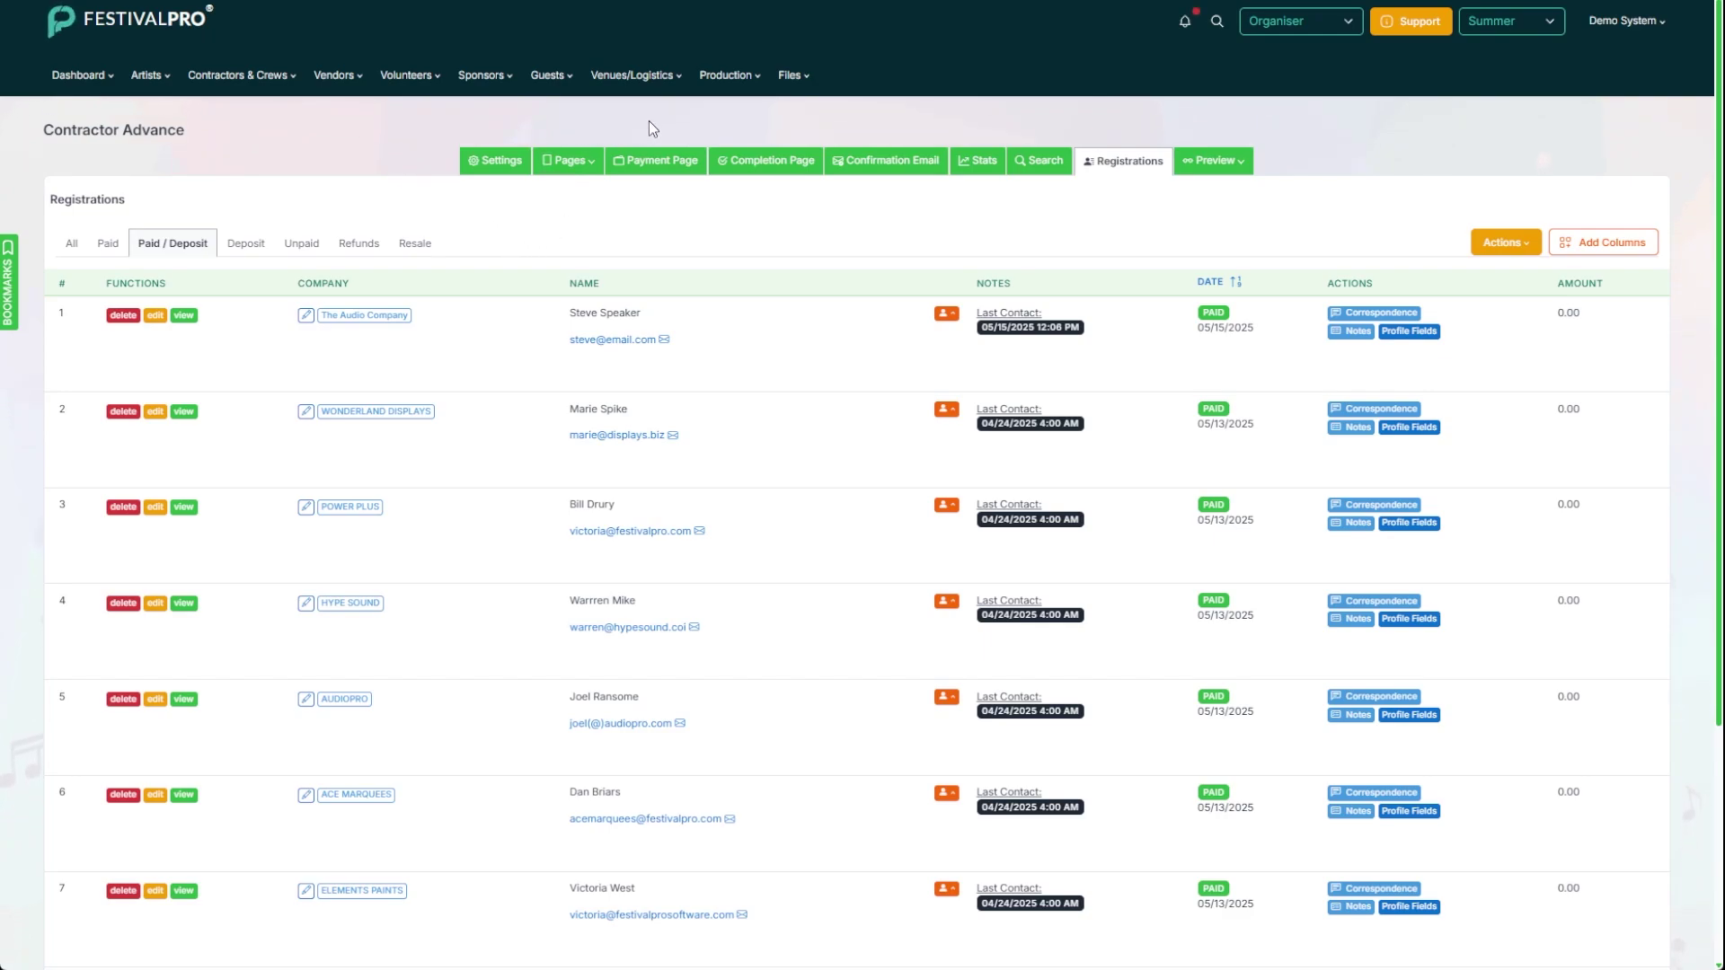
Step: Show the production schedule's calendar for 22–24 August 2025
{"action": "left_click", "coordinate": [737, 81]}
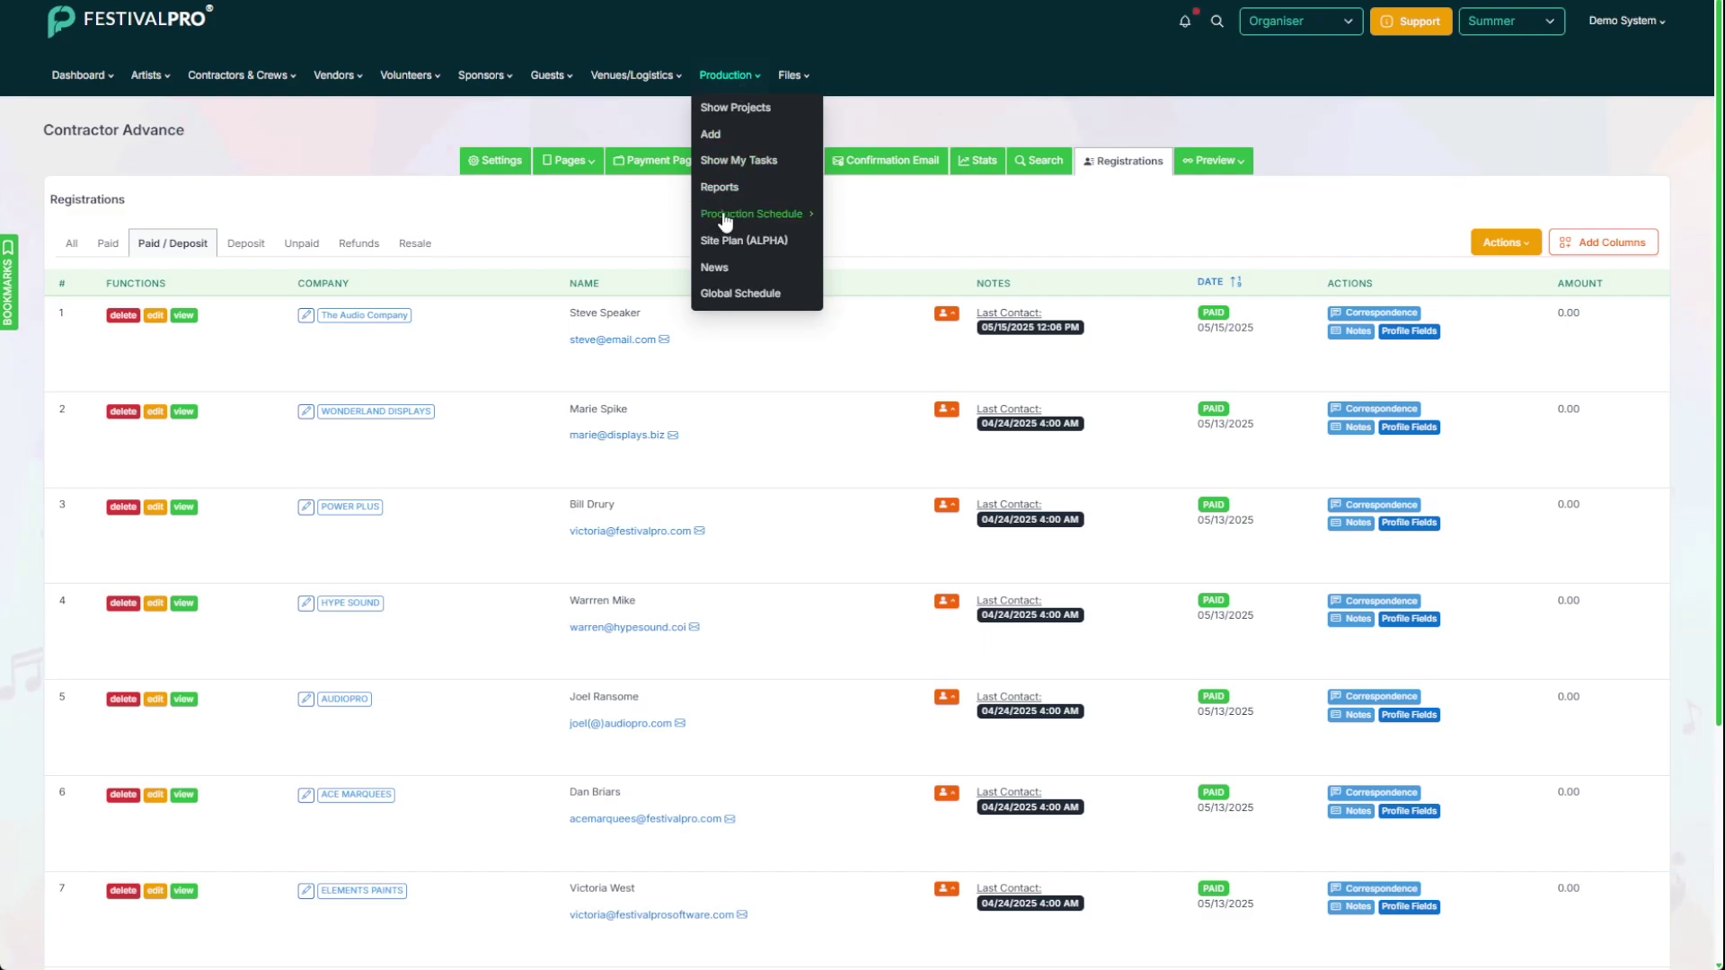
{"action": "left_click", "coordinate": [763, 214]}
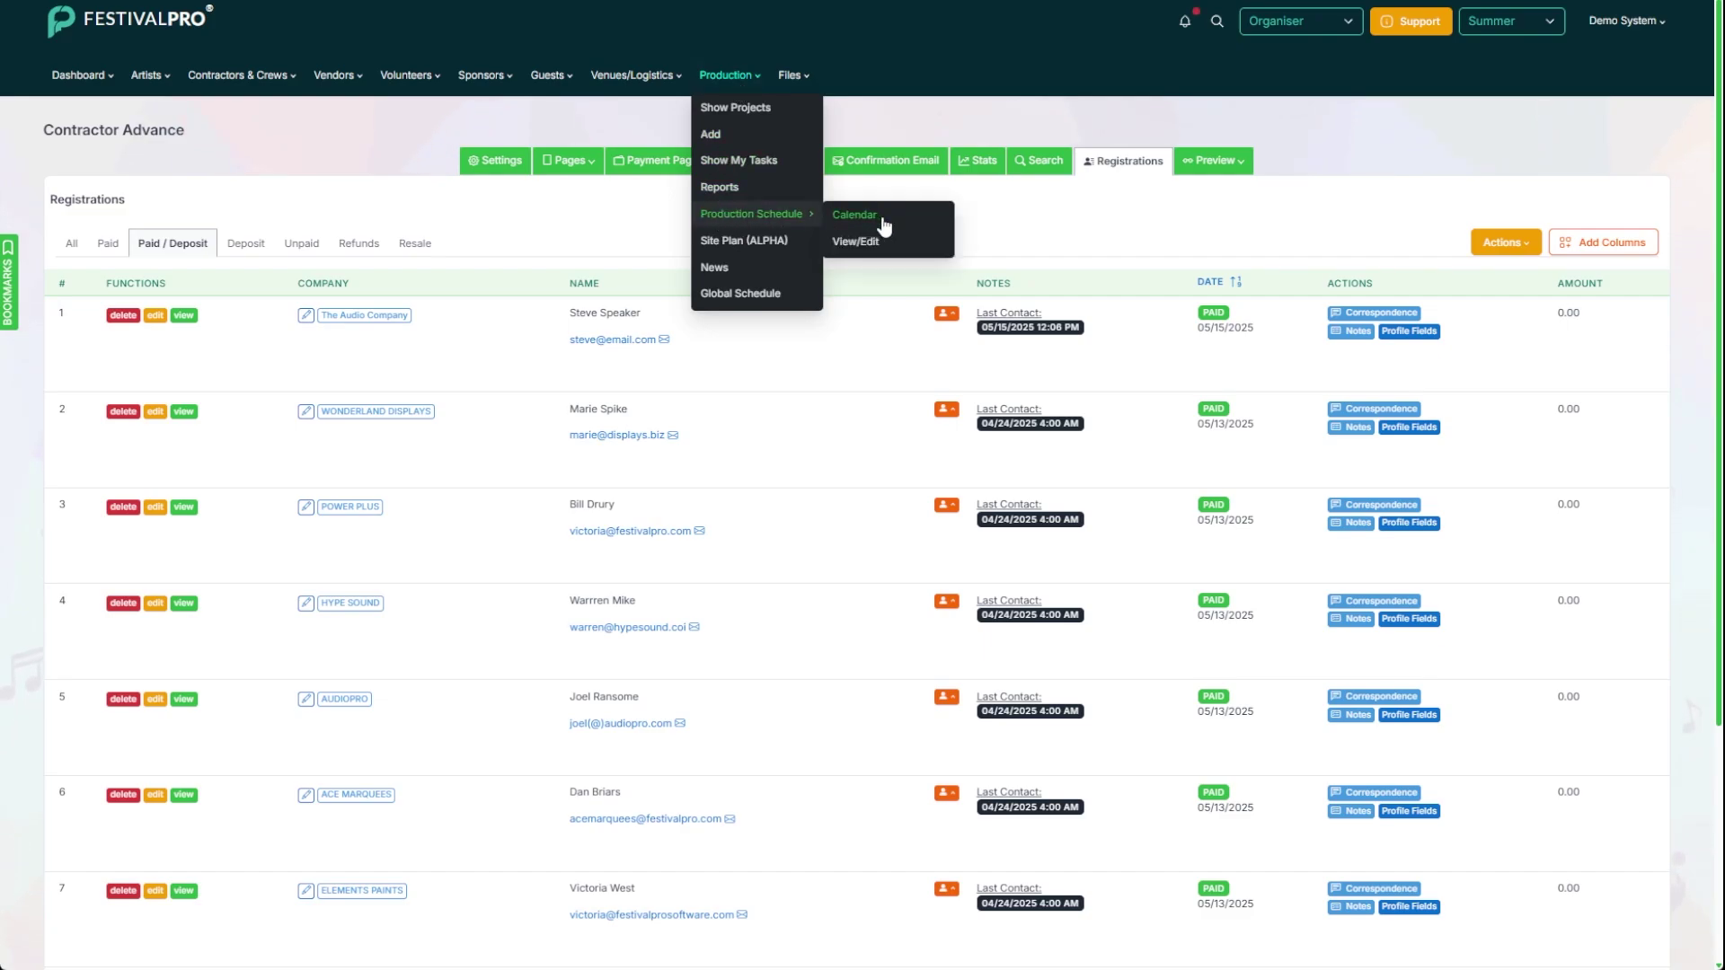
{"action": "left_click", "coordinate": [885, 218]}
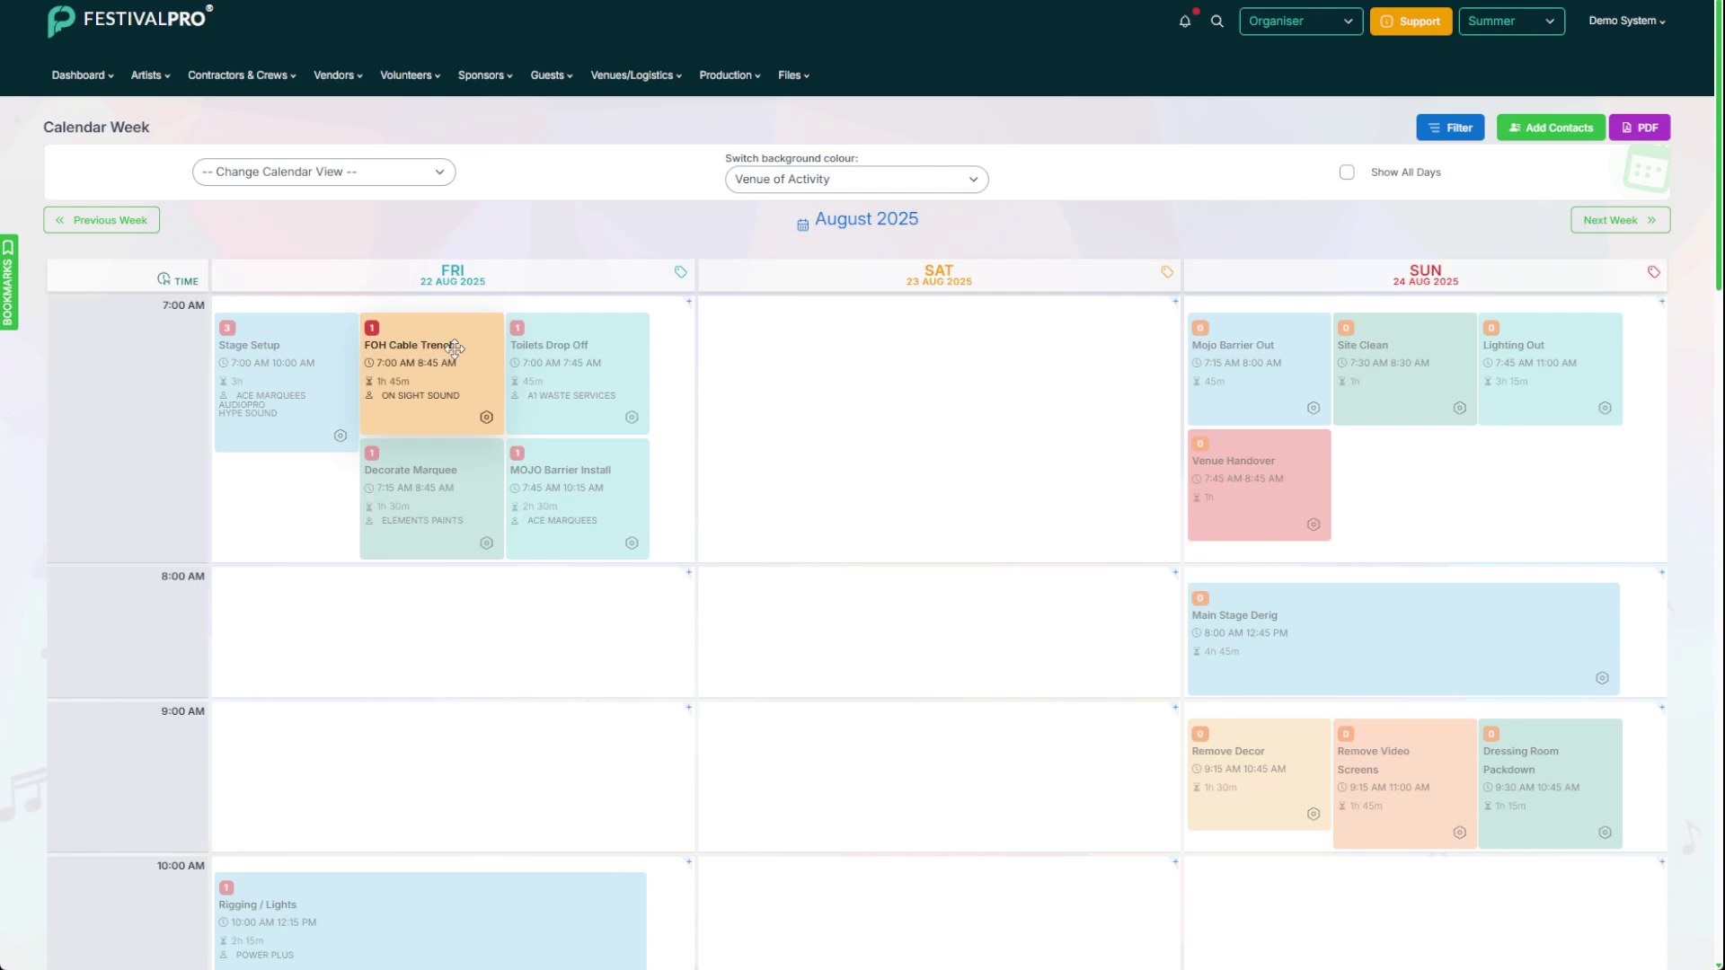
Step: Move Toilets Drop Off to Saturday, show all days, and move Stage Setup to Tuesday and Decorate Marquee to Wednesday 7:00 AM
{"action": "left_click_drag", "start_coordinate": [573, 340], "coordinate": [941, 370]}
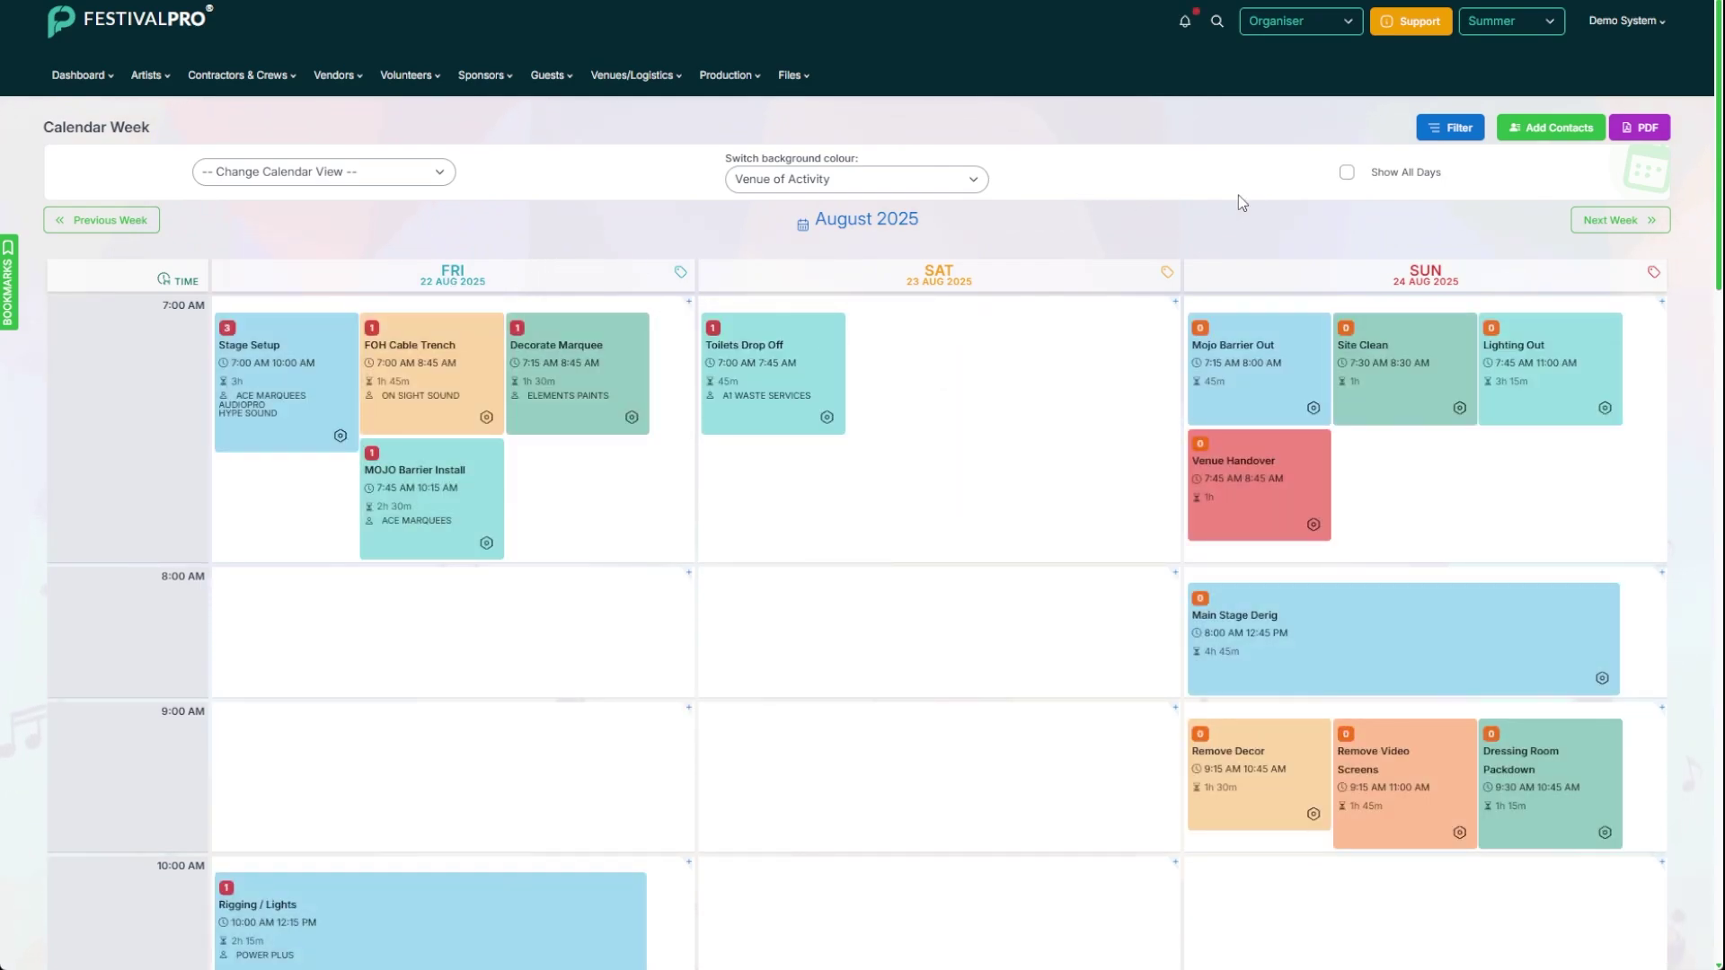
{"action": "left_click", "coordinate": [1347, 173]}
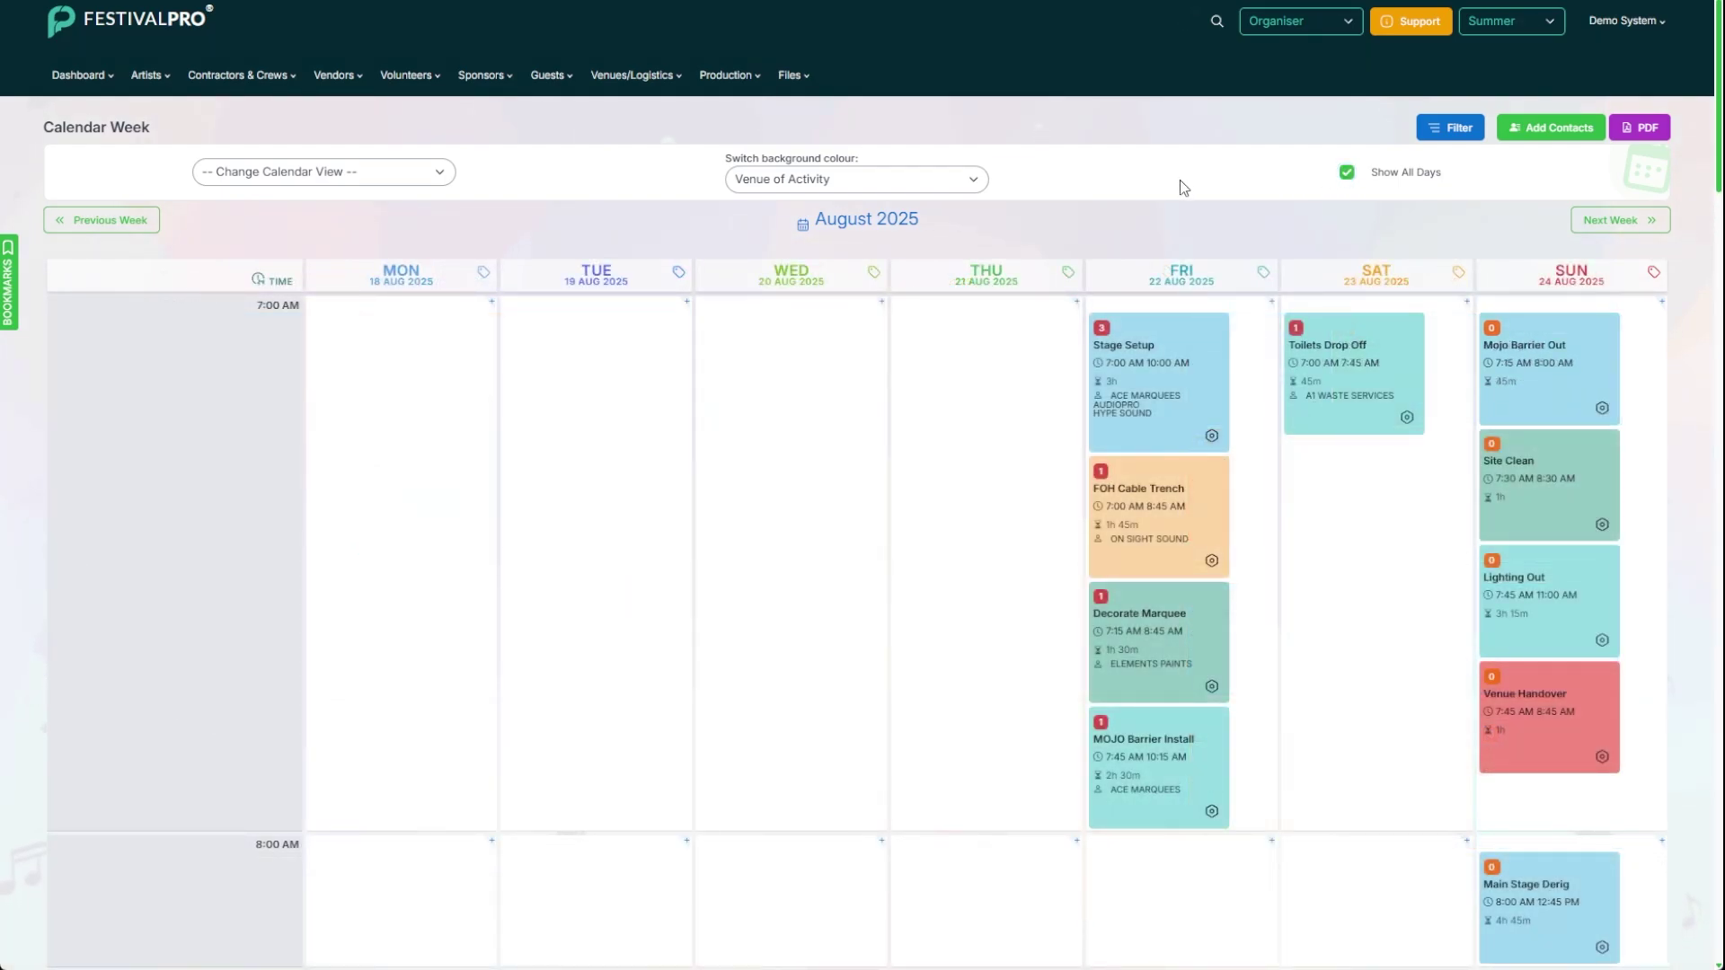
{"action": "left_click_drag", "start_coordinate": [1167, 378], "coordinate": [584, 377]}
{"action": "left_click_drag", "start_coordinate": [1203, 469], "coordinate": [833, 439]}
{"action": "left_click", "coordinate": [883, 303]}
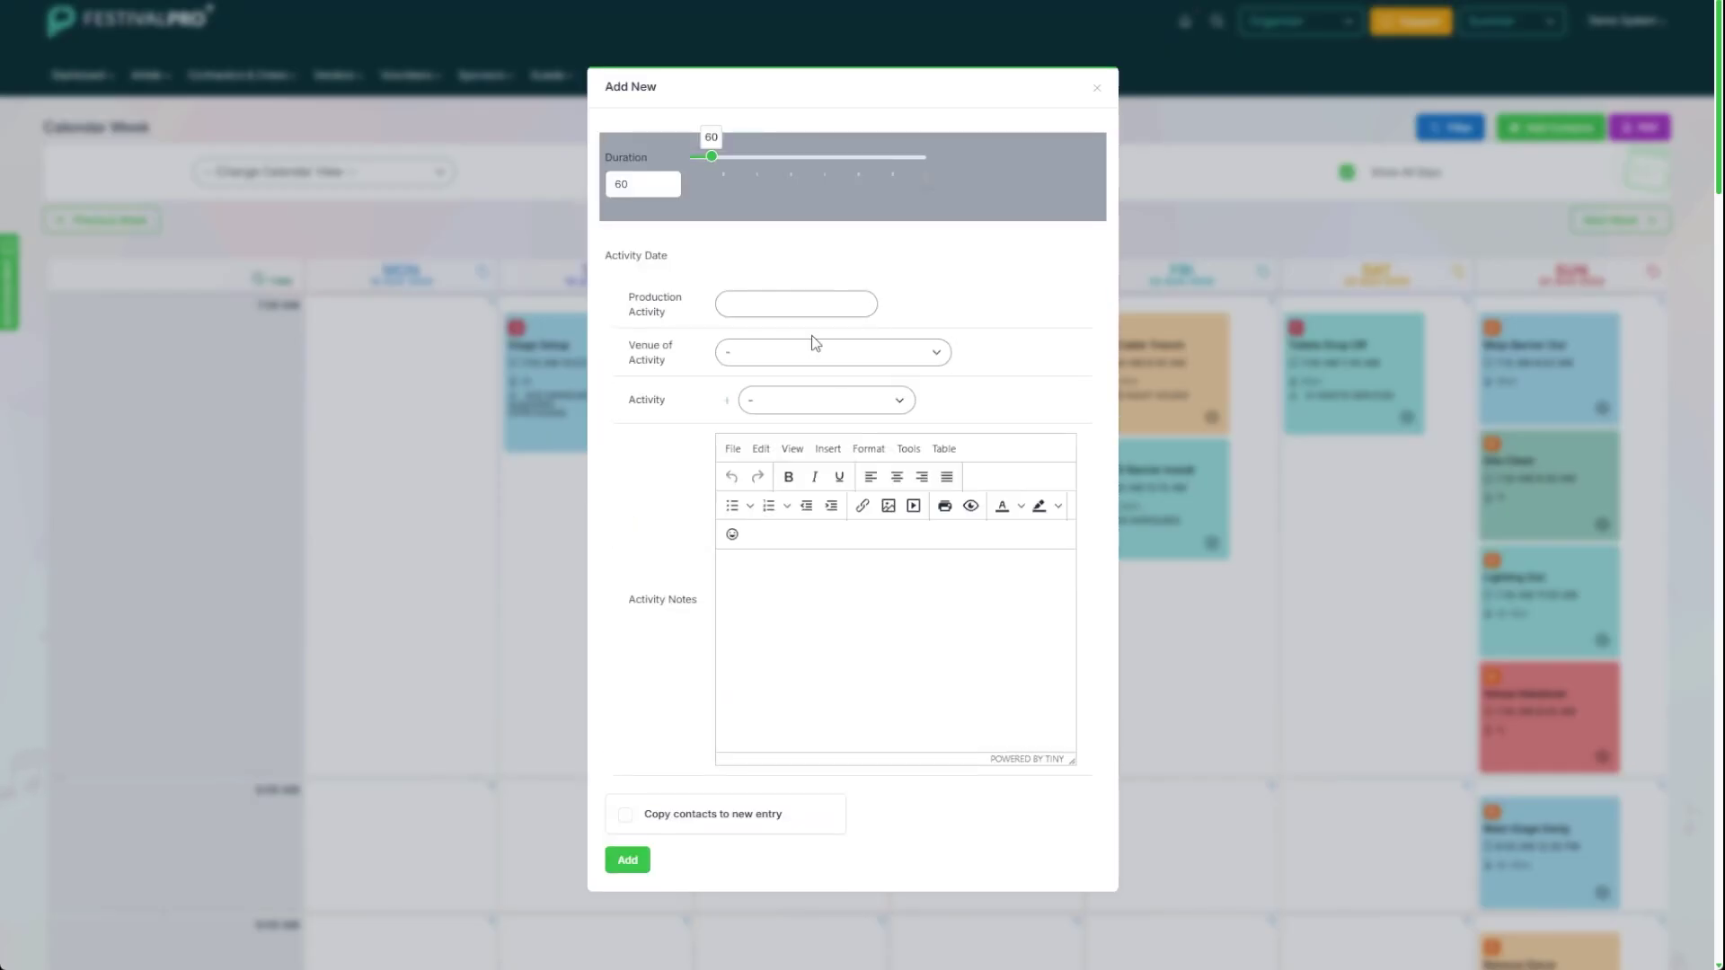
{"action": "left_click", "coordinate": [1098, 91]}
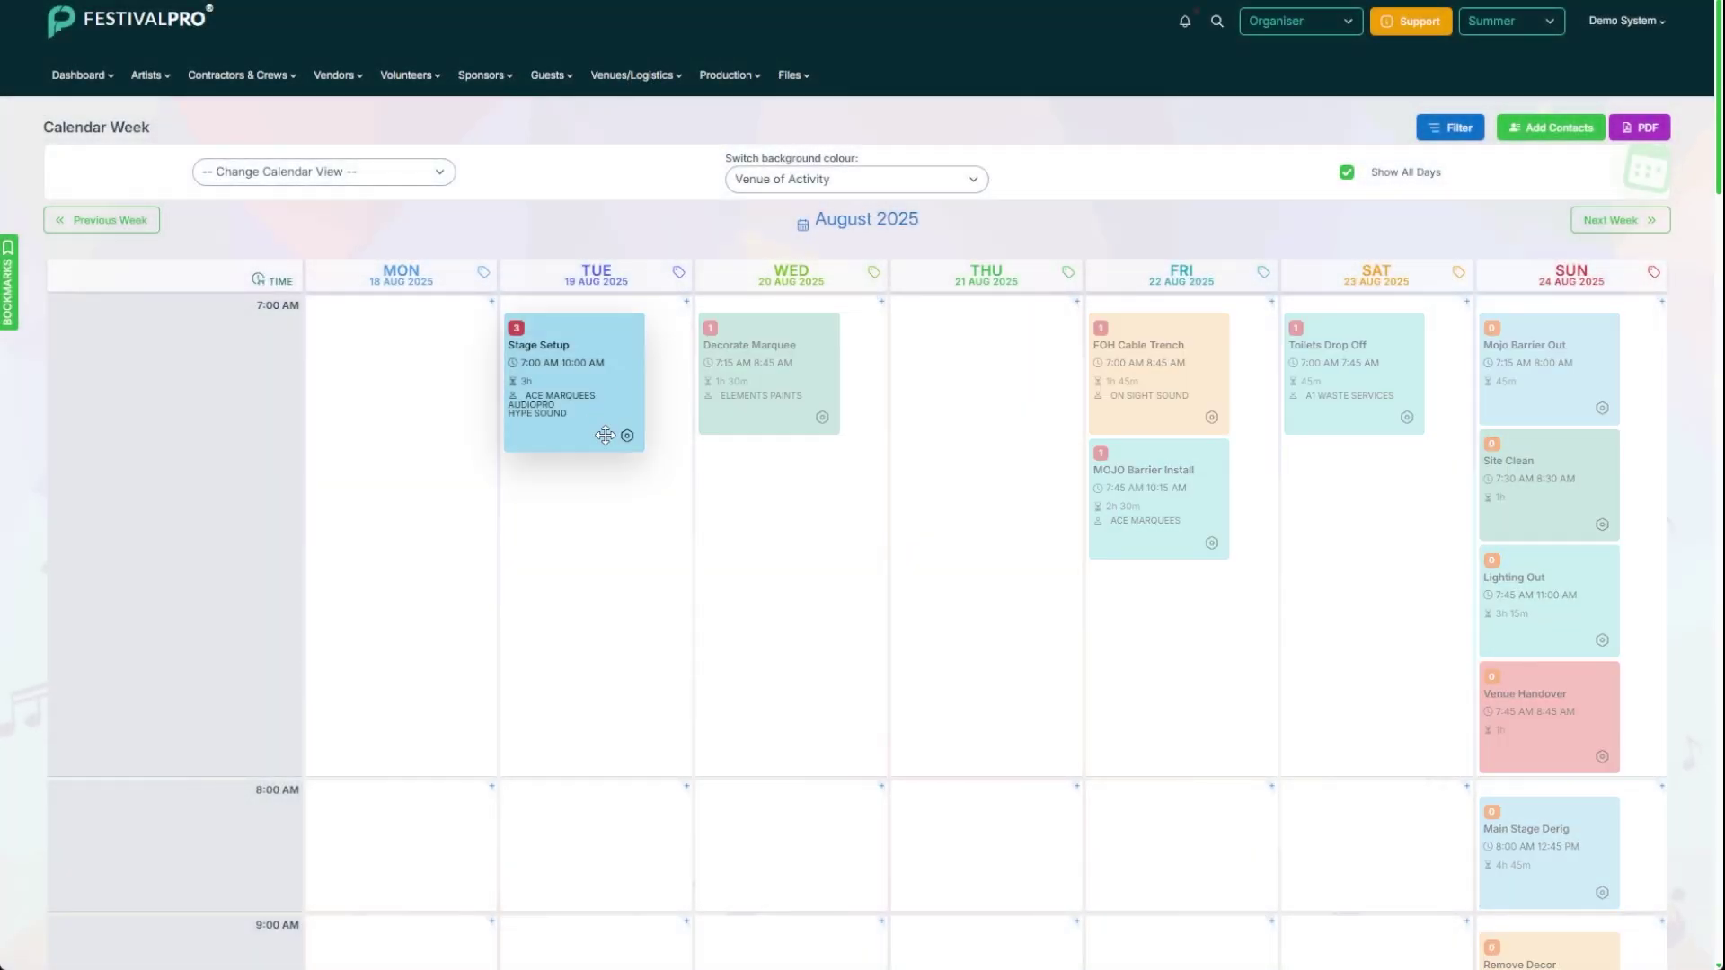
Step: Search contacts for 'the audio' and add The Audio Company's contact to Stage Setup
{"action": "mouse_move", "coordinate": [627, 467]}
{"action": "left_click", "coordinate": [571, 462]}
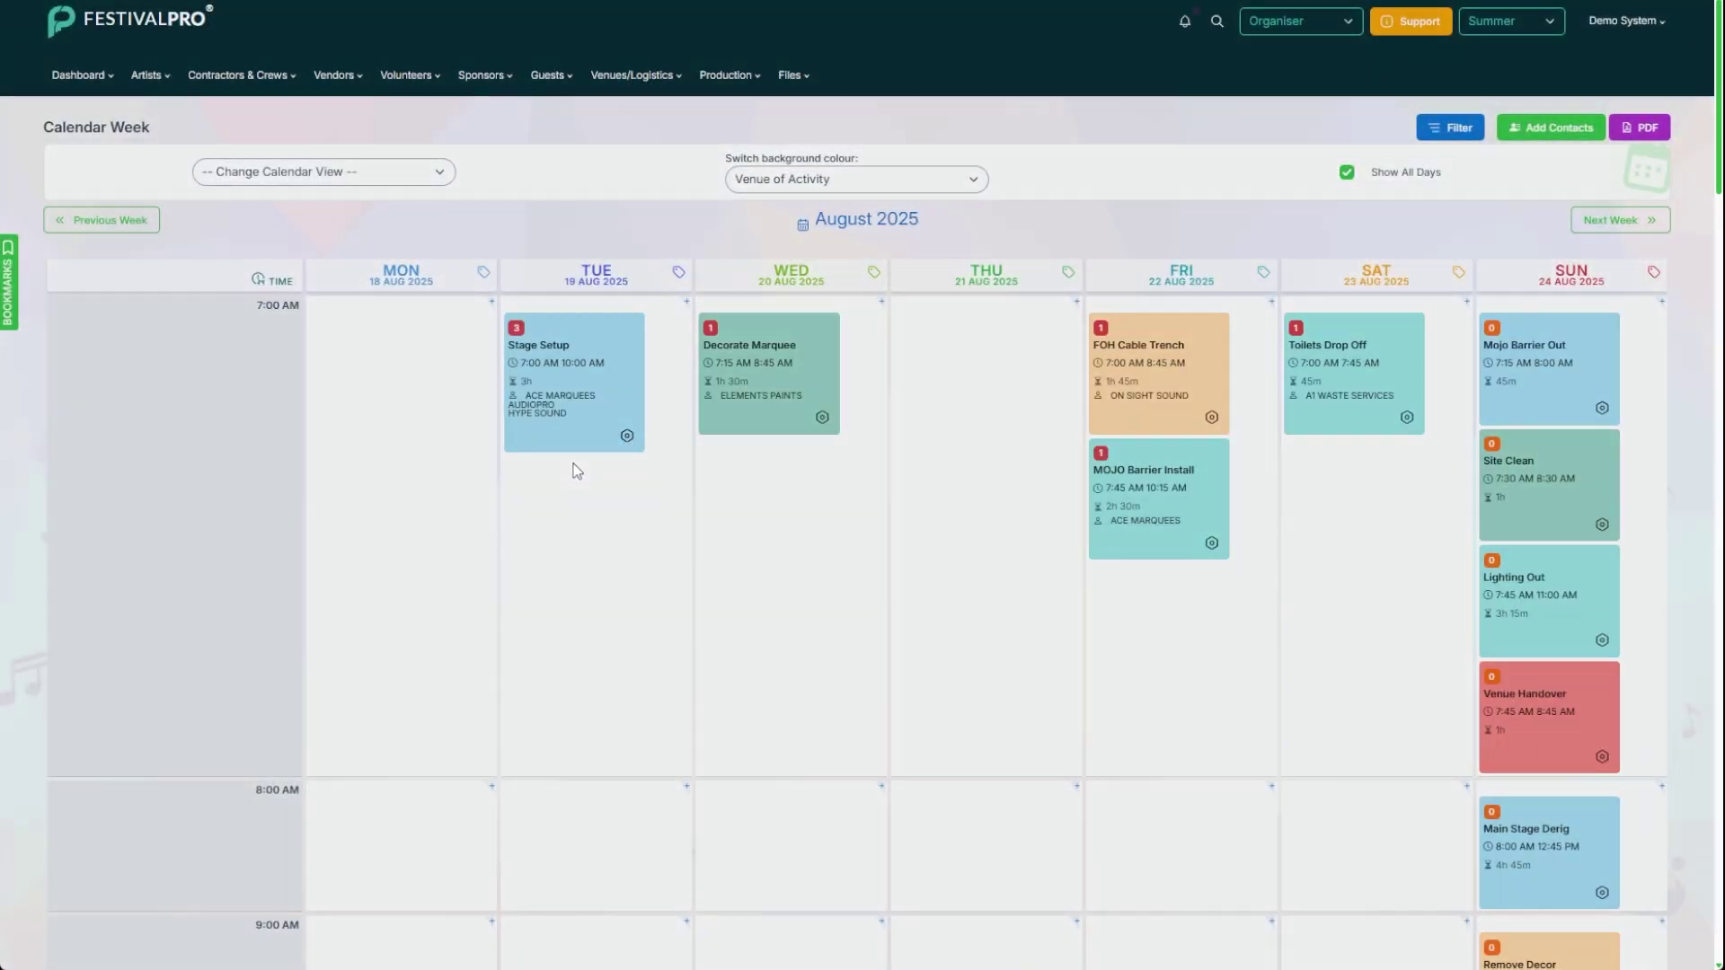
{"action": "left_click", "coordinate": [861, 452]}
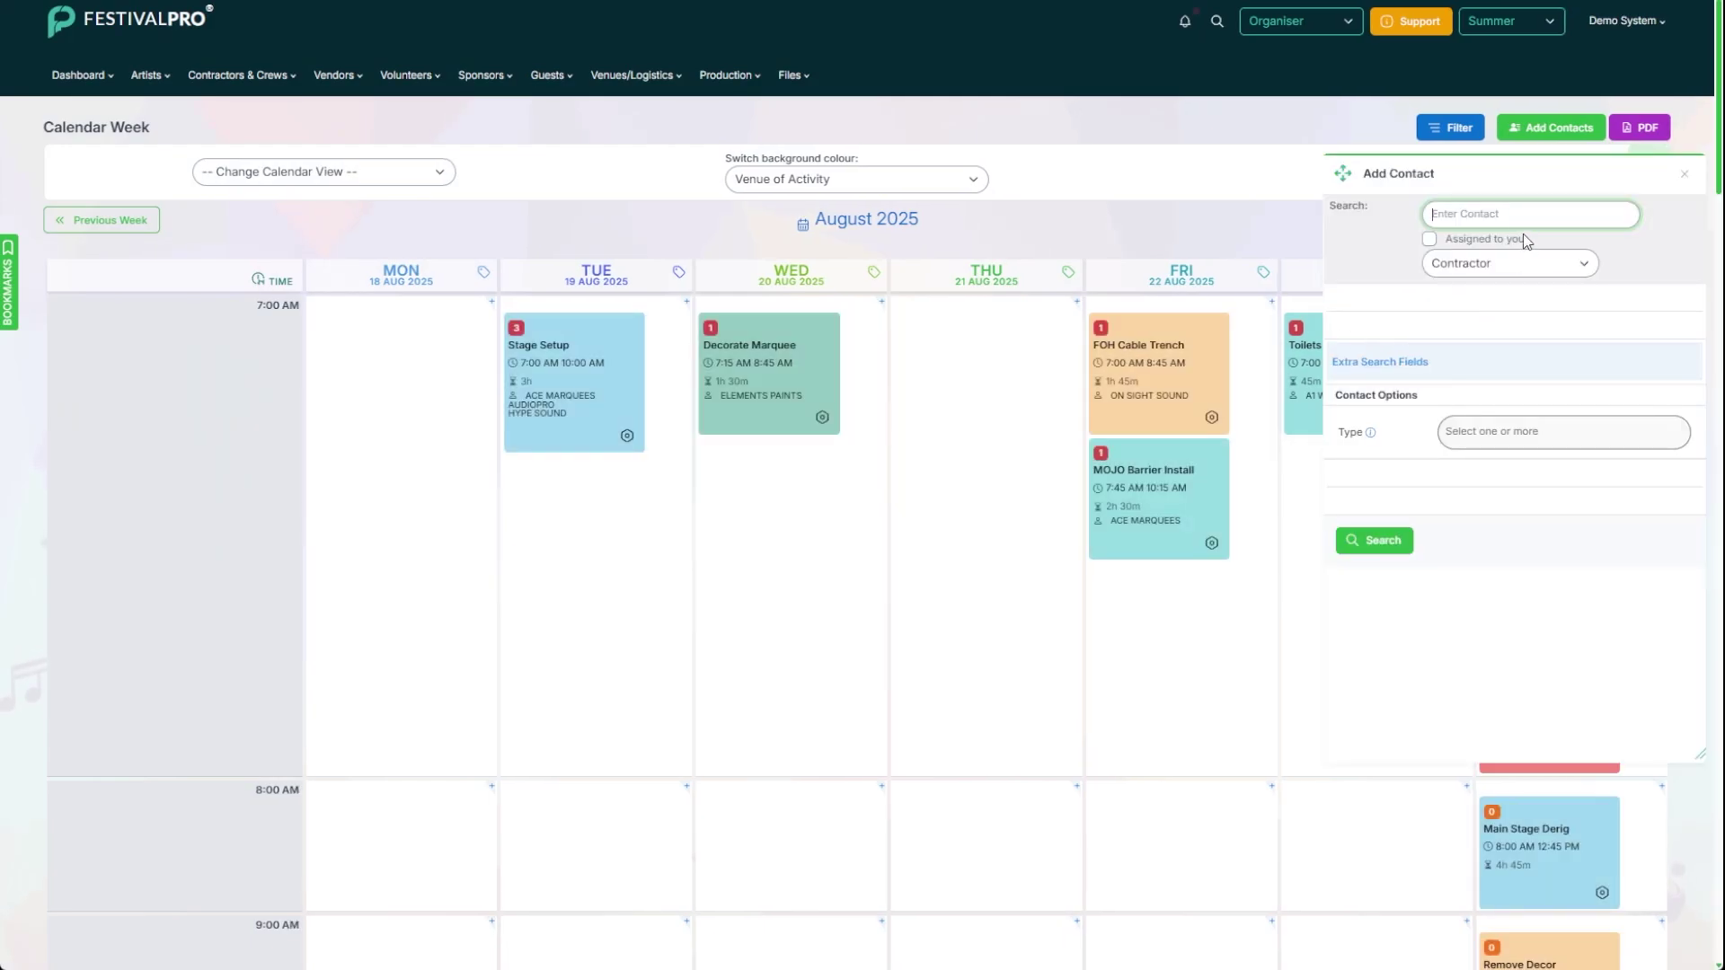
{"action": "type", "text": "the aud"}
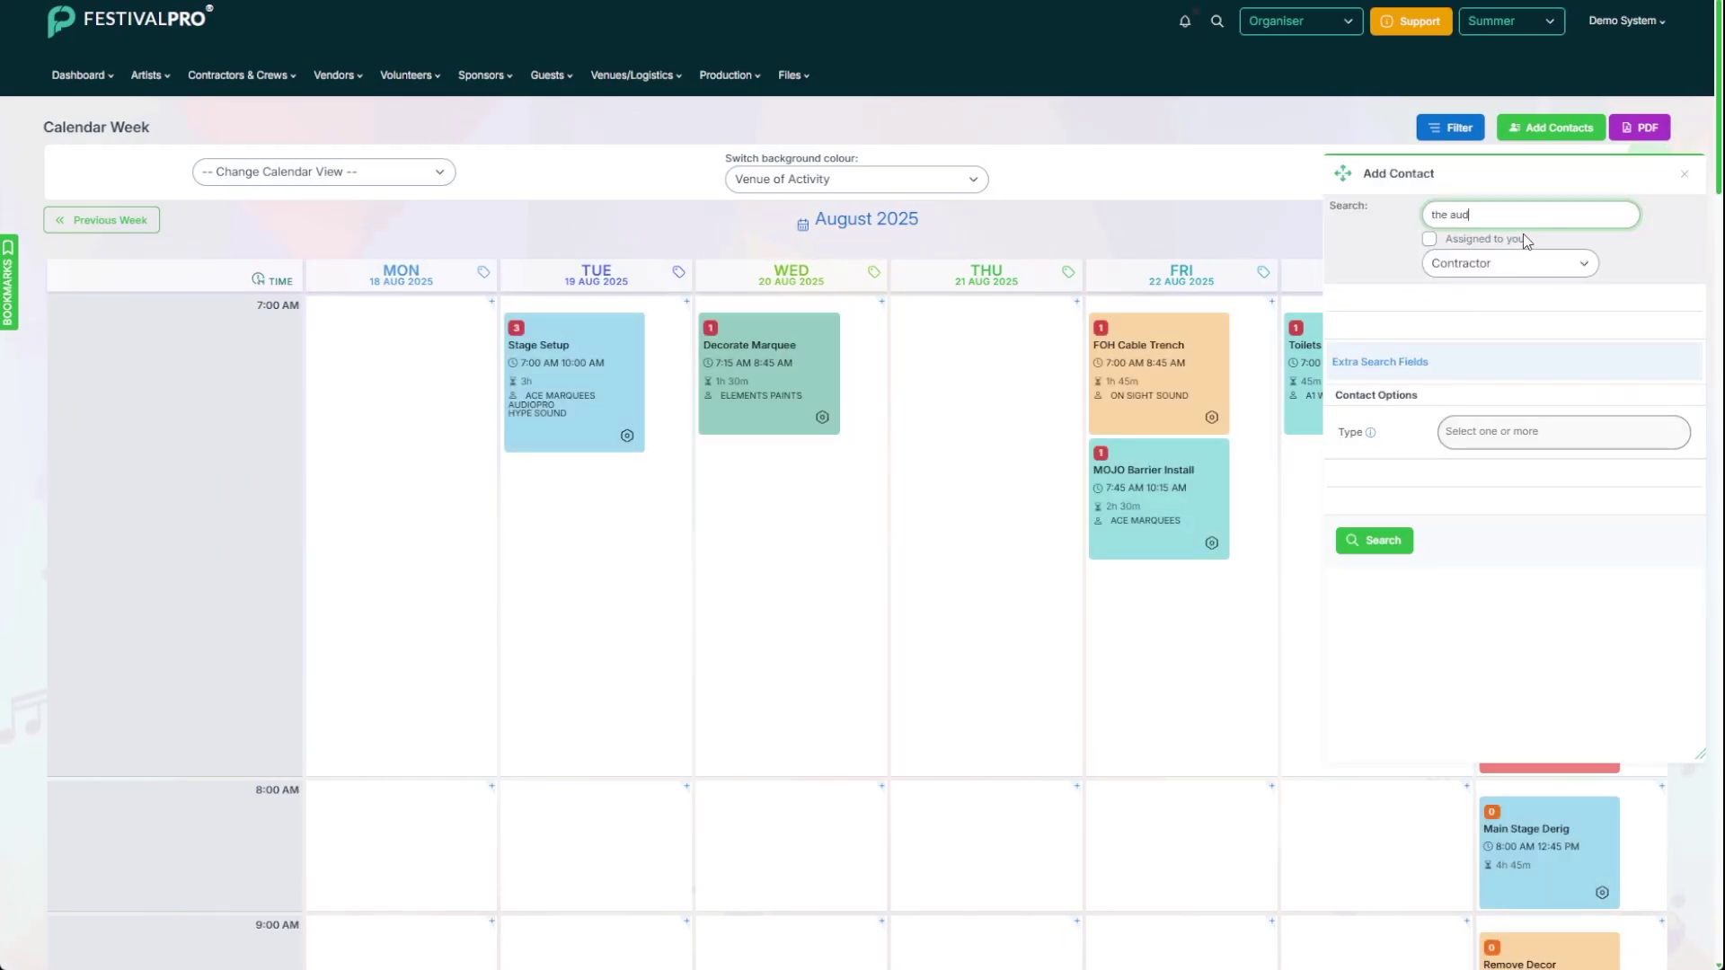
{"action": "type", "text": "io"}
{"action": "key", "text": "Return"}
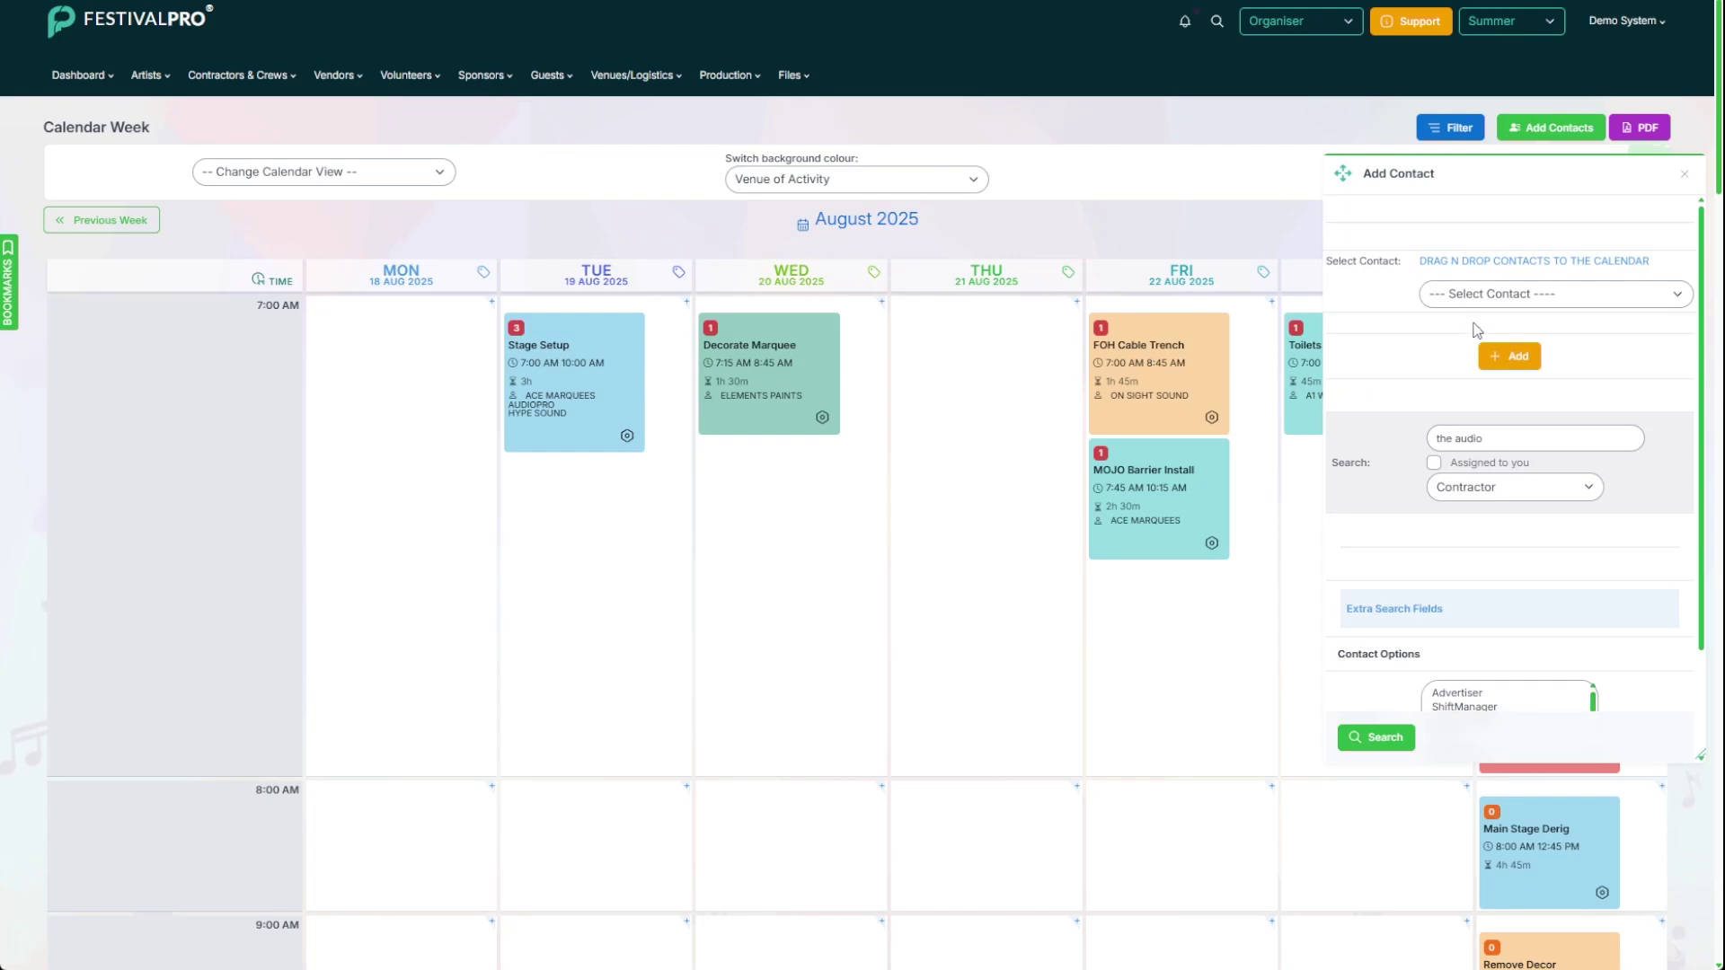
{"action": "left_click", "coordinate": [1509, 356]}
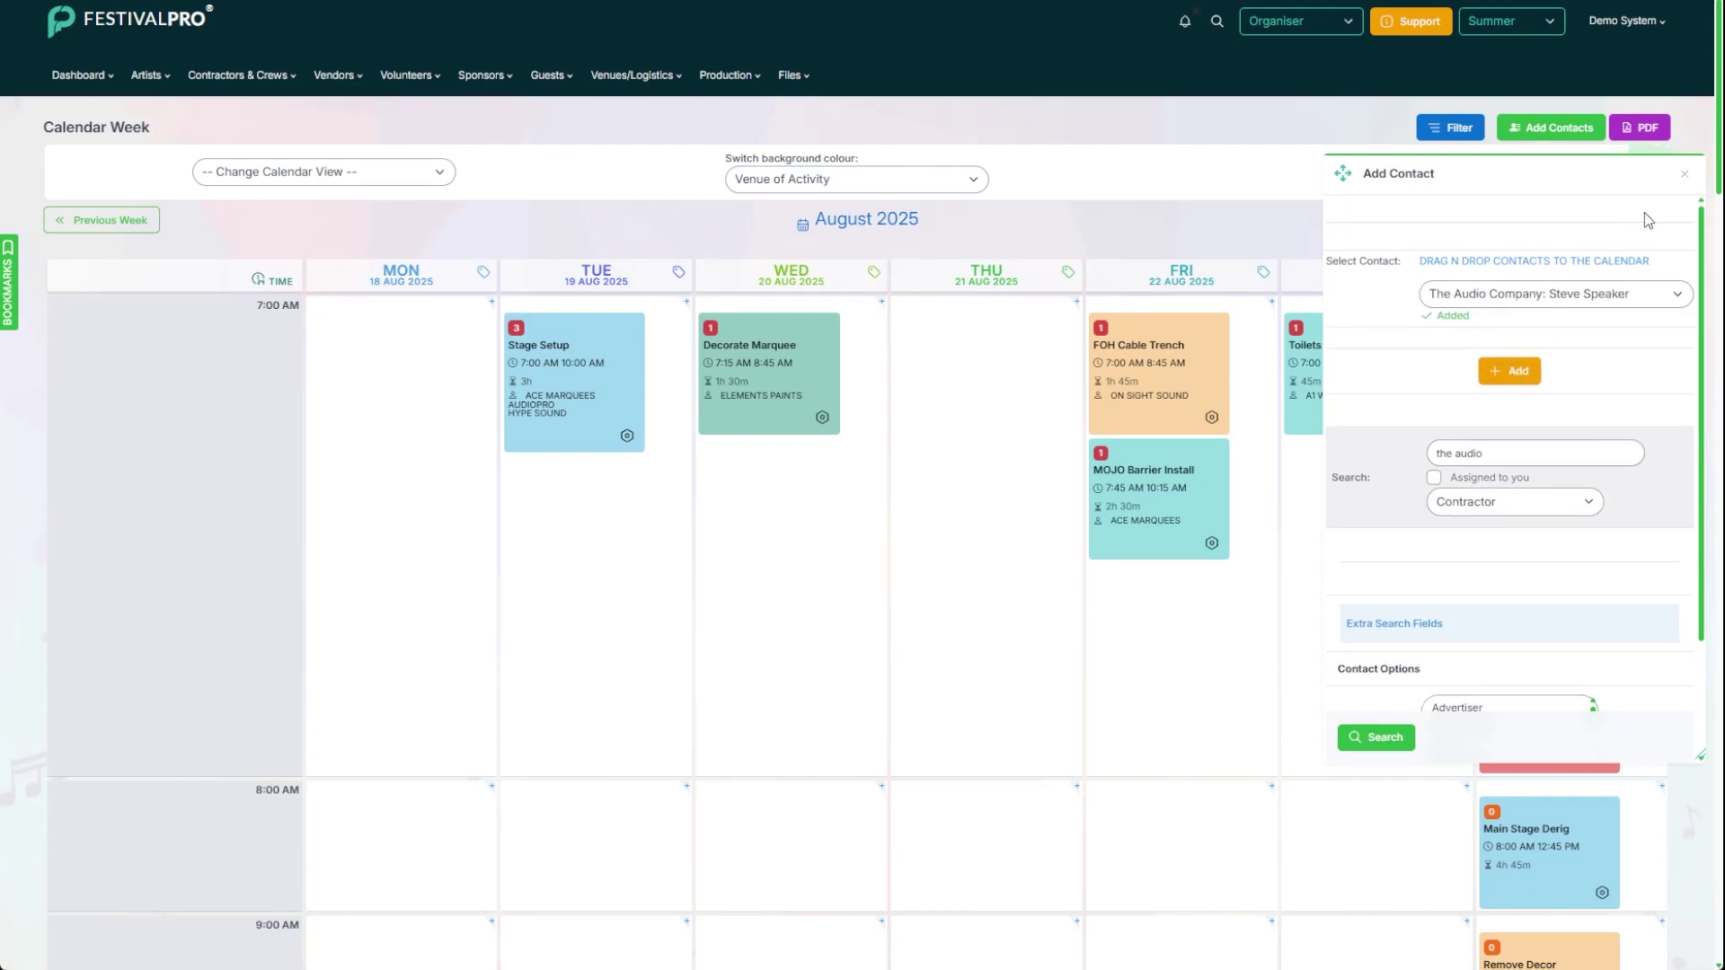
{"action": "left_click", "coordinate": [1684, 174]}
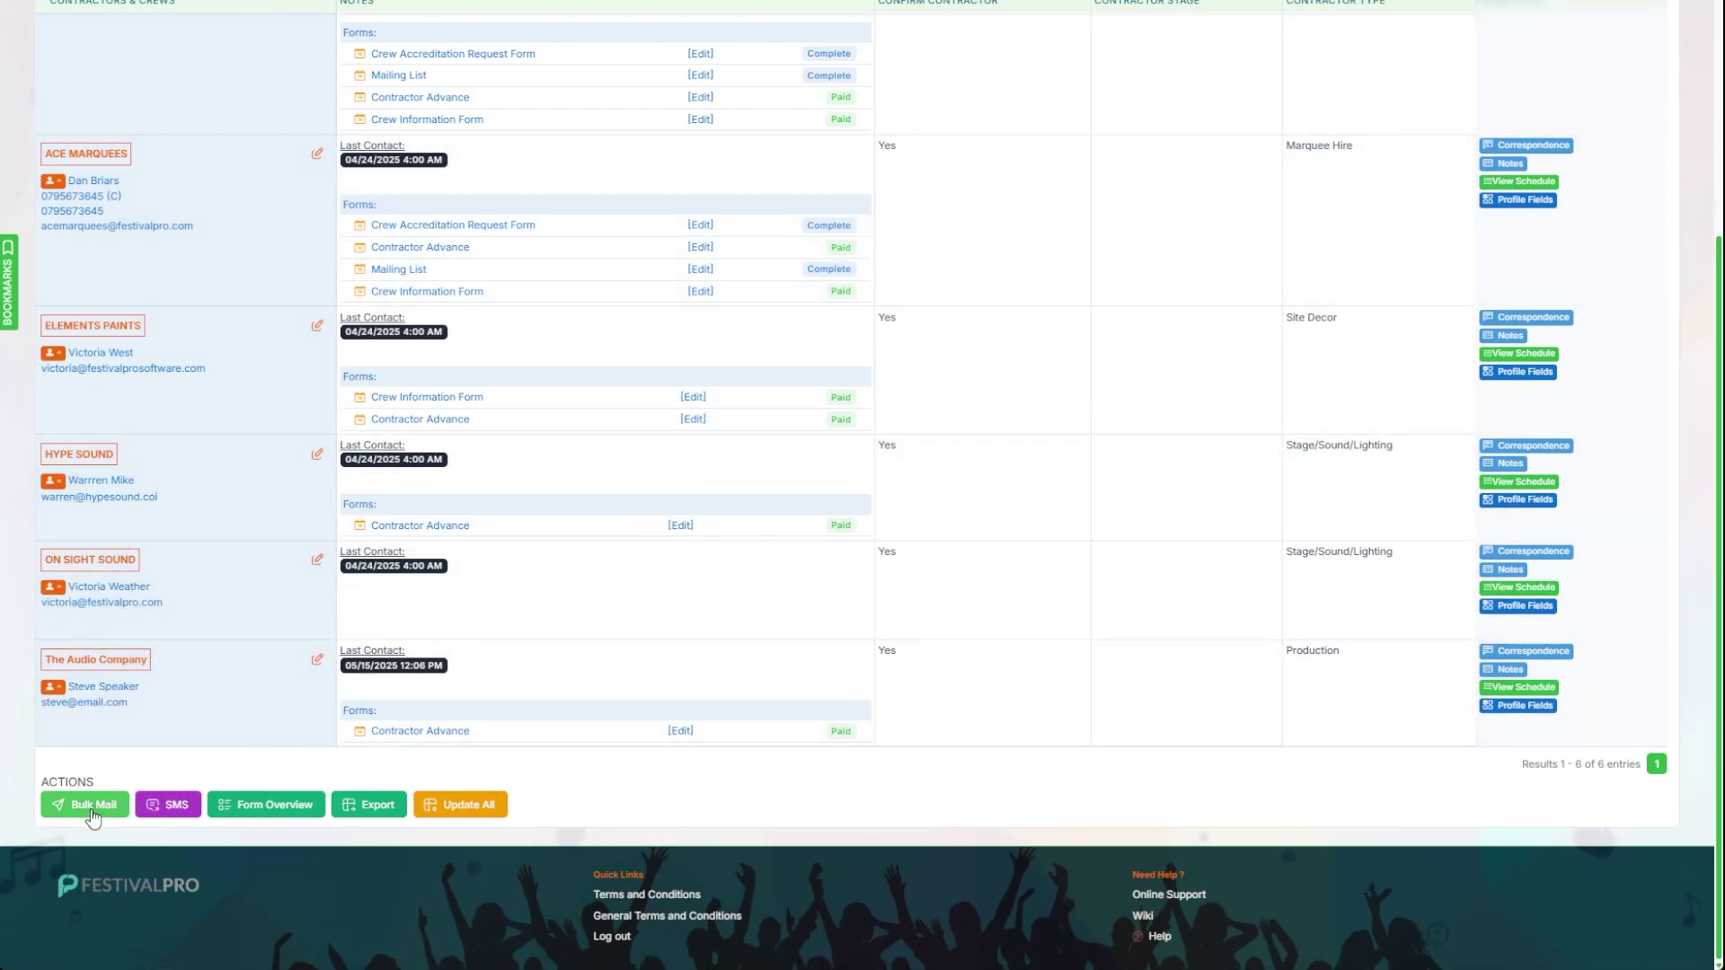
Step: Draft a Schedule-template email to The Audio Company's contact and open its up-to-date schedule link
{"action": "left_click", "coordinate": [104, 707]}
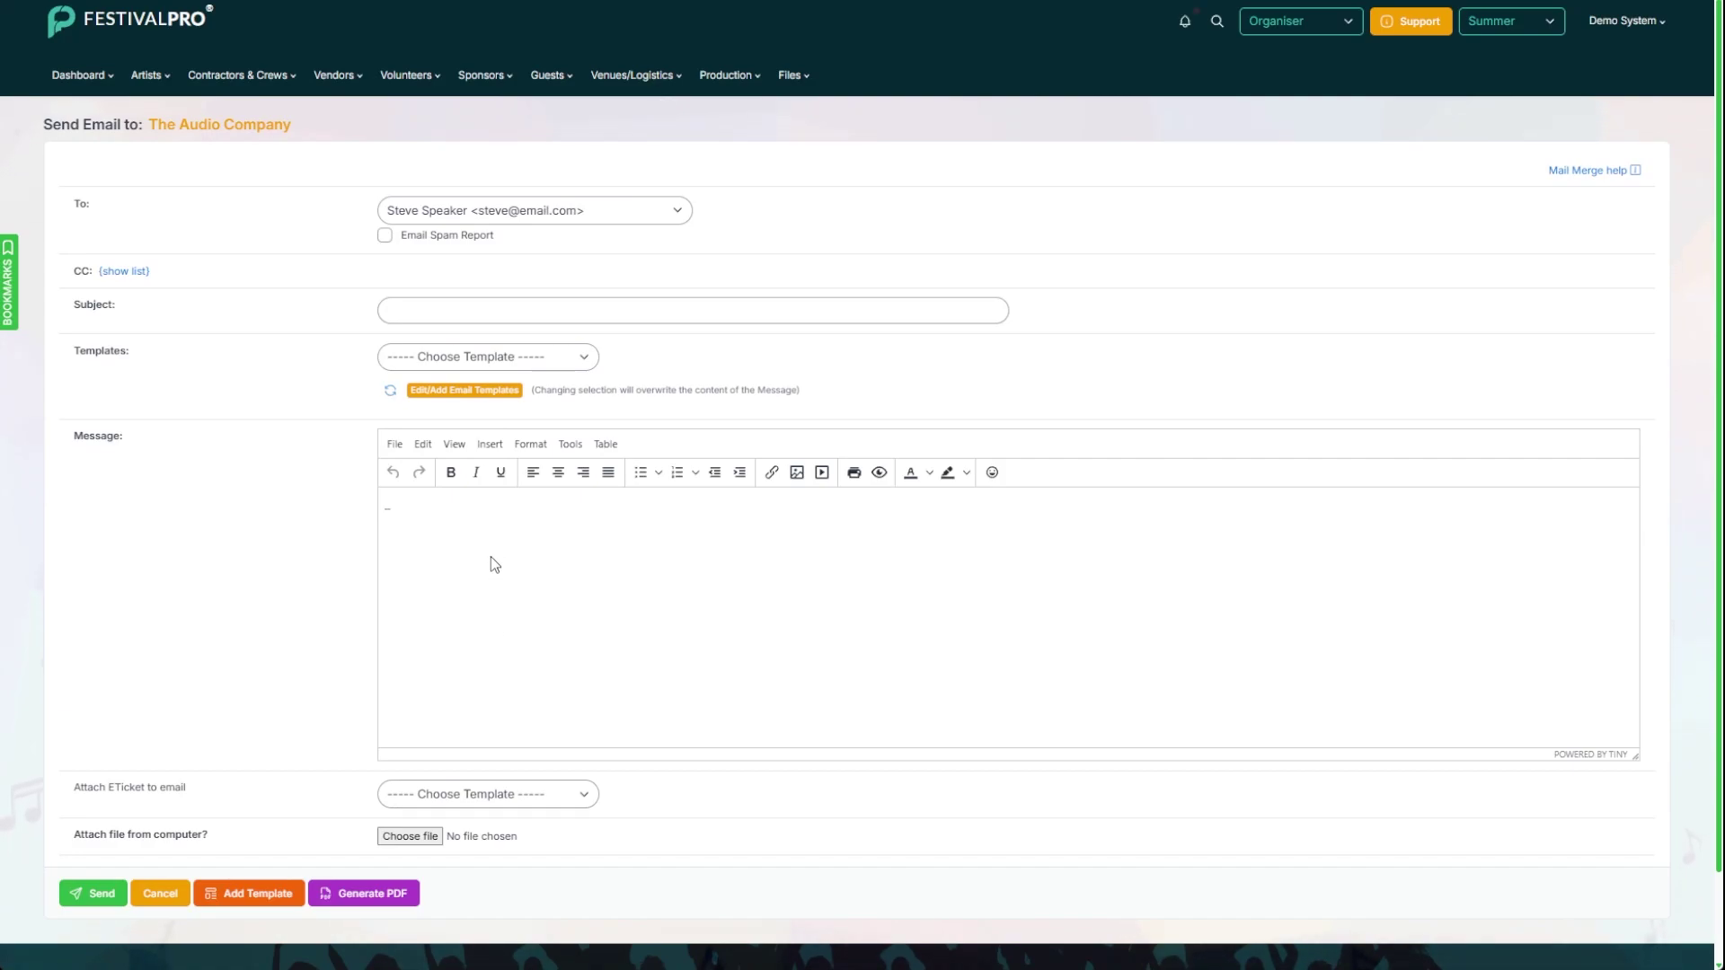
{"action": "left_click", "coordinate": [487, 558]}
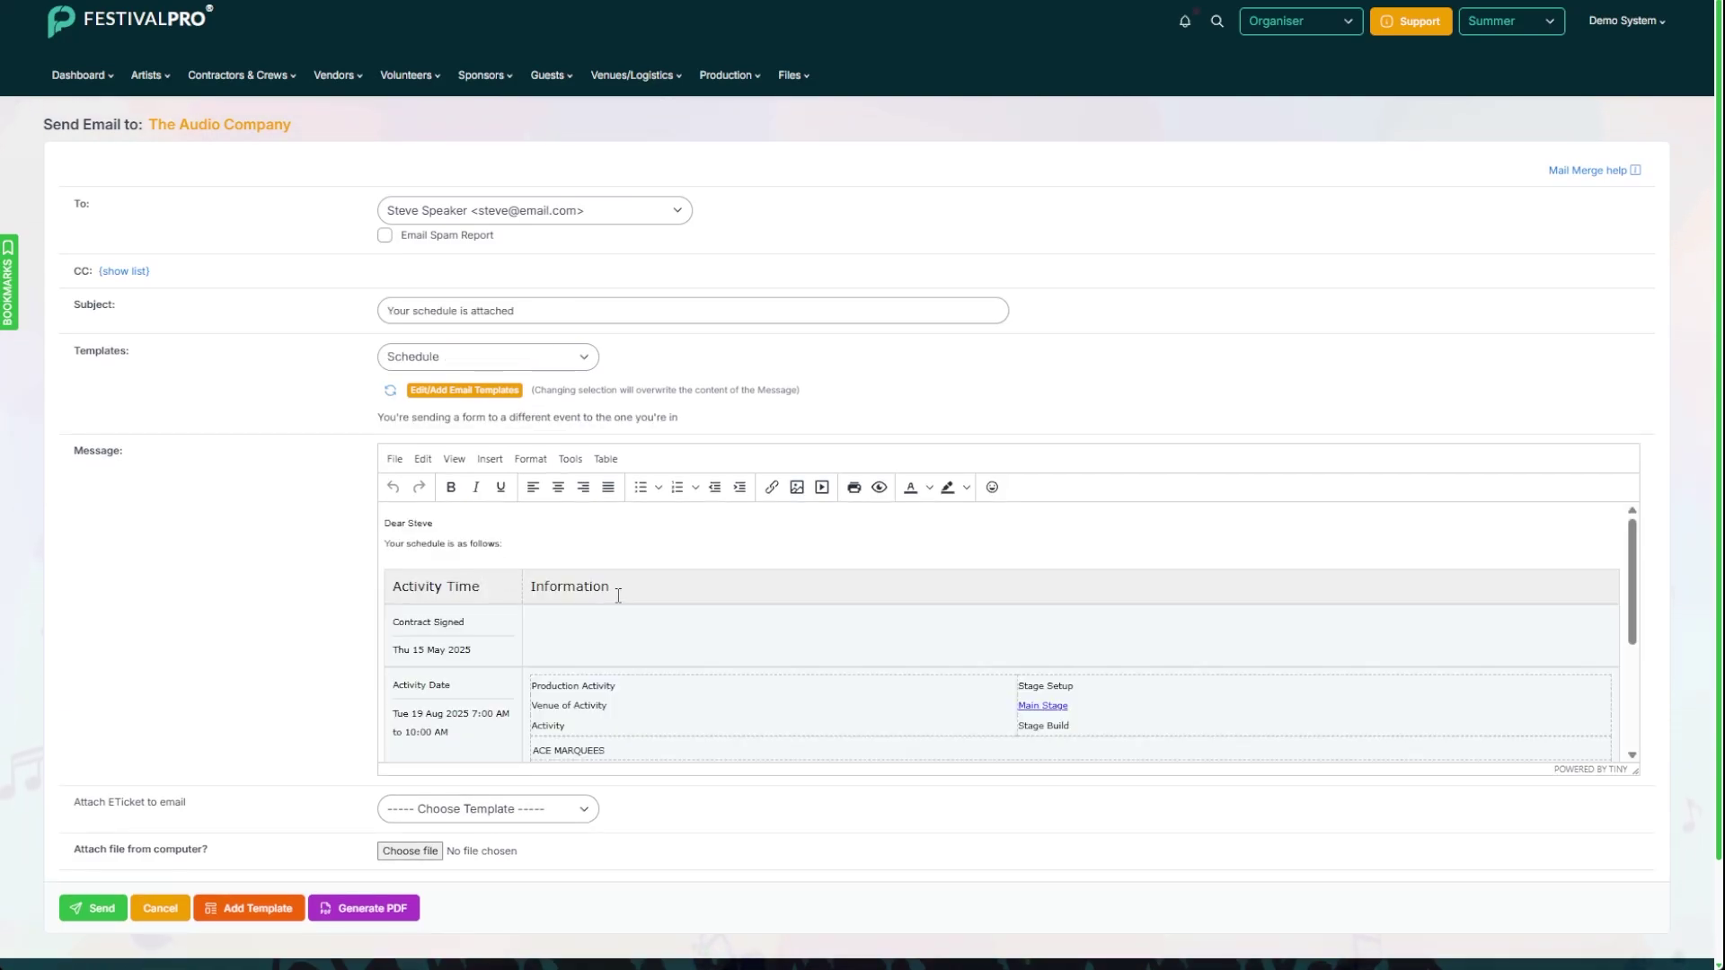
{"action": "scroll", "coordinate": [602, 579], "scroll_direction": "down", "scroll_amount": 1}
{"action": "scroll", "coordinate": [683, 665], "scroll_direction": "down", "scroll_amount": 1}
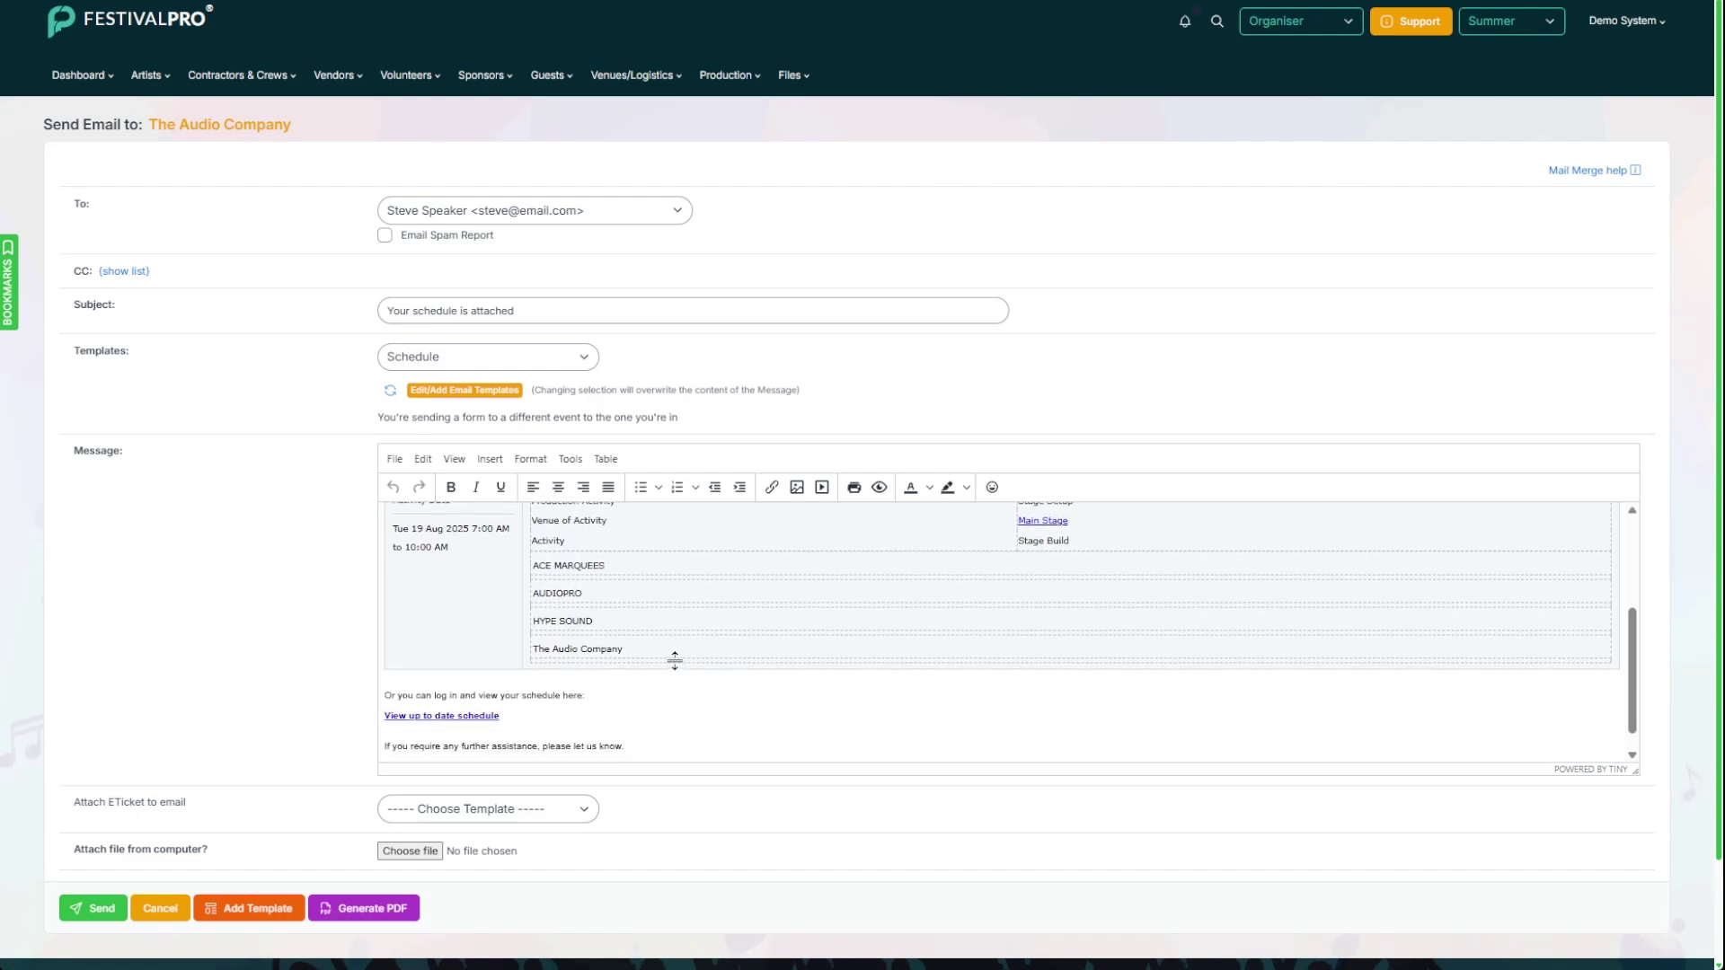
{"action": "triple_click", "coordinate": [430, 719]}
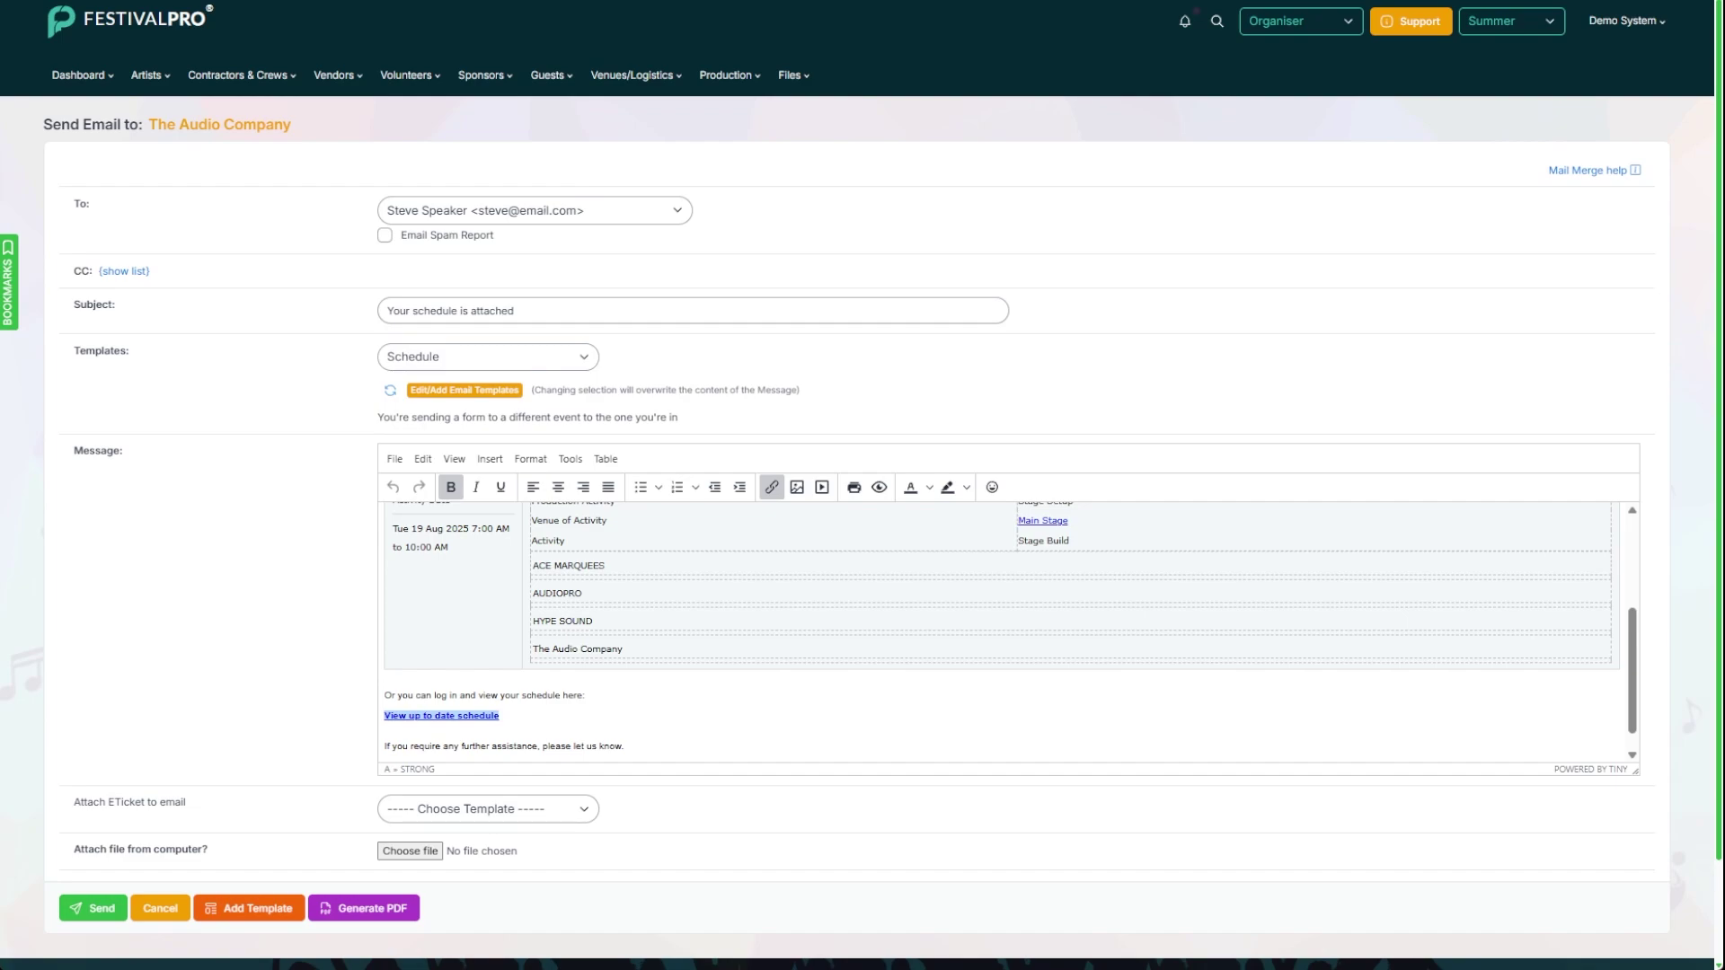
{"action": "key", "text": "ctrl+Tab"}
{"action": "scroll", "coordinate": [723, 318], "scroll_direction": "down", "scroll_amount": 2}
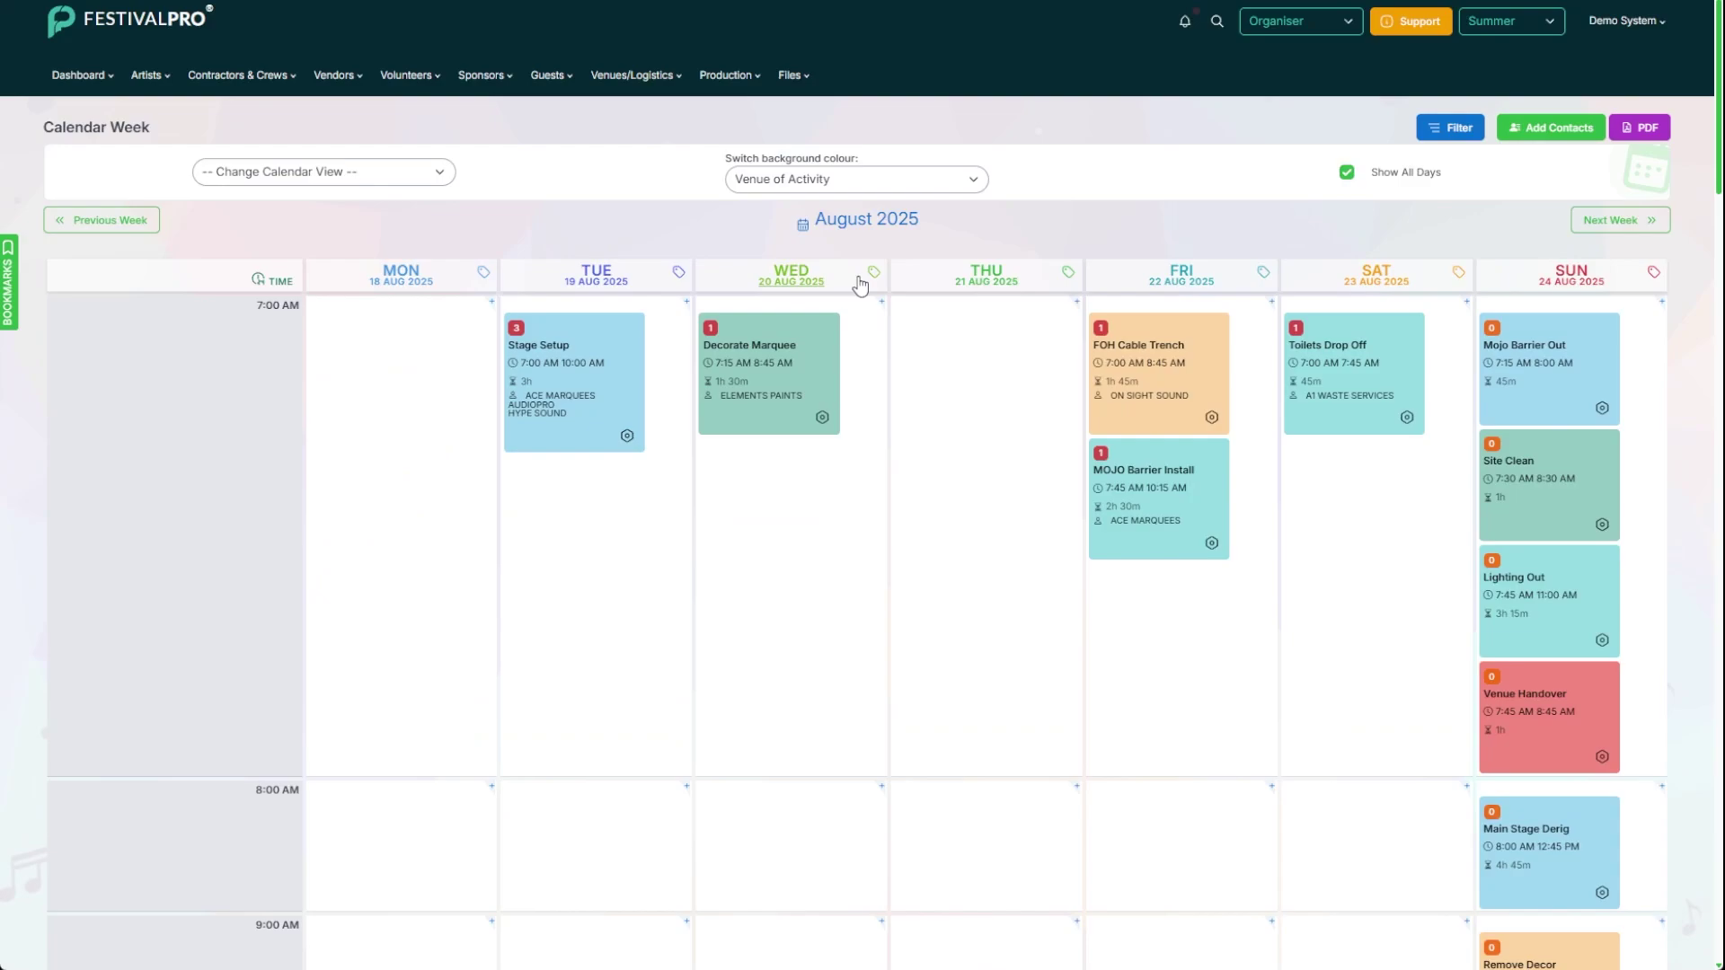
Step: Search 'audio' and add The Audio Company's contact to the Mojo Barrier Out schedule
{"action": "mouse_move", "coordinate": [1594, 410]}
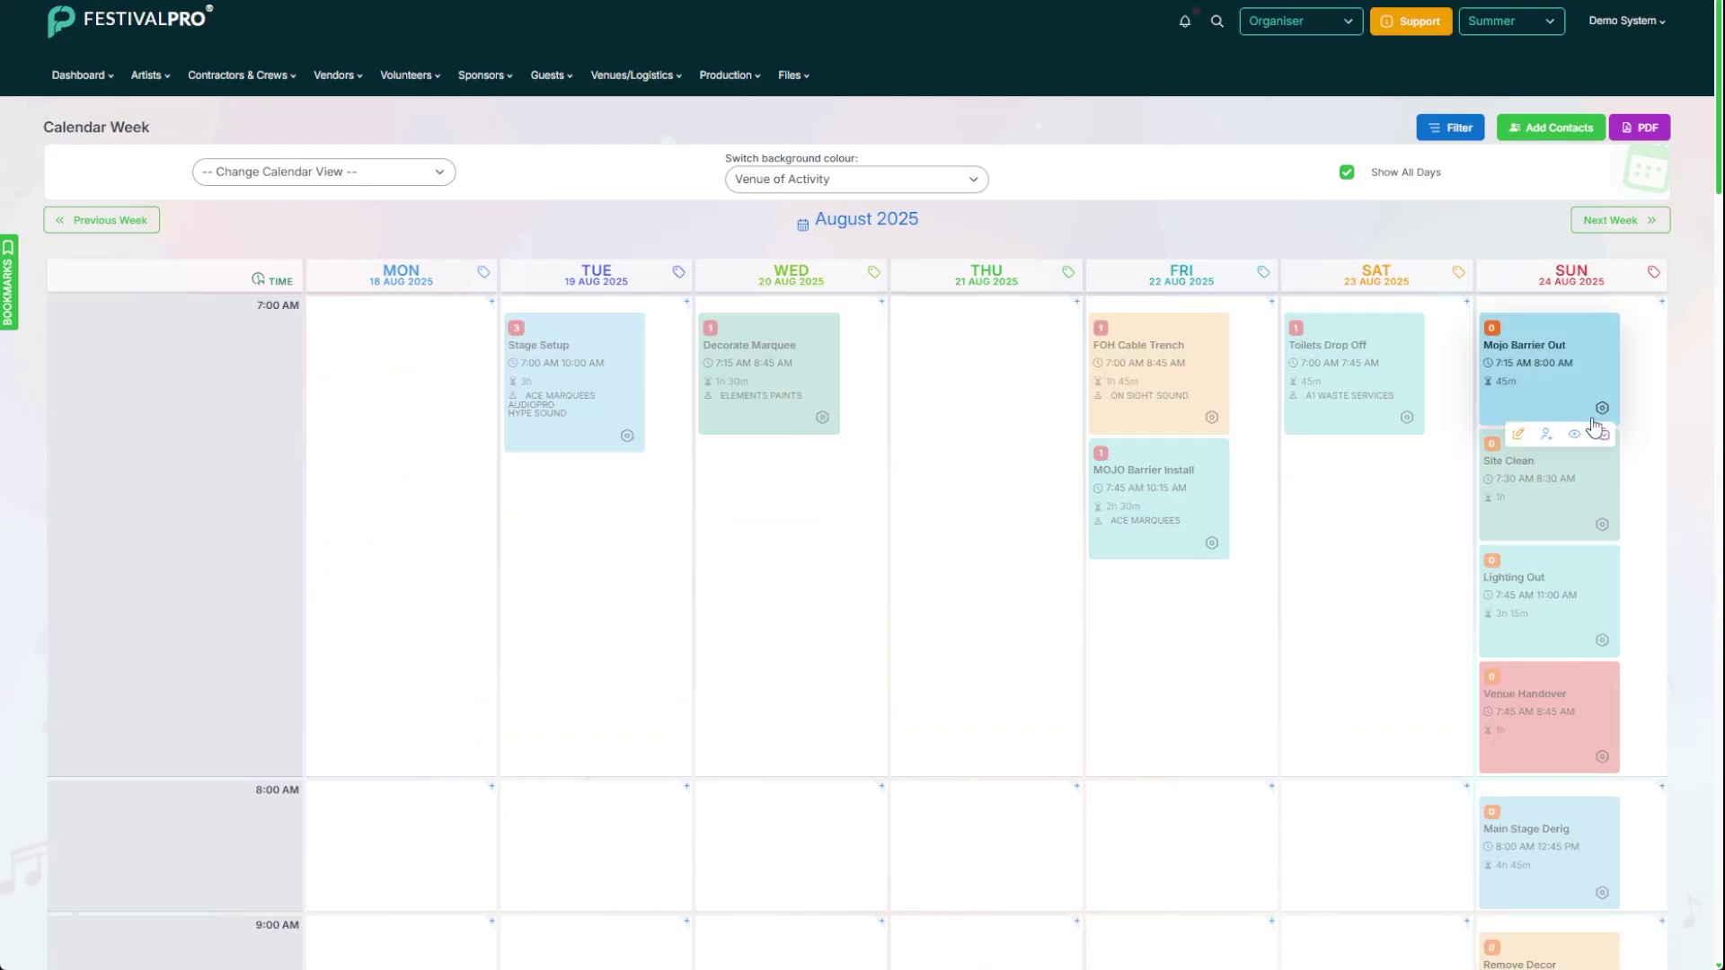
{"action": "left_click", "coordinate": [1546, 436]}
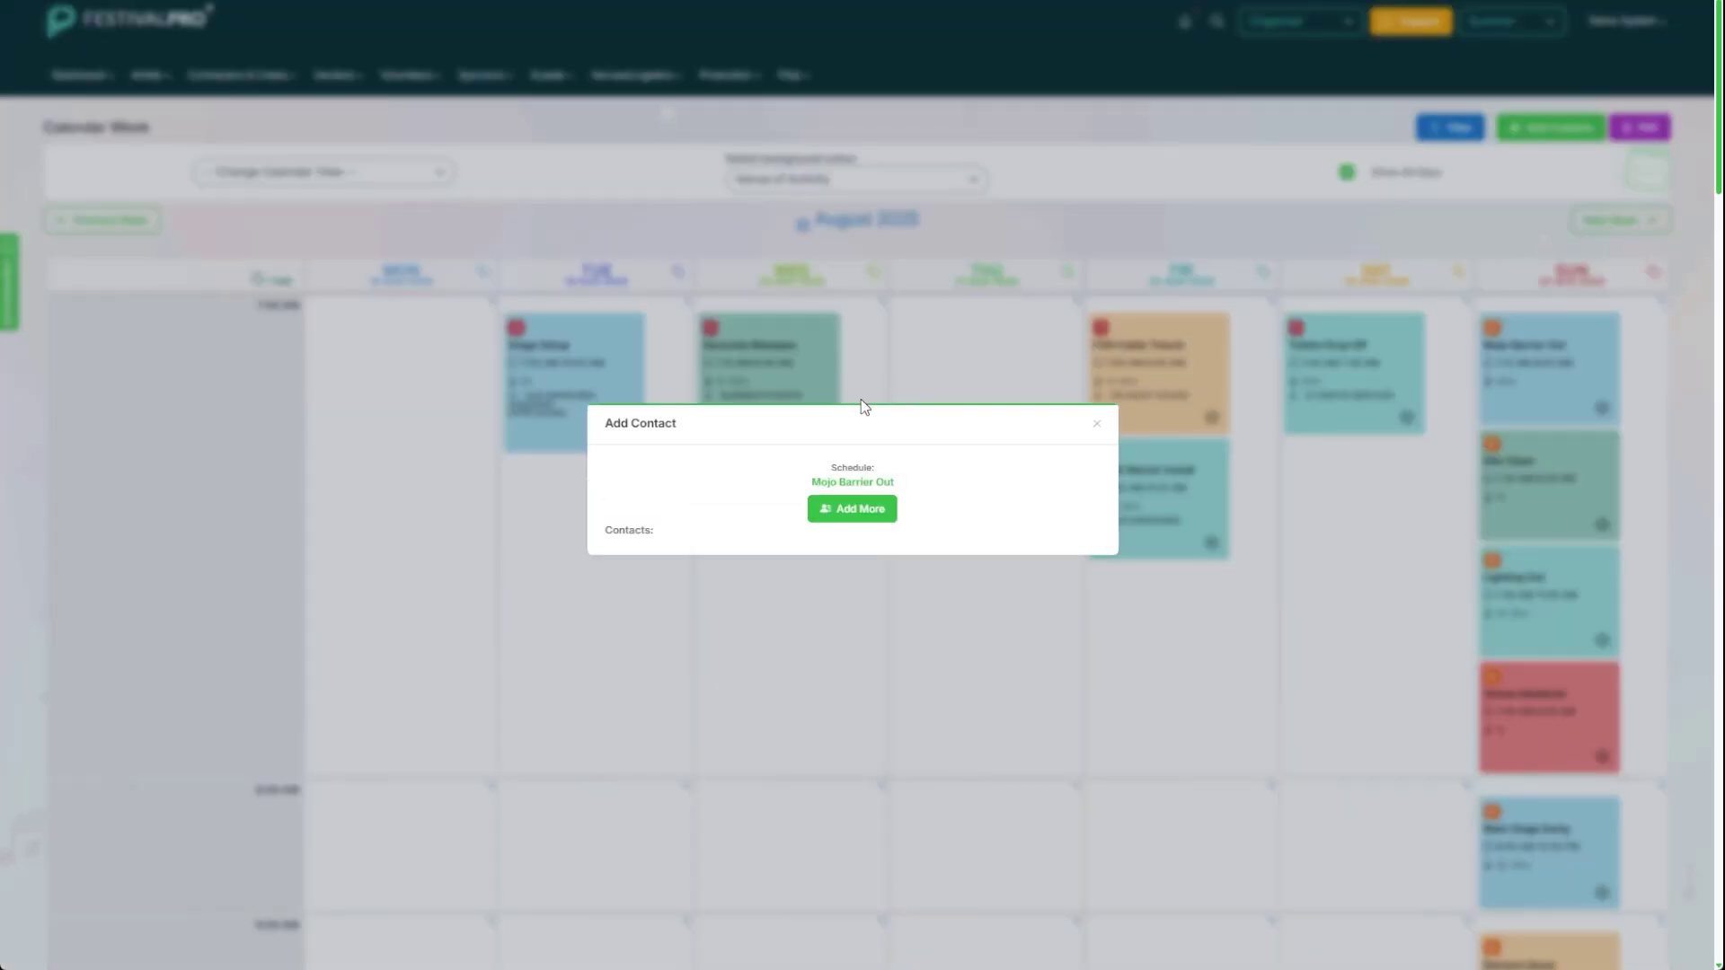
{"action": "left_click", "coordinate": [851, 509]}
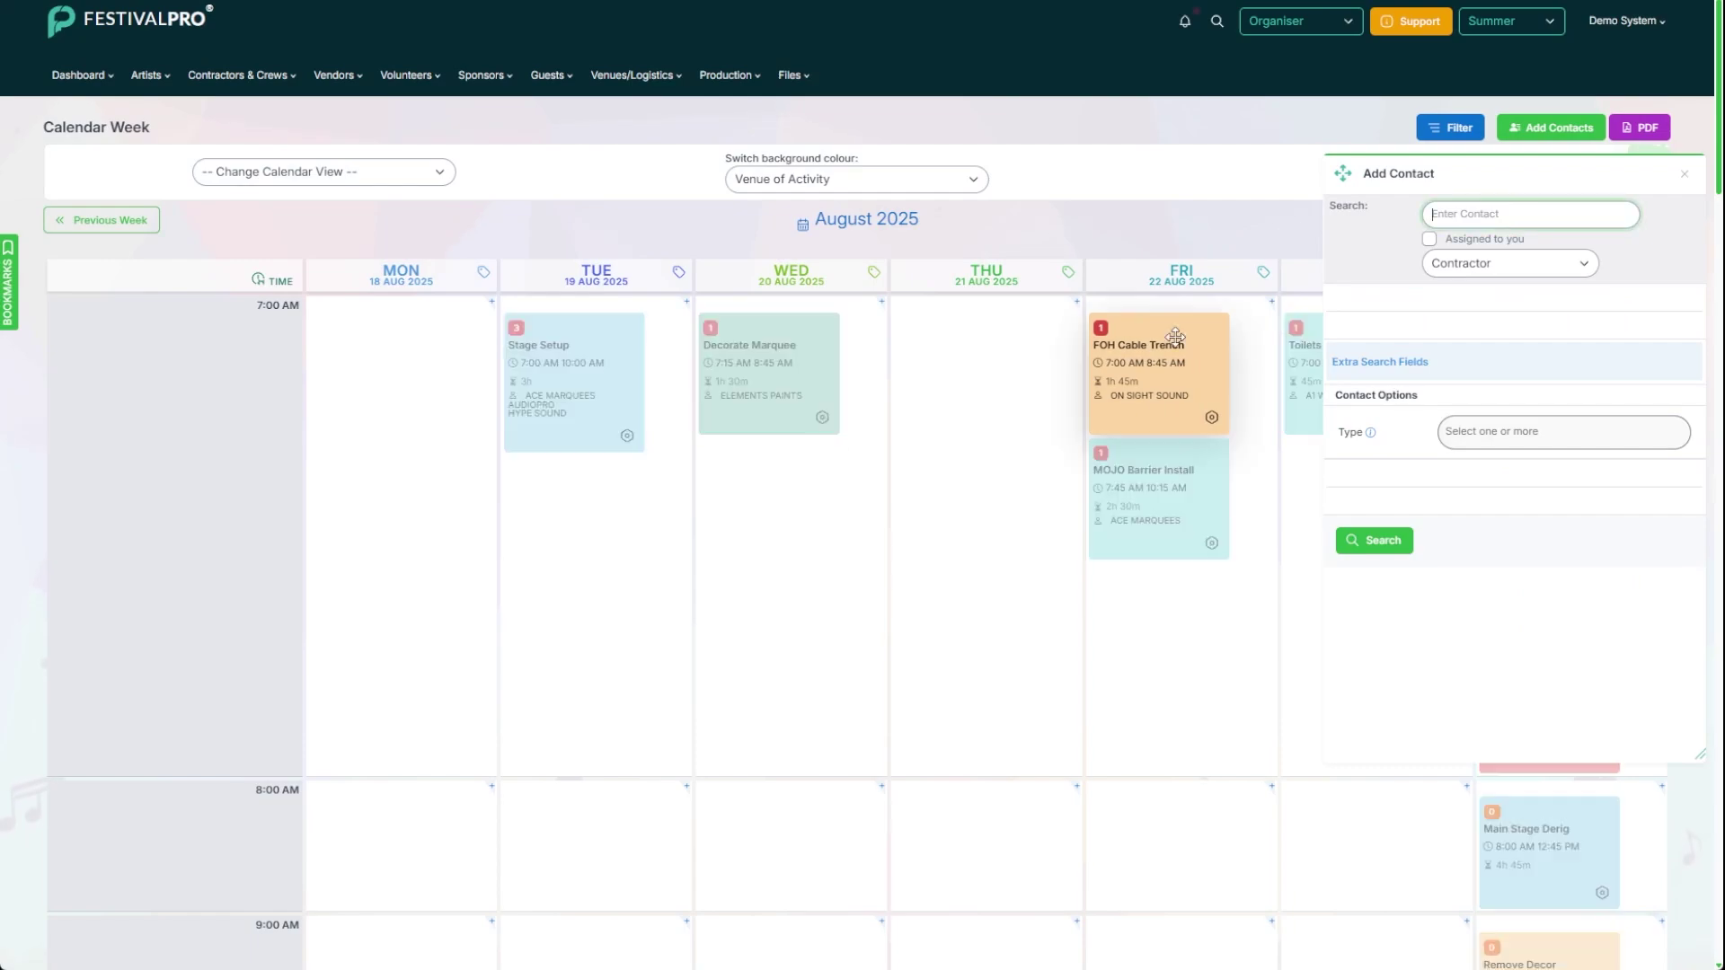
{"action": "type", "text": "audio"}
{"action": "key", "text": "Return"}
{"action": "left_click", "coordinate": [1549, 301]}
{"action": "left_click", "coordinate": [1541, 333]}
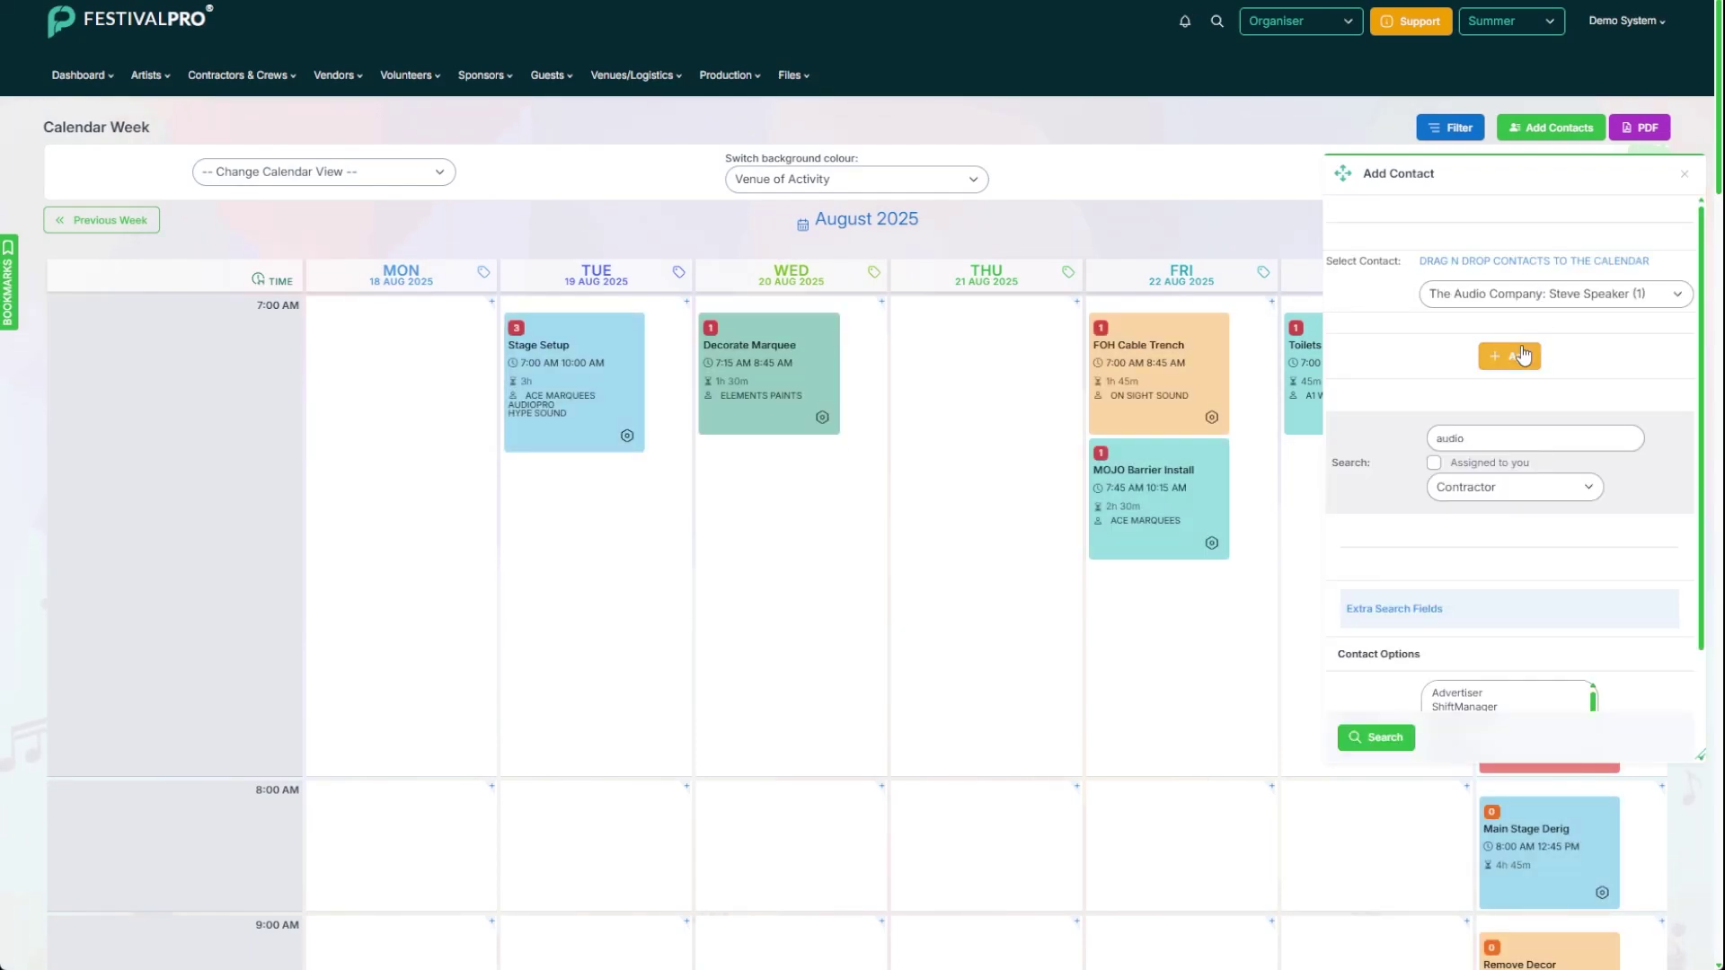
{"action": "left_click", "coordinate": [1518, 367]}
{"action": "left_click", "coordinate": [1683, 173]}
Step: Add The Audio Company's contact to the Main Stage Derig schedule
{"action": "mouse_move", "coordinate": [1596, 921]}
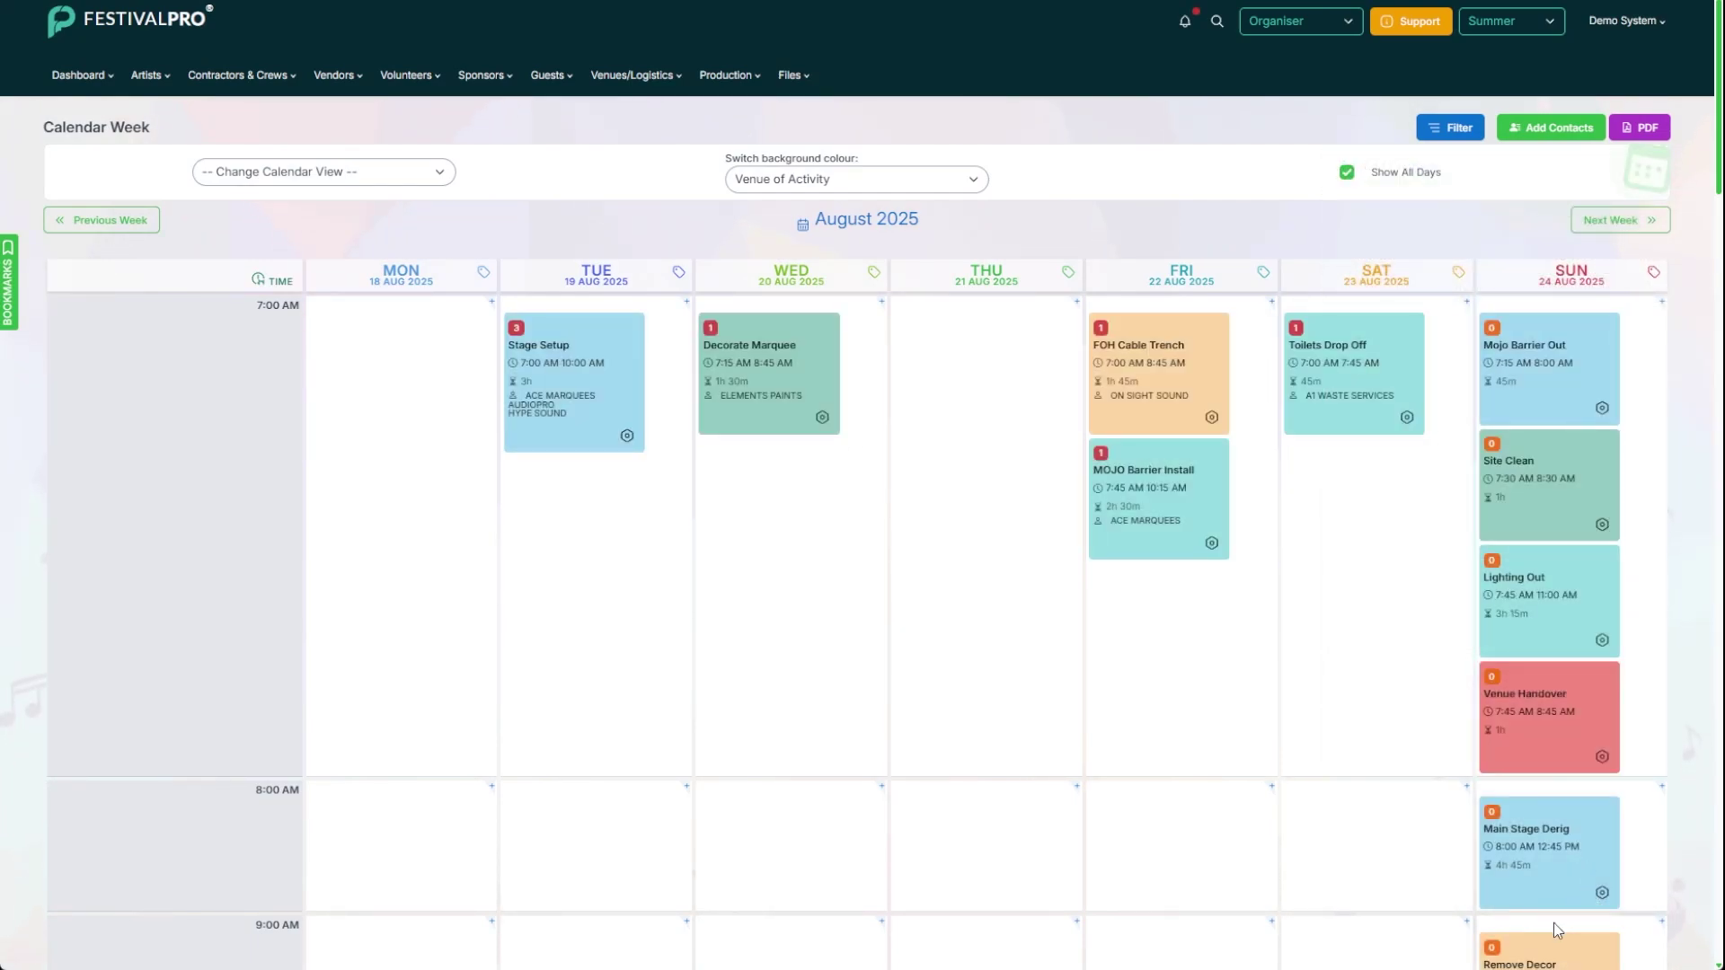
{"action": "left_click", "coordinate": [1546, 919]}
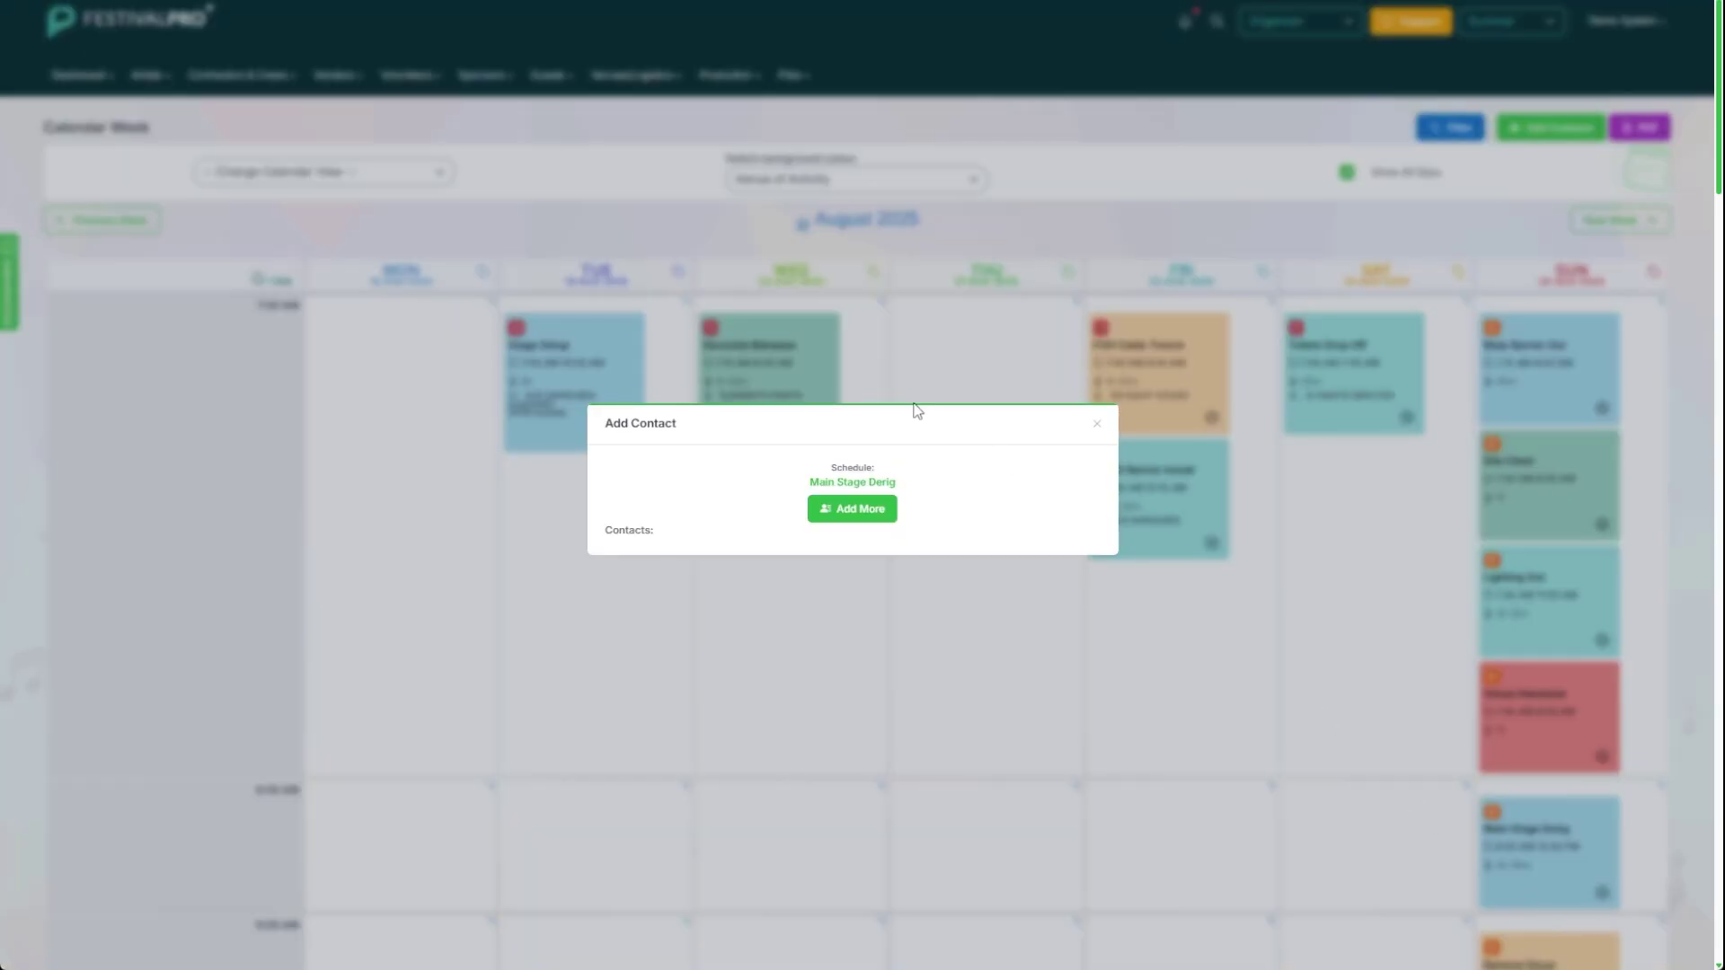
{"action": "left_click", "coordinate": [854, 510]}
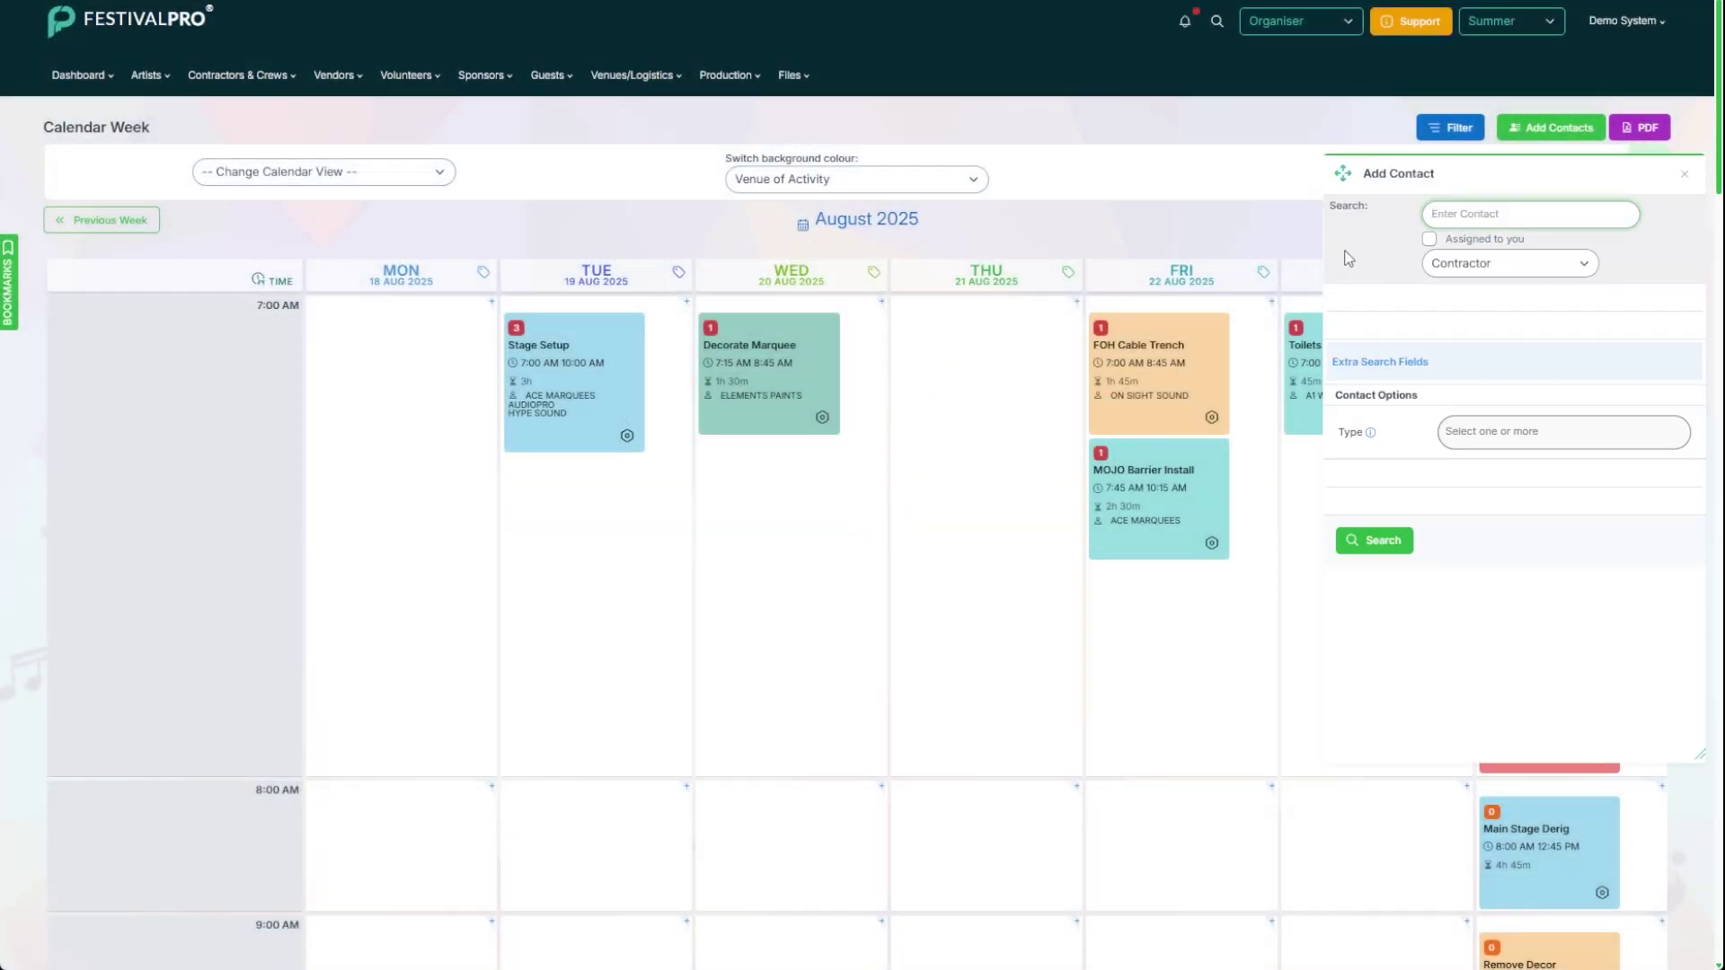
{"action": "type", "text": "audio"}
{"action": "key", "text": "Return"}
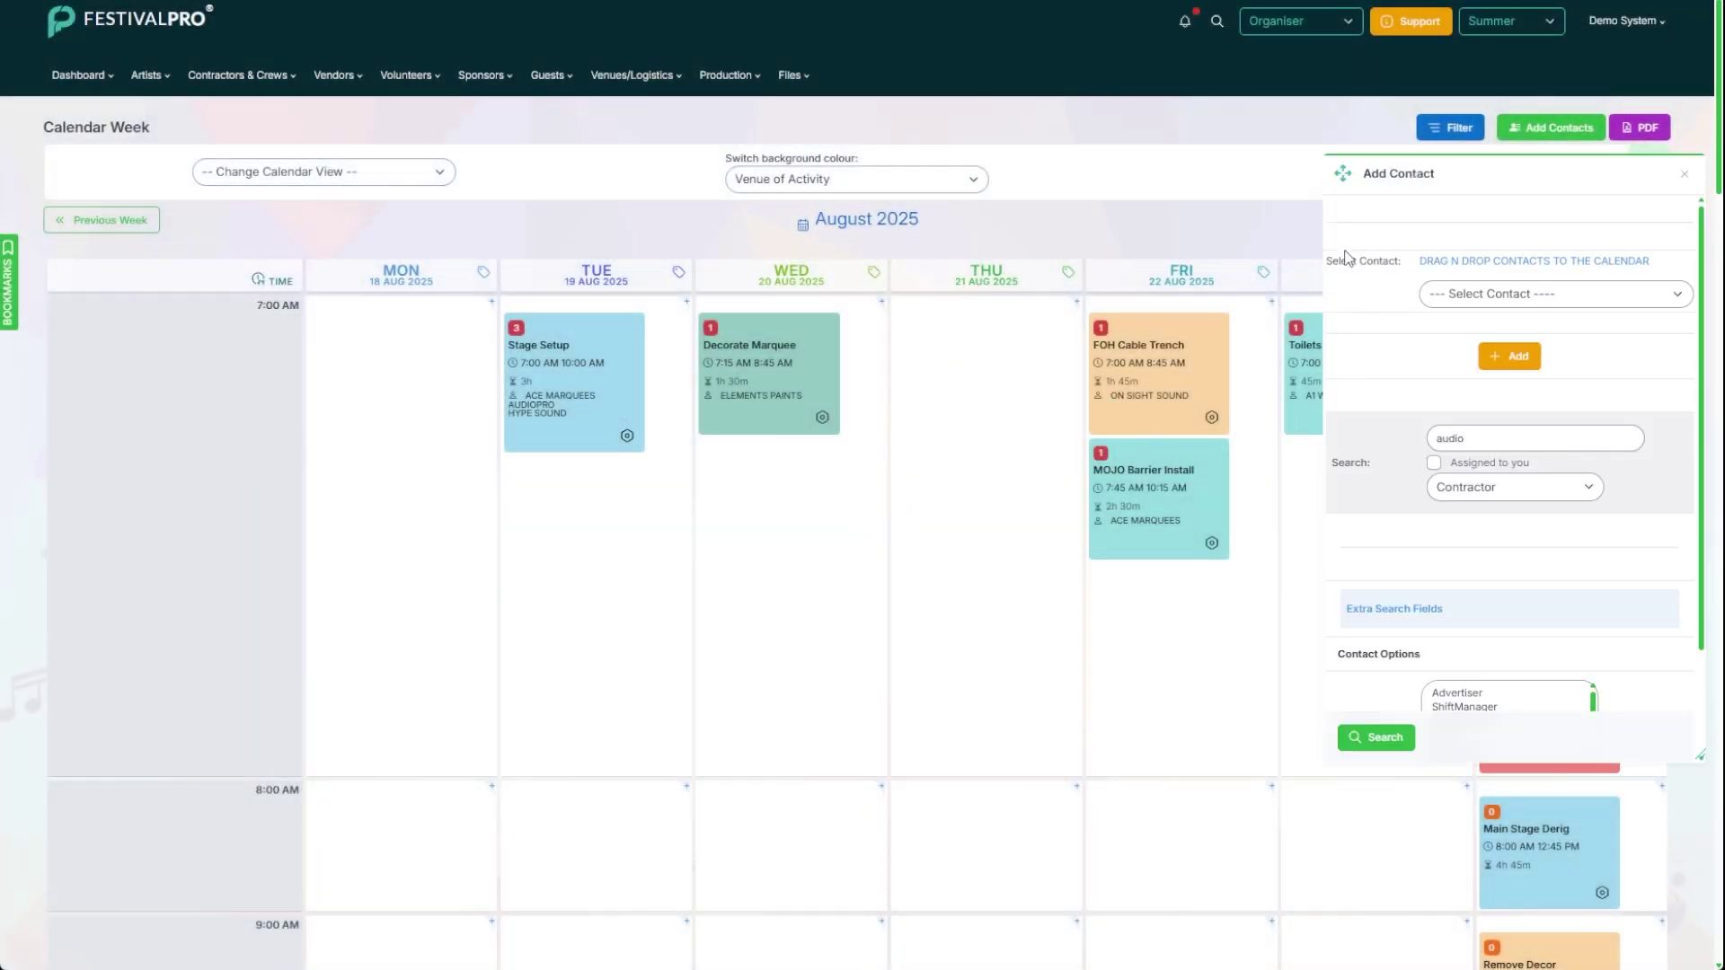
{"action": "left_click", "coordinate": [1502, 359]}
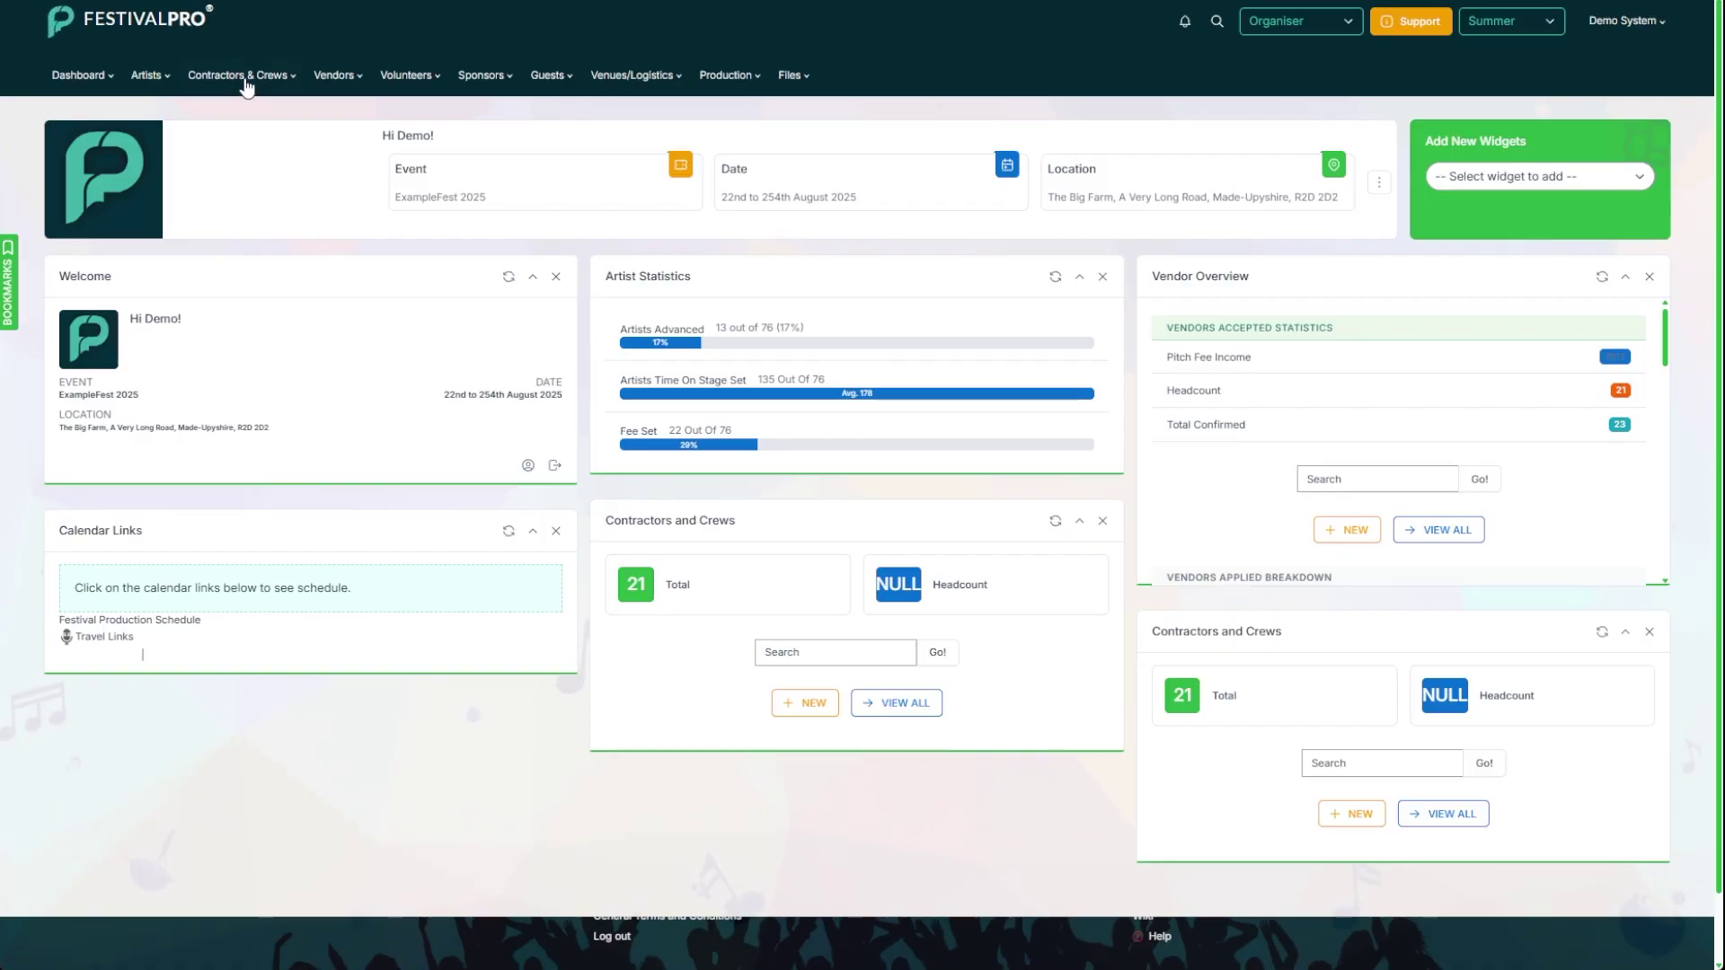
Step: List all confirmed contractors and review A1 WASTE SERVICES' Accreditation profile fields
{"action": "left_click", "coordinate": [243, 77]}
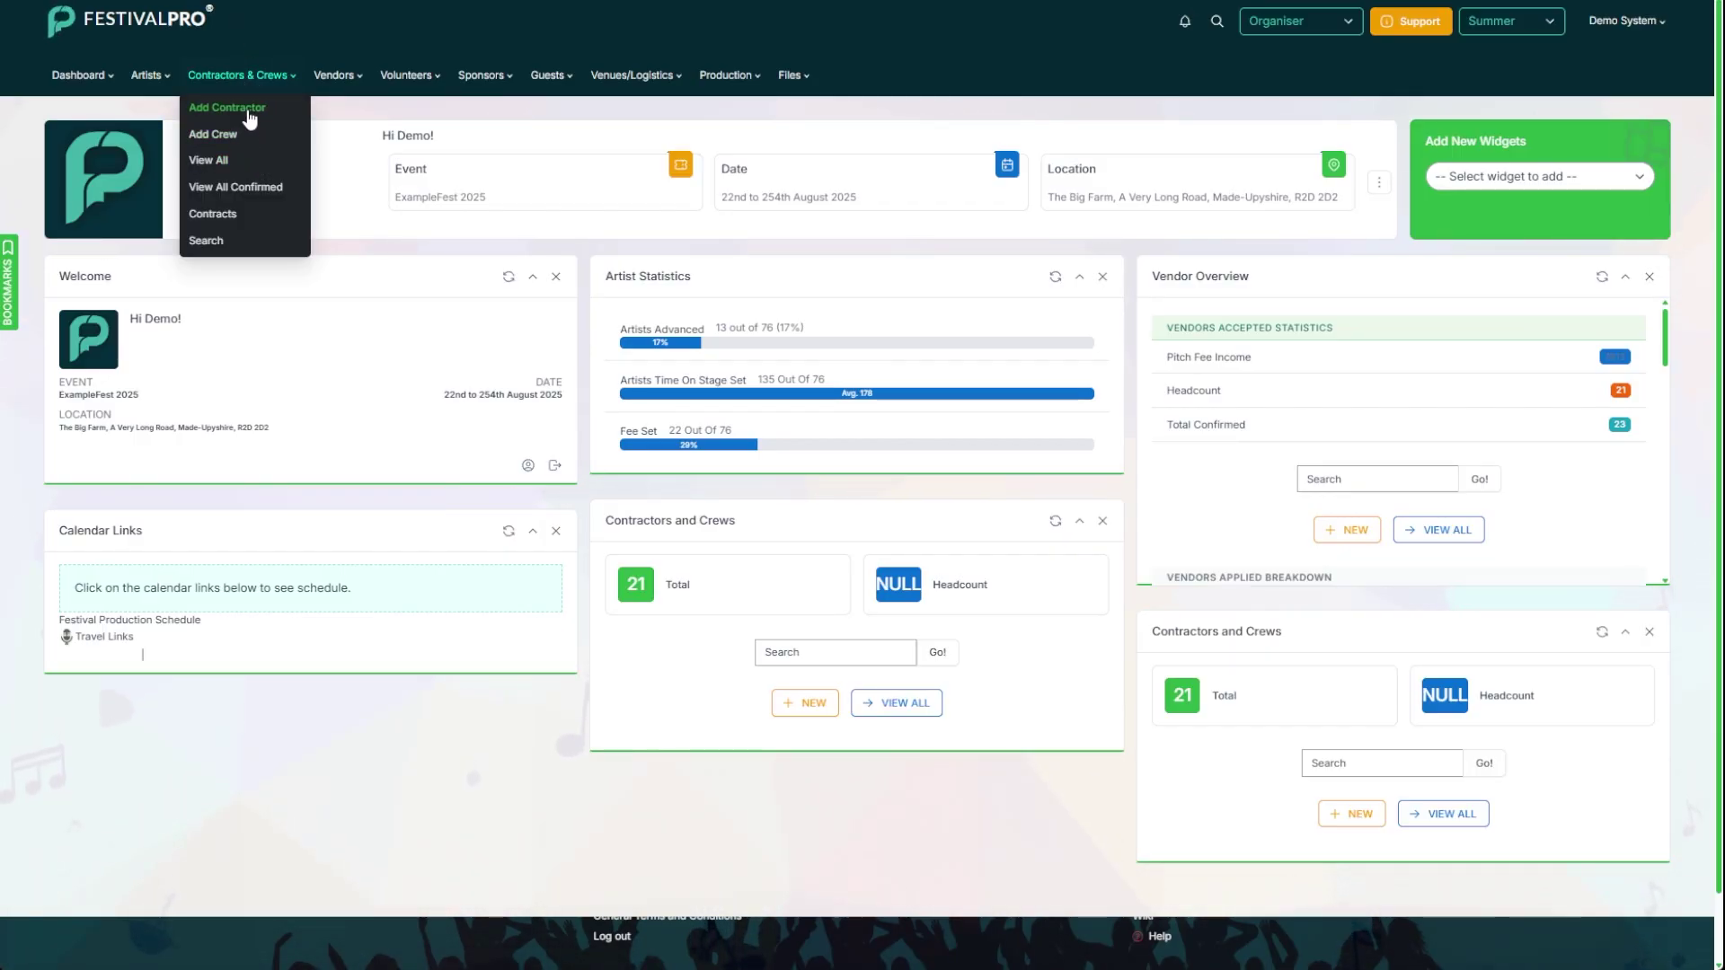
{"action": "left_click", "coordinate": [248, 109]}
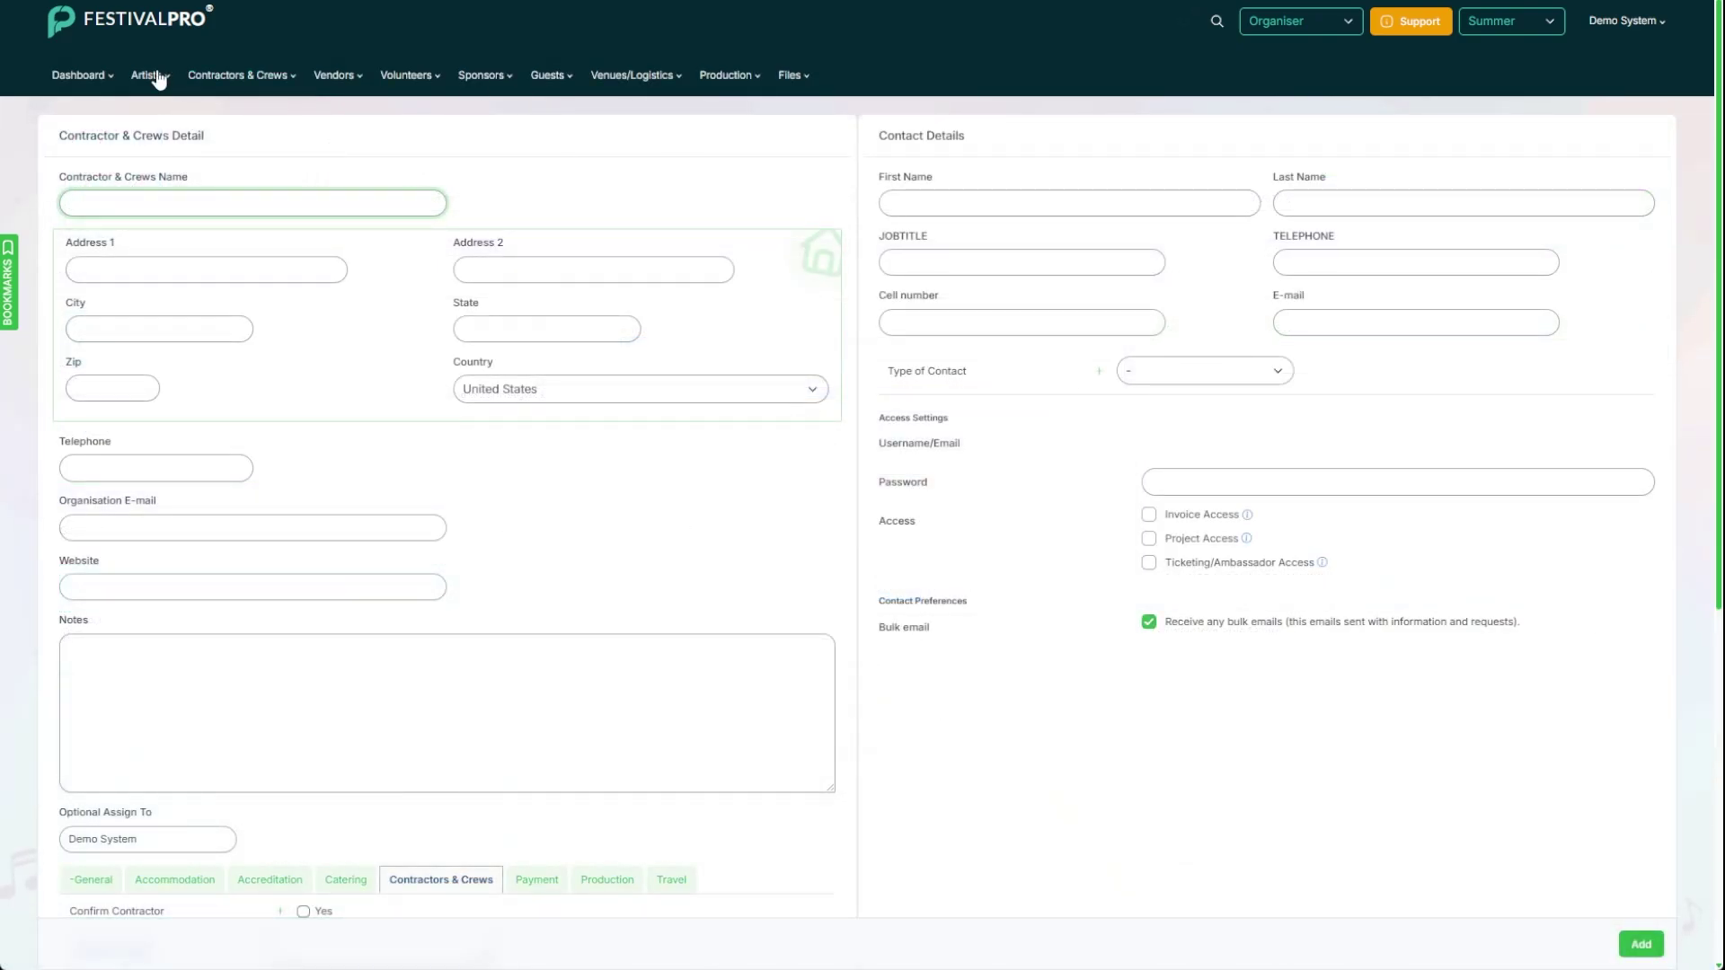
{"action": "mouse_move", "coordinate": [223, 79]}
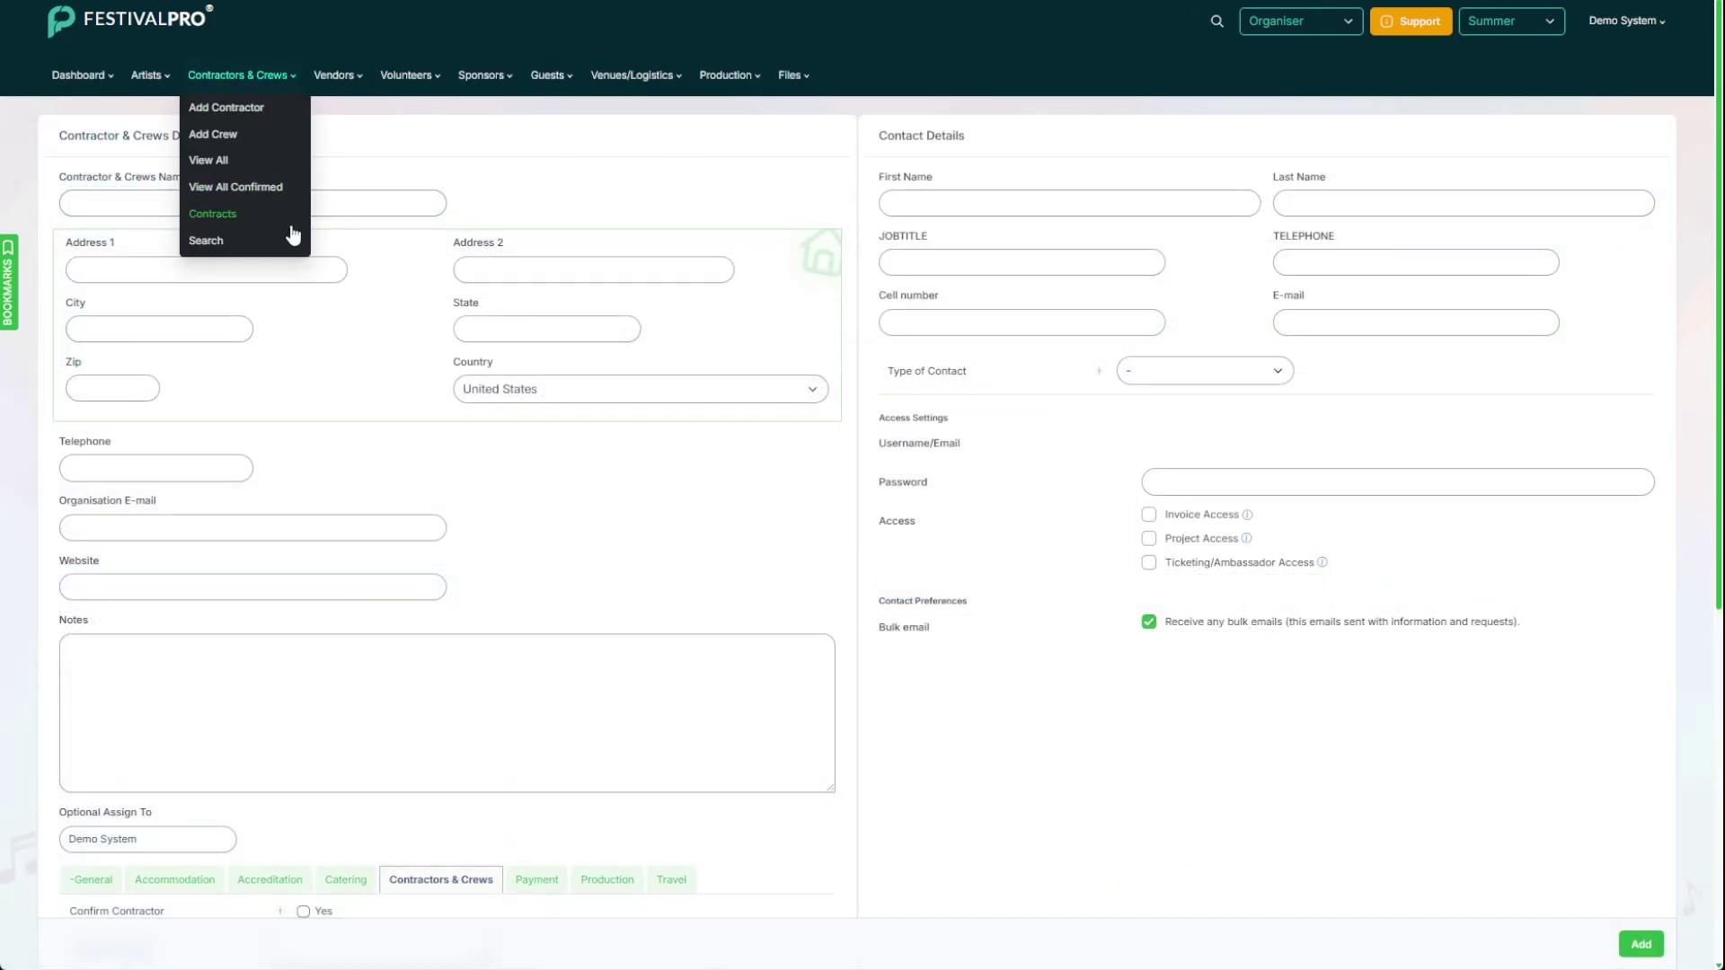
{"action": "left_click", "coordinate": [265, 189]}
{"action": "left_click", "coordinate": [1518, 300]}
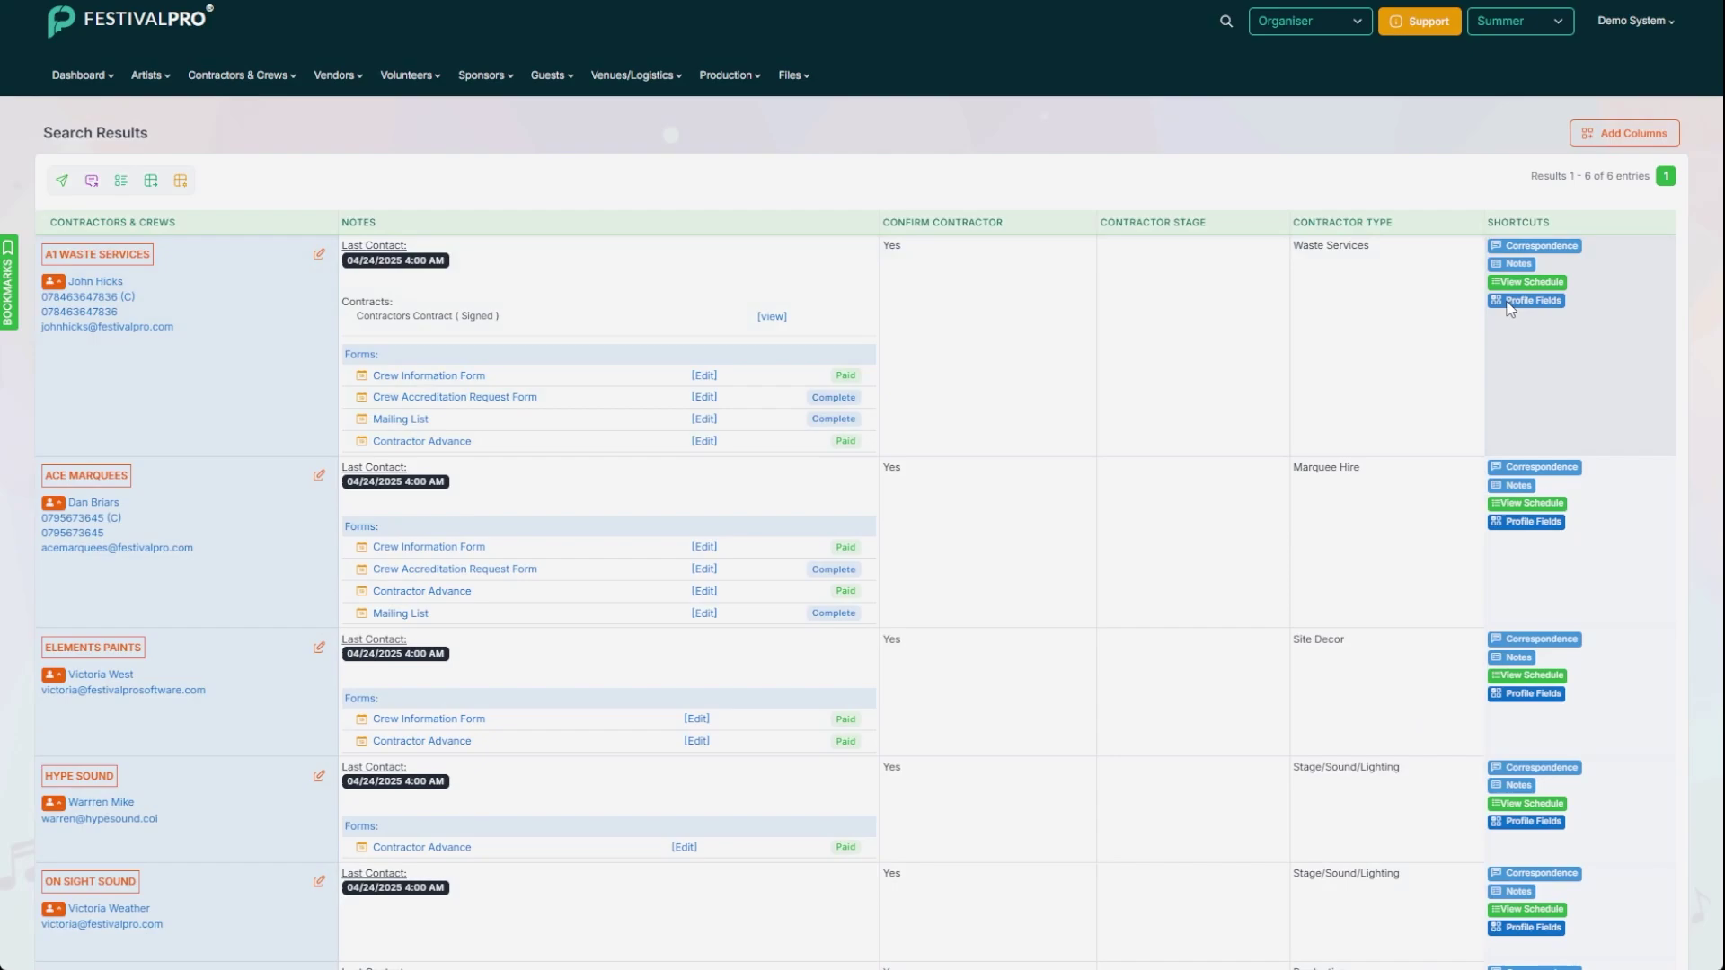
{"action": "left_click", "coordinate": [879, 219]}
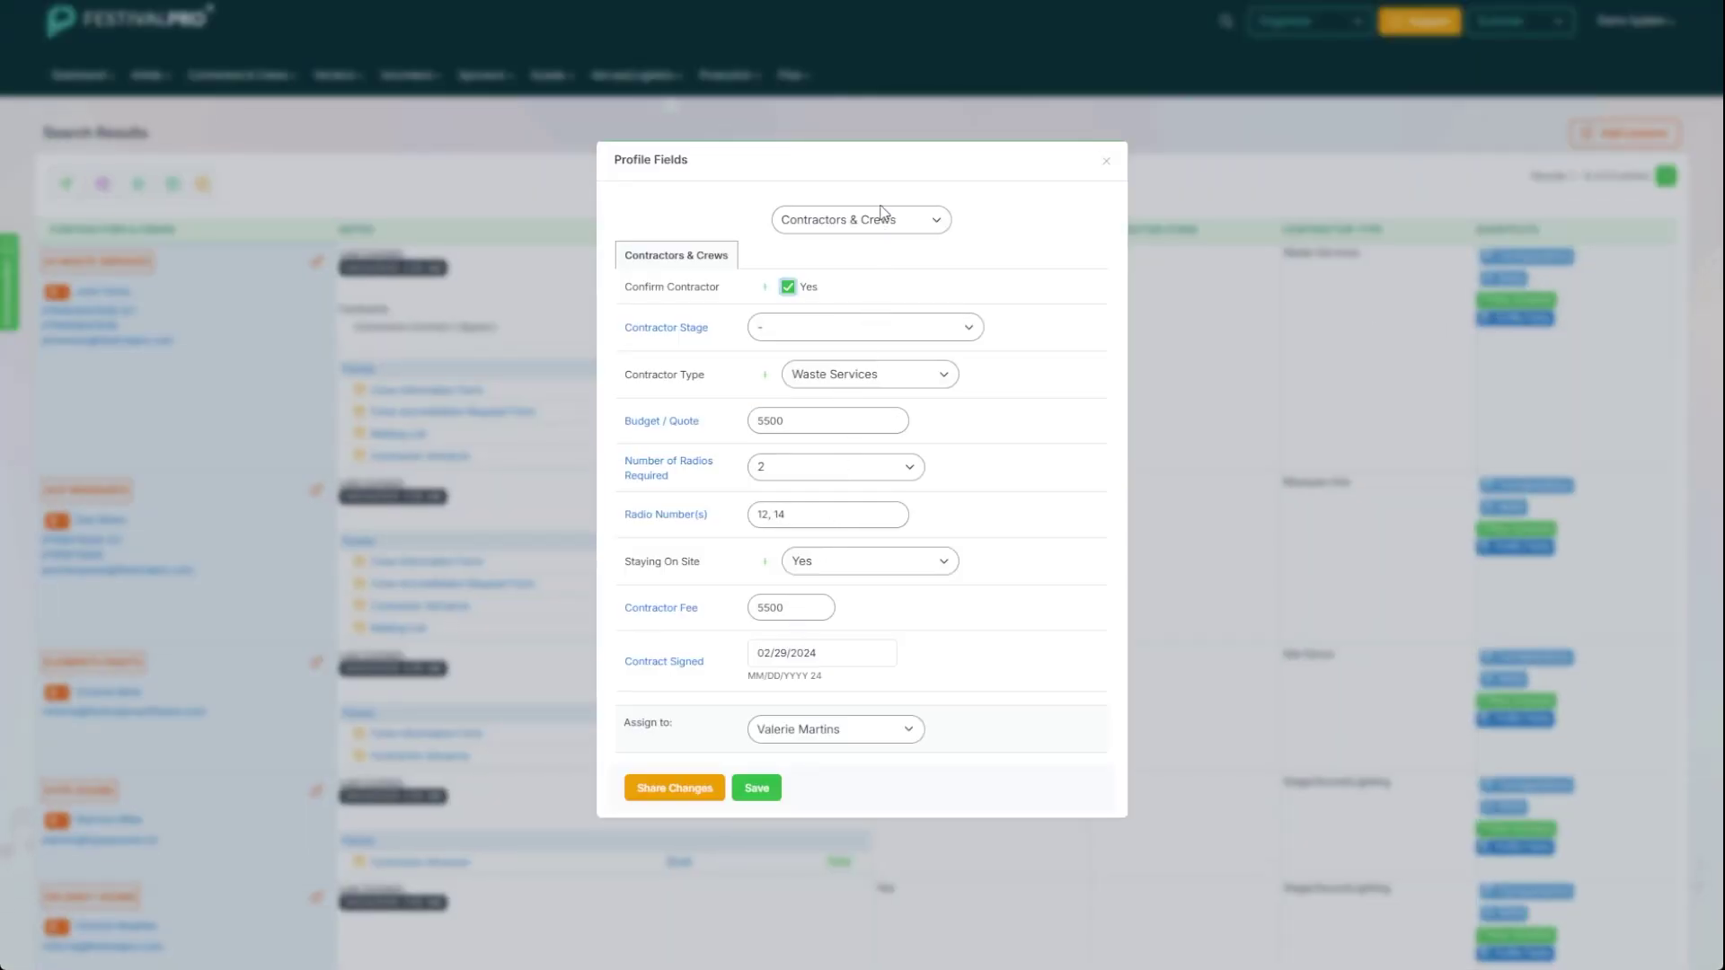
{"action": "left_click", "coordinate": [865, 268]}
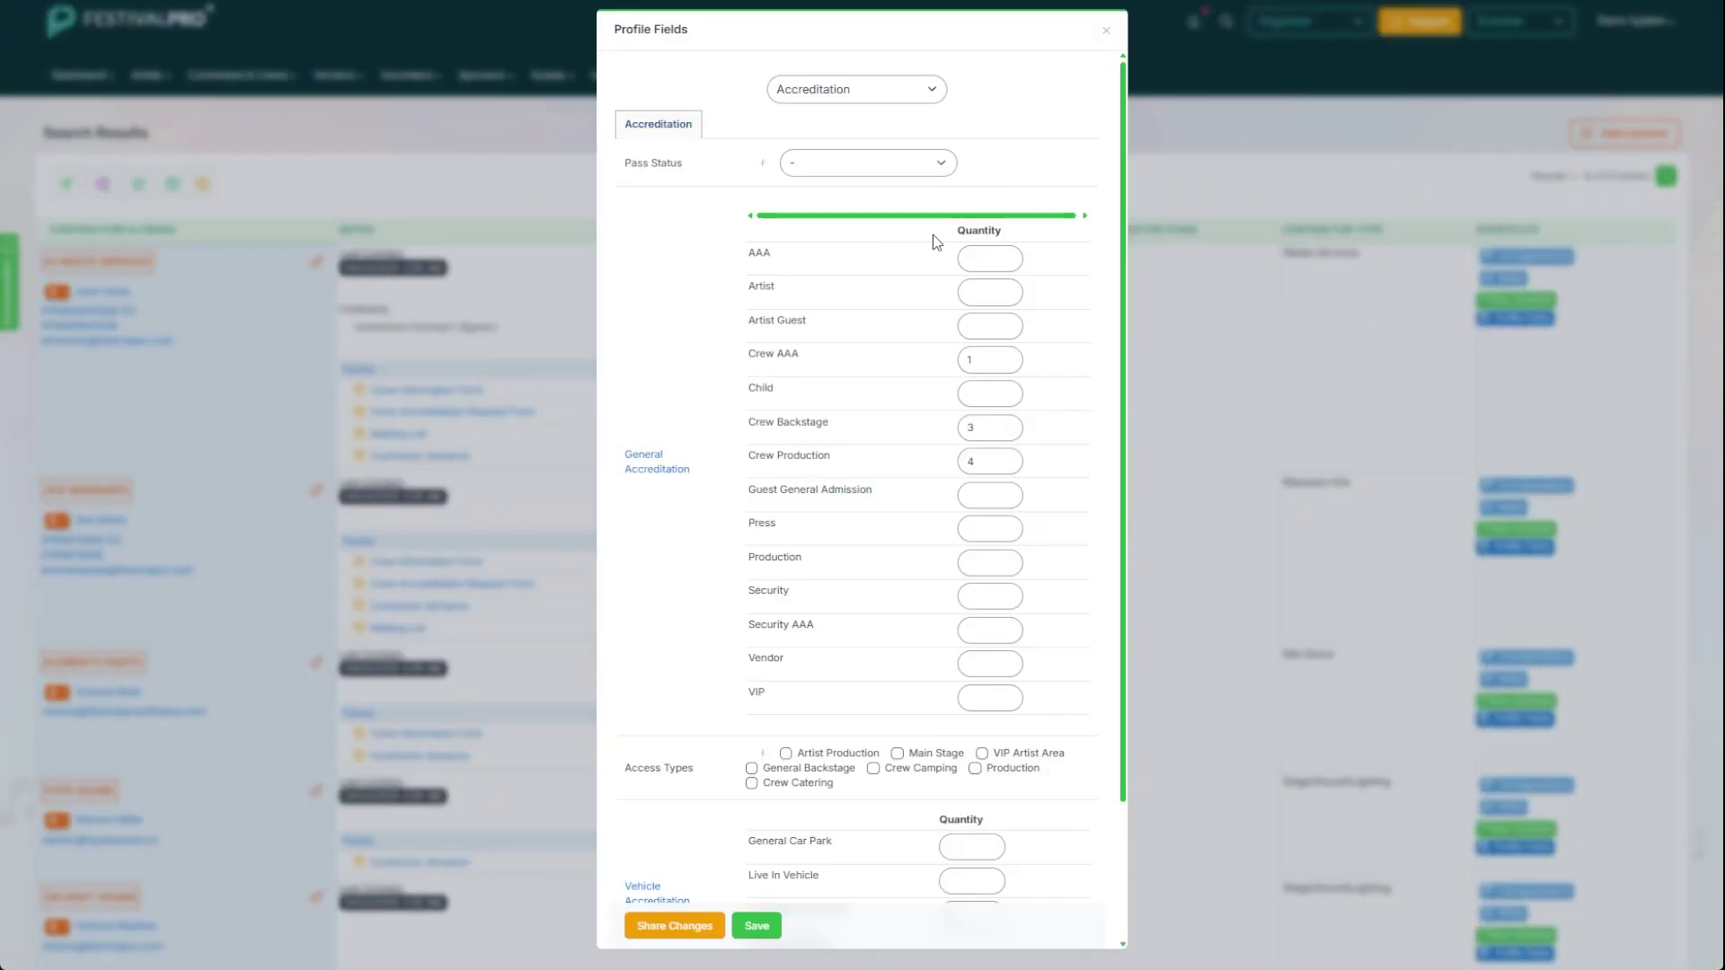
{"action": "left_click", "coordinate": [1102, 29]}
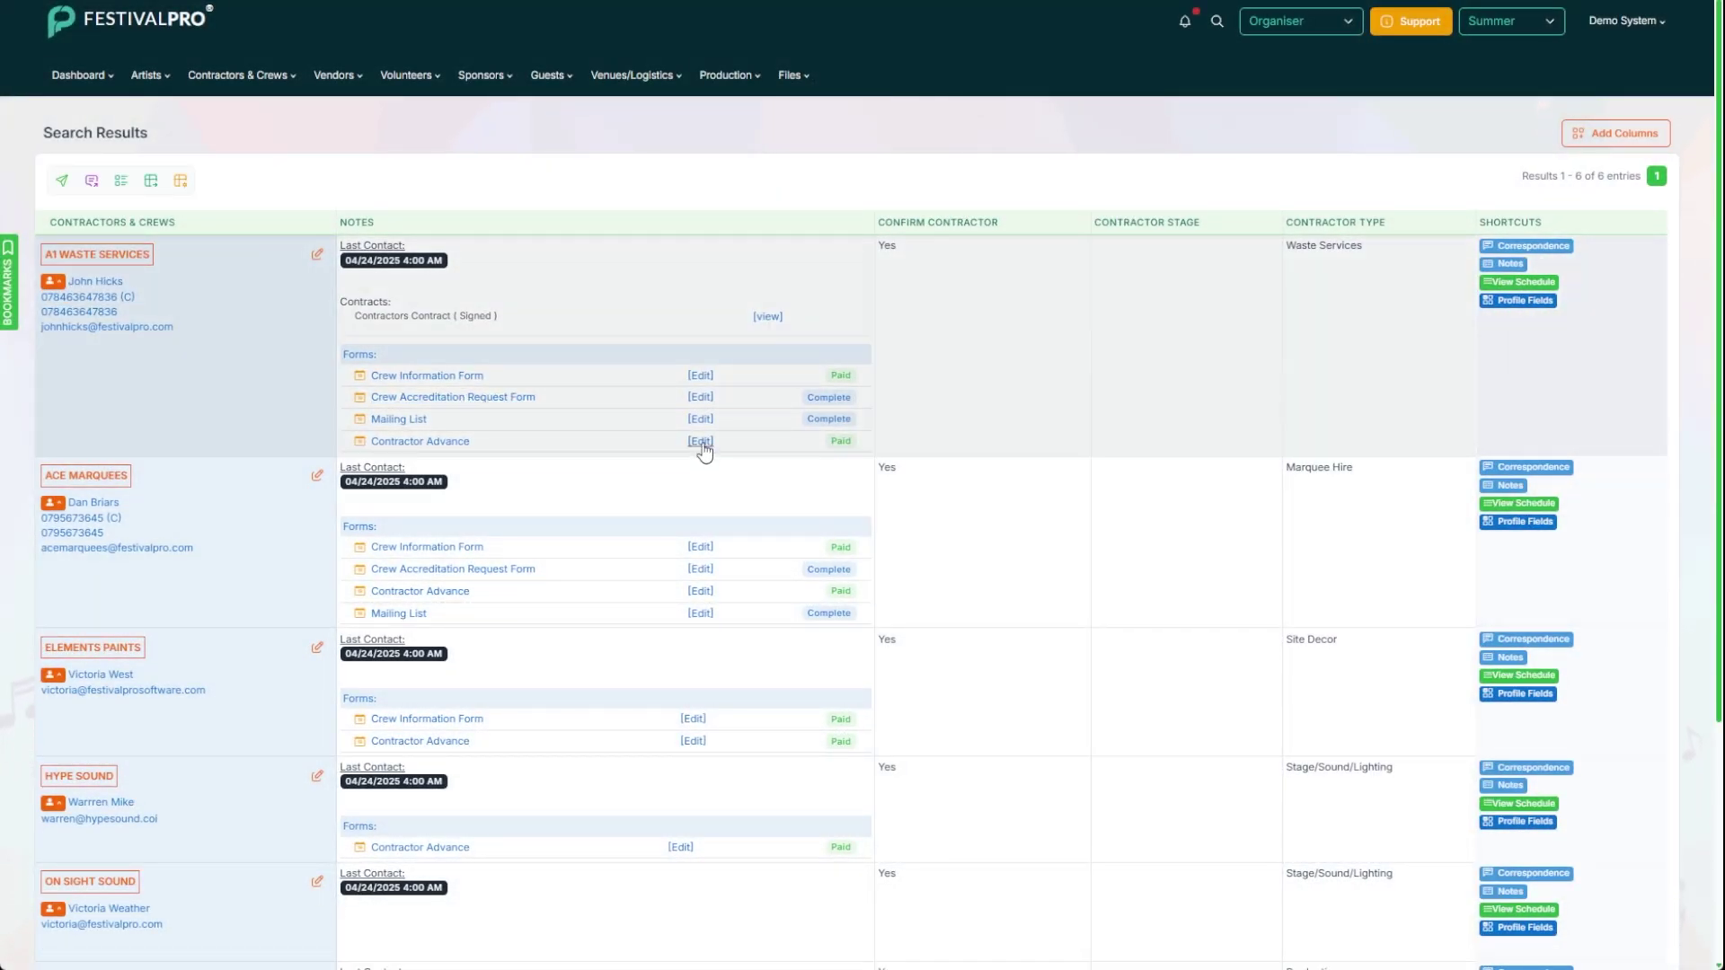
{"action": "left_click", "coordinate": [702, 445]}
{"action": "scroll", "coordinate": [817, 273], "scroll_direction": "down", "scroll_amount": 10}
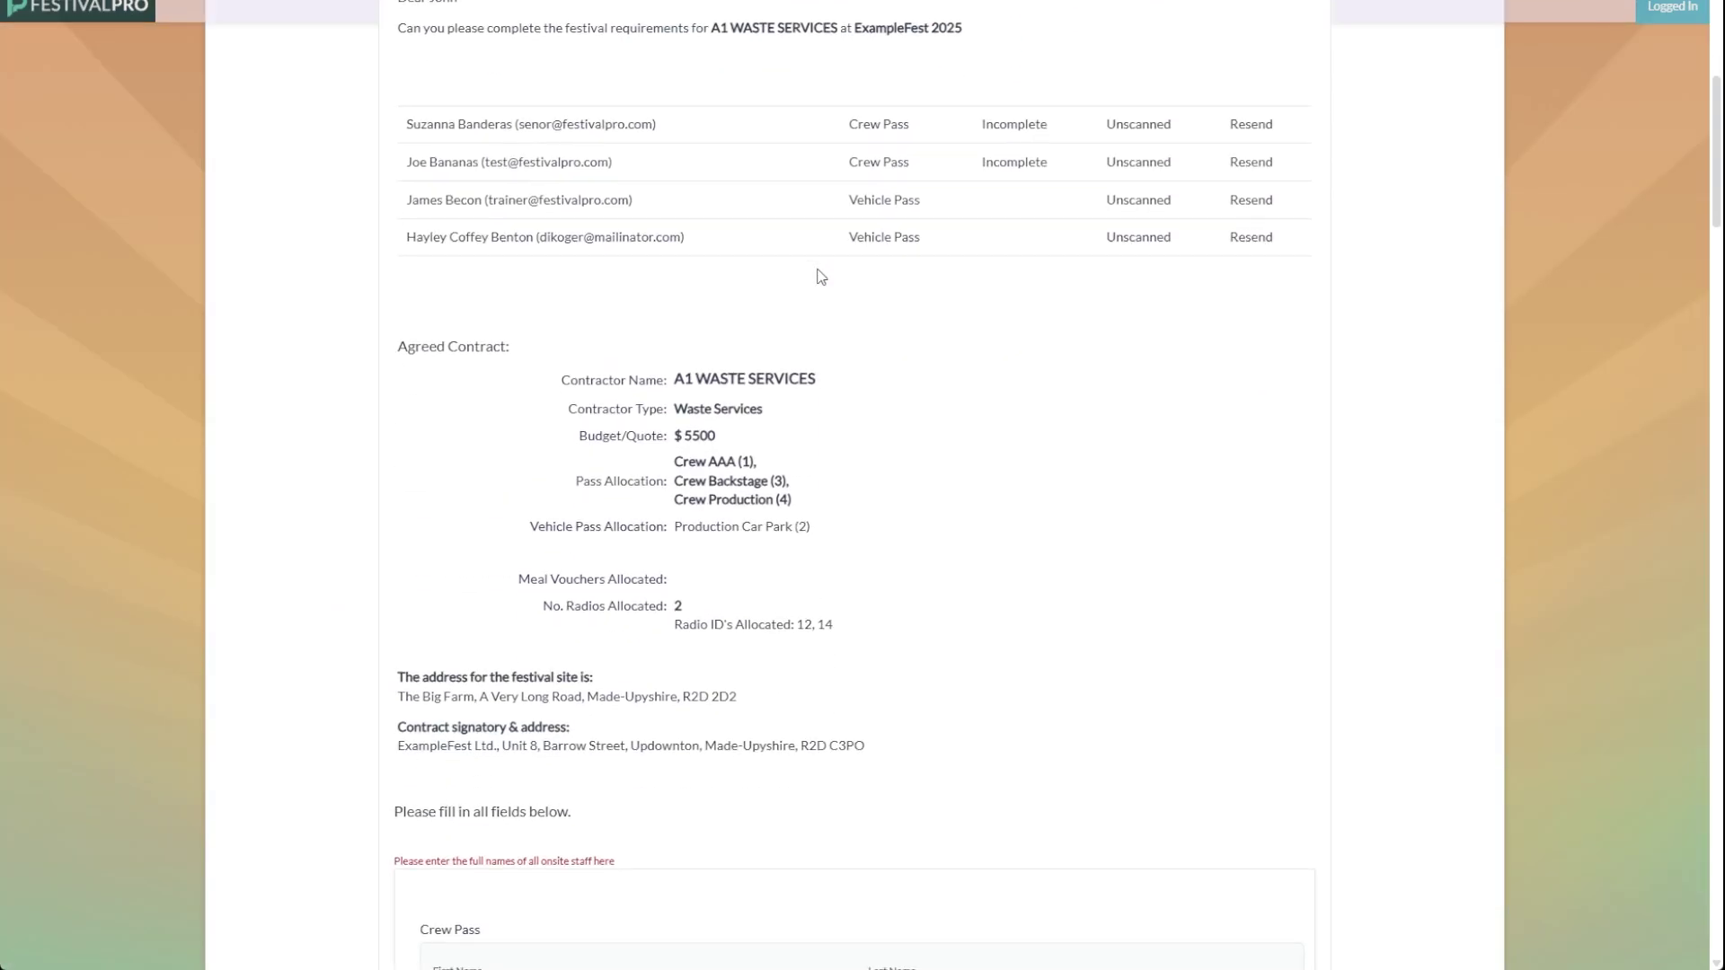
{"action": "scroll", "coordinate": [820, 276], "scroll_direction": "down", "scroll_amount": 20}
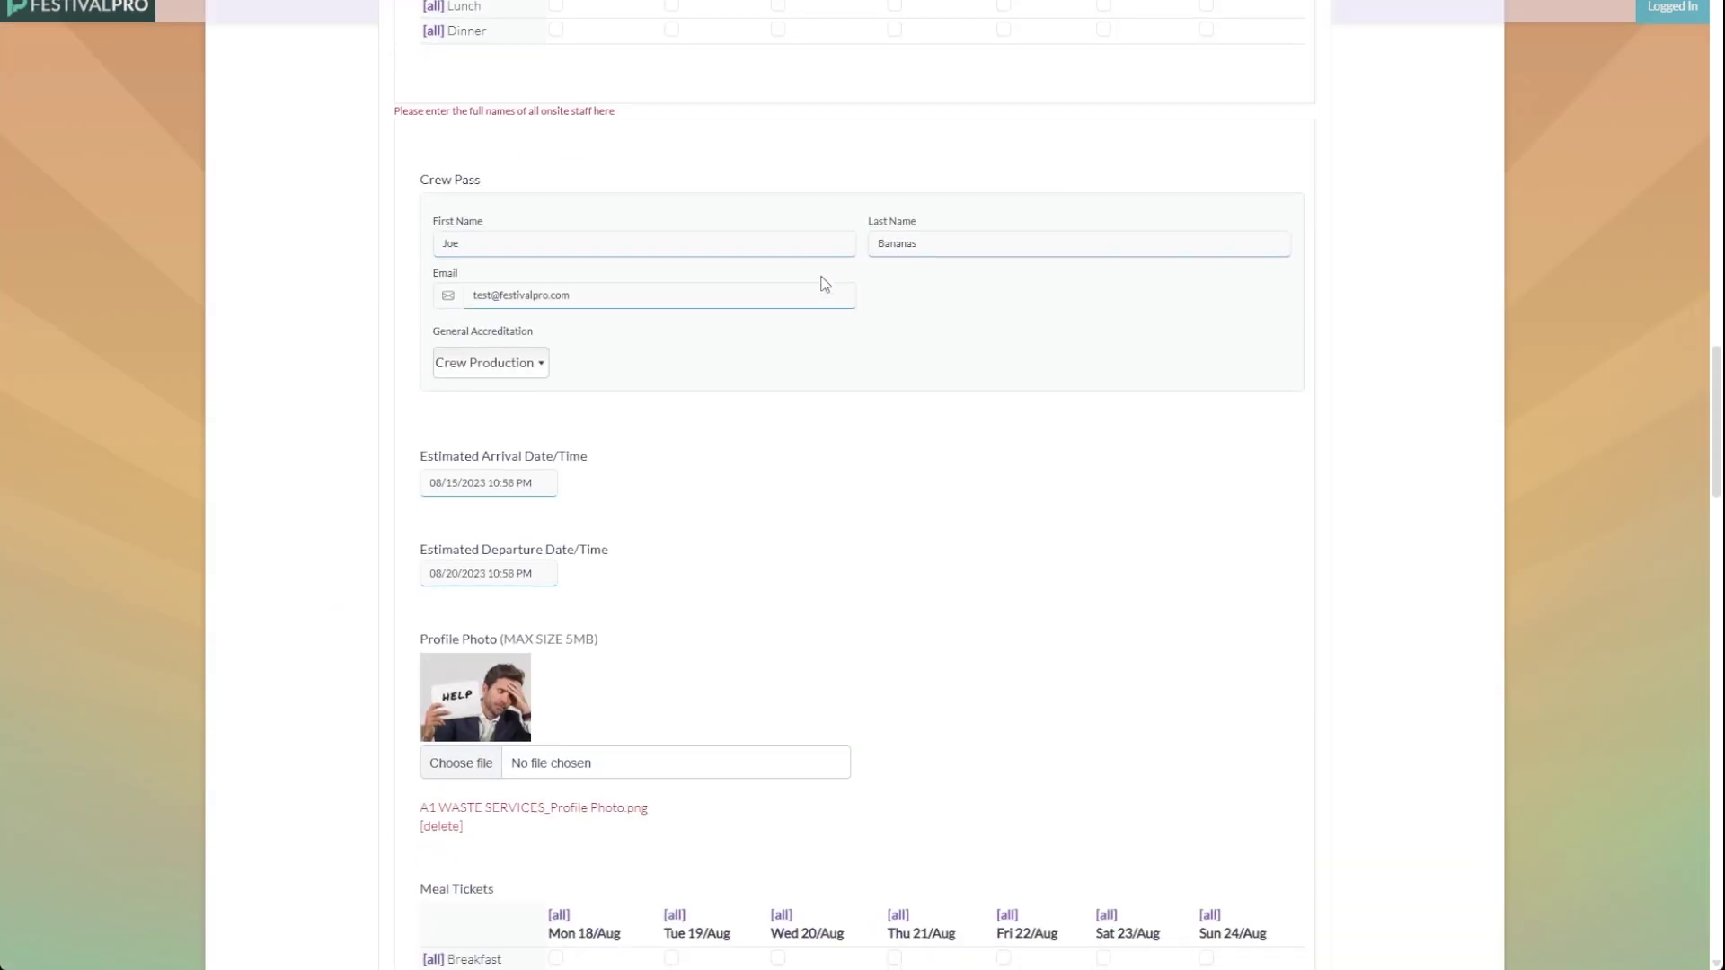
{"action": "scroll", "coordinate": [824, 284], "scroll_direction": "down", "scroll_amount": 15}
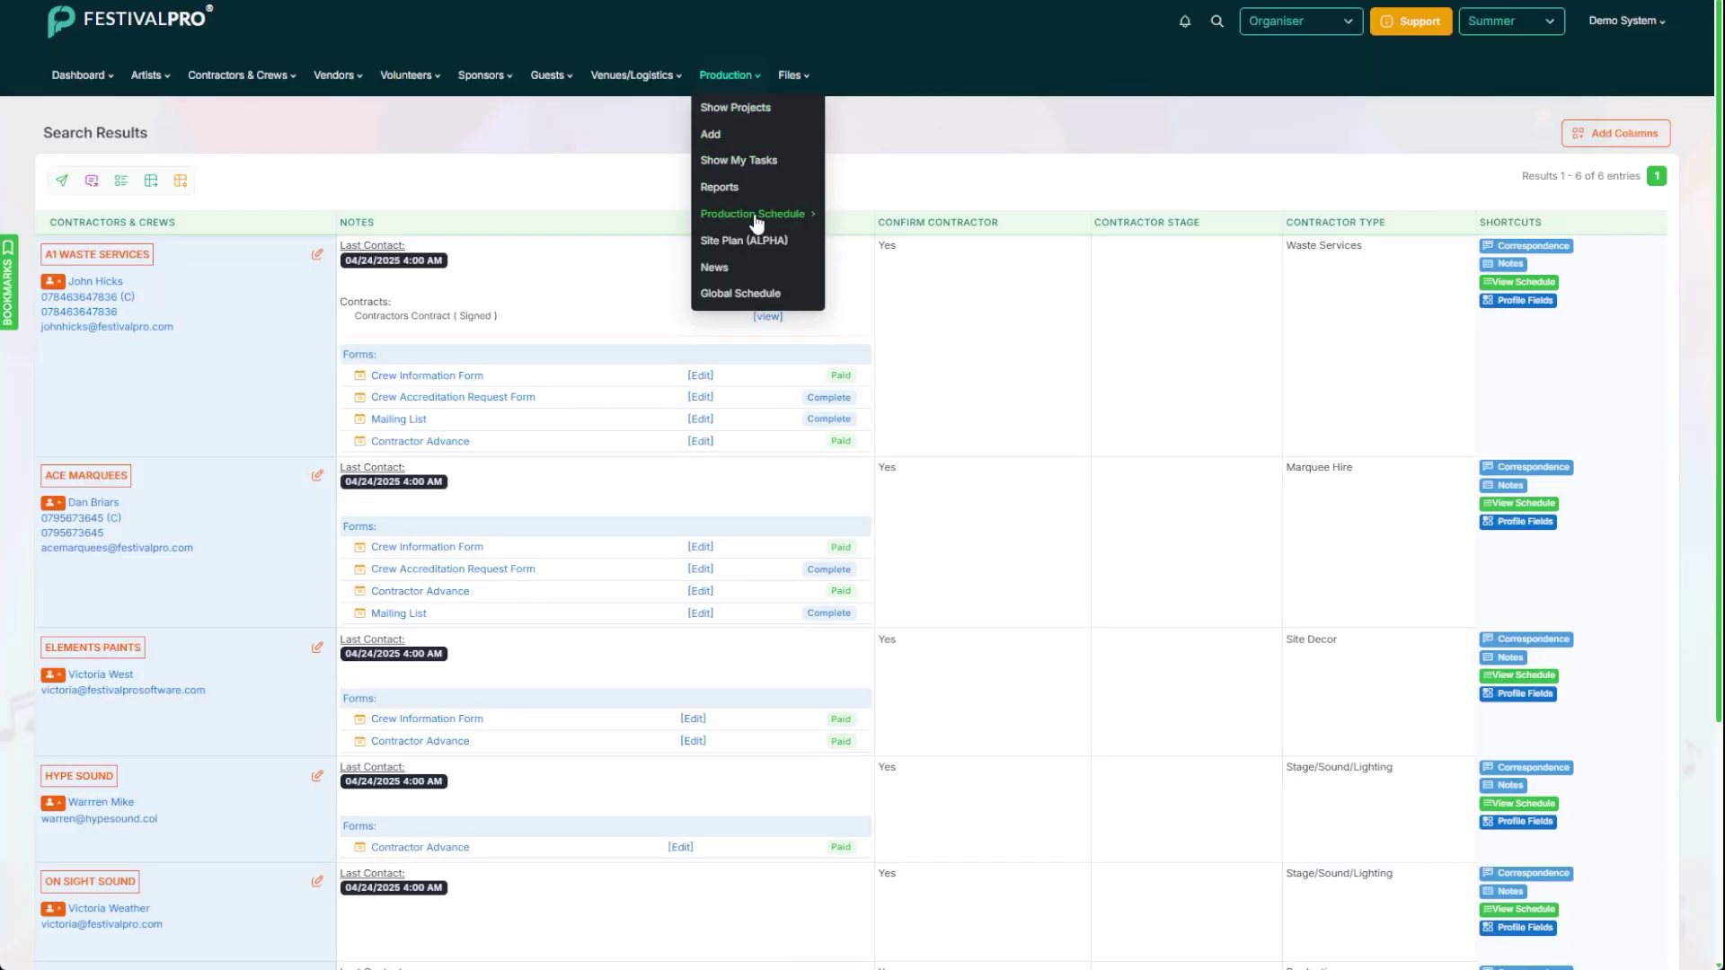
{"action": "mouse_move", "coordinate": [759, 216]}
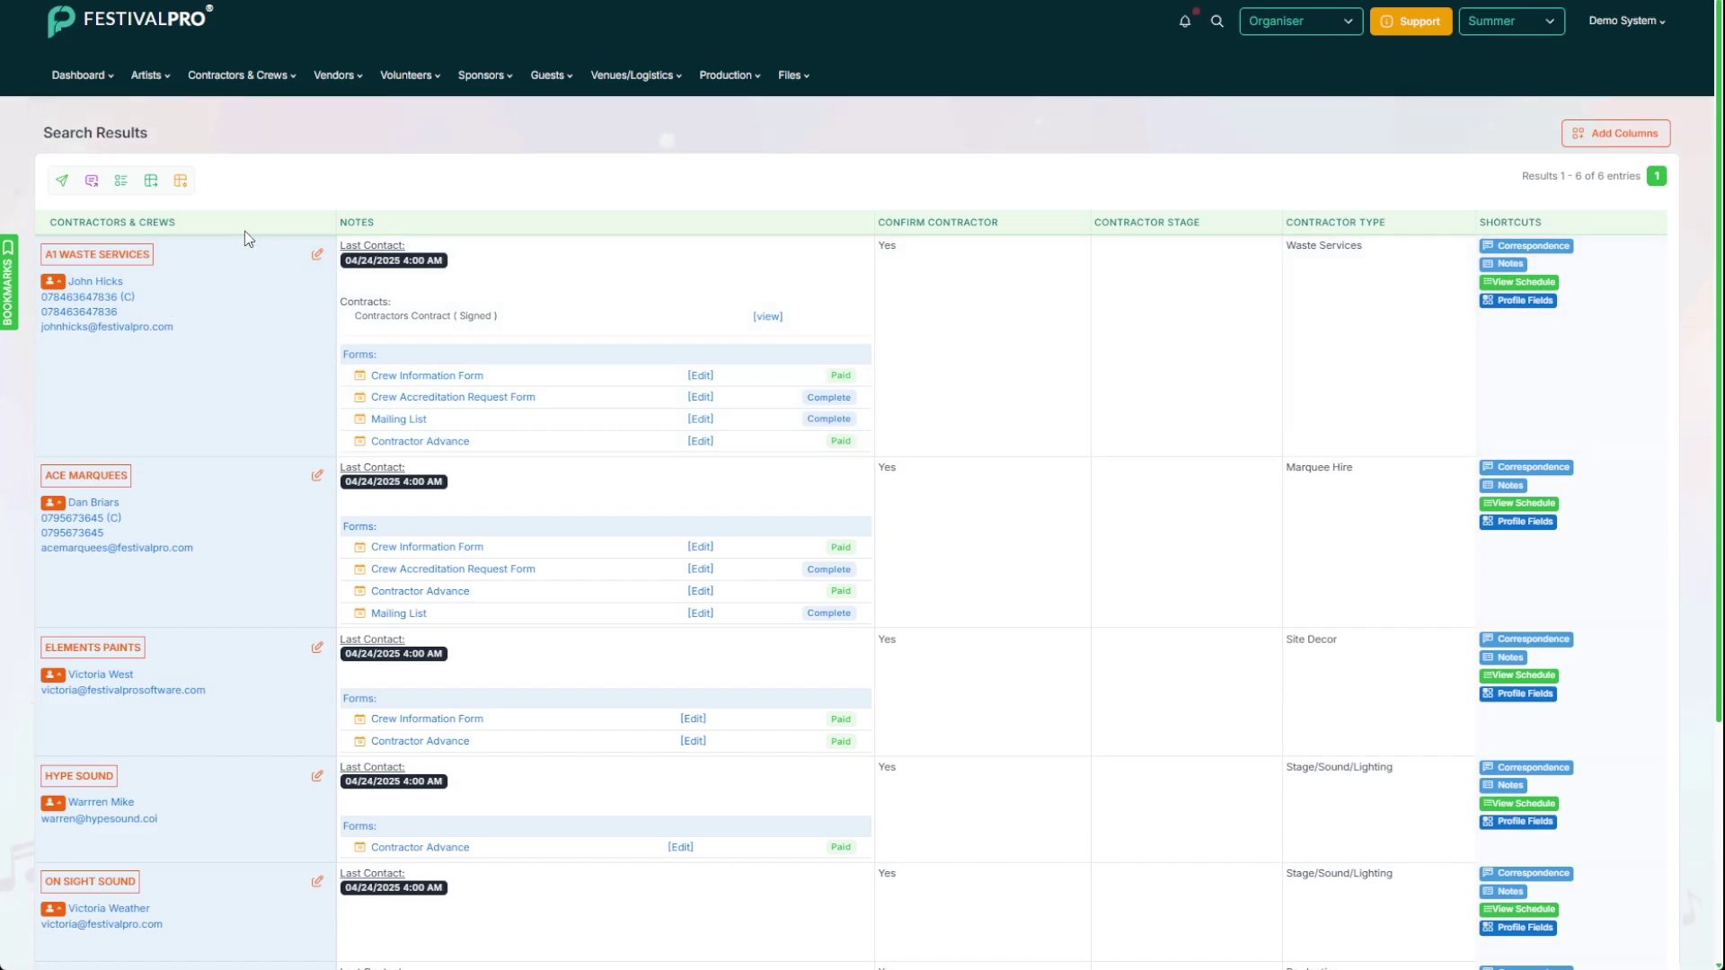
{"action": "scroll", "coordinate": [245, 239], "scroll_direction": "down", "scroll_amount": 4}
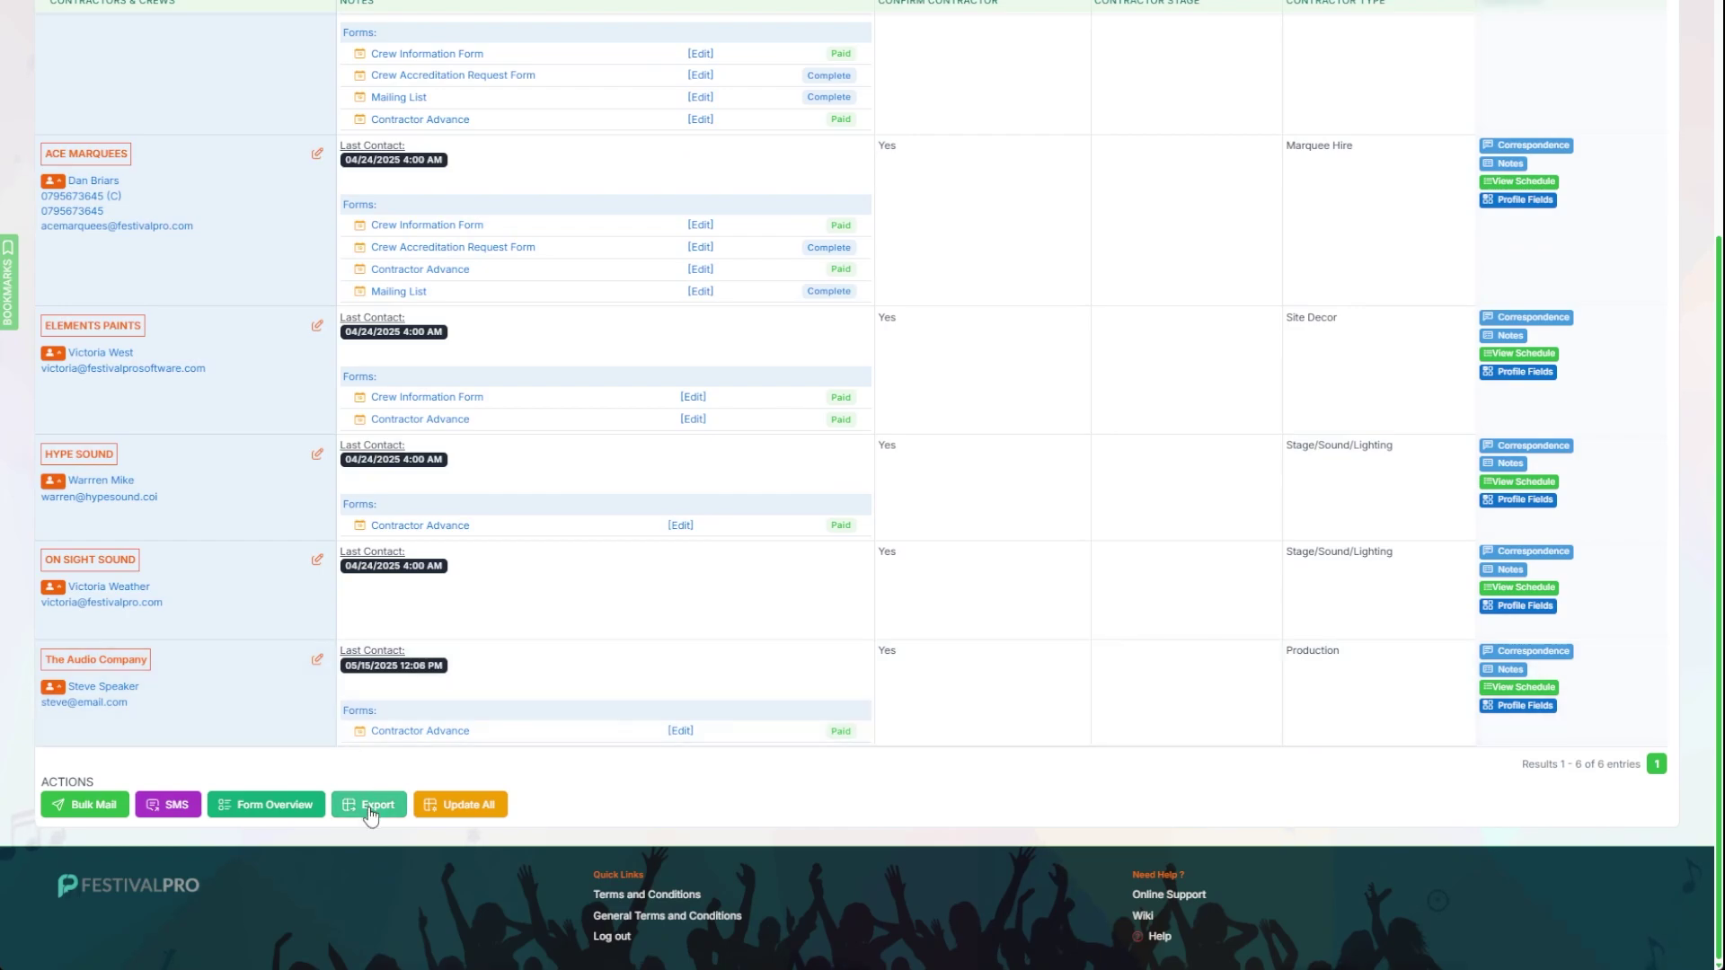
{"action": "left_click", "coordinate": [369, 805]}
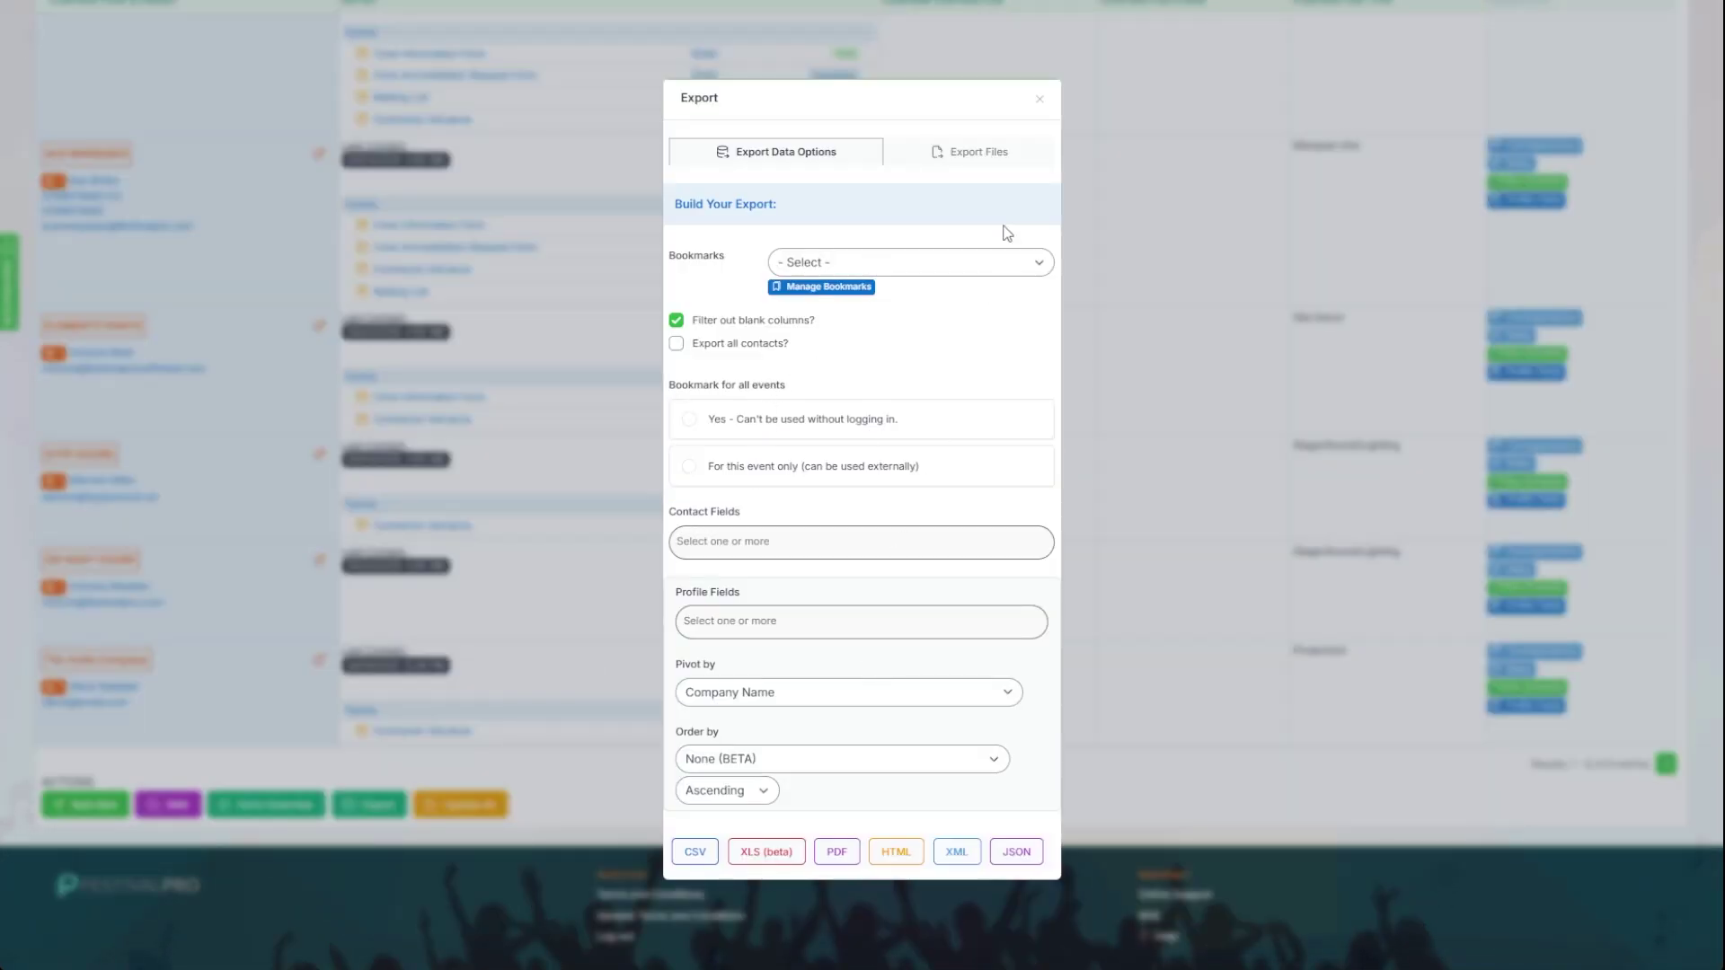
{"action": "left_click", "coordinate": [988, 158]}
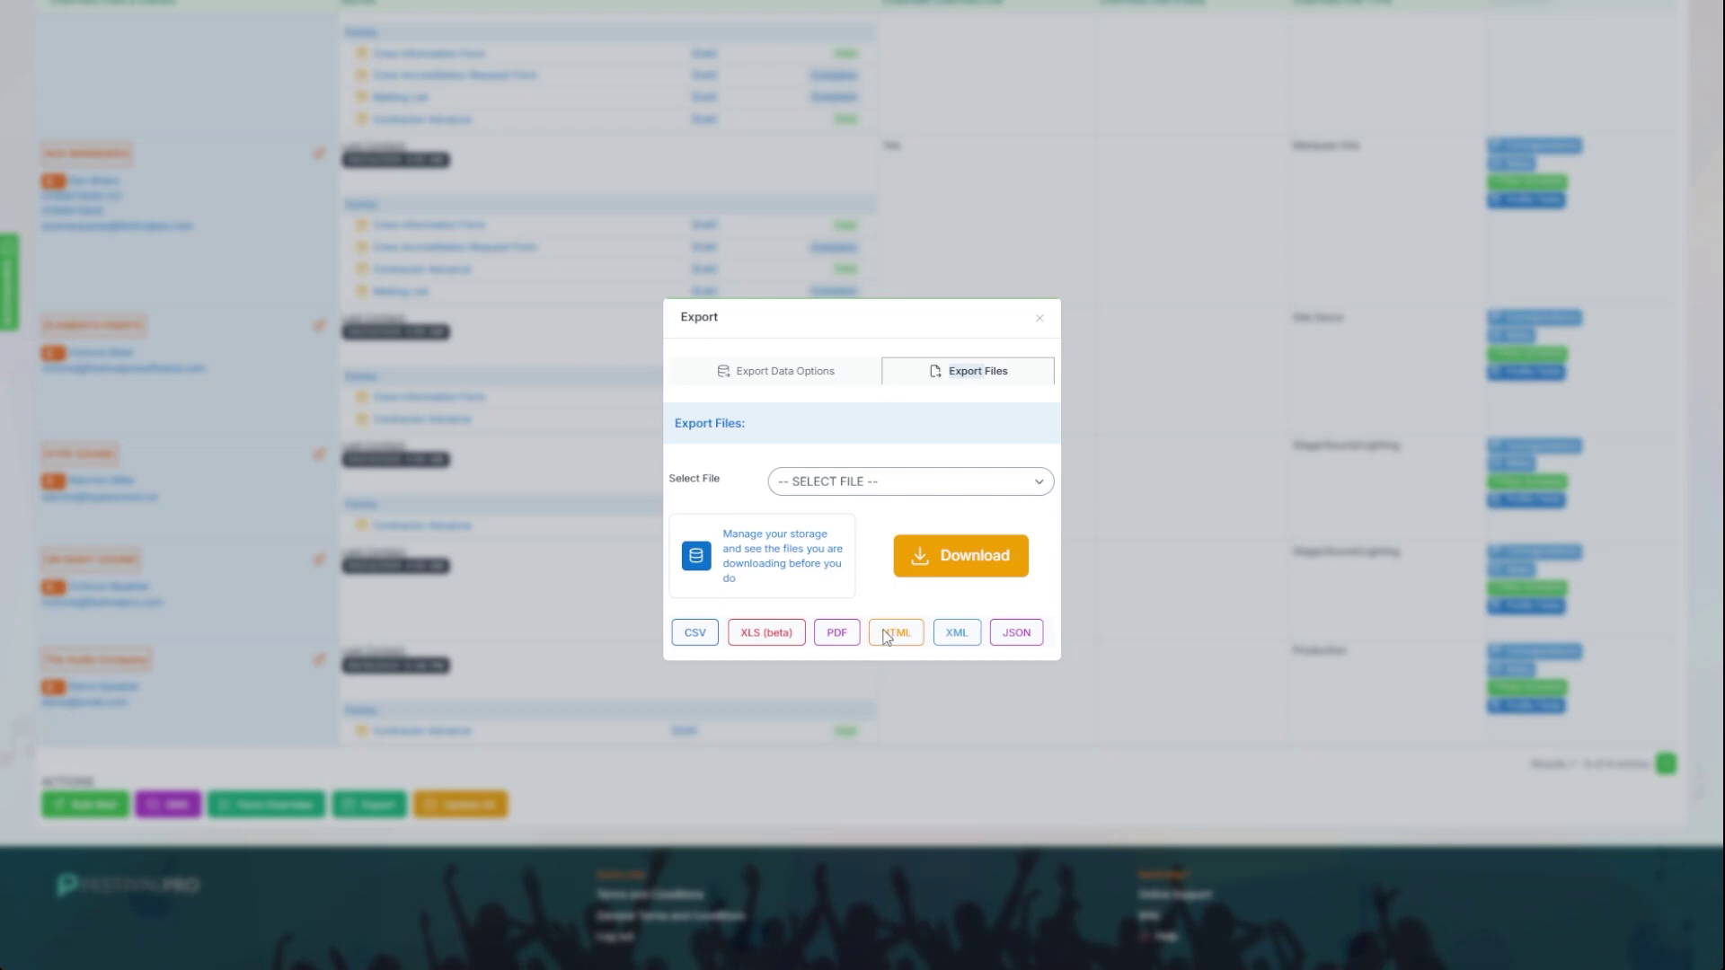
{"action": "left_click", "coordinate": [1037, 322]}
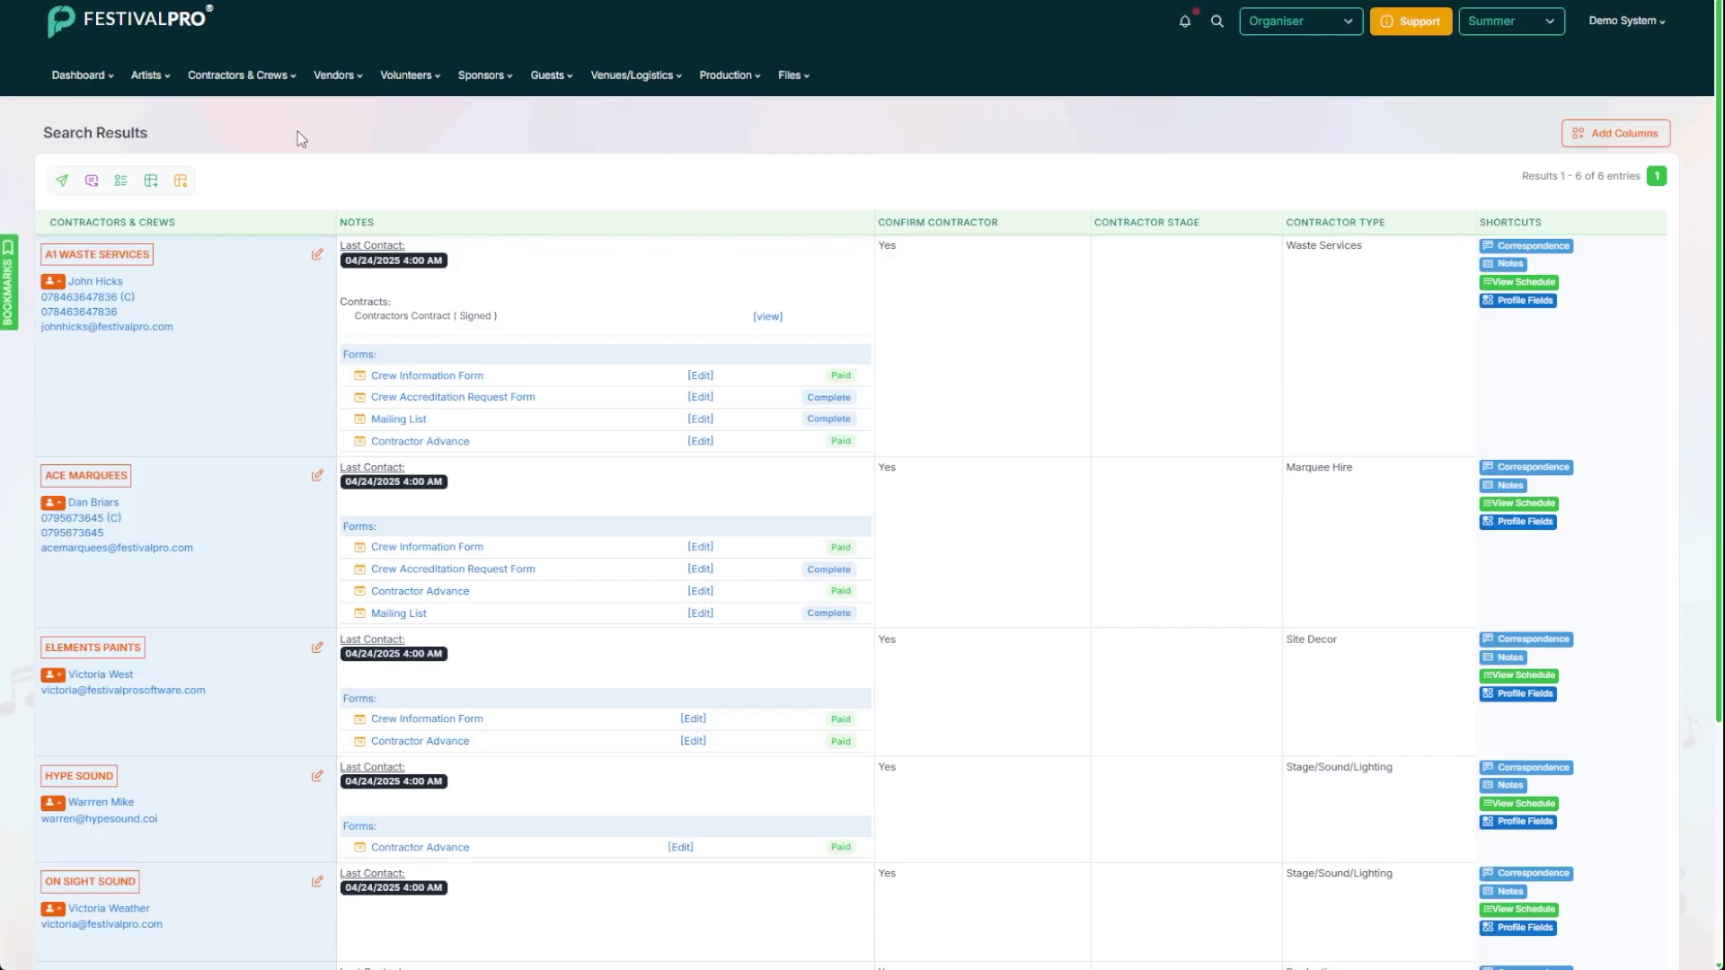